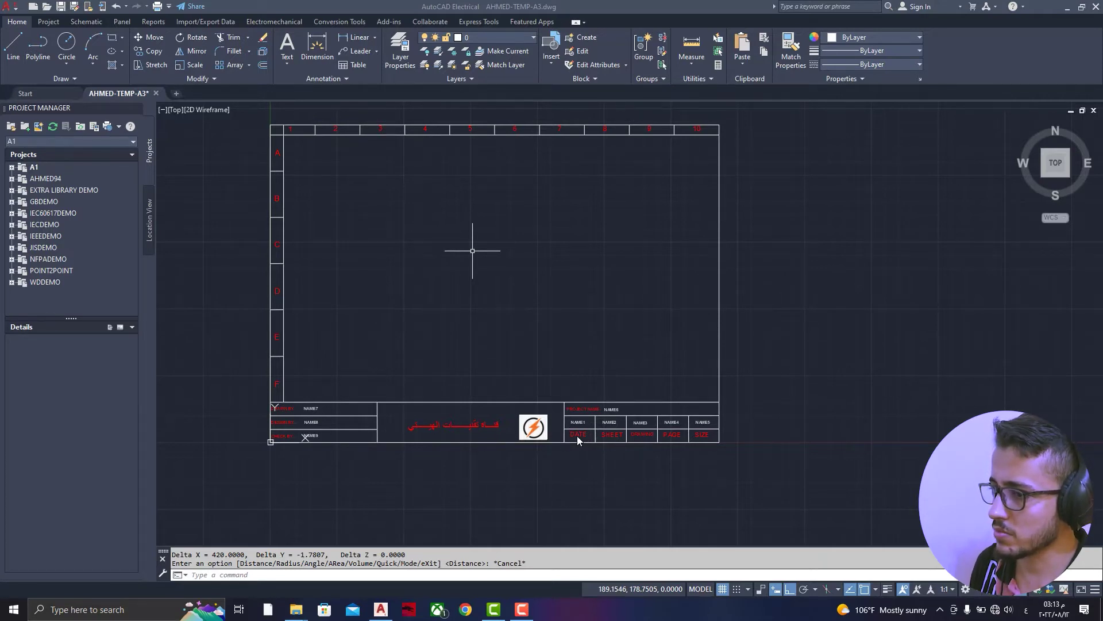
- Pan and zoom around the title frame to inspect zone 1A
{"action": "middle_click_drag", "start_coordinate": [289, 111], "coordinate": [348, 147]}
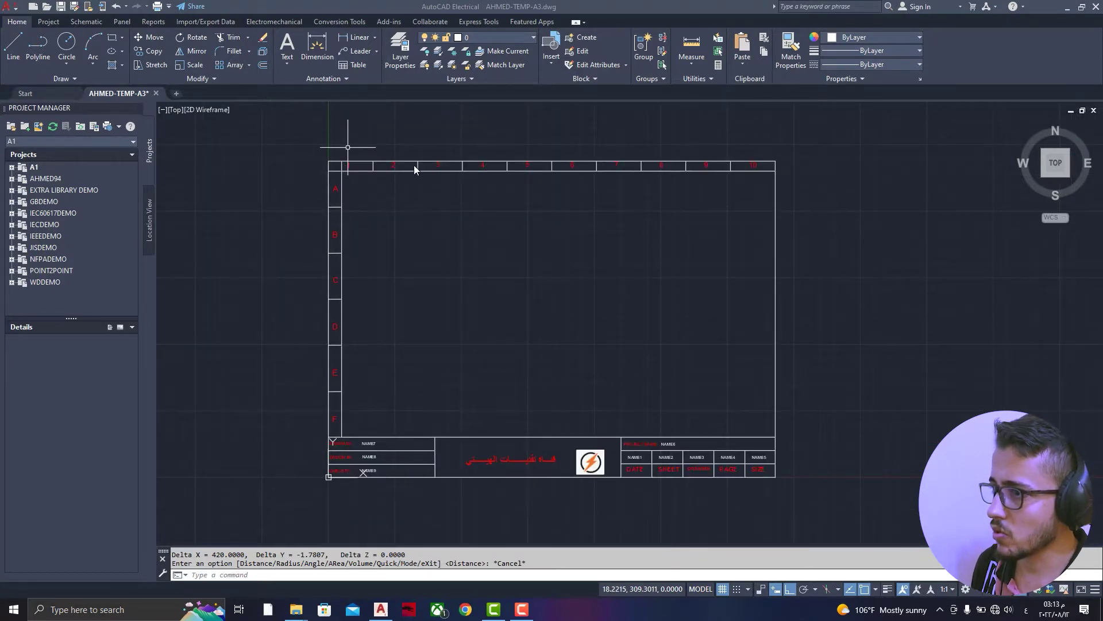
{"action": "scroll", "coordinate": [348, 168], "scroll_direction": "up", "scroll_amount": 2}
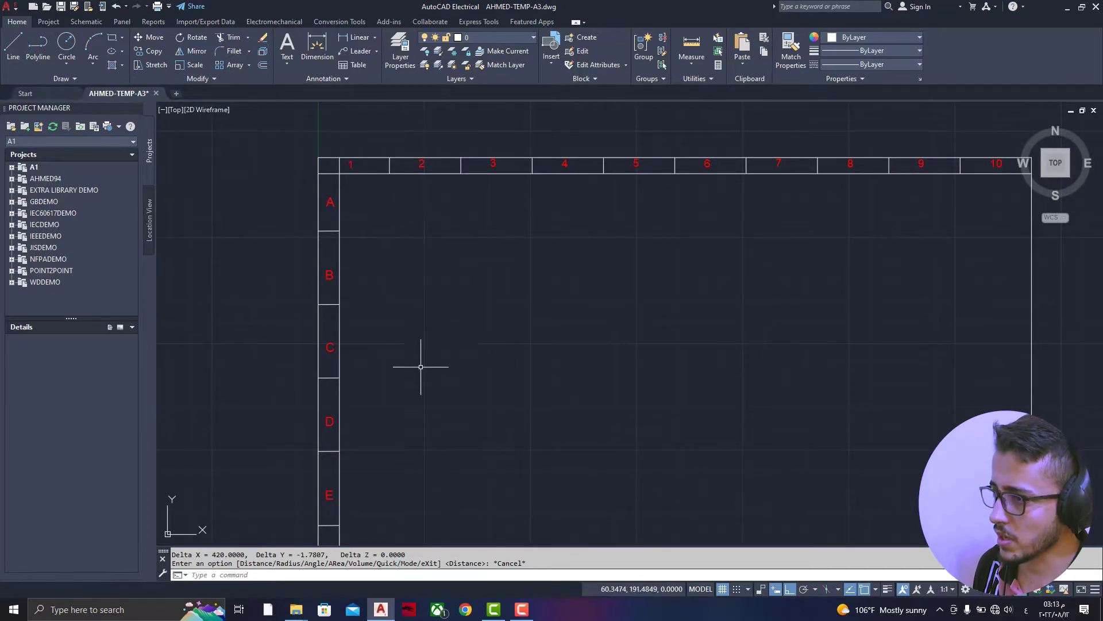
{"action": "scroll", "coordinate": [381, 219], "scroll_direction": "down", "scroll_amount": 1}
{"action": "scroll", "coordinate": [348, 209], "scroll_direction": "up", "scroll_amount": 1}
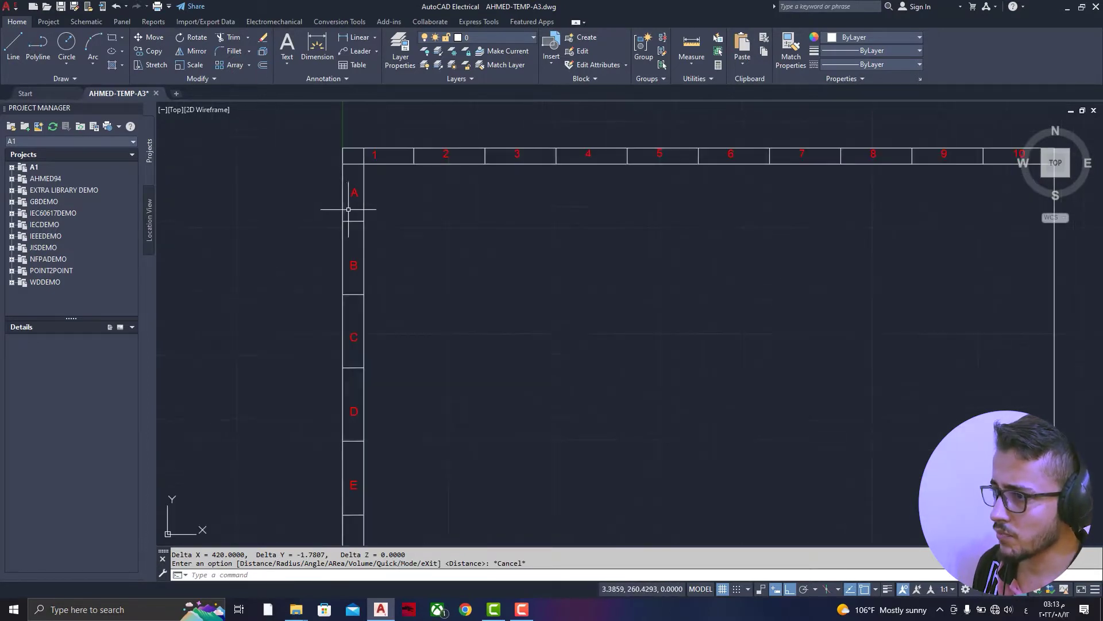
{"action": "scroll", "coordinate": [349, 209], "scroll_direction": "up", "scroll_amount": 2}
{"action": "scroll", "coordinate": [365, 183], "scroll_direction": "down", "scroll_amount": 2}
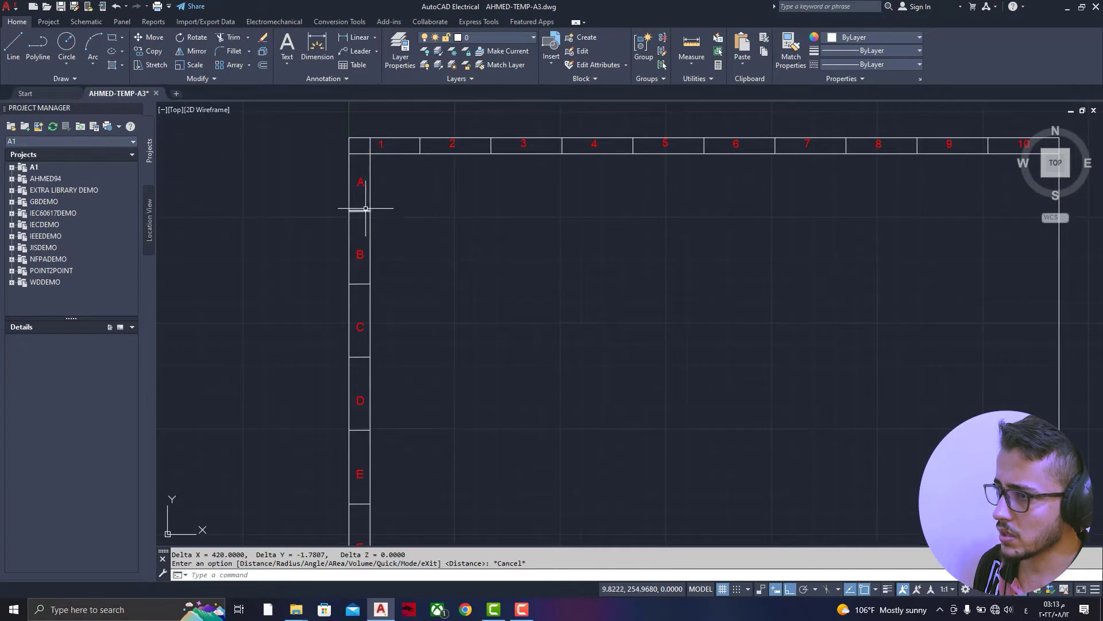
{"action": "scroll", "coordinate": [364, 196], "scroll_direction": "down", "scroll_amount": 1}
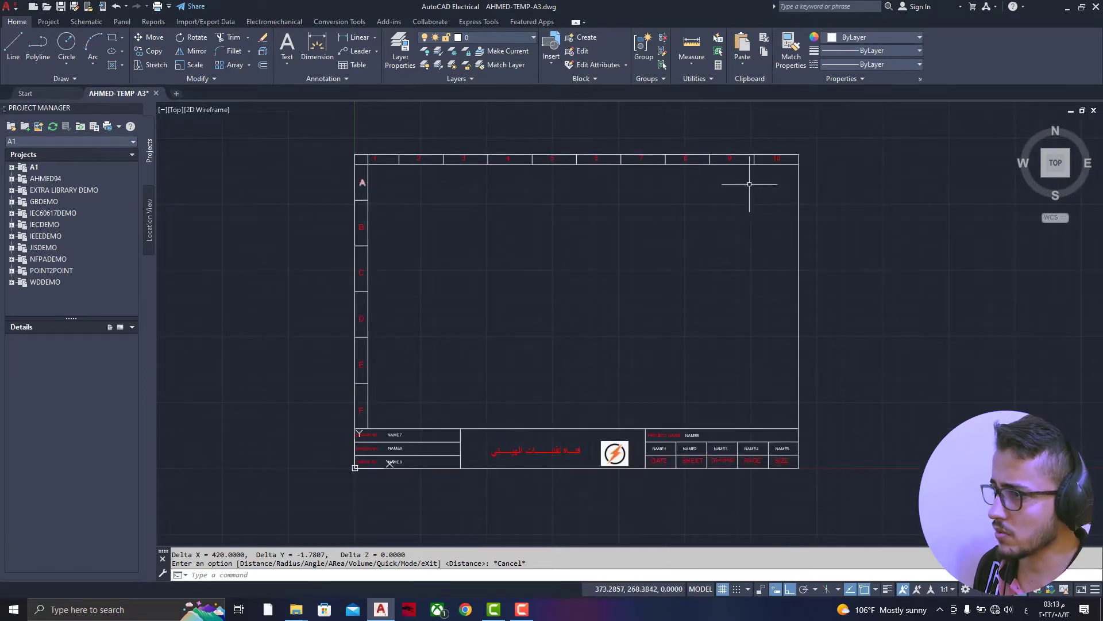
{"action": "middle_click_drag", "start_coordinate": [689, 219], "coordinate": [546, 253]}
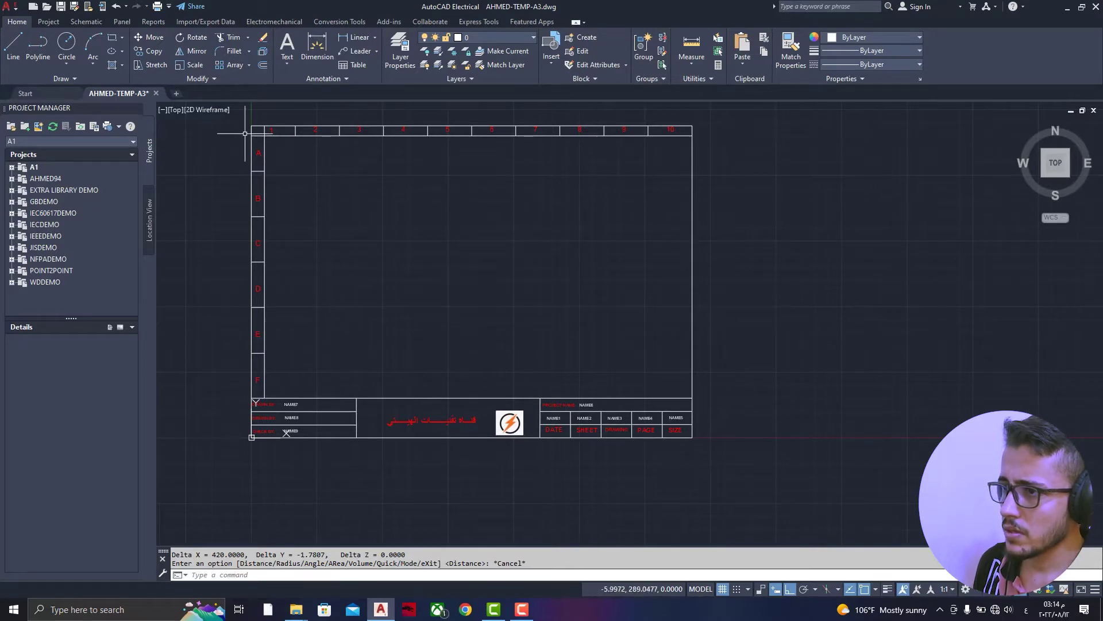
{"action": "scroll", "coordinate": [245, 133], "scroll_direction": "up", "scroll_amount": 2}
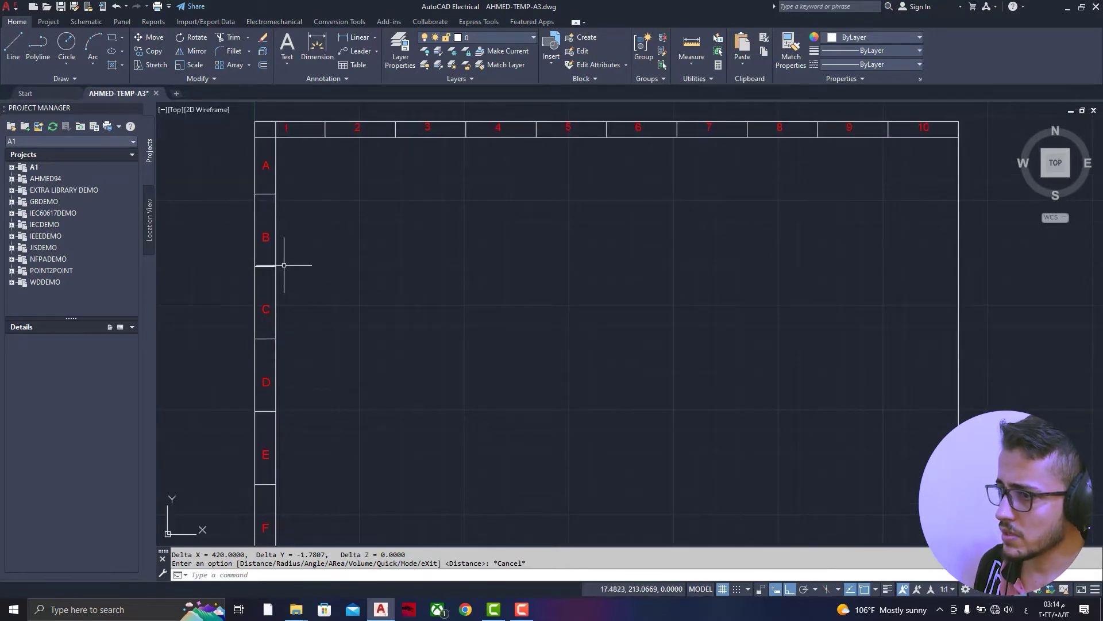
{"action": "scroll", "coordinate": [298, 396], "scroll_direction": "down", "scroll_amount": 2}
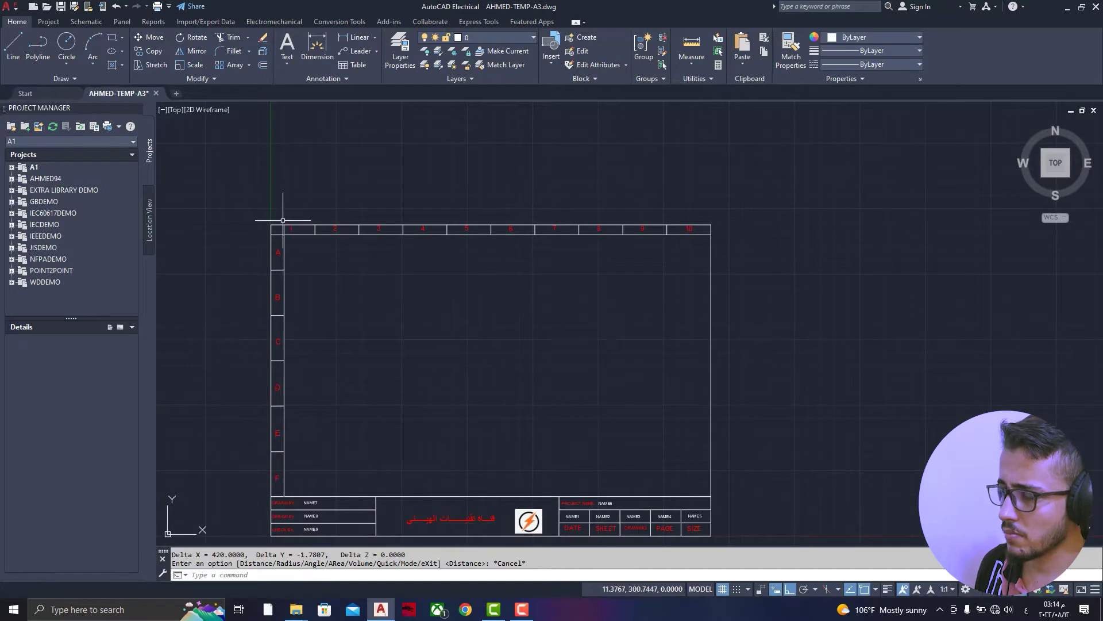
{"action": "scroll", "coordinate": [282, 222], "scroll_direction": "up", "scroll_amount": 2}
{"action": "scroll", "coordinate": [282, 224], "scroll_direction": "up", "scroll_amount": 2}
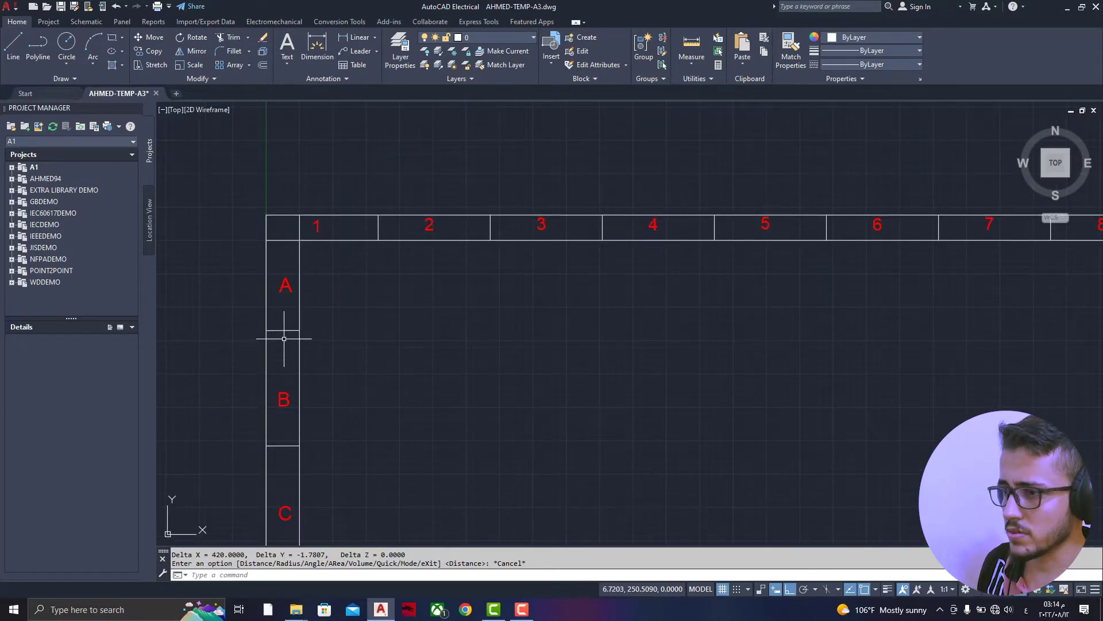
{"action": "scroll", "coordinate": [327, 269], "scroll_direction": "down", "scroll_amount": 2}
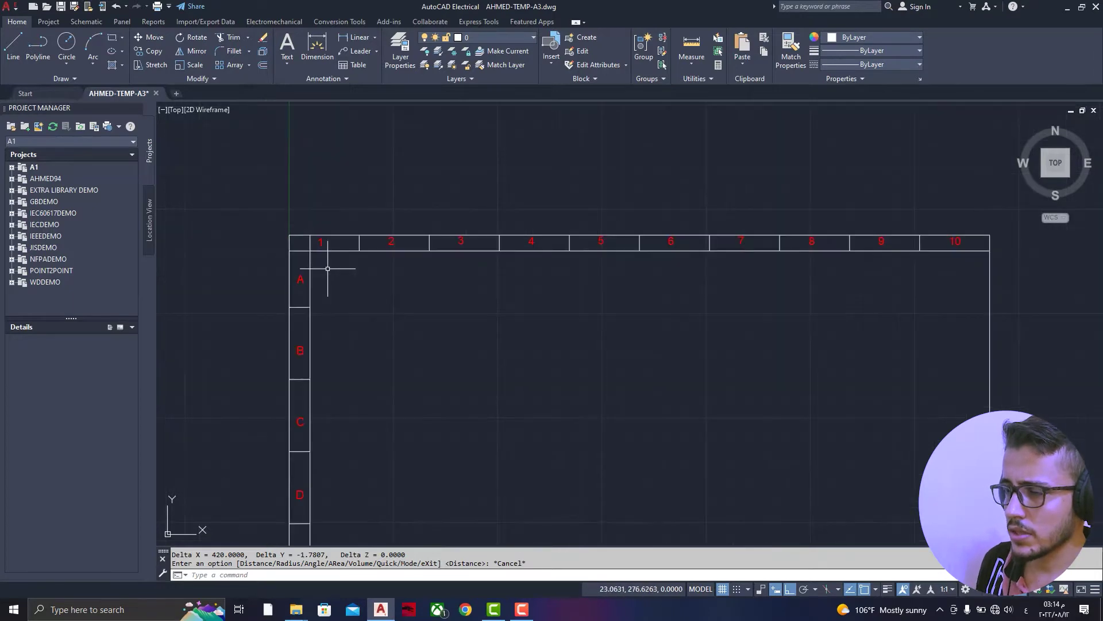
{"action": "scroll", "coordinate": [327, 274], "scroll_direction": "up", "scroll_amount": 2}
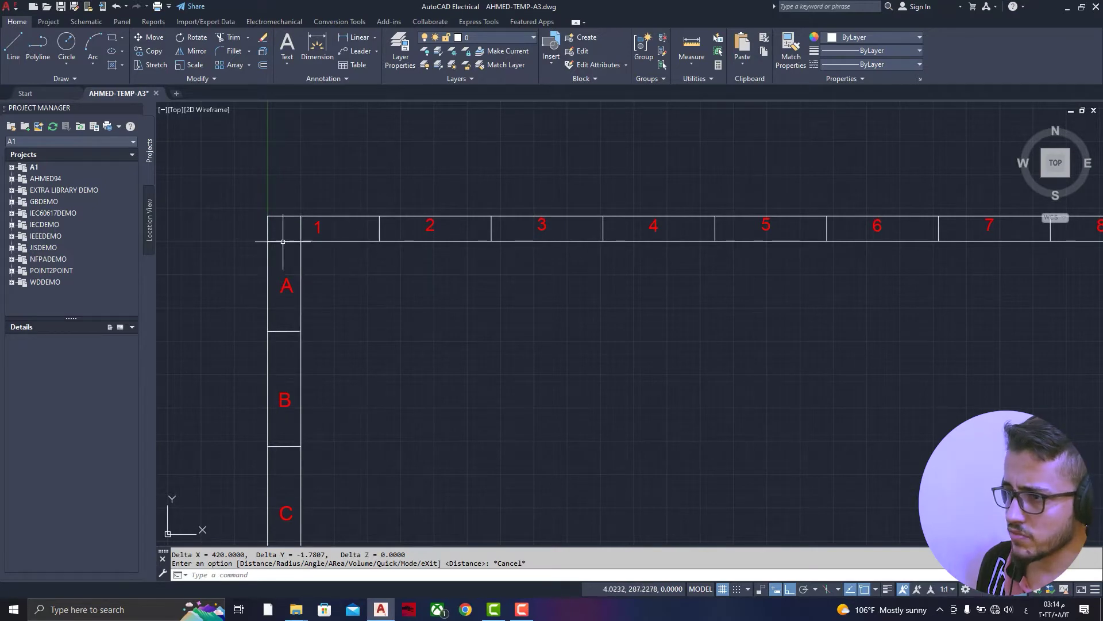
{"action": "scroll", "coordinate": [287, 247], "scroll_direction": "up", "scroll_amount": 2}
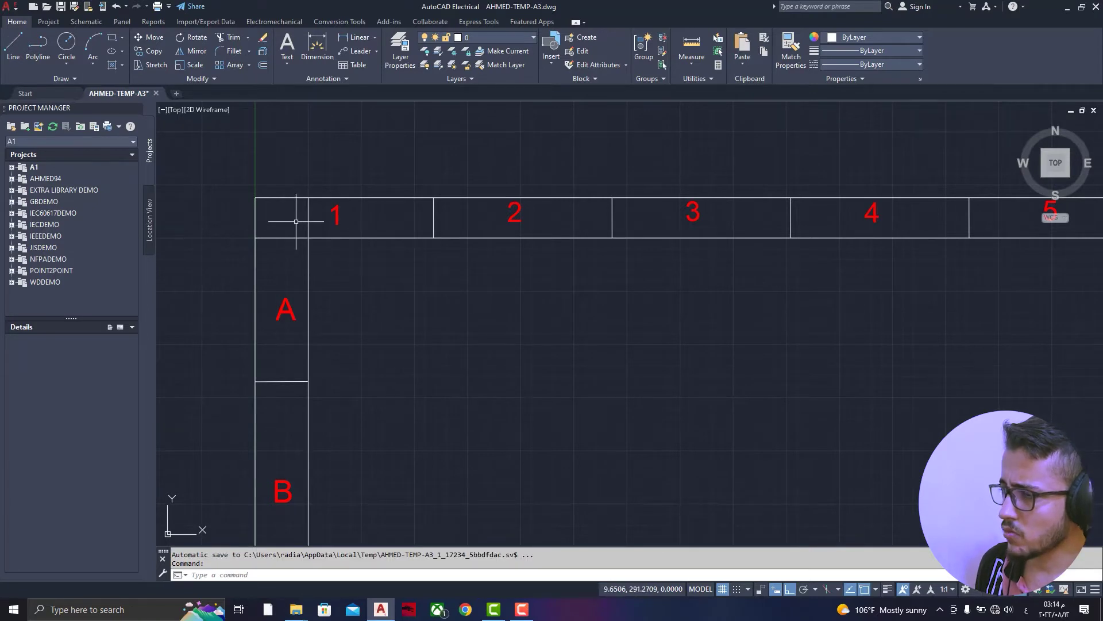
- Try a rectangle under column 1, then measure from the frame corner before cancelling
{"action": "left_click", "coordinate": [113, 39]}
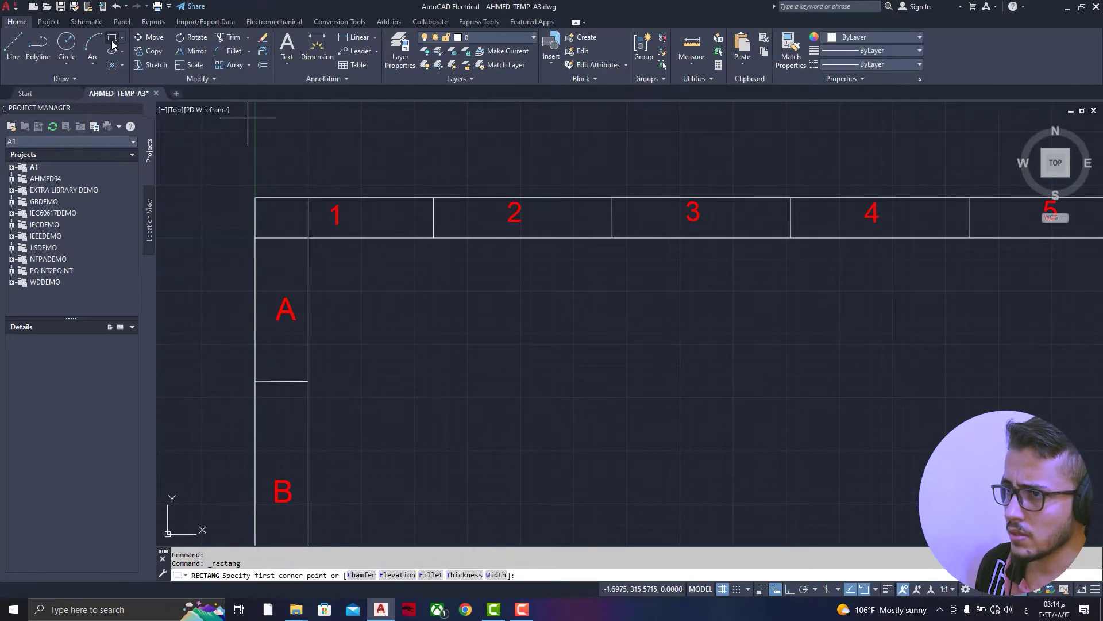
{"action": "left_click", "coordinate": [365, 268]}
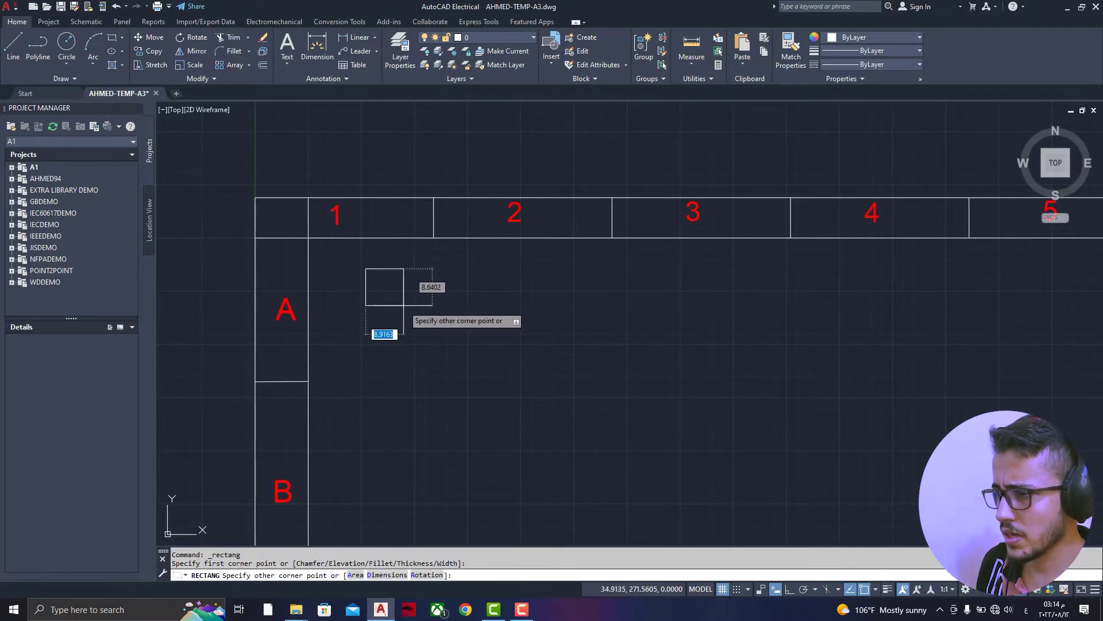
{"action": "key", "text": "Escape"}
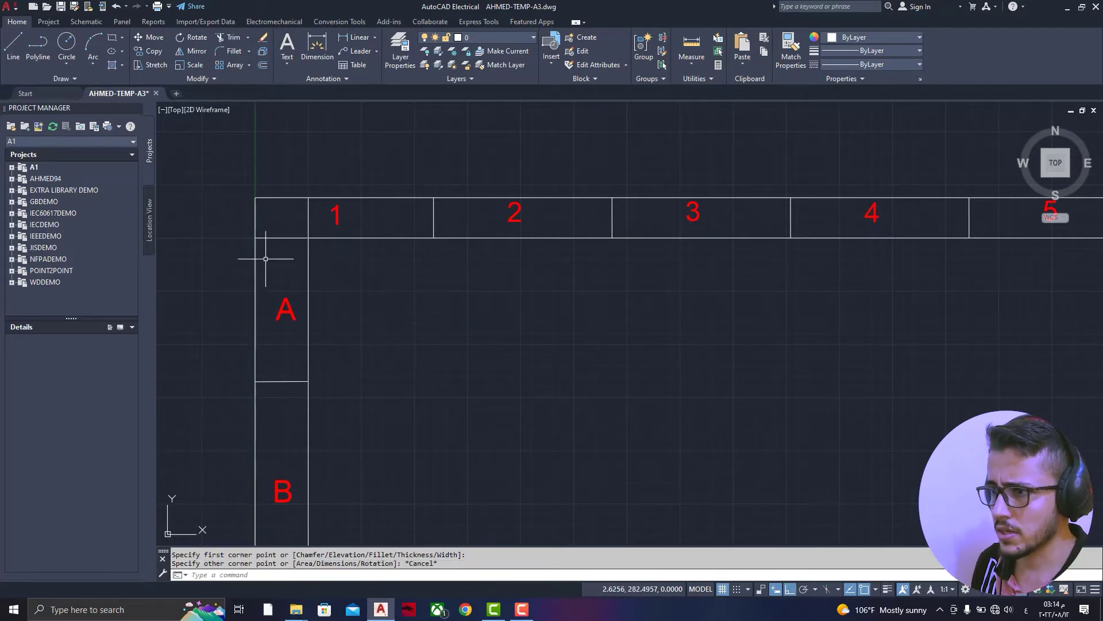
{"action": "left_click", "coordinate": [315, 47]}
{"action": "left_click", "coordinate": [256, 238]}
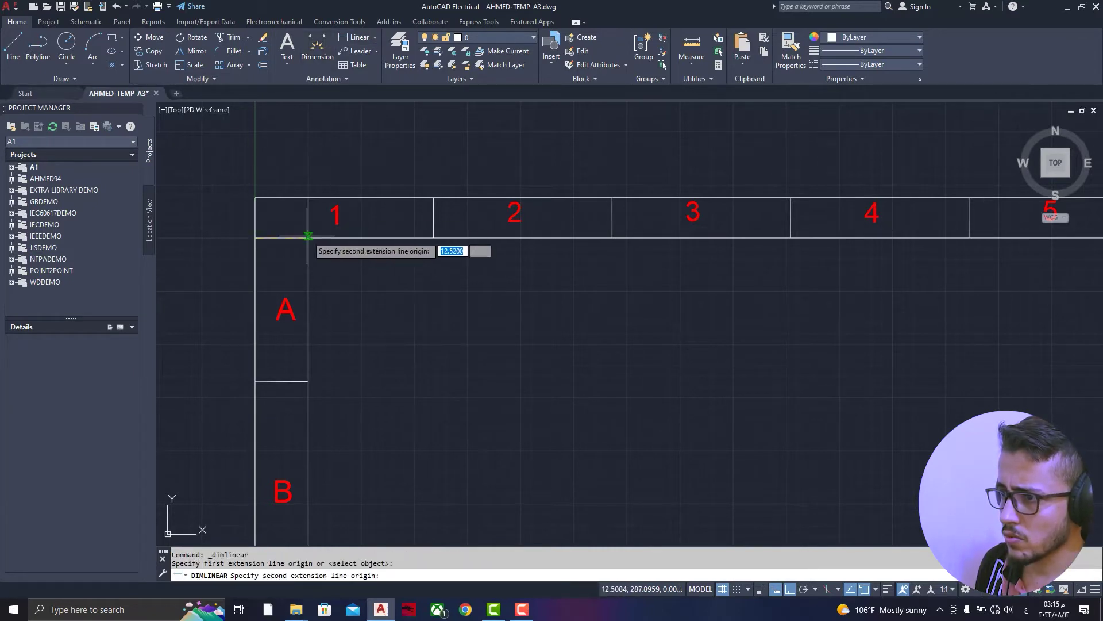
{"action": "left_click", "coordinate": [308, 237]}
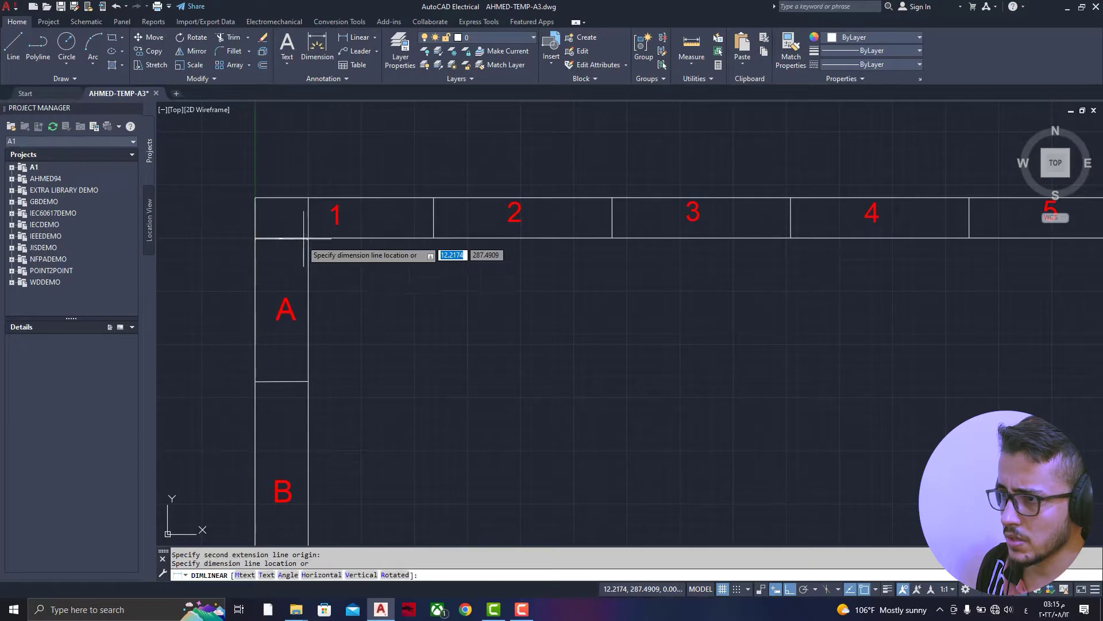
{"action": "scroll", "coordinate": [293, 258], "scroll_direction": "up", "scroll_amount": 4}
{"action": "scroll", "coordinate": [295, 259], "scroll_direction": "up", "scroll_amount": 4}
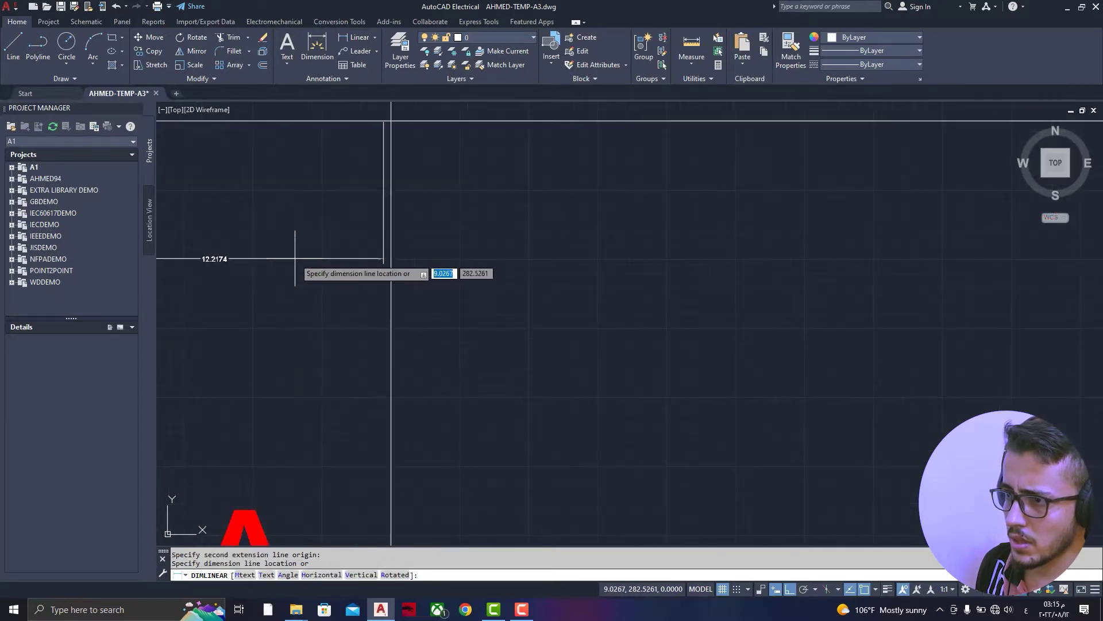
{"action": "key", "text": "Escape"}
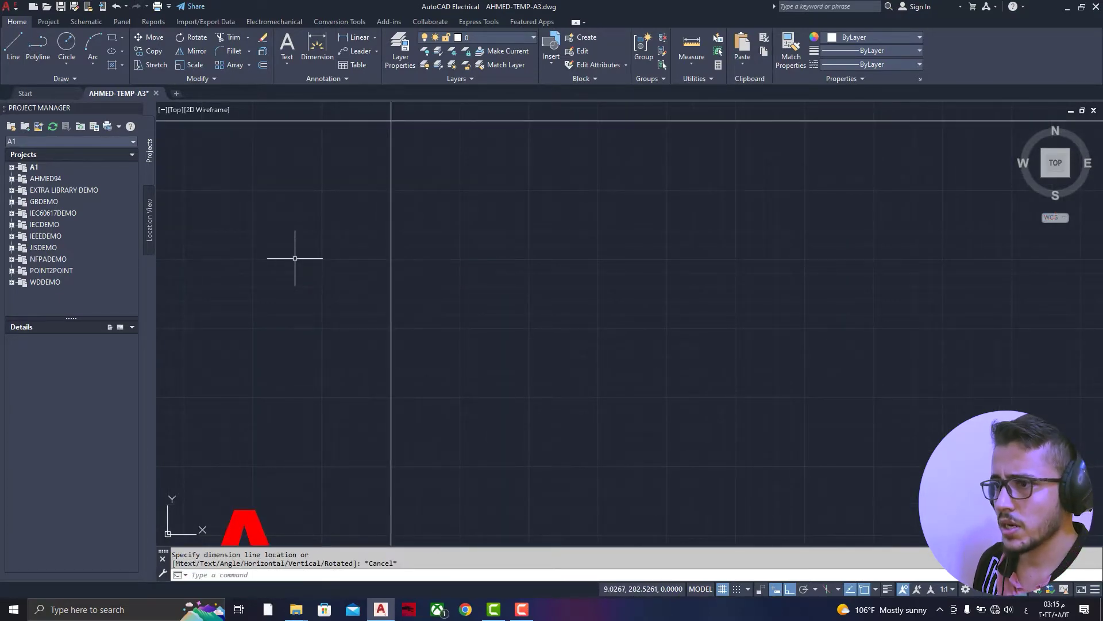
{"action": "scroll", "coordinate": [296, 256], "scroll_direction": "down", "scroll_amount": 4}
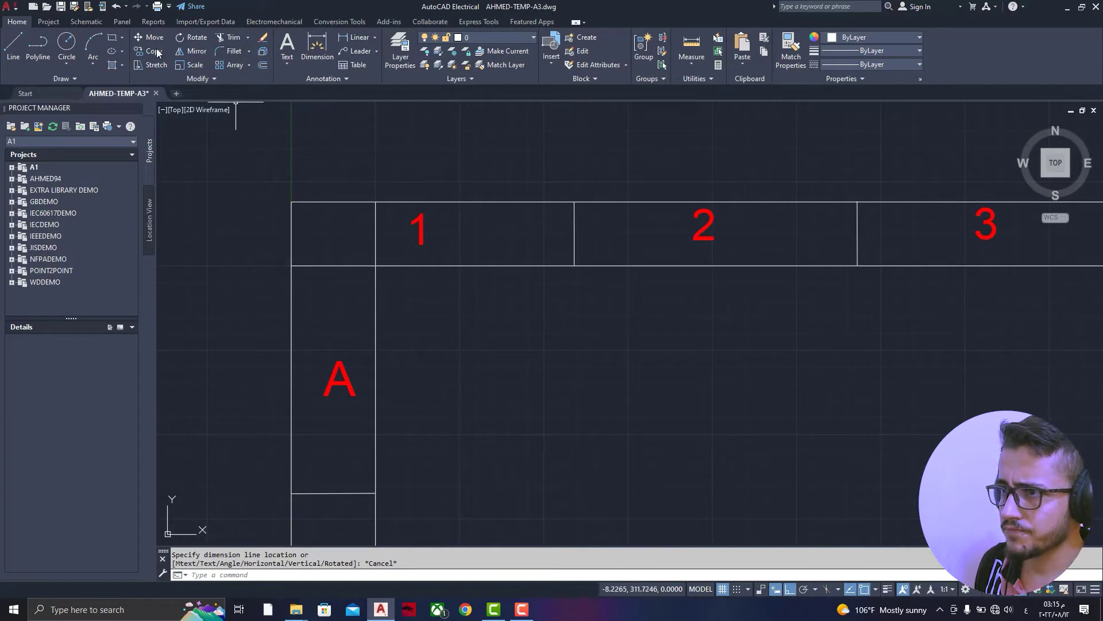
- Draw a 7 × 7 square beside row A's label and select it
{"action": "left_click", "coordinate": [114, 41]}
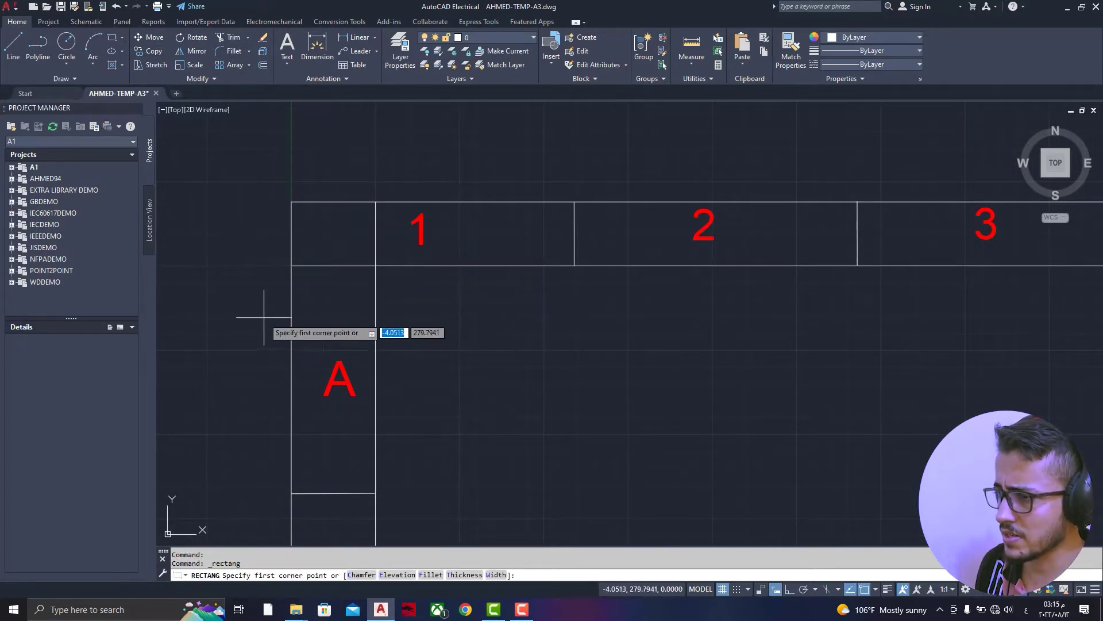
{"action": "left_click", "coordinate": [402, 318]}
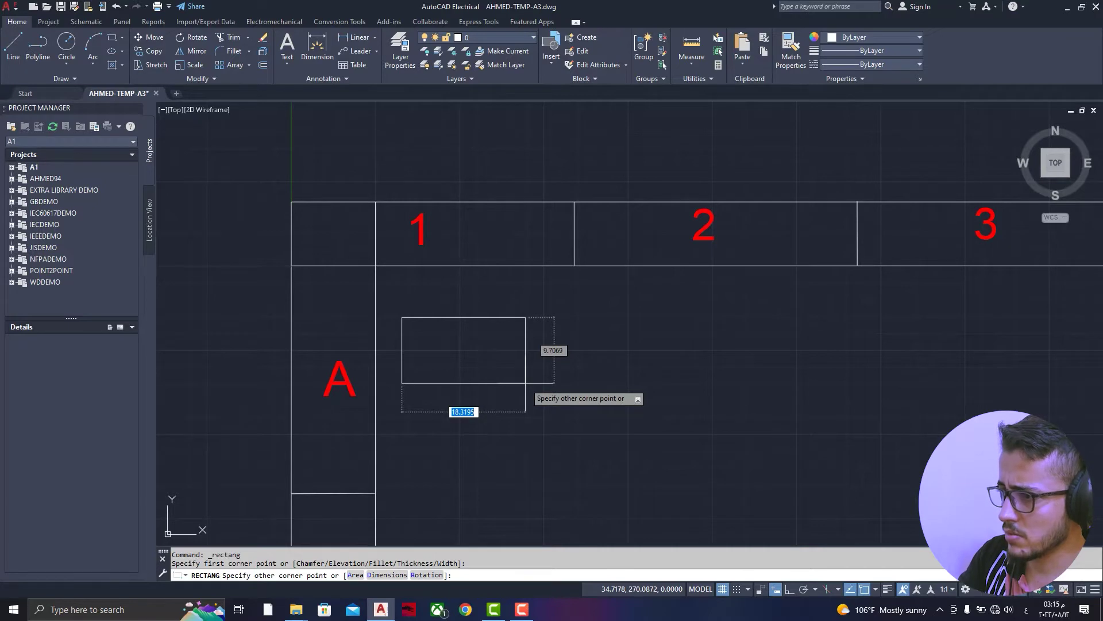
{"action": "key", "text": "Tab"}
{"action": "type", "text": "7"}
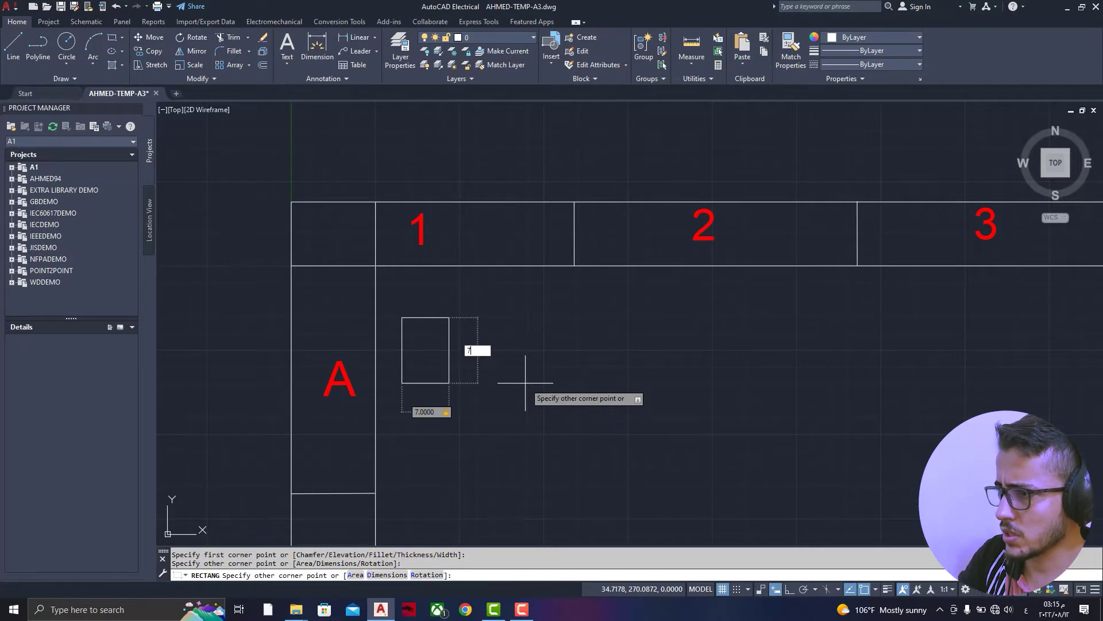
{"action": "key", "text": "Return"}
{"action": "scroll", "coordinate": [425, 293], "scroll_direction": "up", "scroll_amount": 2}
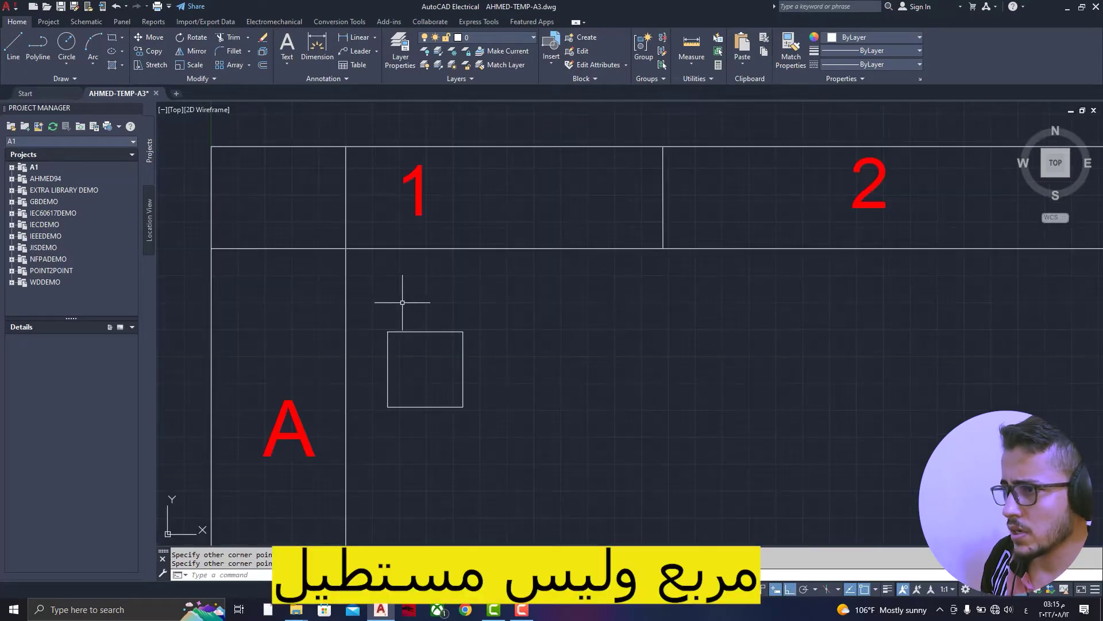
{"action": "left_click", "coordinate": [405, 332]}
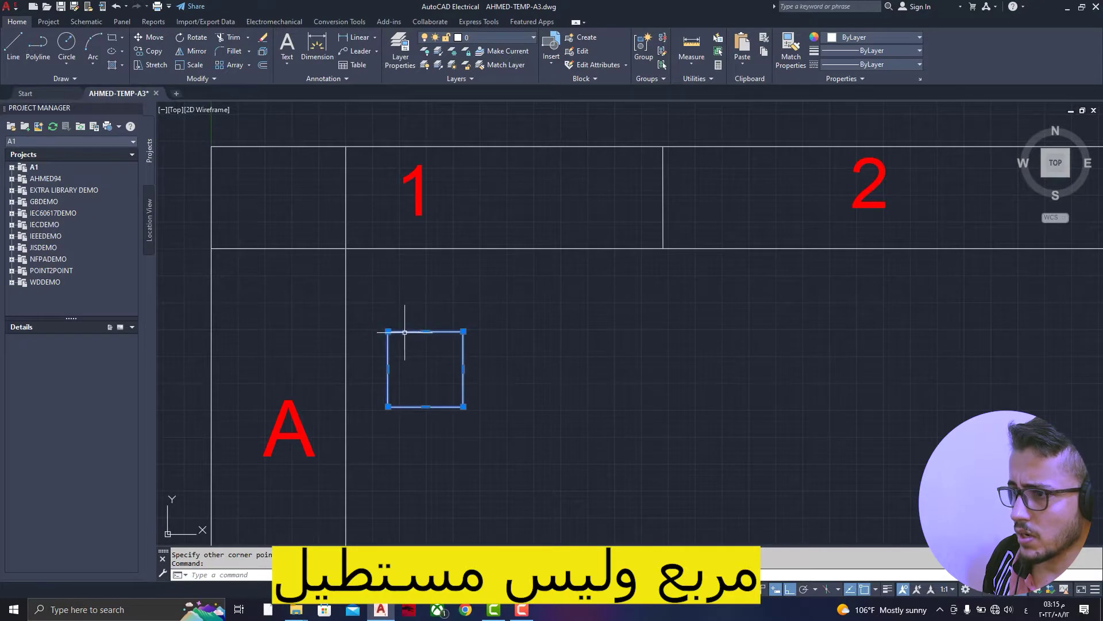
- Move the 7 × 7 square into the frame's top-left corner cell
{"action": "left_click_drag", "start_coordinate": [403, 331], "coordinate": [227, 149]}
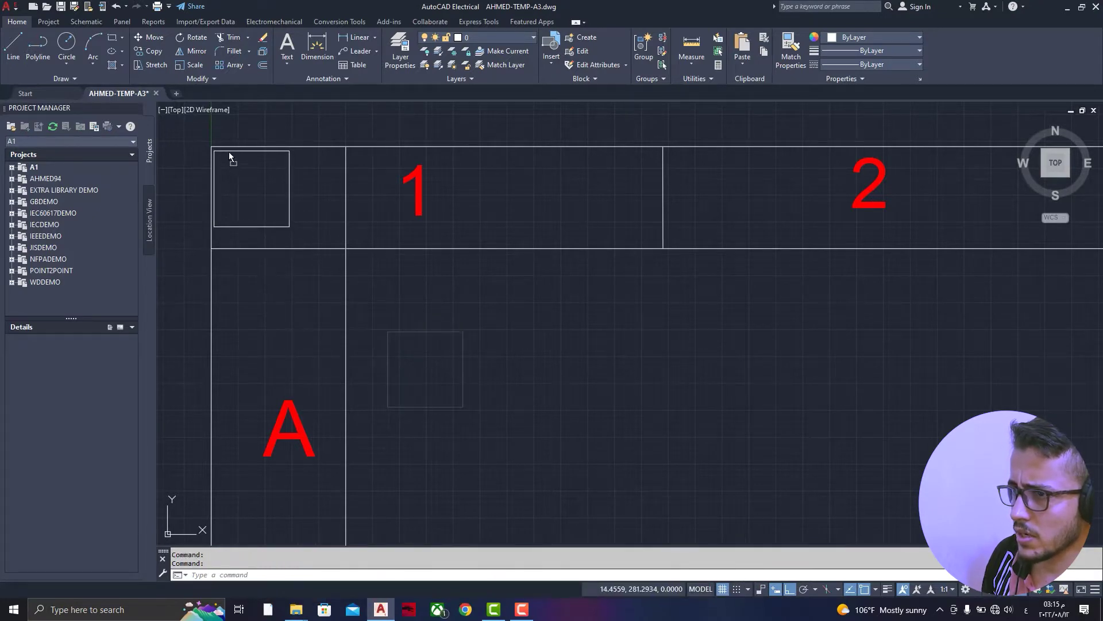
{"action": "left_click_drag", "start_coordinate": [226, 149], "coordinate": [228, 146]}
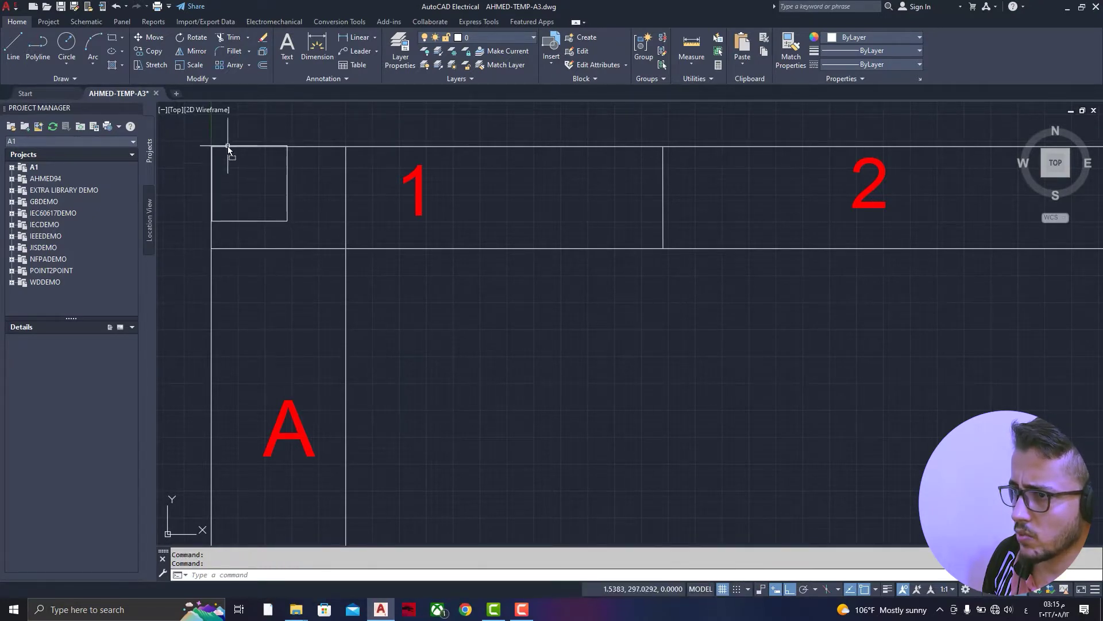
{"action": "scroll", "coordinate": [215, 148], "scroll_direction": "up", "scroll_amount": 4}
{"action": "scroll", "coordinate": [212, 146], "scroll_direction": "up", "scroll_amount": 2}
{"action": "scroll", "coordinate": [313, 193], "scroll_direction": "down", "scroll_amount": 2}
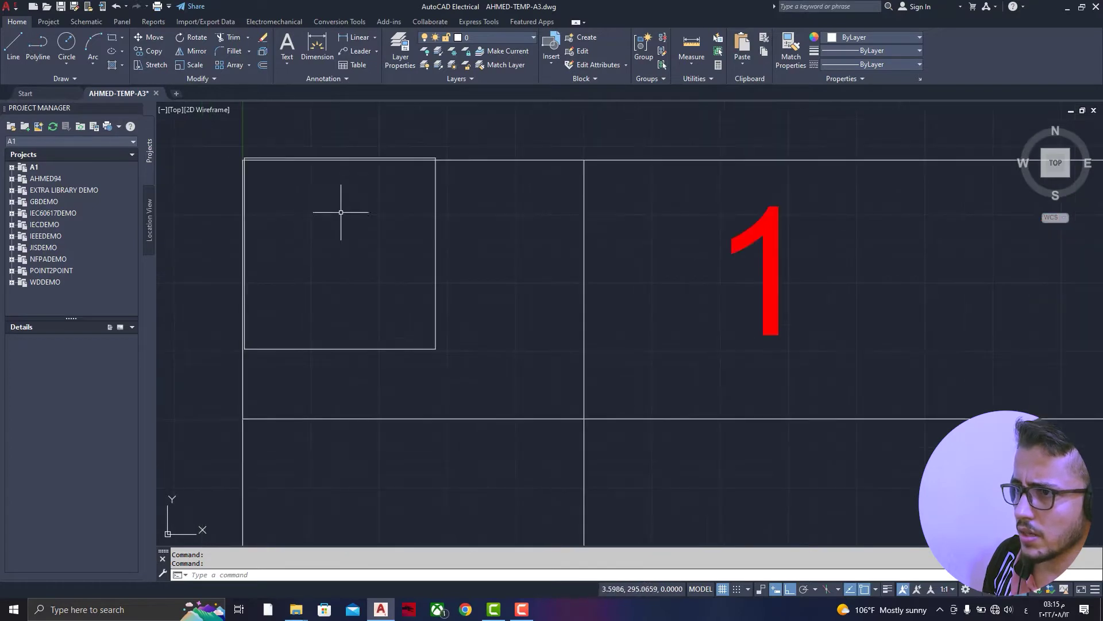
{"action": "scroll", "coordinate": [227, 158], "scroll_direction": "up", "scroll_amount": 4}
{"action": "scroll", "coordinate": [233, 158], "scroll_direction": "up", "scroll_amount": 4}
- Shift the outer frame line onto the inner frame corner and select the corner square
{"action": "left_click", "coordinate": [378, 164]}
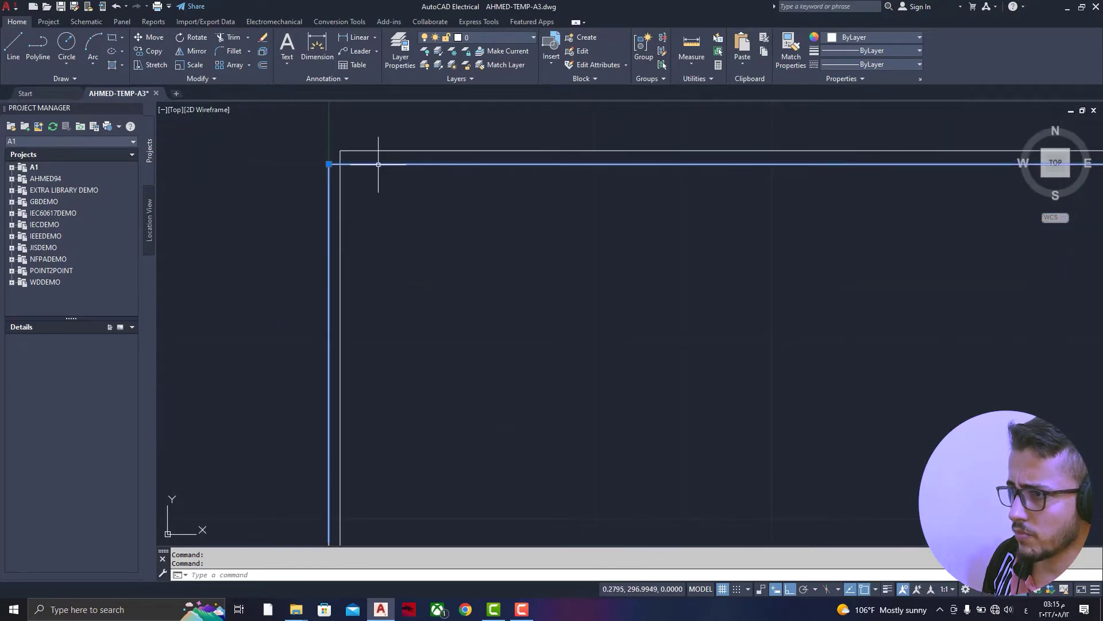
{"action": "left_click_drag", "start_coordinate": [376, 165], "coordinate": [387, 153]}
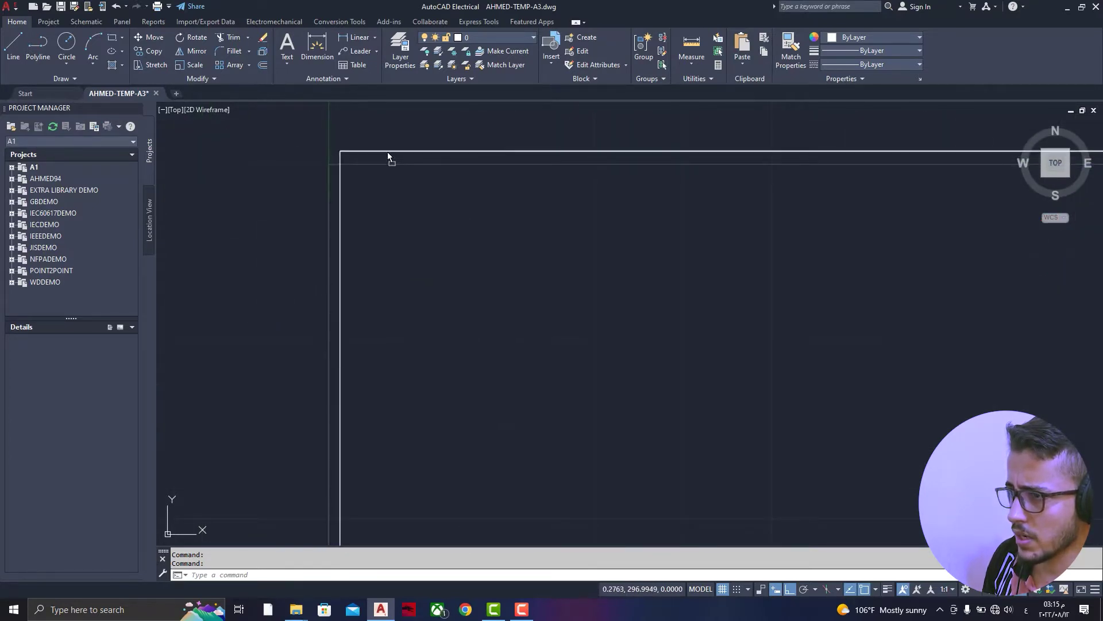
{"action": "scroll", "coordinate": [445, 173], "scroll_direction": "down", "scroll_amount": 4}
{"action": "scroll", "coordinate": [684, 173], "scroll_direction": "down", "scroll_amount": 3}
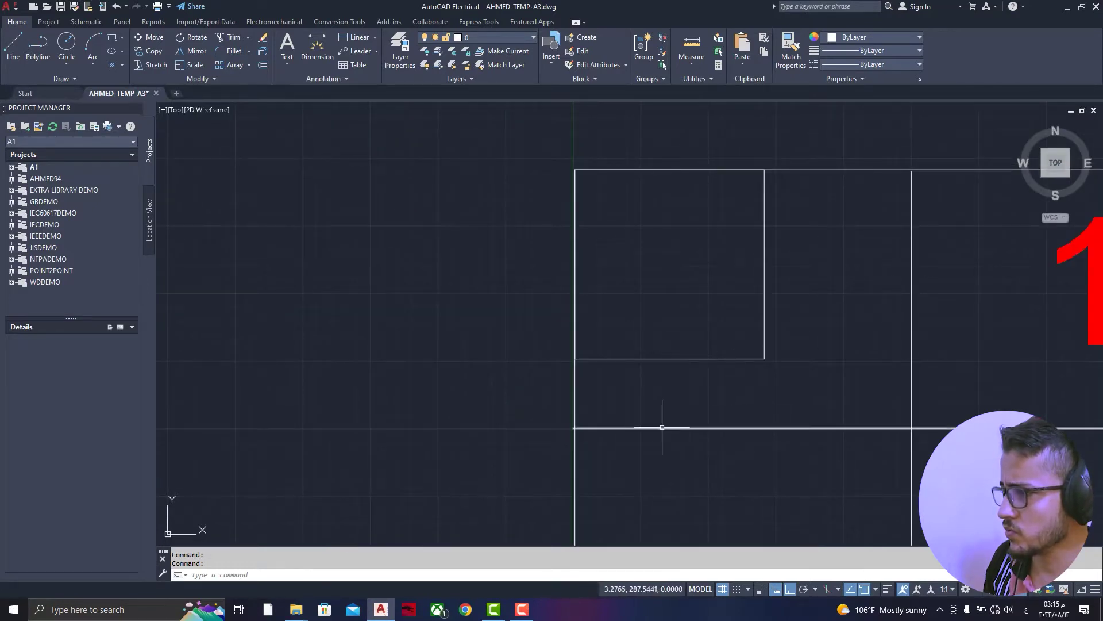
{"action": "scroll", "coordinate": [514, 307], "scroll_direction": "down", "scroll_amount": 2}
{"action": "scroll", "coordinate": [535, 259], "scroll_direction": "down", "scroll_amount": 3}
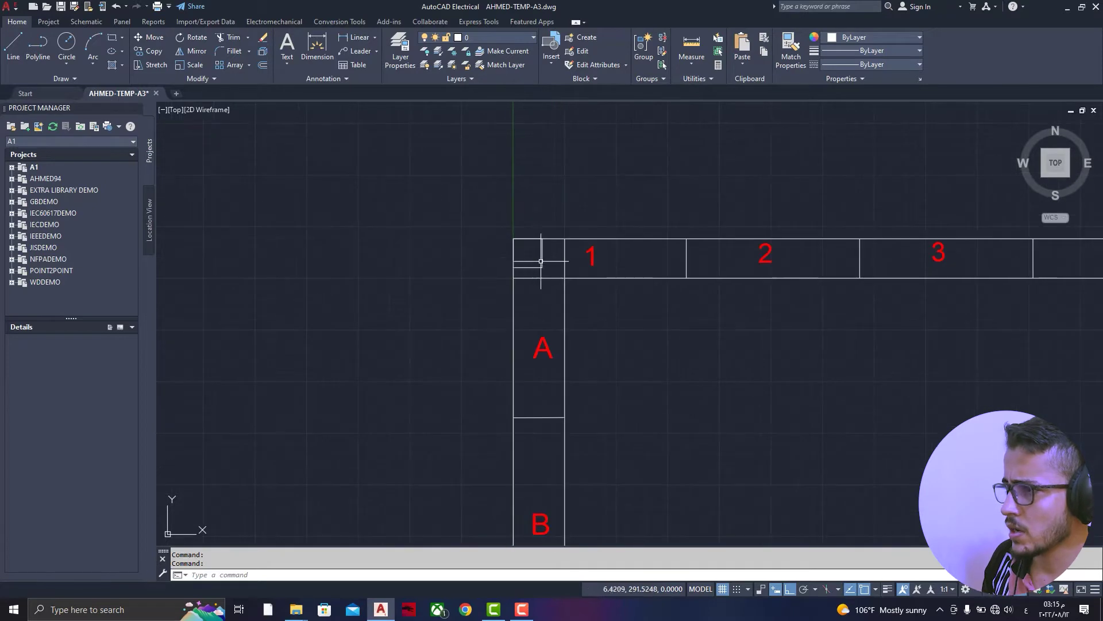
{"action": "left_click", "coordinate": [544, 260]}
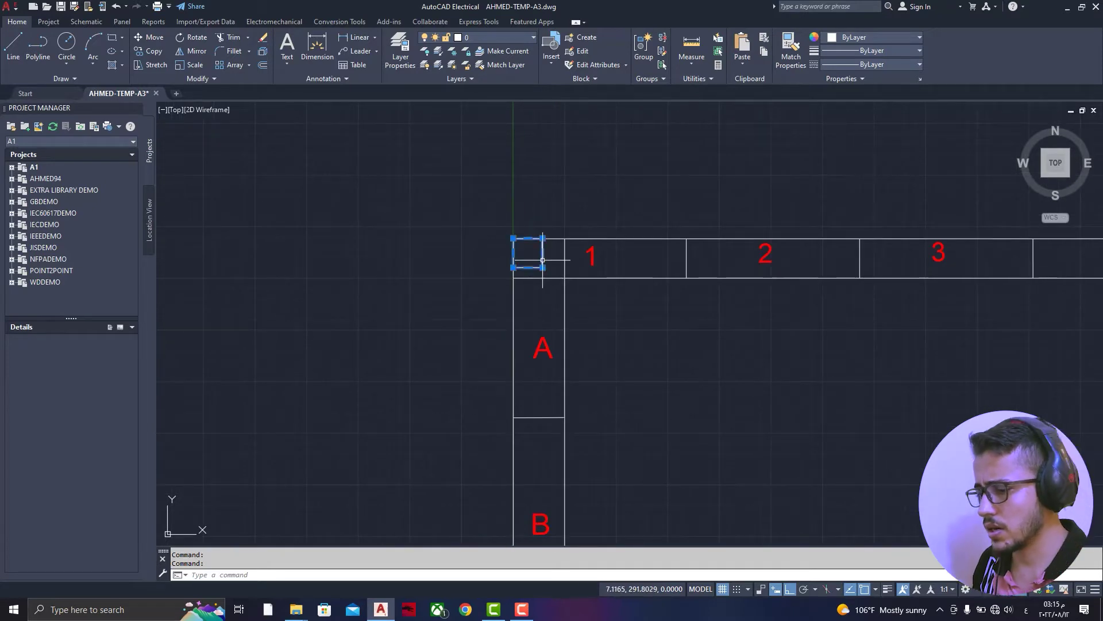
- Paste a copy of the corner square at the frame's top-right corner
{"action": "key", "text": "ctrl+v"}
{"action": "scroll", "coordinate": [517, 316], "scroll_direction": "down", "scroll_amount": 3}
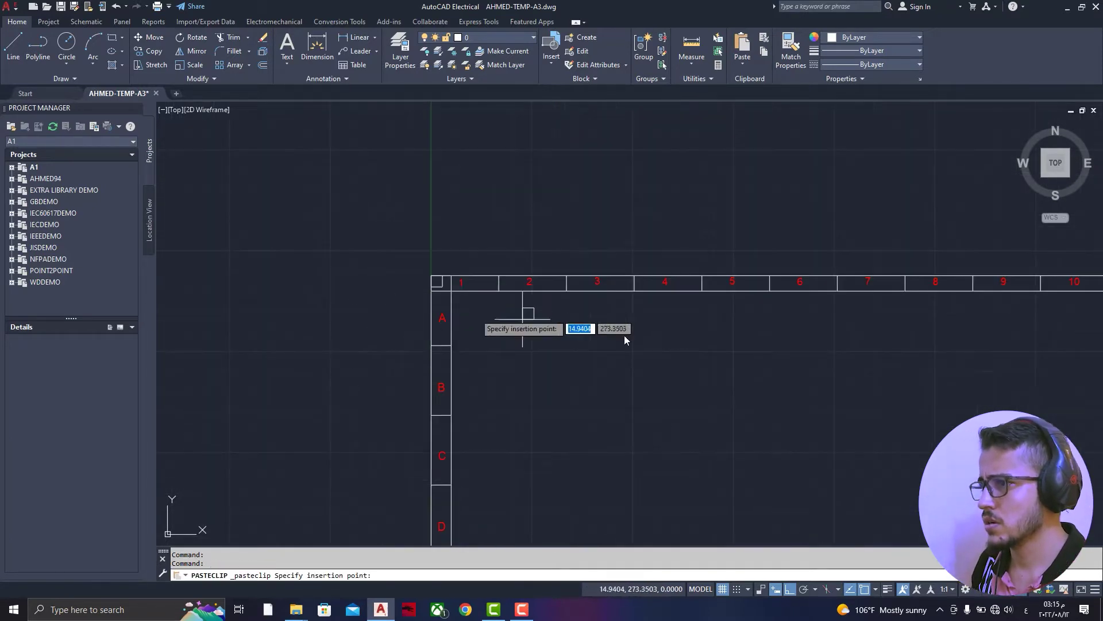
{"action": "scroll", "coordinate": [623, 338], "scroll_direction": "down", "scroll_amount": 1}
{"action": "scroll", "coordinate": [971, 290], "scroll_direction": "up", "scroll_amount": 4}
{"action": "scroll", "coordinate": [632, 316], "scroll_direction": "up", "scroll_amount": 2}
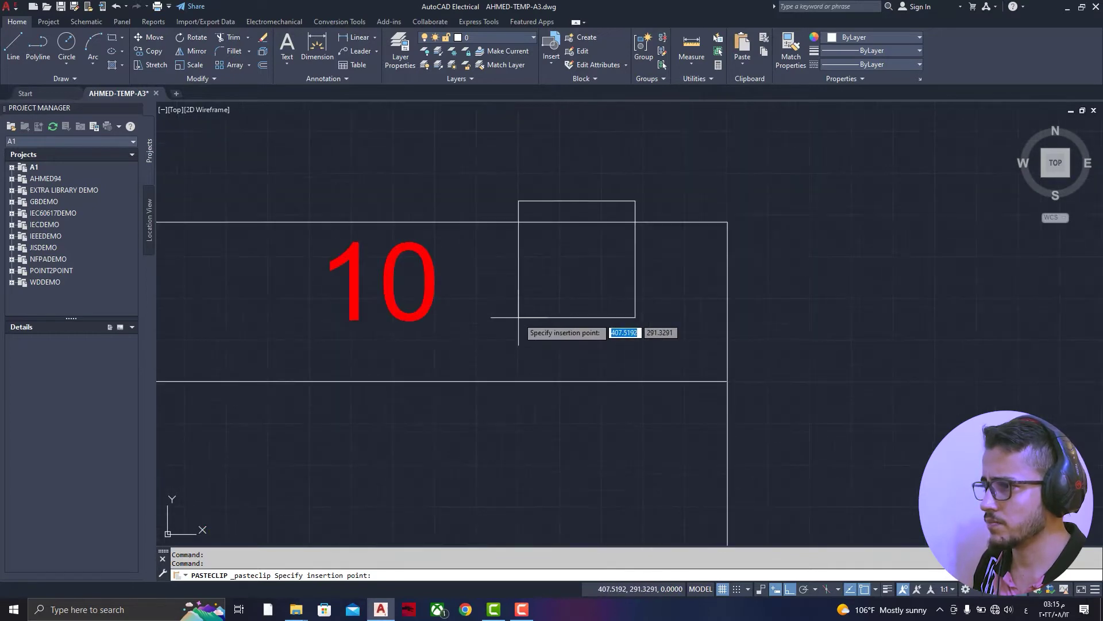
{"action": "left_click", "coordinate": [610, 339]}
{"action": "scroll", "coordinate": [793, 217], "scroll_direction": "up", "scroll_amount": 3}
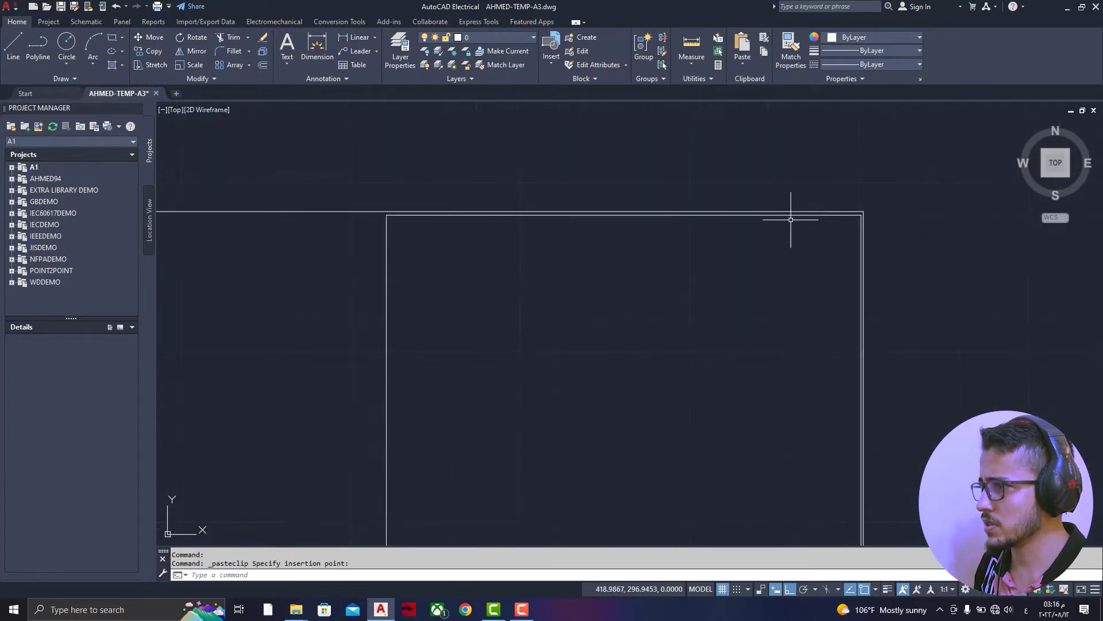
{"action": "scroll", "coordinate": [912, 213], "scroll_direction": "up", "scroll_amount": 2}
{"action": "left_click", "coordinate": [892, 211]}
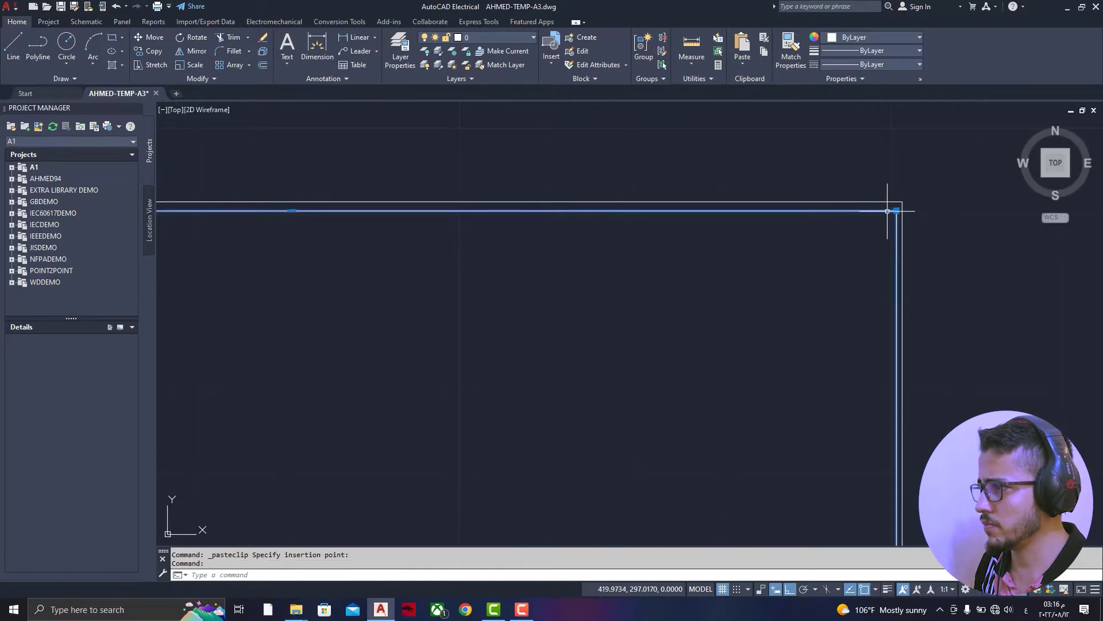
{"action": "key", "text": "Escape"}
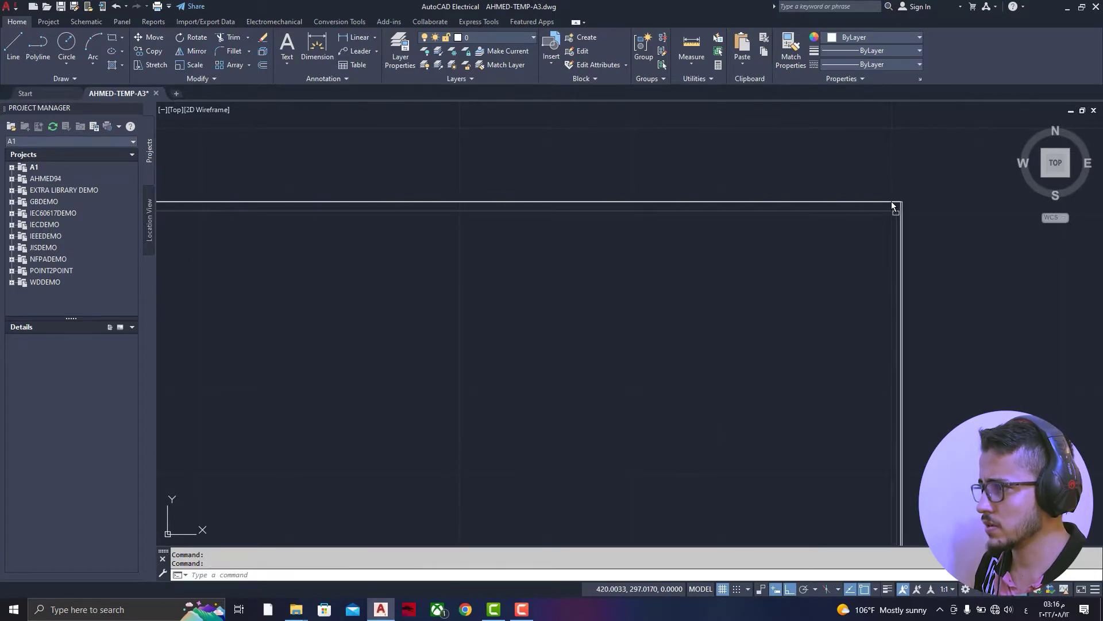
- Paste another copy of the square at the frame's bottom-left corner
{"action": "scroll", "coordinate": [885, 195], "scroll_direction": "down", "scroll_amount": 1}
{"action": "scroll", "coordinate": [872, 178], "scroll_direction": "down", "scroll_amount": 3}
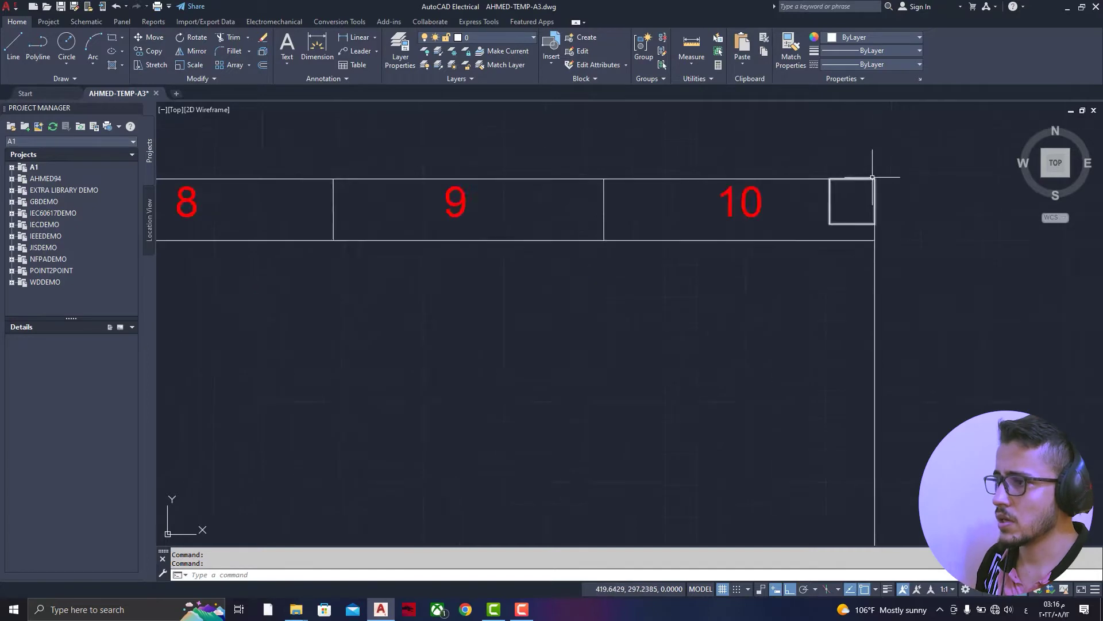
{"action": "scroll", "coordinate": [872, 178], "scroll_direction": "down", "scroll_amount": 2}
{"action": "scroll", "coordinate": [506, 319], "scroll_direction": "down", "scroll_amount": 3}
{"action": "scroll", "coordinate": [494, 385], "scroll_direction": "up", "scroll_amount": 8}
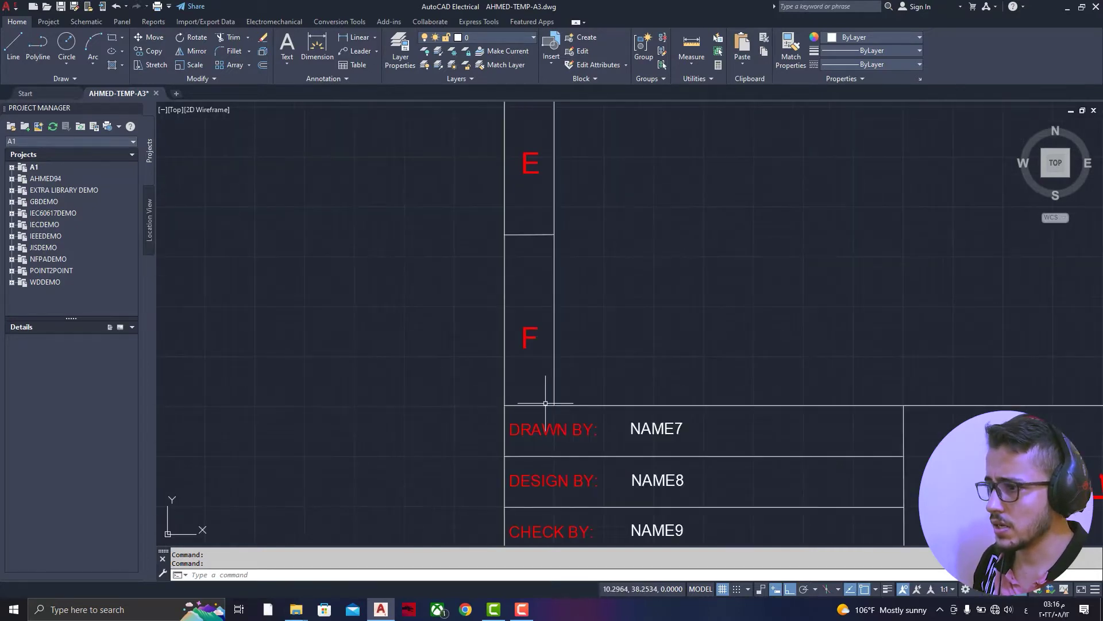
{"action": "key", "text": "ctrl+v"}
{"action": "scroll", "coordinate": [517, 406], "scroll_direction": "up", "scroll_amount": 4}
{"action": "scroll", "coordinate": [468, 425], "scroll_direction": "up", "scroll_amount": 4}
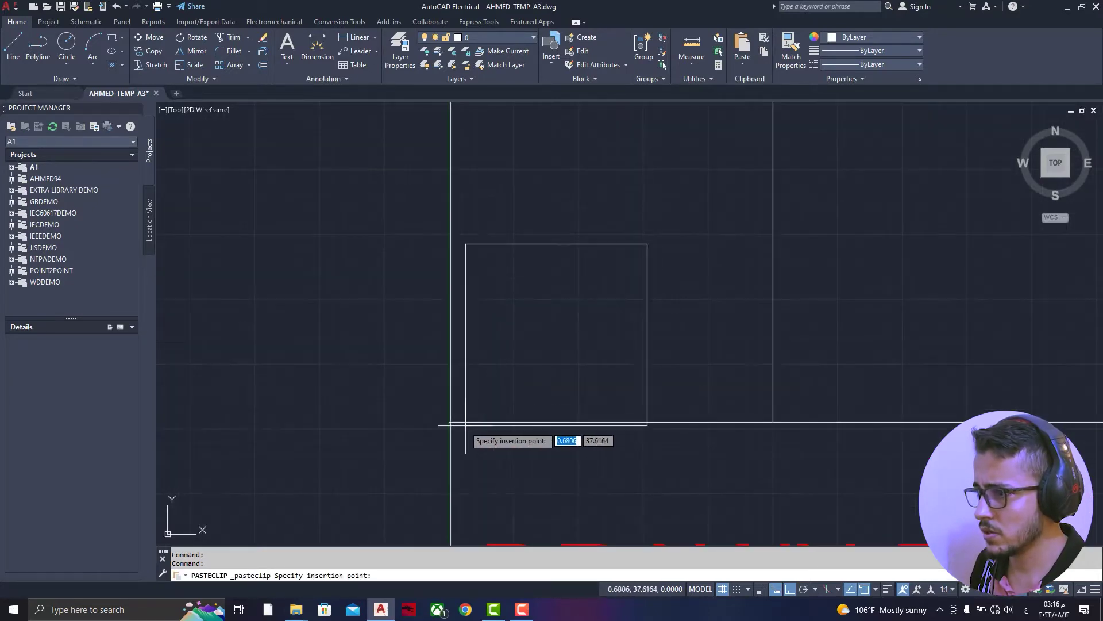
{"action": "left_click", "coordinate": [451, 422]}
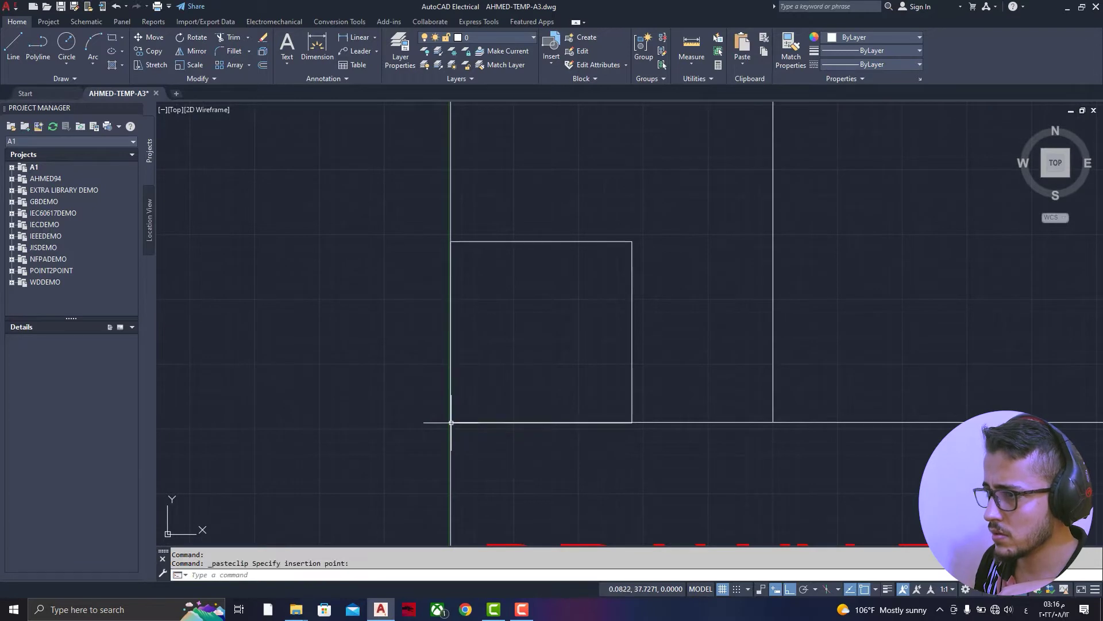
{"action": "scroll", "coordinate": [460, 419], "scroll_direction": "up", "scroll_amount": 2}
{"action": "scroll", "coordinate": [513, 409], "scroll_direction": "up", "scroll_amount": 2}
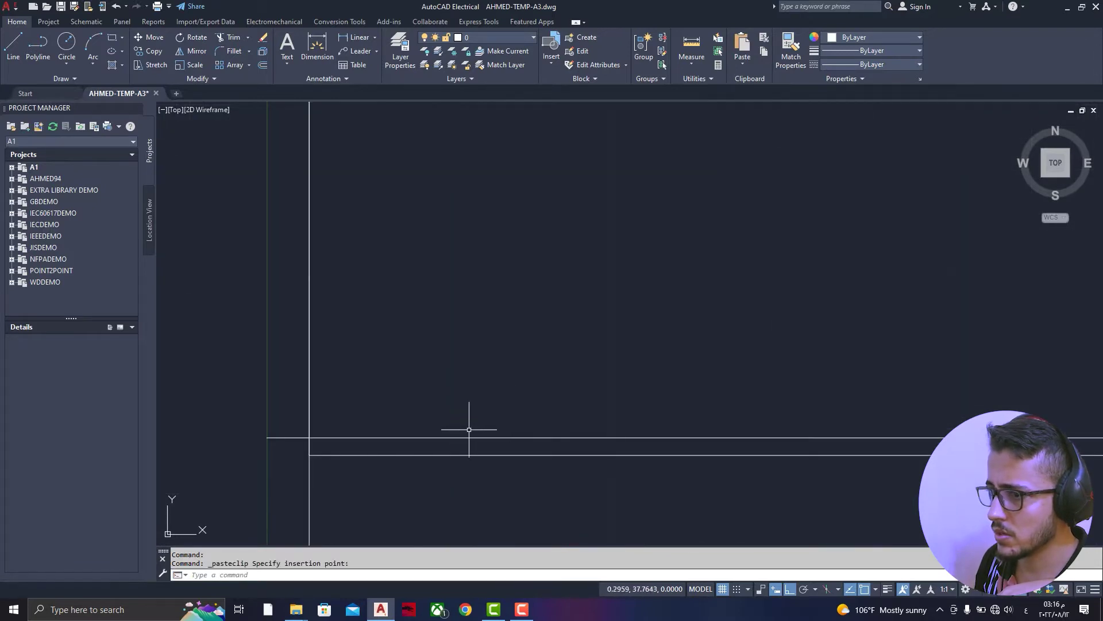
- Raise the pasted square's bottom edge toward the border and grab the corner line's end
{"action": "left_click", "coordinate": [445, 455]}
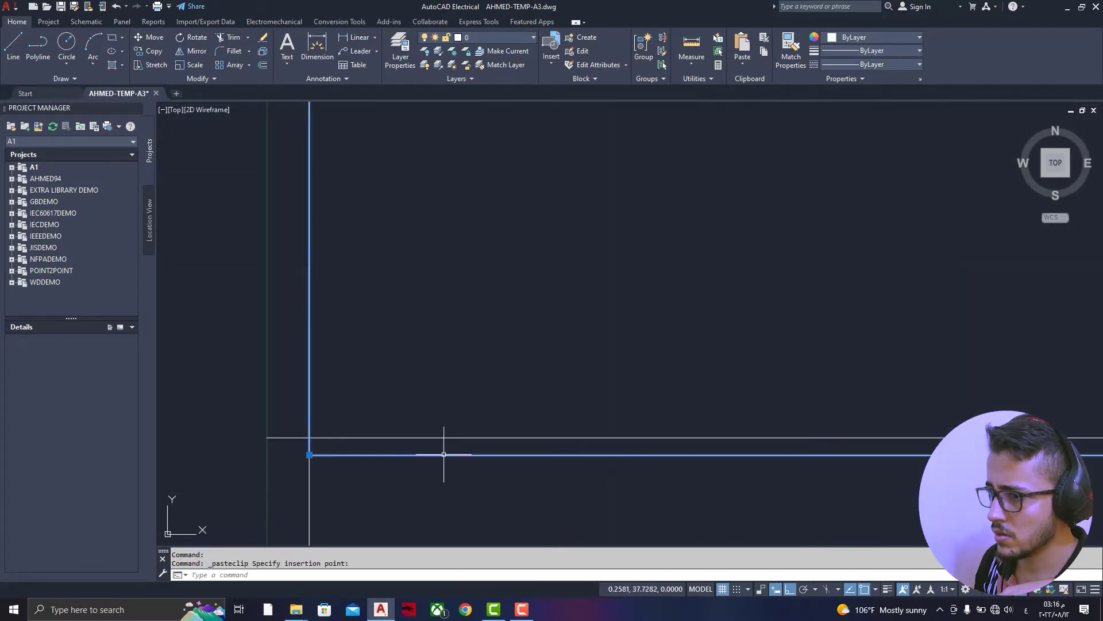
{"action": "left_click_drag", "start_coordinate": [394, 456], "coordinate": [394, 443]}
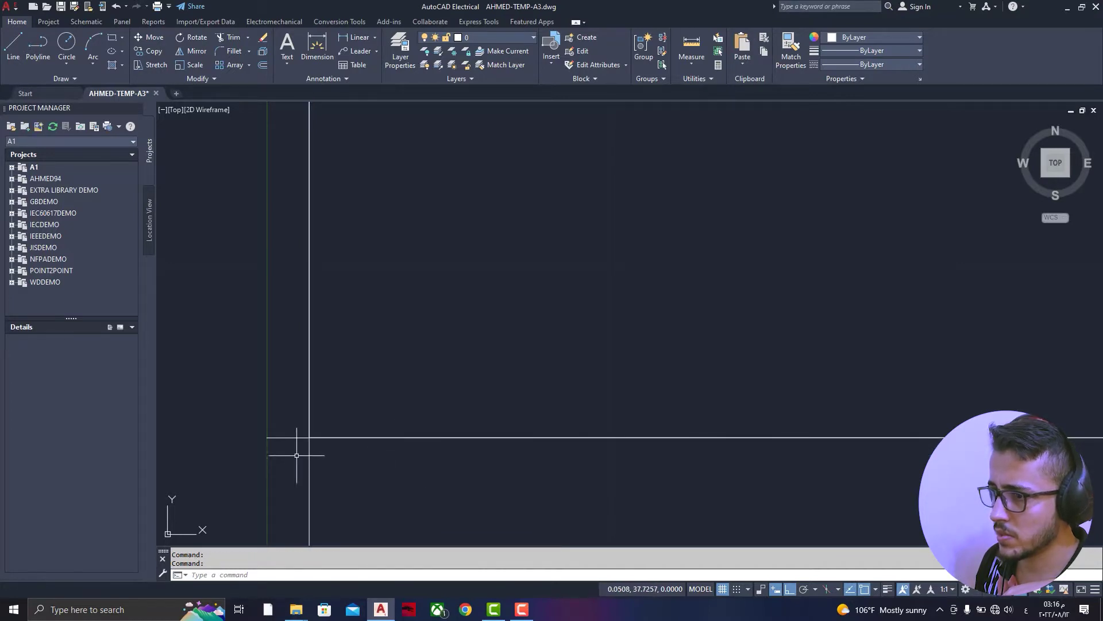
{"action": "left_click", "coordinate": [285, 438]}
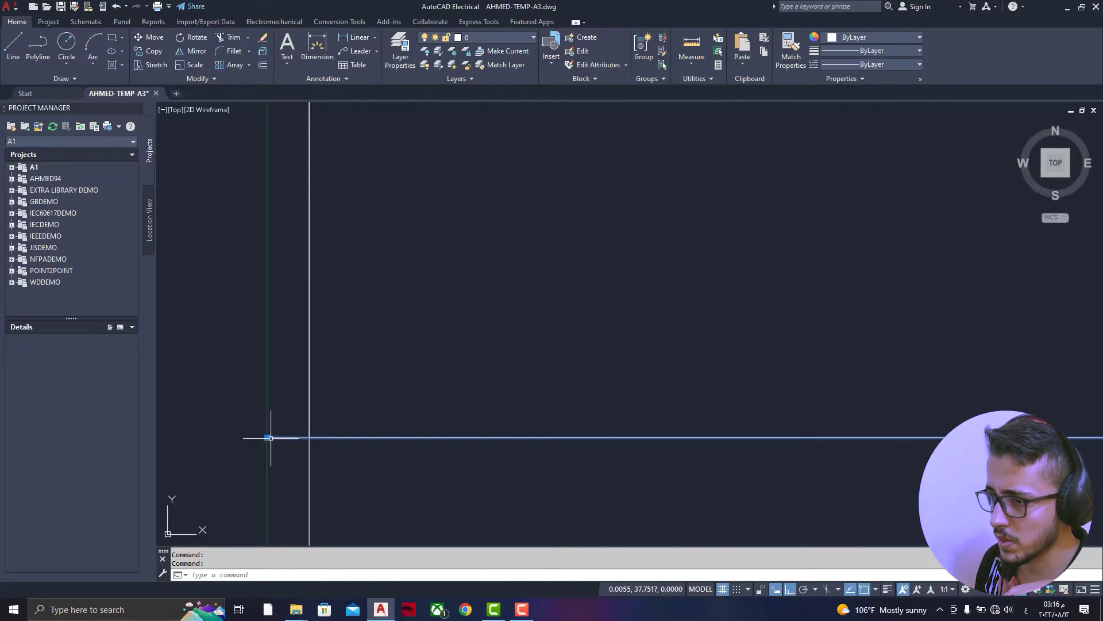
{"action": "left_click", "coordinate": [268, 438]}
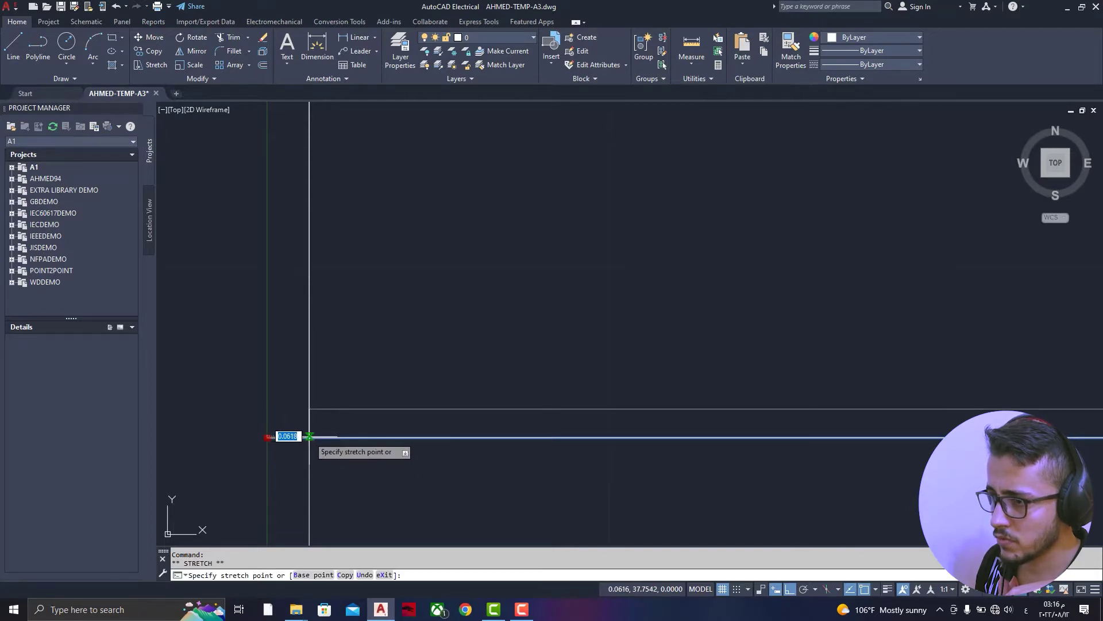
- Extend the corner line's end to the vertical border
{"action": "left_click", "coordinate": [308, 438]}
{"action": "key", "text": "Escape"}
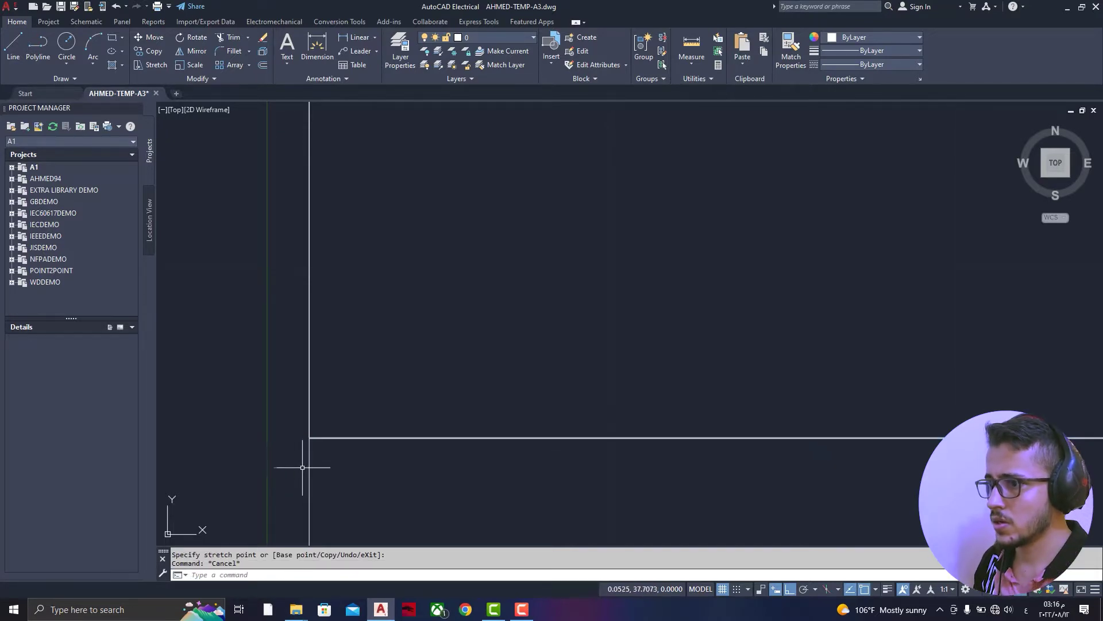
{"action": "scroll", "coordinate": [299, 460], "scroll_direction": "down", "scroll_amount": 3}
{"action": "scroll", "coordinate": [351, 368], "scroll_direction": "down", "scroll_amount": 3}
{"action": "scroll", "coordinate": [378, 396], "scroll_direction": "down", "scroll_amount": 2}
{"action": "scroll", "coordinate": [378, 395], "scroll_direction": "down", "scroll_amount": 4}
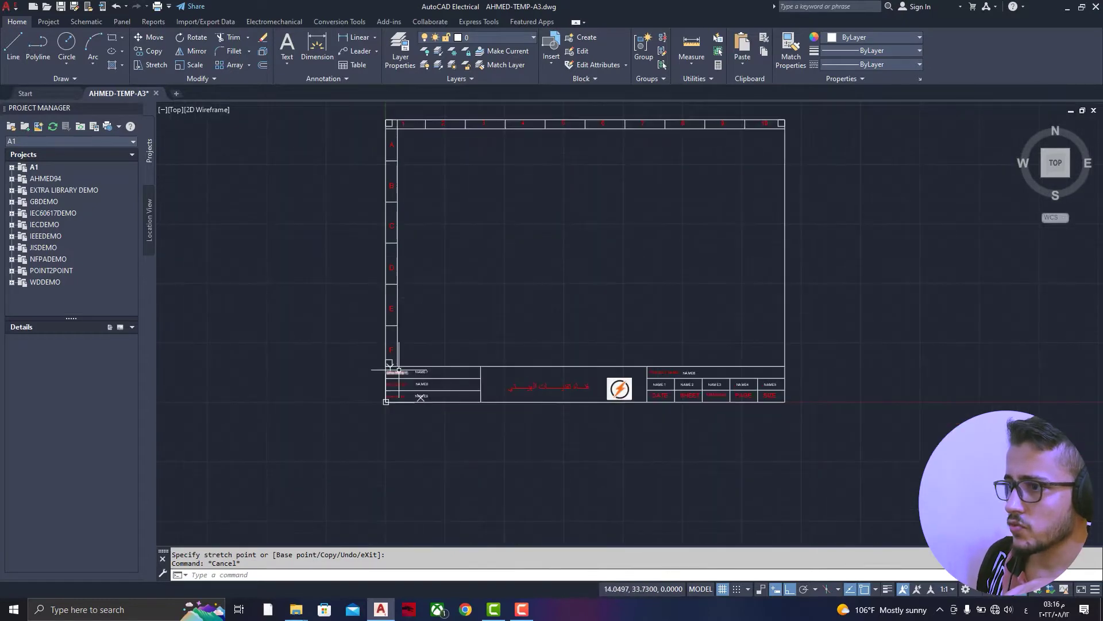
{"action": "scroll", "coordinate": [391, 182], "scroll_direction": "up", "scroll_amount": 5}
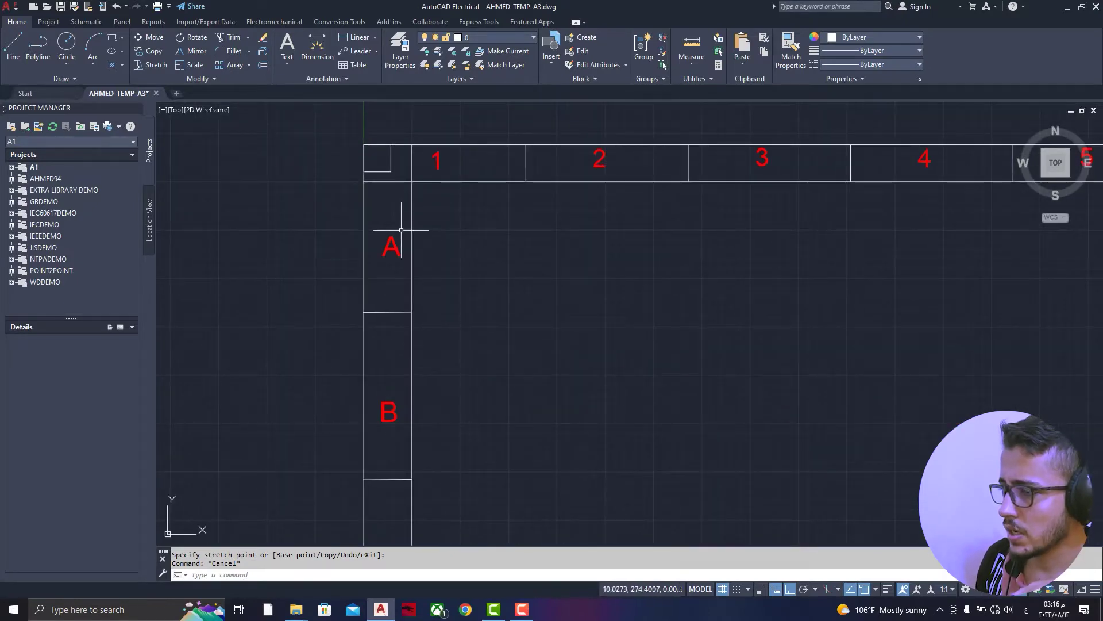
{"action": "scroll", "coordinate": [402, 215], "scroll_direction": "down", "scroll_amount": 2}
{"action": "scroll", "coordinate": [391, 213], "scroll_direction": "down", "scroll_amount": 2}
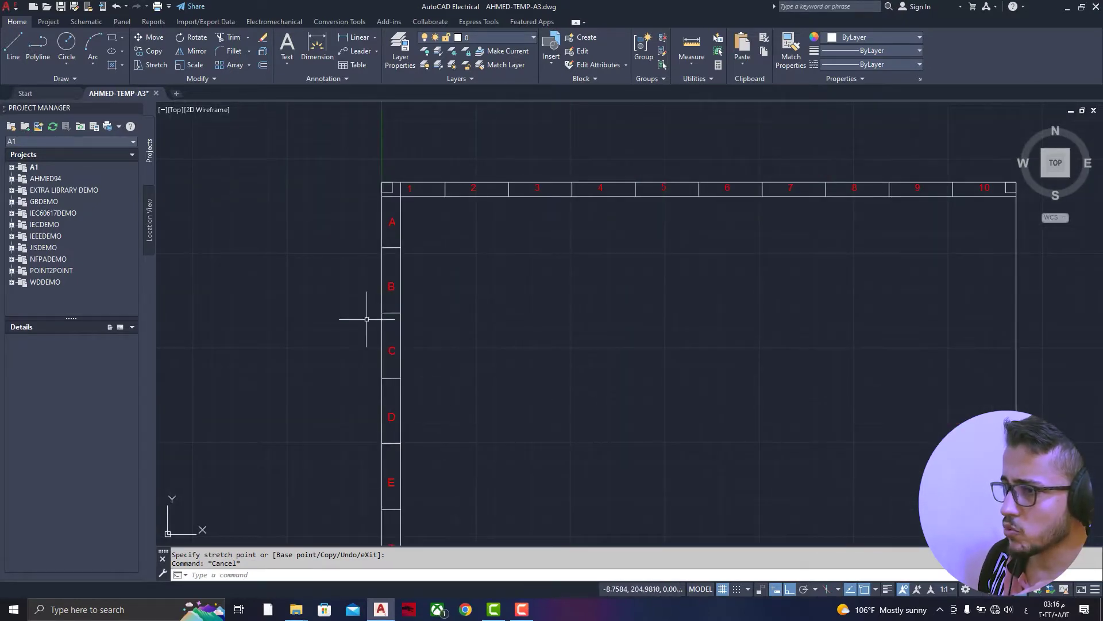
{"action": "scroll", "coordinate": [403, 215], "scroll_direction": "up", "scroll_amount": 2}
- Stretch the vertical border line near column 1 so its top end reaches the frame corner
{"action": "left_click", "coordinate": [398, 211]}
{"action": "scroll", "coordinate": [396, 141], "scroll_direction": "up", "scroll_amount": 2}
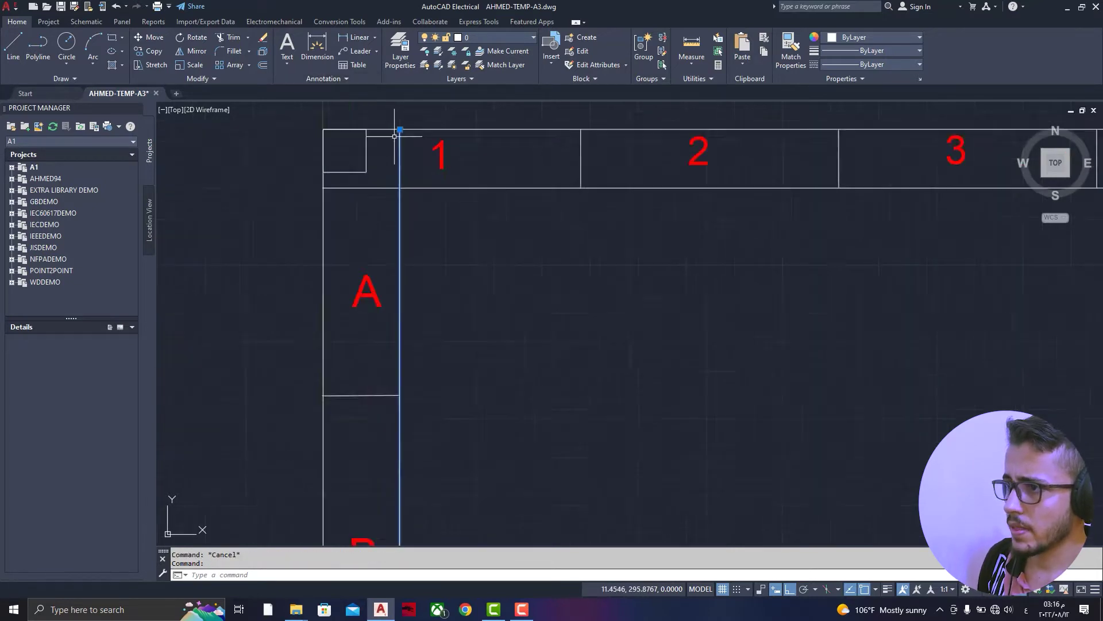
{"action": "scroll", "coordinate": [401, 172], "scroll_direction": "up", "scroll_amount": 3}
{"action": "scroll", "coordinate": [385, 149], "scroll_direction": "down", "scroll_amount": 2}
{"action": "scroll", "coordinate": [371, 117], "scroll_direction": "up", "scroll_amount": 5}
{"action": "scroll", "coordinate": [442, 273], "scroll_direction": "down", "scroll_amount": 2}
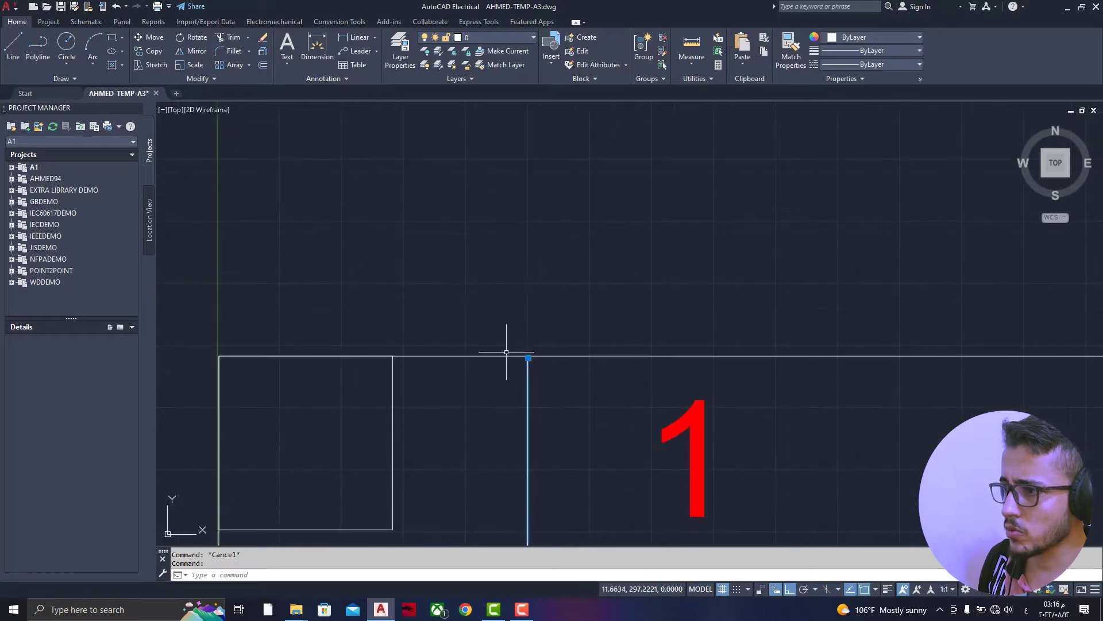
{"action": "left_click", "coordinate": [527, 357]}
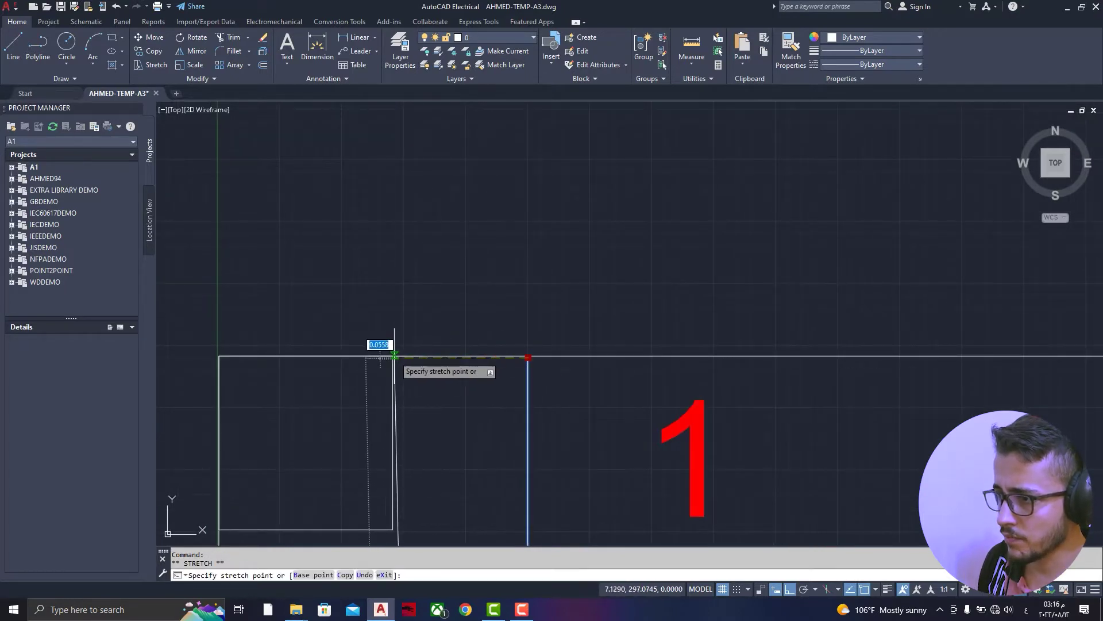
{"action": "left_click", "coordinate": [393, 356]}
- Fix the border line's end at the corner and clear the selection
{"action": "scroll", "coordinate": [437, 271], "scroll_direction": "down", "scroll_amount": 2}
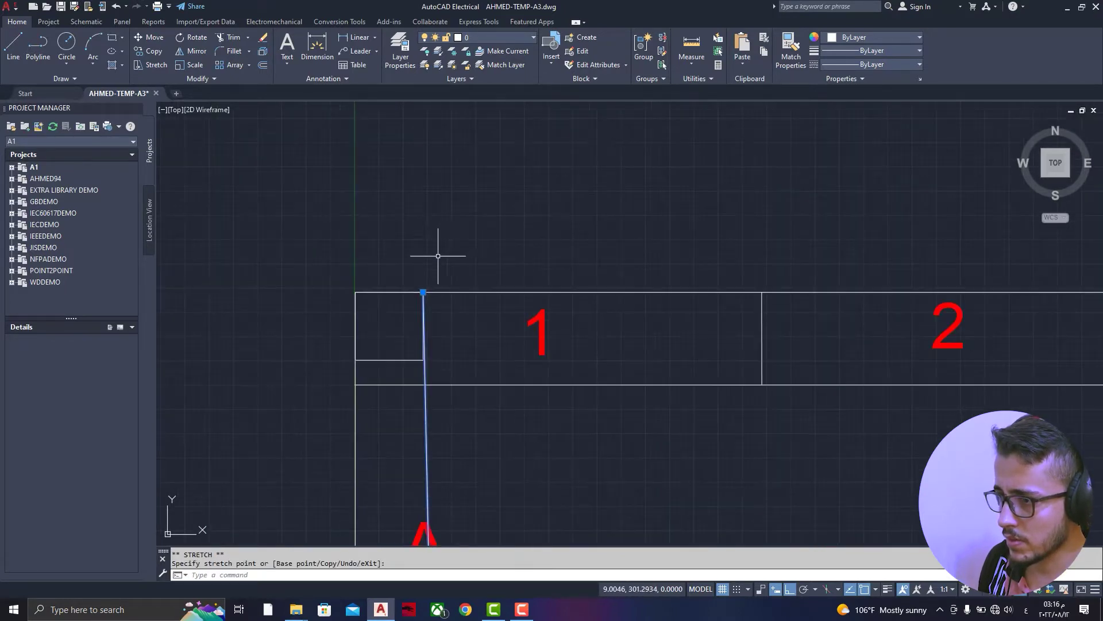
{"action": "scroll", "coordinate": [396, 322], "scroll_direction": "up", "scroll_amount": 3}
{"action": "scroll", "coordinate": [511, 264], "scroll_direction": "down", "scroll_amount": 1}
{"action": "scroll", "coordinate": [520, 379], "scroll_direction": "up", "scroll_amount": 1}
{"action": "scroll", "coordinate": [520, 383], "scroll_direction": "up", "scroll_amount": 2}
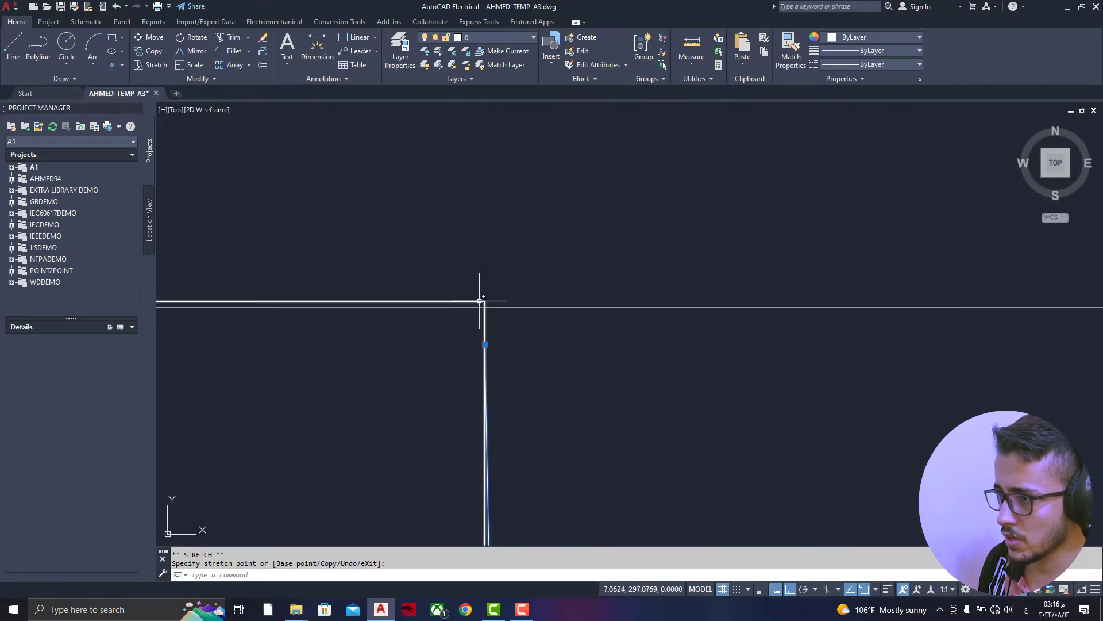
{"action": "left_click", "coordinate": [485, 301]}
{"action": "left_click", "coordinate": [485, 300]}
{"action": "key", "text": "Escape"}
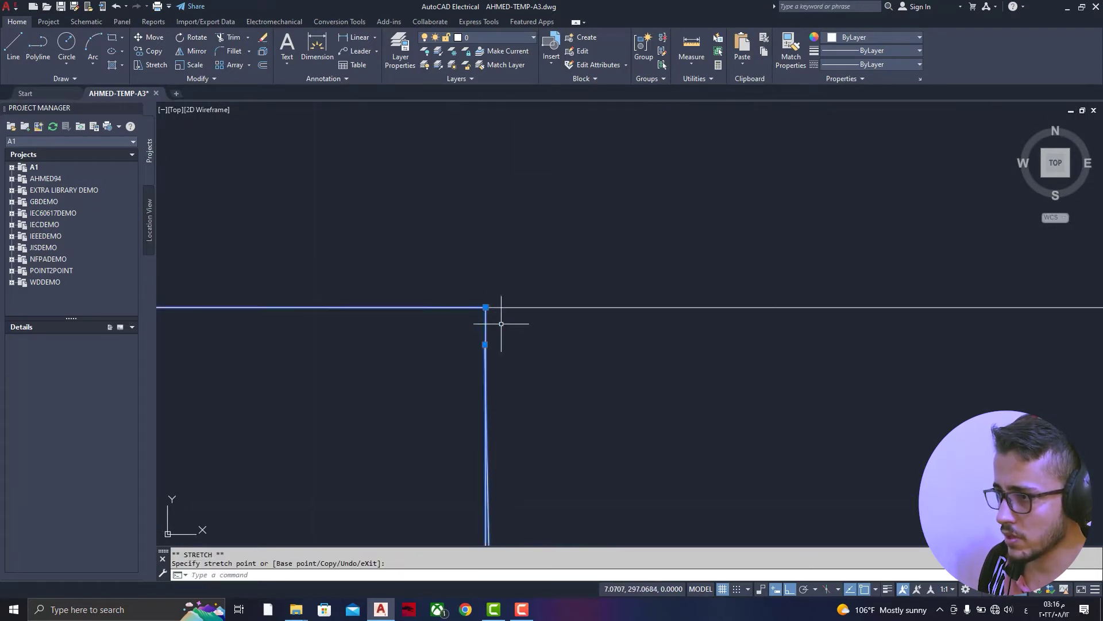
{"action": "key", "text": "Escape"}
- Stretch the vertical line's end onto the rectangle edge beside the DRAWN BY cell
{"action": "left_click", "coordinate": [486, 518]}
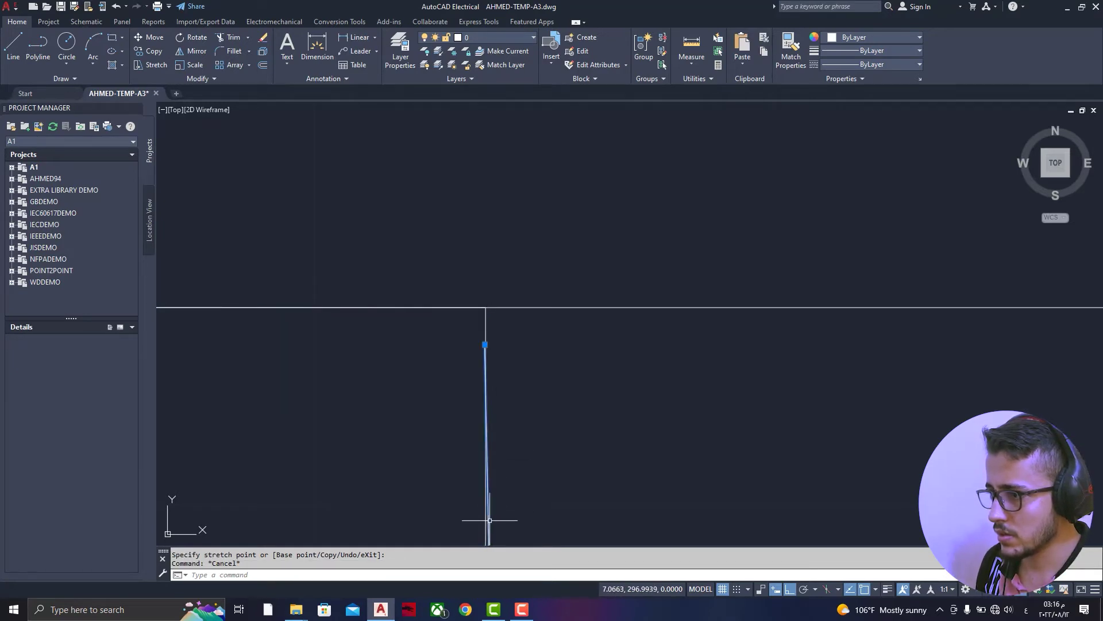
{"action": "left_click", "coordinate": [485, 344]}
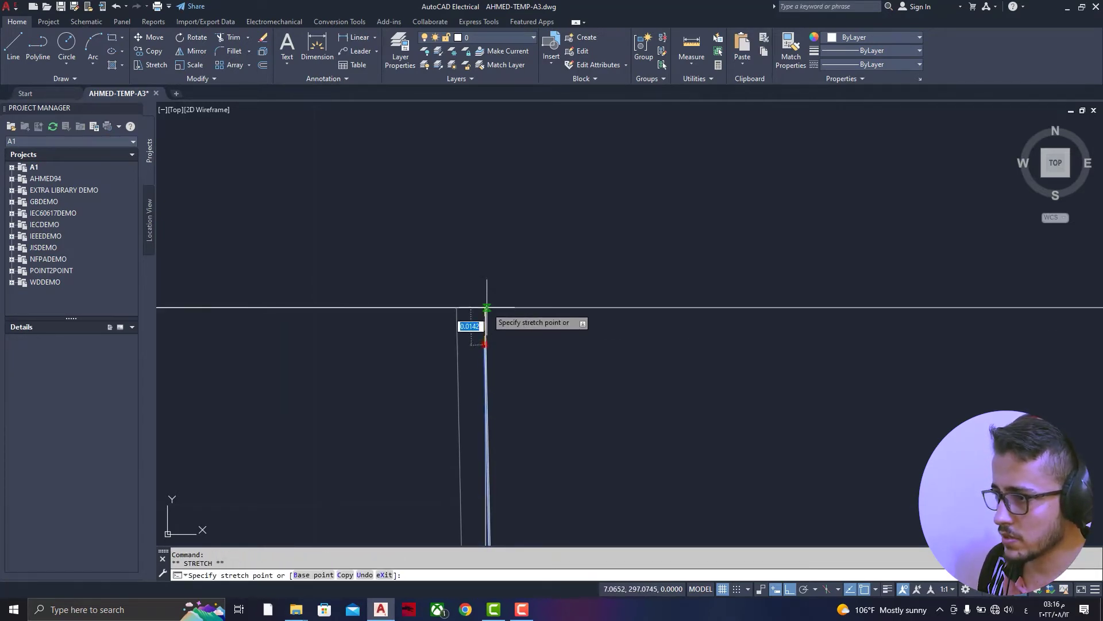
{"action": "scroll", "coordinate": [437, 216], "scroll_direction": "down", "scroll_amount": 4}
{"action": "scroll", "coordinate": [438, 198], "scroll_direction": "down", "scroll_amount": 8}
{"action": "scroll", "coordinate": [438, 198], "scroll_direction": "down", "scroll_amount": 4}
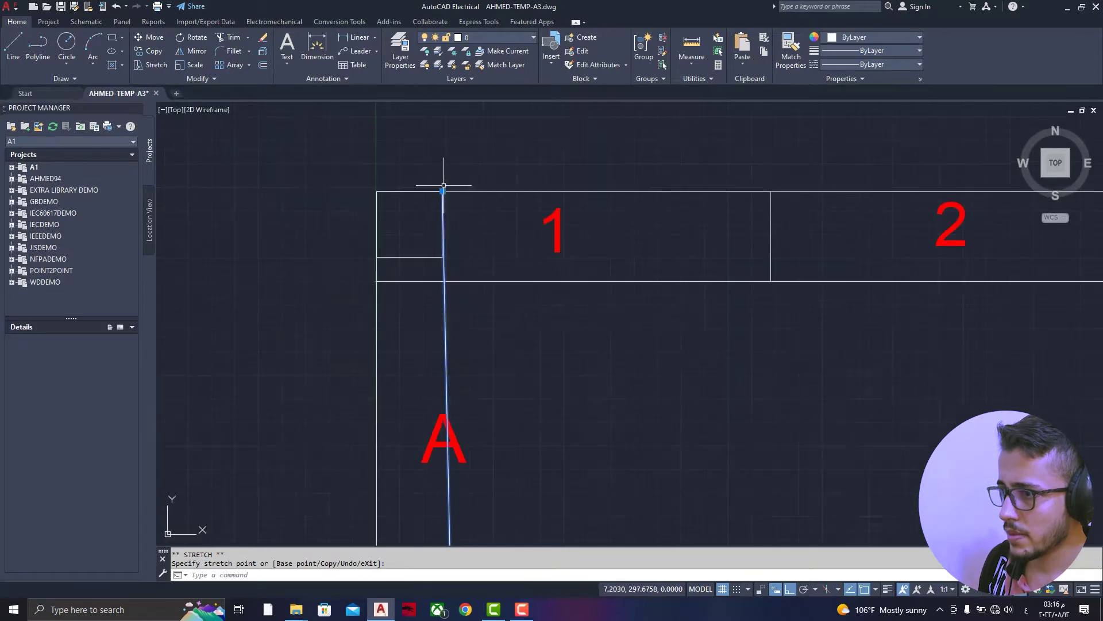
{"action": "scroll", "coordinate": [468, 362], "scroll_direction": "down", "scroll_amount": 3}
{"action": "scroll", "coordinate": [498, 283], "scroll_direction": "down", "scroll_amount": 3}
{"action": "scroll", "coordinate": [497, 330], "scroll_direction": "up", "scroll_amount": 5}
{"action": "scroll", "coordinate": [369, 288], "scroll_direction": "up", "scroll_amount": 6}
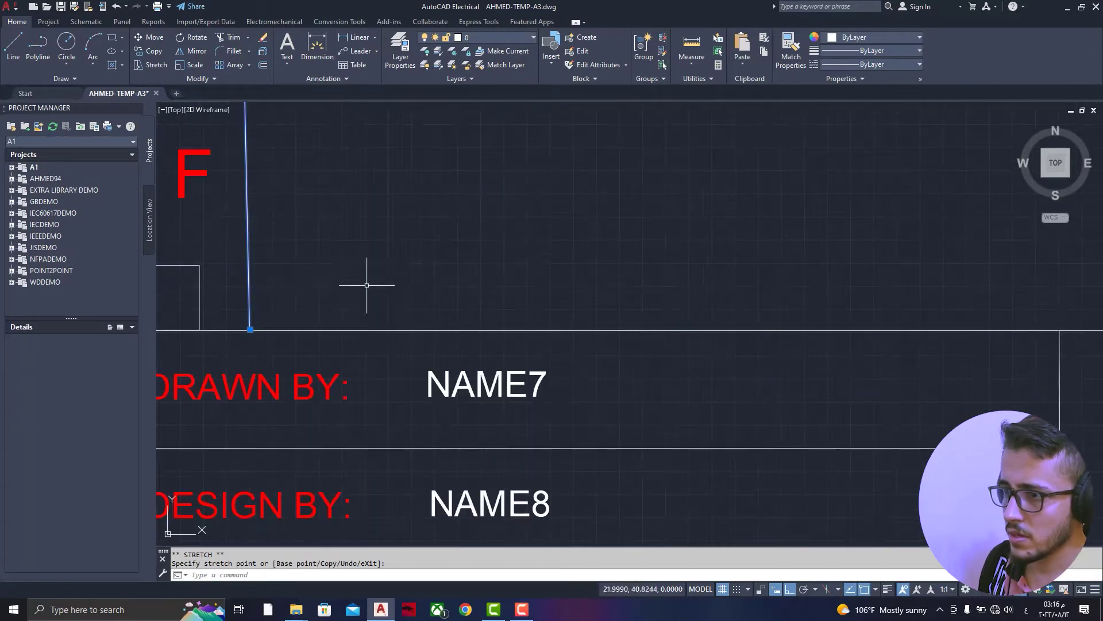
{"action": "scroll", "coordinate": [380, 273], "scroll_direction": "up", "scroll_amount": 4}
{"action": "left_click", "coordinate": [471, 388]}
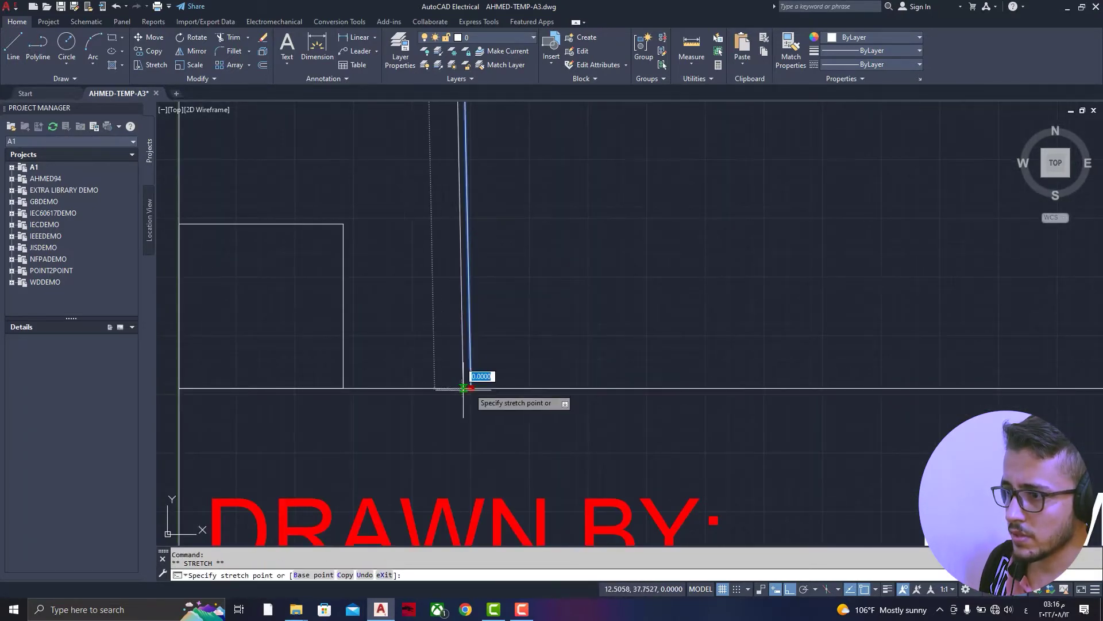
{"action": "key", "text": "Down"}
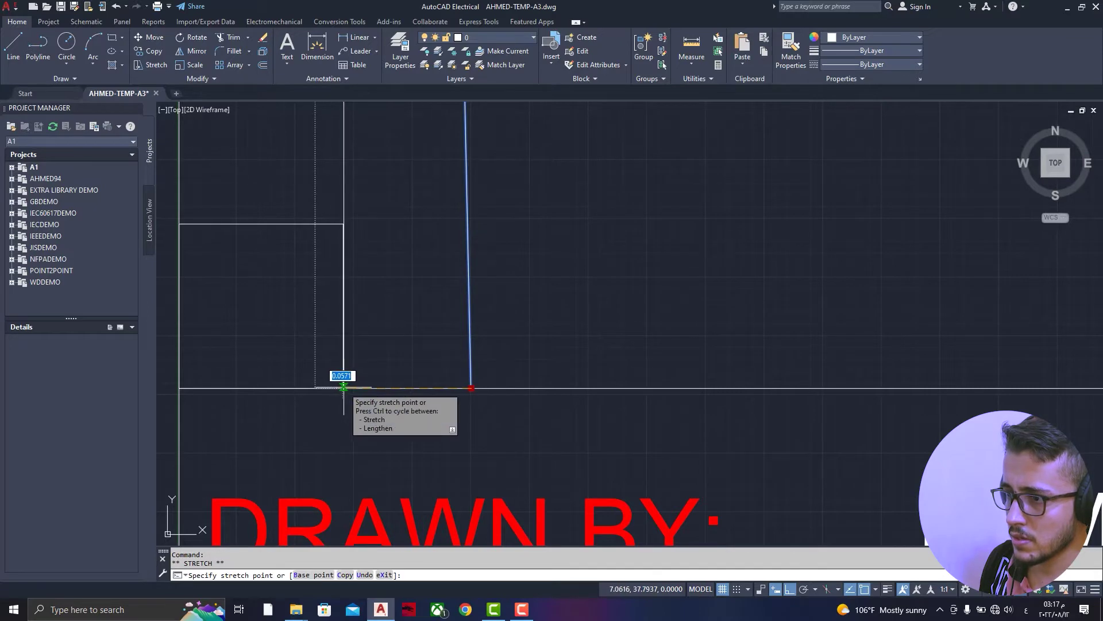
{"action": "left_click", "coordinate": [344, 388]}
{"action": "scroll", "coordinate": [374, 374], "scroll_direction": "down", "scroll_amount": 3}
{"action": "scroll", "coordinate": [387, 305], "scroll_direction": "up", "scroll_amount": 6}
{"action": "scroll", "coordinate": [386, 305], "scroll_direction": "up", "scroll_amount": 3}
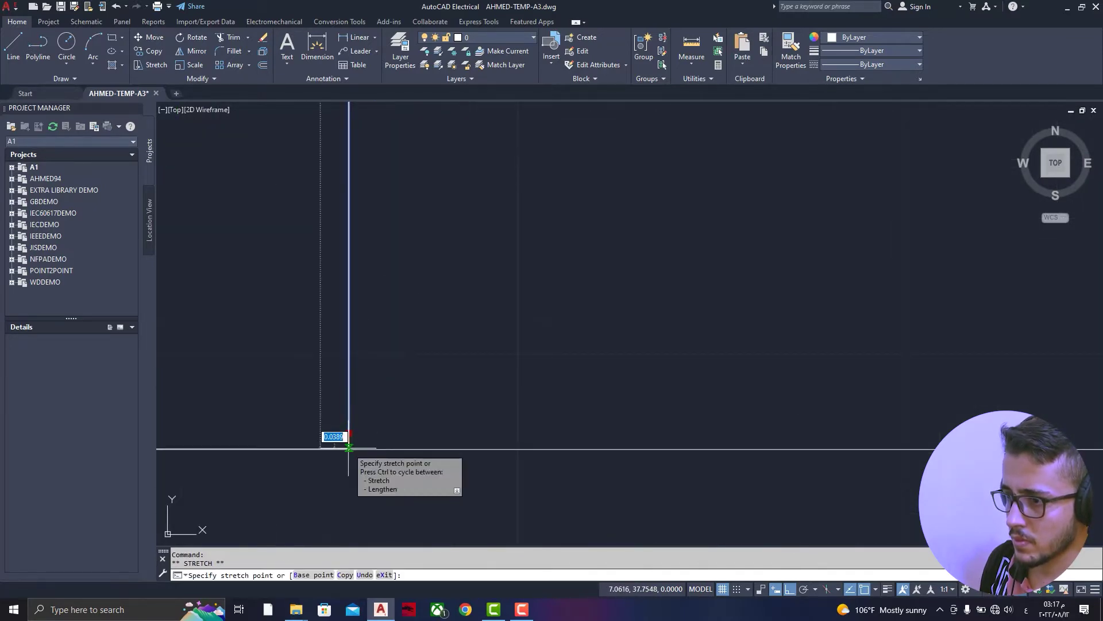
{"action": "key", "text": "Escape"}
- Stretch the top border line's left end onto the frame's top-left corner
{"action": "scroll", "coordinate": [579, 362], "scroll_direction": "down", "scroll_amount": 3}
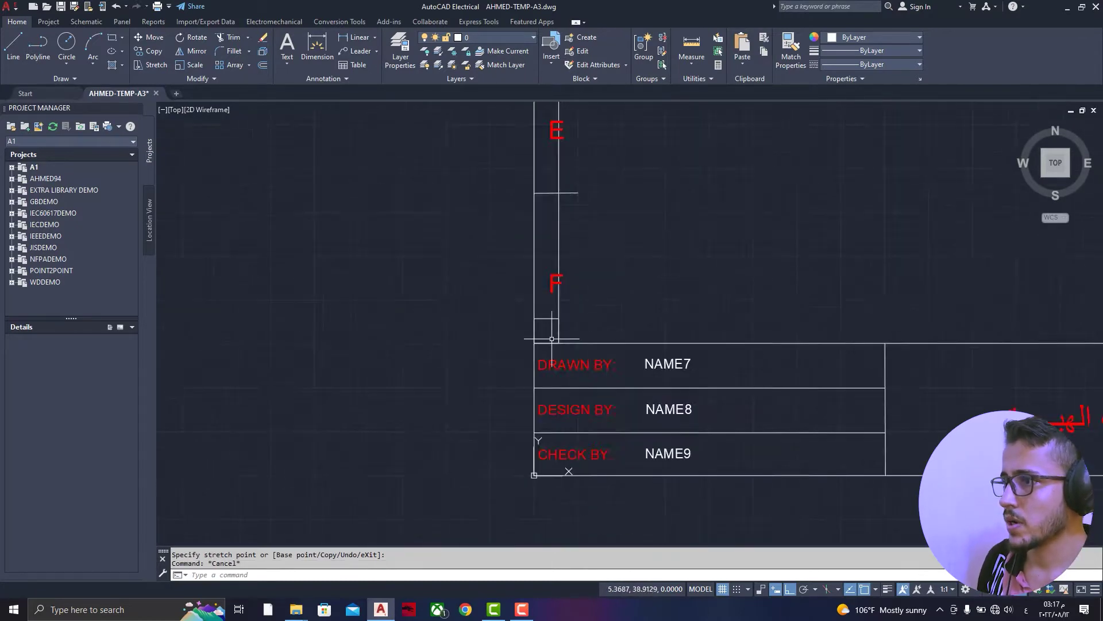
{"action": "scroll", "coordinate": [460, 294], "scroll_direction": "down", "scroll_amount": 3}
{"action": "scroll", "coordinate": [505, 299], "scroll_direction": "down", "scroll_amount": 3}
{"action": "scroll", "coordinate": [518, 223], "scroll_direction": "up", "scroll_amount": 3}
{"action": "scroll", "coordinate": [506, 193], "scroll_direction": "up", "scroll_amount": 3}
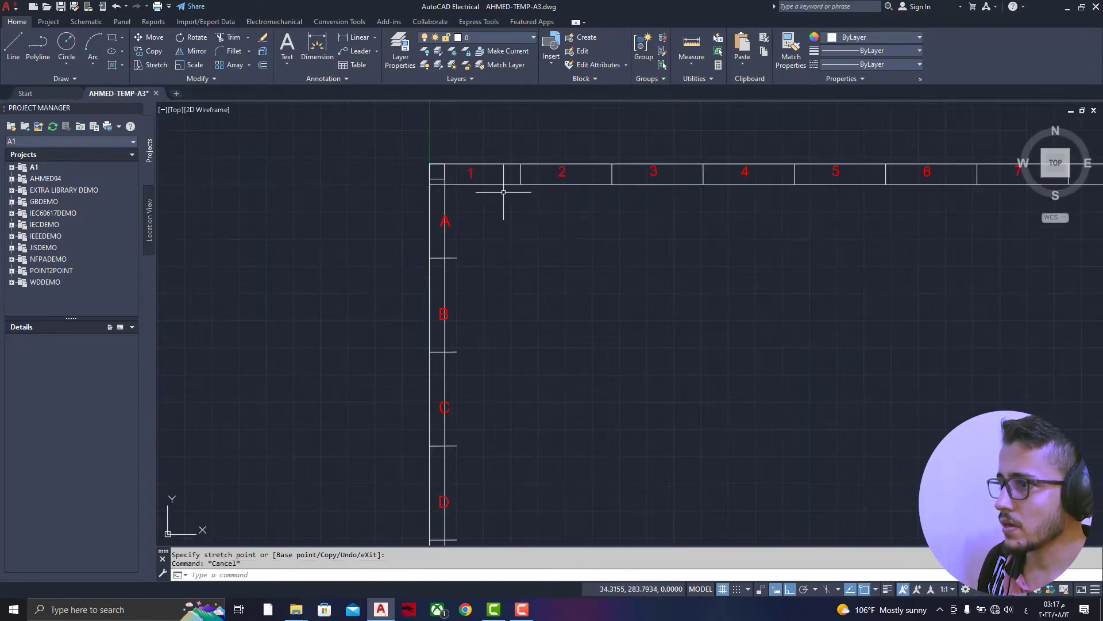
{"action": "scroll", "coordinate": [460, 182], "scroll_direction": "up", "scroll_amount": 2}
{"action": "scroll", "coordinate": [460, 182], "scroll_direction": "up", "scroll_amount": 4}
{"action": "left_click", "coordinate": [372, 201]}
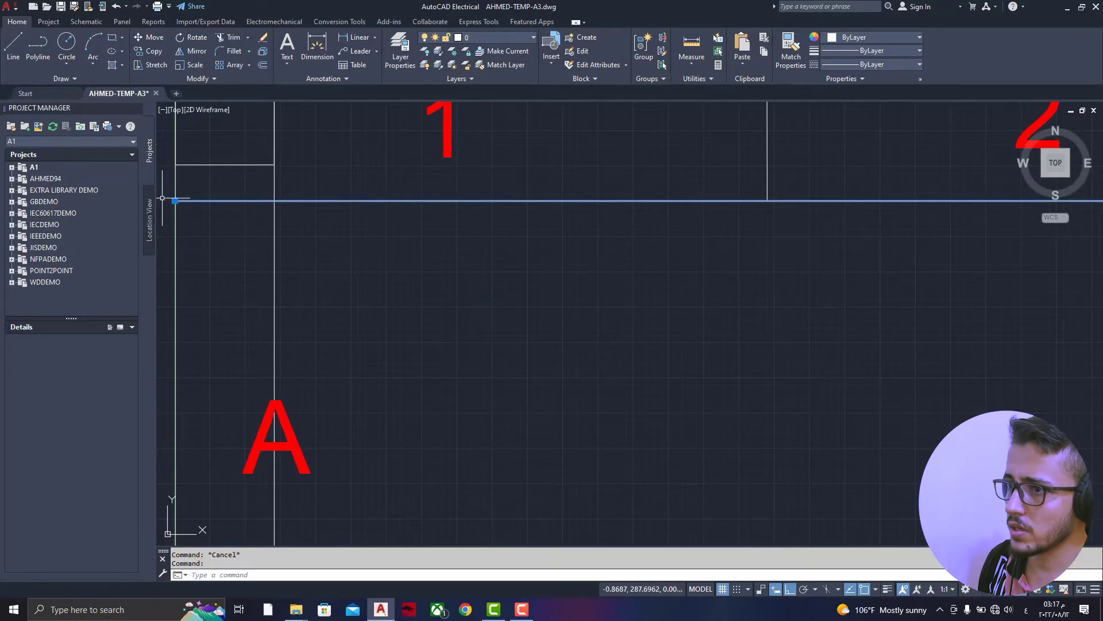
{"action": "scroll", "coordinate": [384, 246], "scroll_direction": "down", "scroll_amount": 2}
{"action": "scroll", "coordinate": [224, 204], "scroll_direction": "up", "scroll_amount": 5}
{"action": "scroll", "coordinate": [320, 227], "scroll_direction": "up", "scroll_amount": 3}
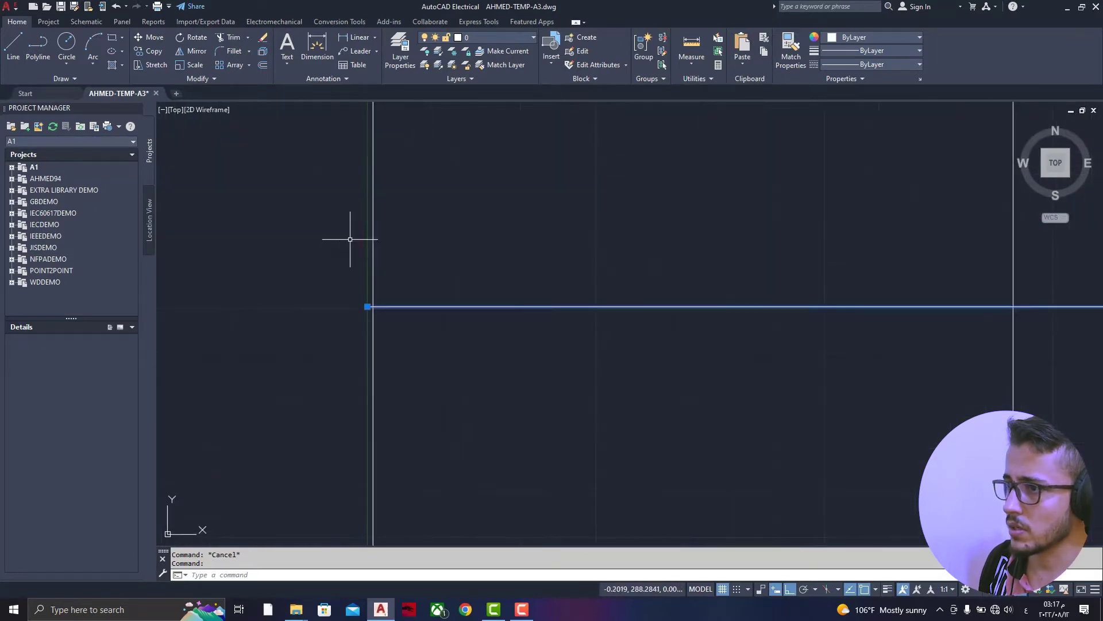
{"action": "left_click", "coordinate": [367, 306]}
{"action": "scroll", "coordinate": [383, 218], "scroll_direction": "down", "scroll_amount": 3}
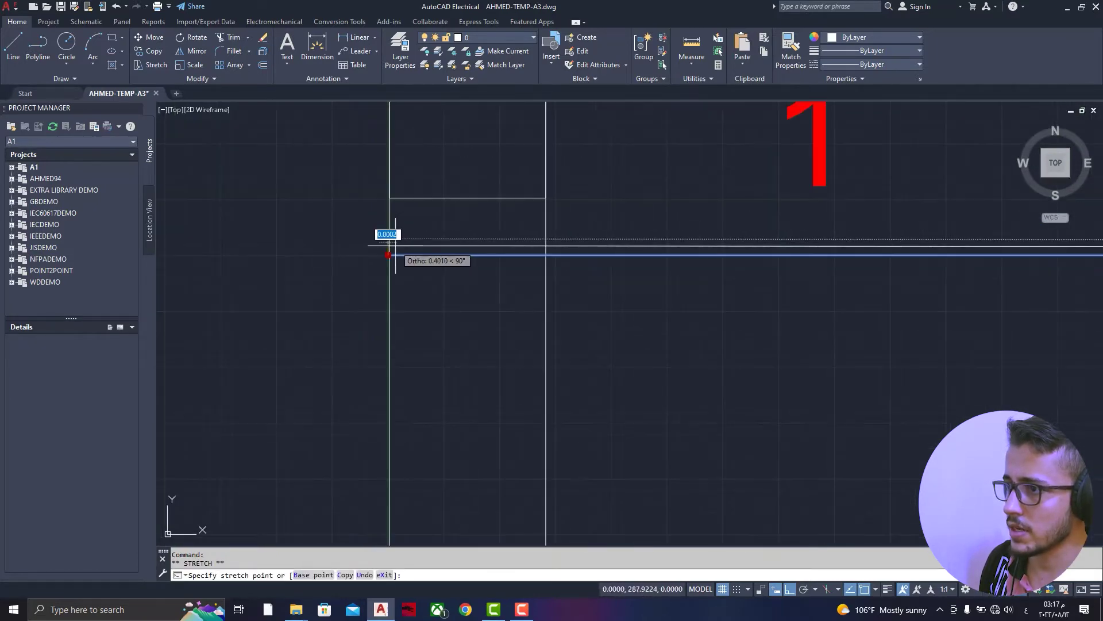
{"action": "scroll", "coordinate": [387, 241], "scroll_direction": "up", "scroll_amount": 2}
{"action": "scroll", "coordinate": [383, 200], "scroll_direction": "up", "scroll_amount": 2}
{"action": "scroll", "coordinate": [377, 146], "scroll_direction": "up", "scroll_amount": 2}
{"action": "scroll", "coordinate": [397, 224], "scroll_direction": "up", "scroll_amount": 2}
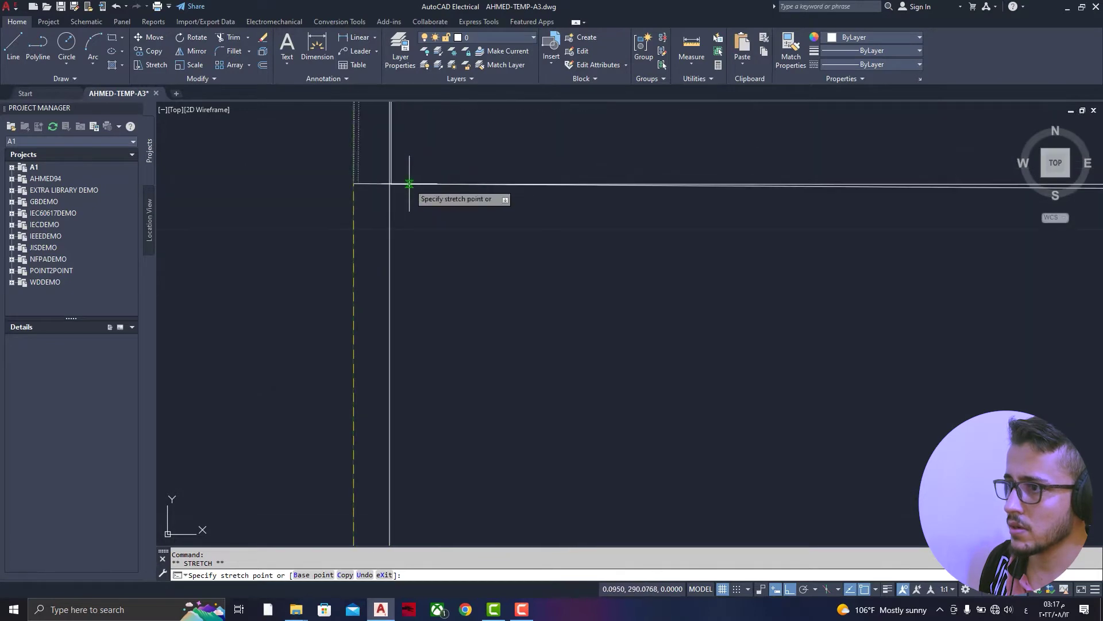
{"action": "left_click", "coordinate": [390, 185]}
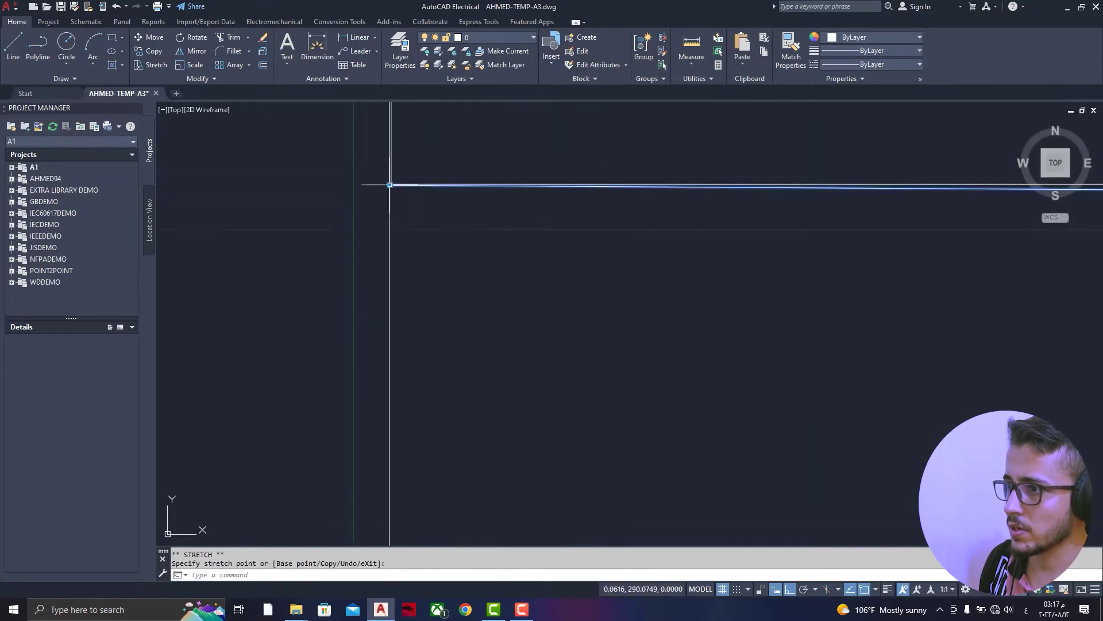
{"action": "scroll", "coordinate": [348, 236], "scroll_direction": "down", "scroll_amount": 2}
{"action": "key", "text": "Escape"}
- Stretch the top line's right end near column 10 onto the frame's top-right corner
{"action": "scroll", "coordinate": [345, 224], "scroll_direction": "down", "scroll_amount": 3}
{"action": "scroll", "coordinate": [445, 225], "scroll_direction": "down", "scroll_amount": 3}
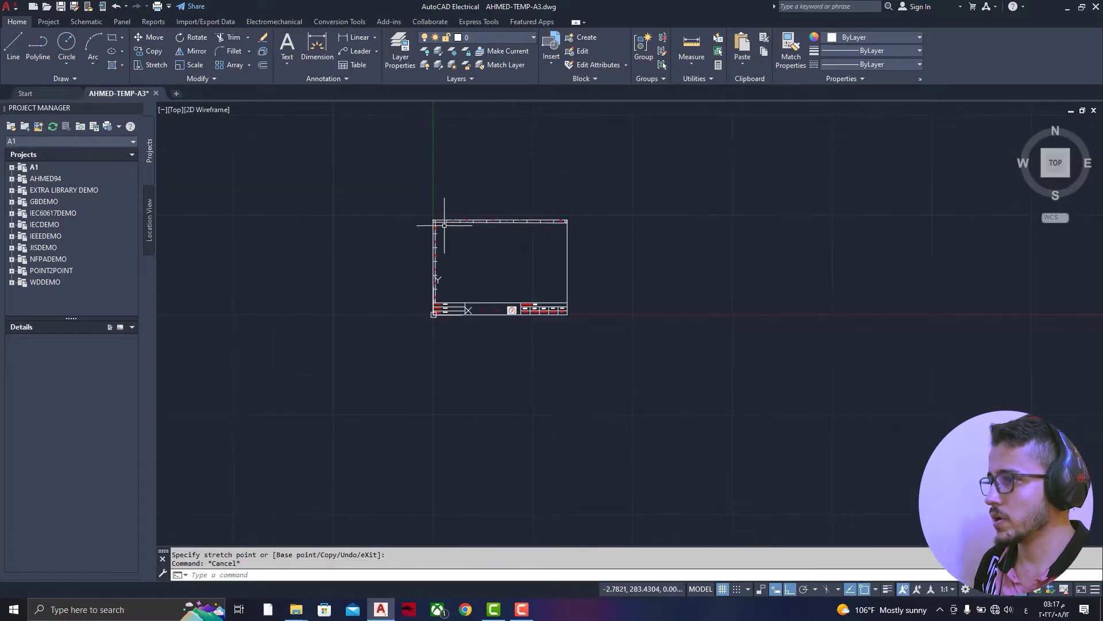
{"action": "scroll", "coordinate": [567, 221], "scroll_direction": "up", "scroll_amount": 3}
{"action": "scroll", "coordinate": [590, 242], "scroll_direction": "up", "scroll_amount": 3}
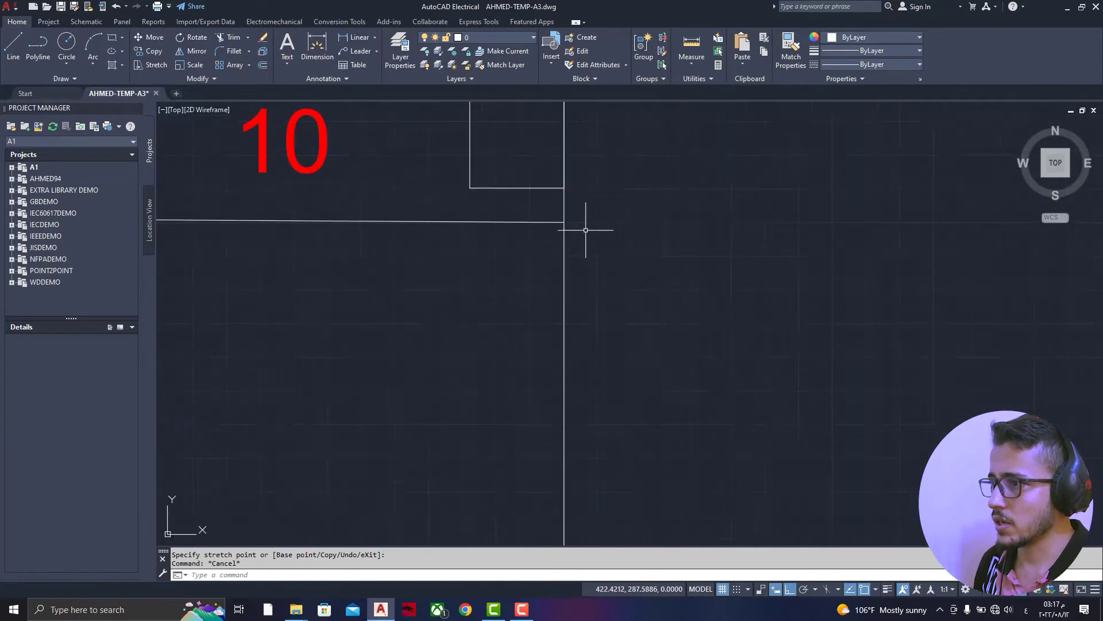
{"action": "left_click", "coordinate": [558, 221]}
{"action": "left_click", "coordinate": [563, 222]}
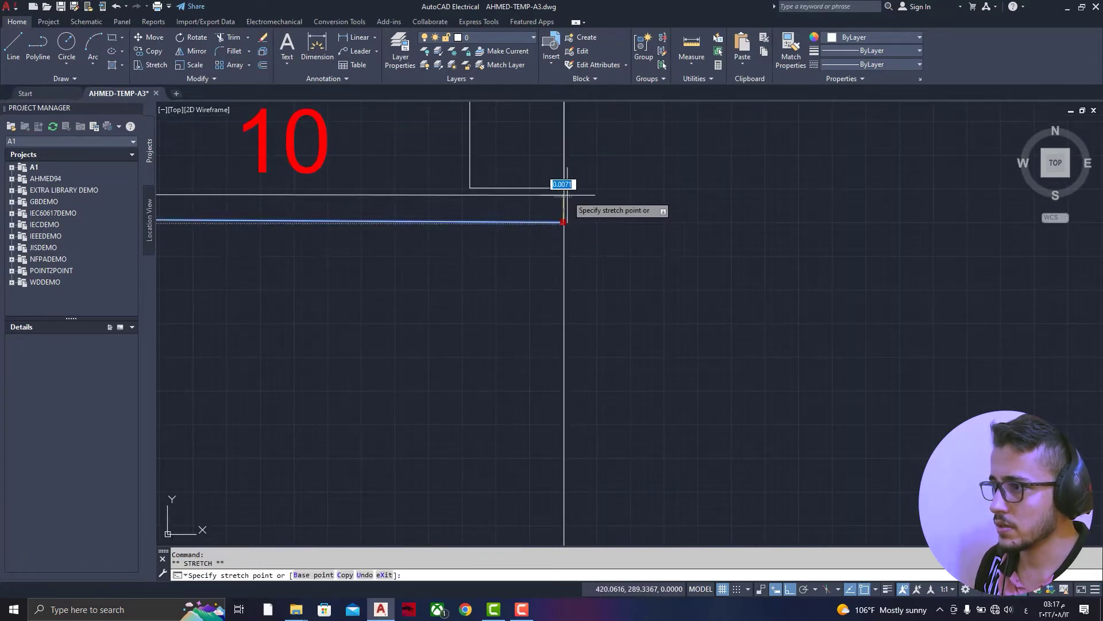
{"action": "left_click", "coordinate": [563, 187]}
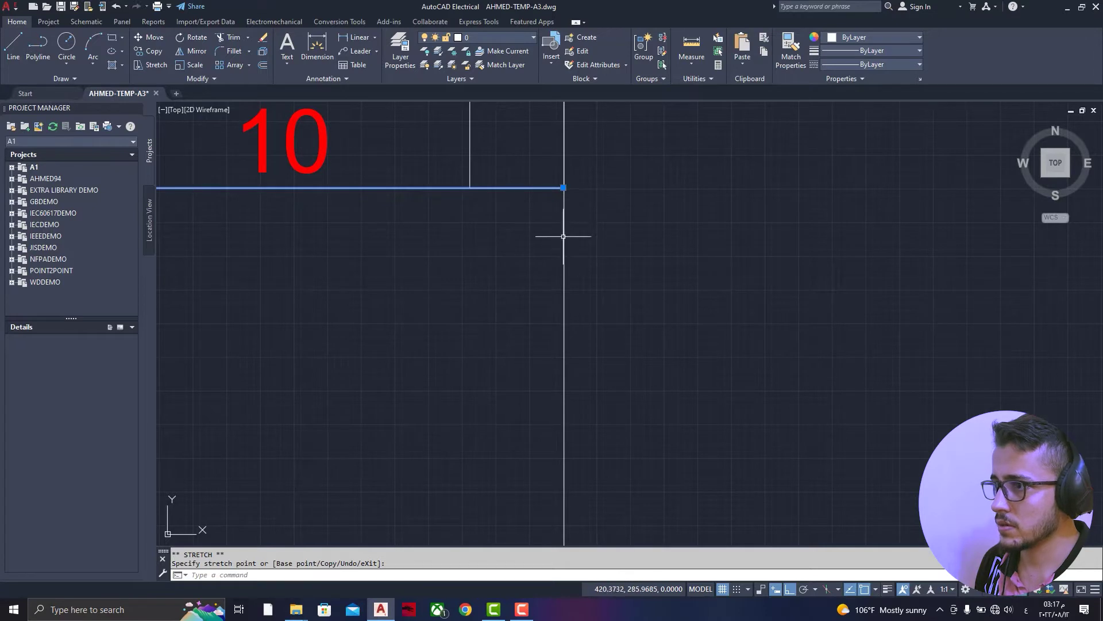
{"action": "scroll", "coordinate": [563, 236], "scroll_direction": "down", "scroll_amount": 2}
{"action": "scroll", "coordinate": [544, 220], "scroll_direction": "up", "scroll_amount": 5}
{"action": "middle_click_drag", "start_coordinate": [748, 356], "coordinate": [624, 325]}
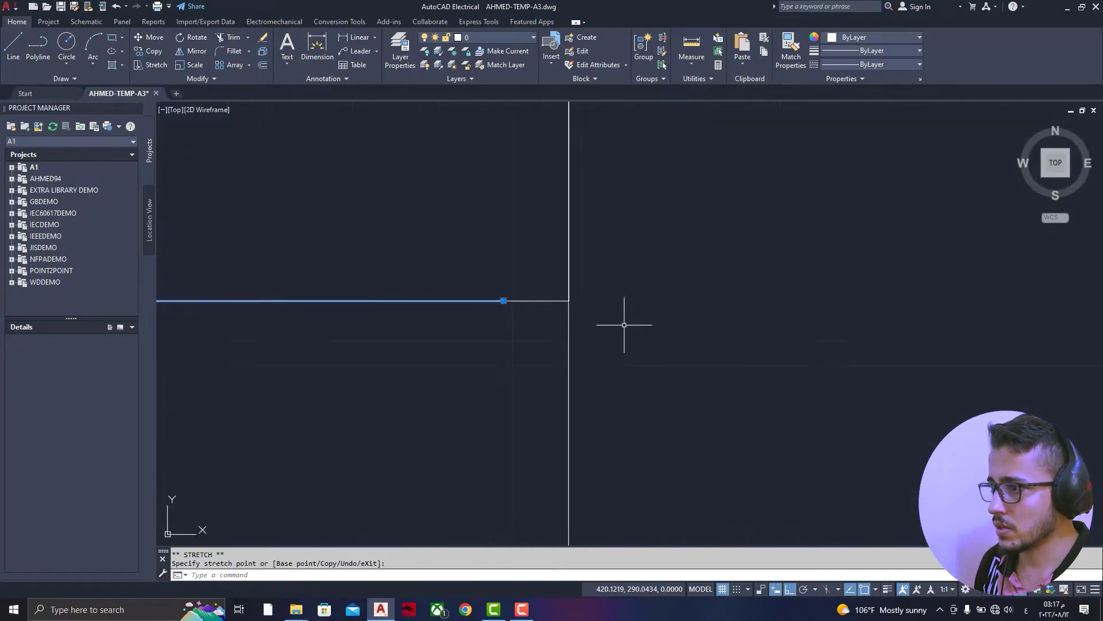
{"action": "left_click", "coordinate": [503, 301]}
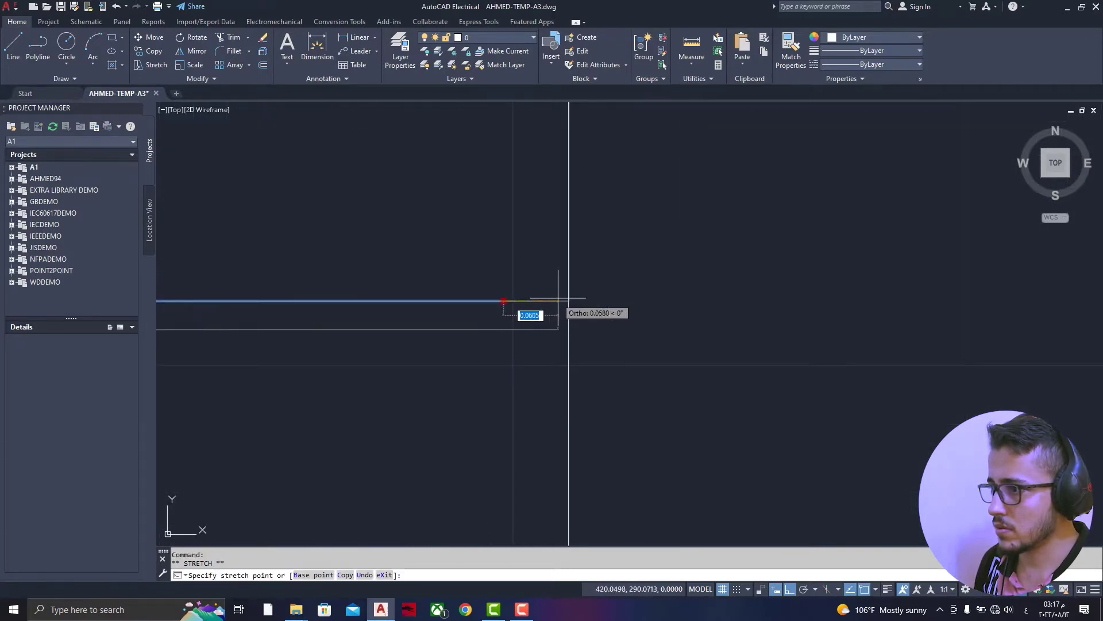
{"action": "key", "text": "Down"}
{"action": "key", "text": "Escape"}
{"action": "key", "text": "Escape"}
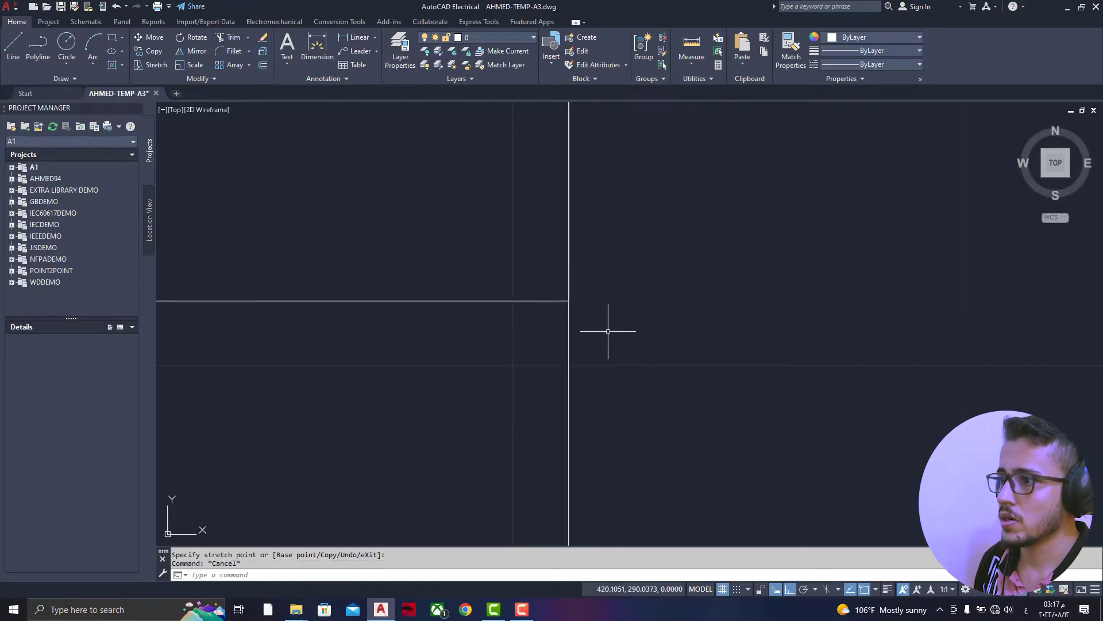
{"action": "scroll", "coordinate": [609, 325], "scroll_direction": "down", "scroll_amount": 2}
{"action": "scroll", "coordinate": [517, 299], "scroll_direction": "down", "scroll_amount": 3}
{"action": "scroll", "coordinate": [467, 267], "scroll_direction": "down", "scroll_amount": 4}
- Window-select the small corner squares near the border's corners
{"action": "left_click", "coordinate": [534, 270]}
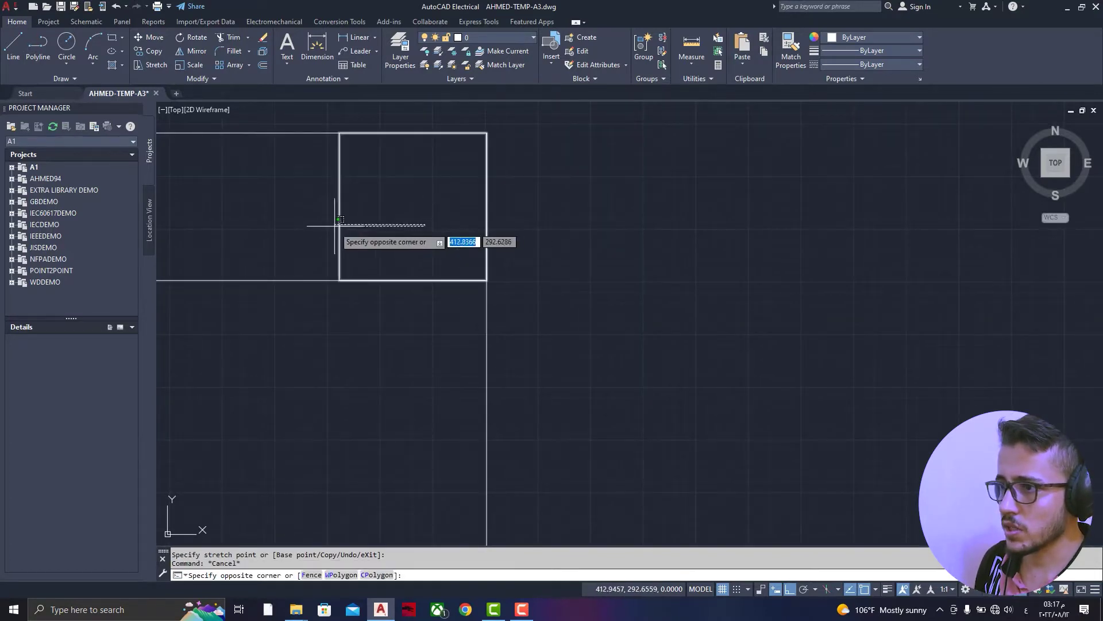
{"action": "left_click", "coordinate": [333, 201]}
{"action": "scroll", "coordinate": [468, 267], "scroll_direction": "down", "scroll_amount": 5}
{"action": "scroll", "coordinate": [191, 308], "scroll_direction": "down", "scroll_amount": 3}
{"action": "scroll", "coordinate": [357, 276], "scroll_direction": "down", "scroll_amount": 3}
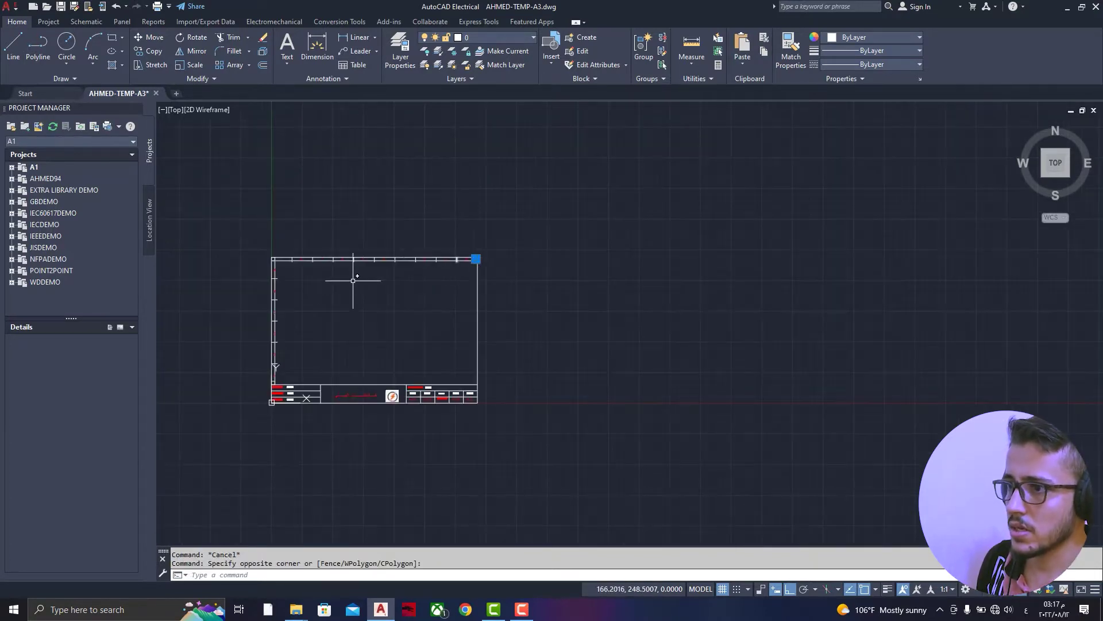
{"action": "scroll", "coordinate": [301, 276], "scroll_direction": "up", "scroll_amount": 8}
{"action": "scroll", "coordinate": [437, 331], "scroll_direction": "up", "scroll_amount": 4}
{"action": "left_click", "coordinate": [483, 397]}
{"action": "left_click", "coordinate": [443, 379]}
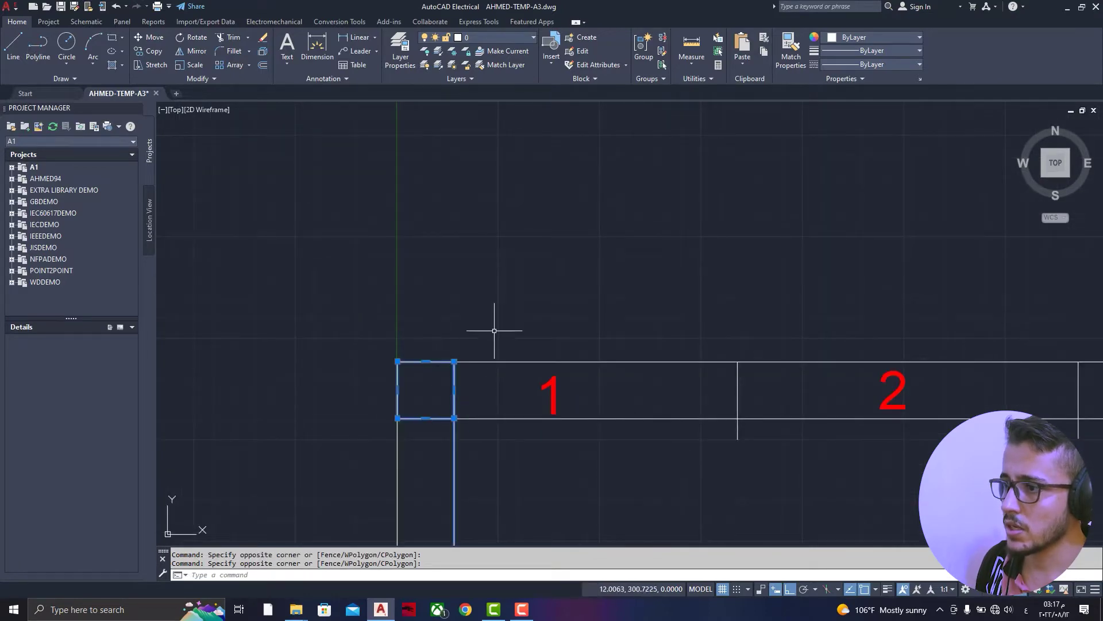
{"action": "key", "text": "Escape"}
- Select the top-left corner square and erase the selected corner squares
{"action": "scroll", "coordinate": [490, 329], "scroll_direction": "up", "scroll_amount": 2}
{"action": "scroll", "coordinate": [460, 402], "scroll_direction": "up", "scroll_amount": 3}
{"action": "scroll", "coordinate": [445, 418], "scroll_direction": "up", "scroll_amount": 3}
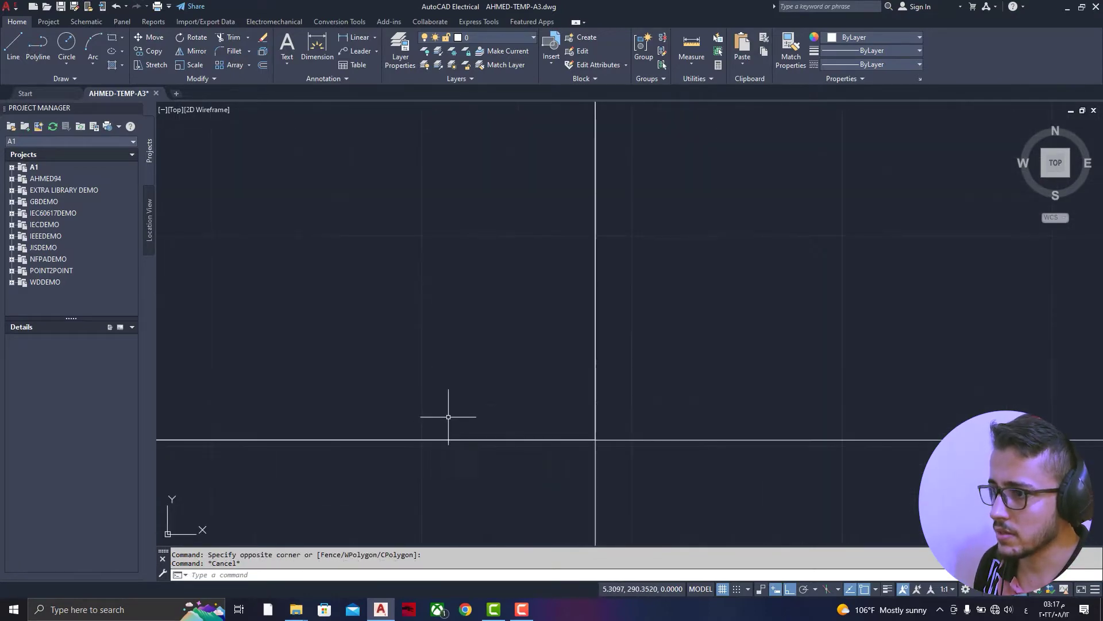
{"action": "scroll", "coordinate": [588, 392], "scroll_direction": "up", "scroll_amount": 2}
{"action": "left_click", "coordinate": [259, 282]}
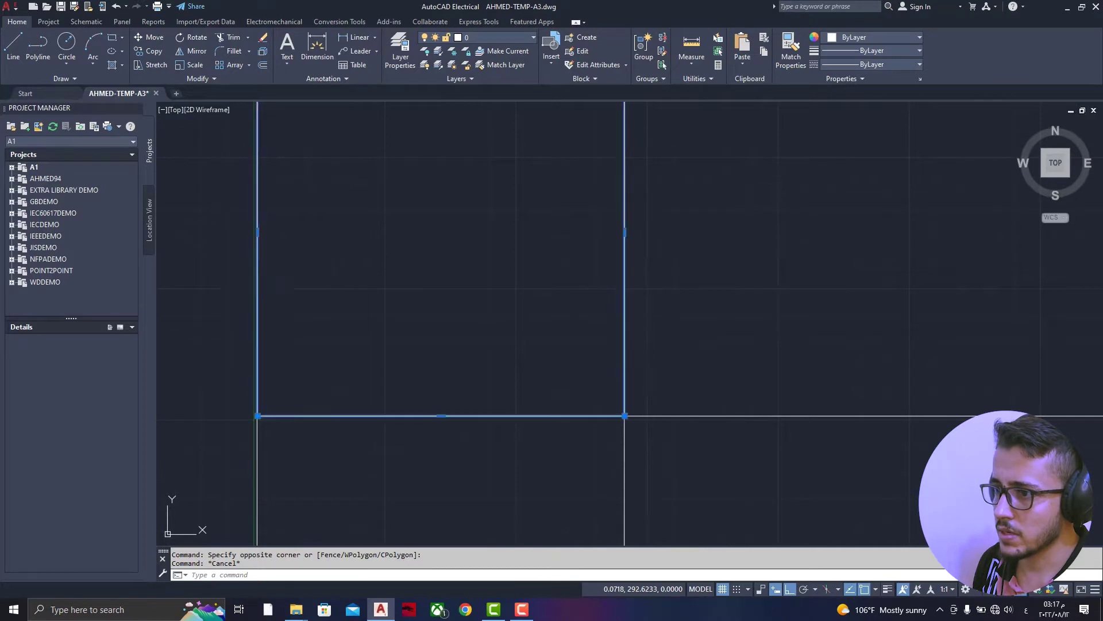
{"action": "scroll", "coordinate": [486, 324], "scroll_direction": "down", "scroll_amount": 6}
{"action": "scroll", "coordinate": [460, 296], "scroll_direction": "down", "scroll_amount": 8}
{"action": "scroll", "coordinate": [575, 304], "scroll_direction": "down", "scroll_amount": 2}
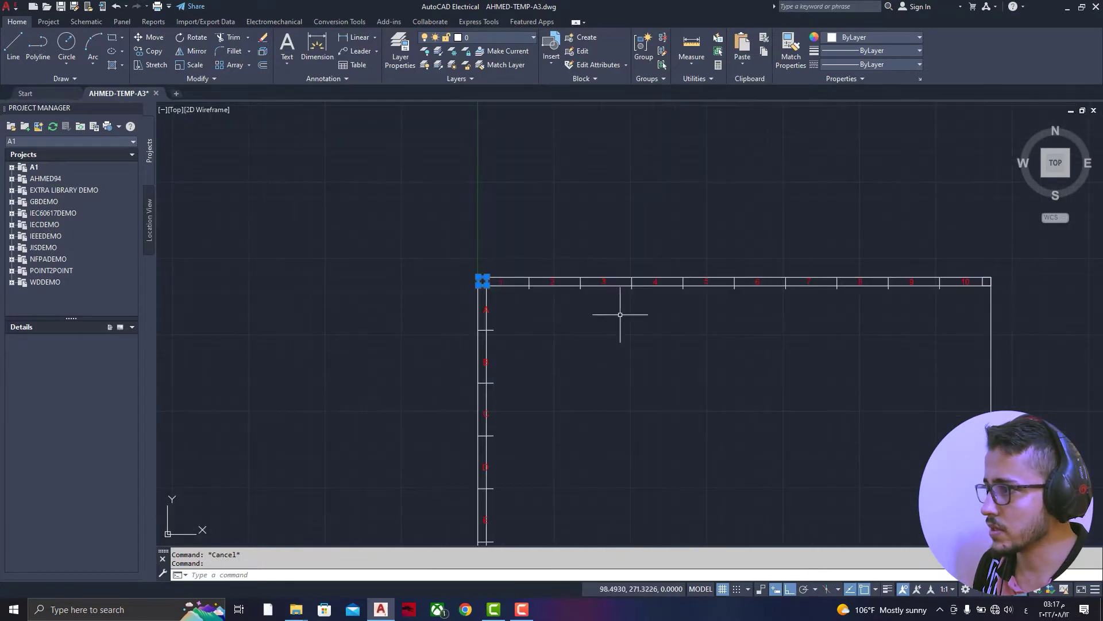
{"action": "scroll", "coordinate": [986, 281], "scroll_direction": "down", "scroll_amount": 3}
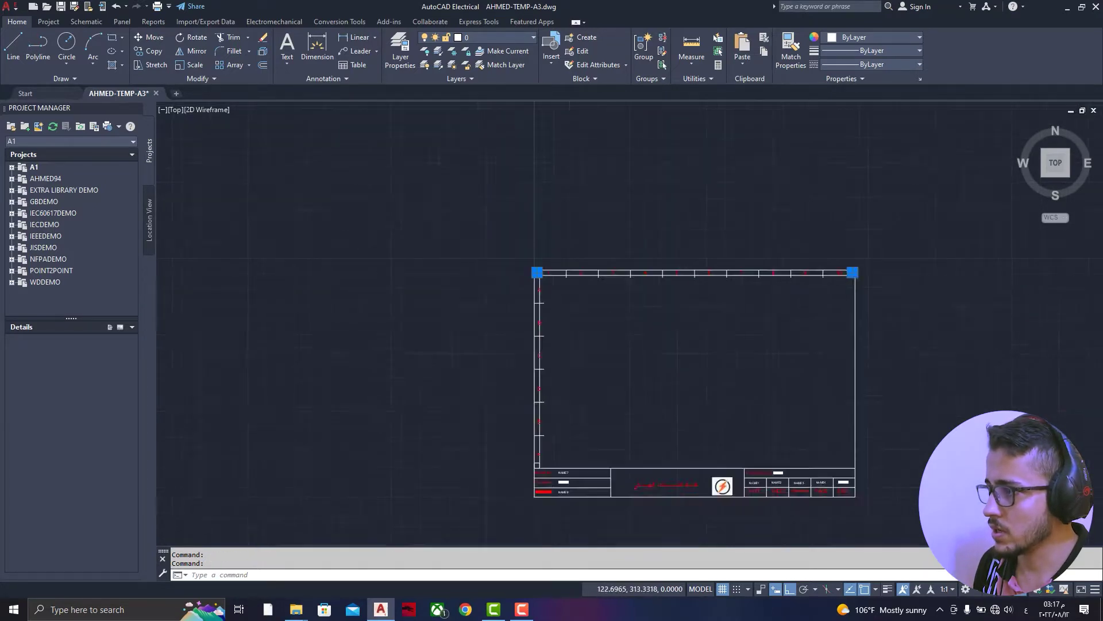
{"action": "scroll", "coordinate": [535, 391], "scroll_direction": "up", "scroll_amount": 4}
{"action": "scroll", "coordinate": [517, 371], "scroll_direction": "up", "scroll_amount": 3}
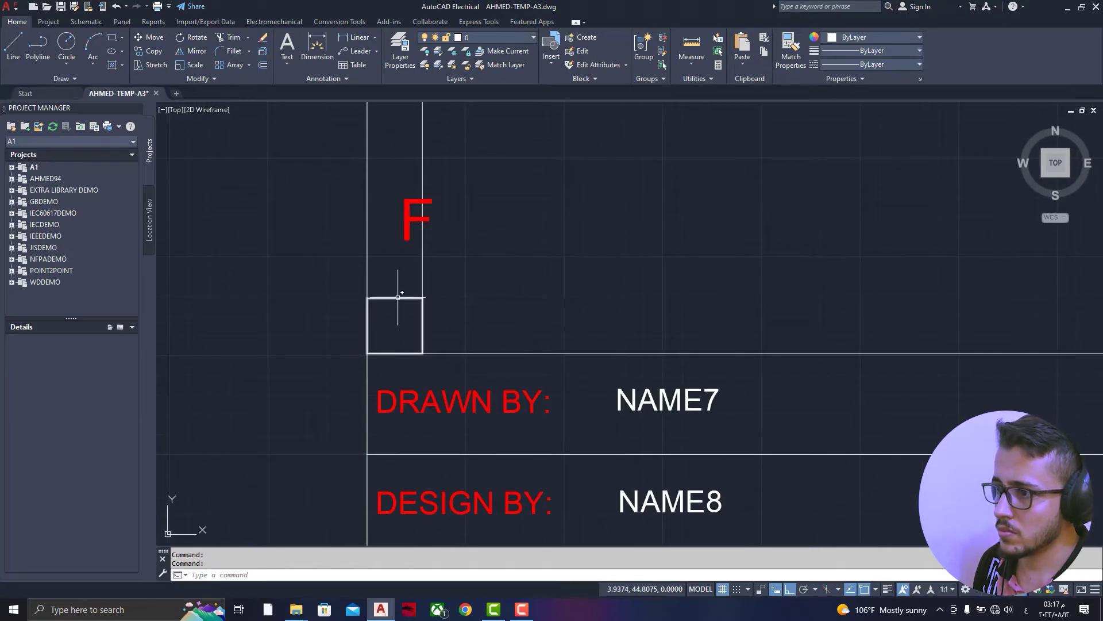
{"action": "key", "text": "Delete"}
- Select the row tick lines on the left border and try shortening the one beside row A
{"action": "scroll", "coordinate": [375, 294], "scroll_direction": "down", "scroll_amount": 5}
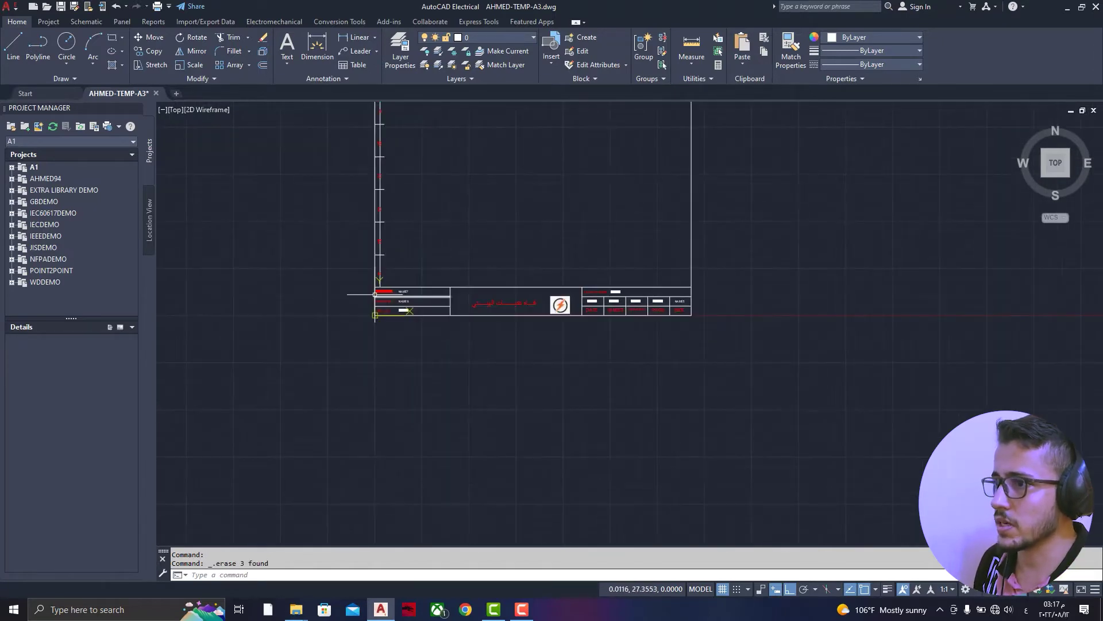
{"action": "scroll", "coordinate": [386, 300], "scroll_direction": "down", "scroll_amount": 4}
{"action": "scroll", "coordinate": [403, 270], "scroll_direction": "up", "scroll_amount": 8}
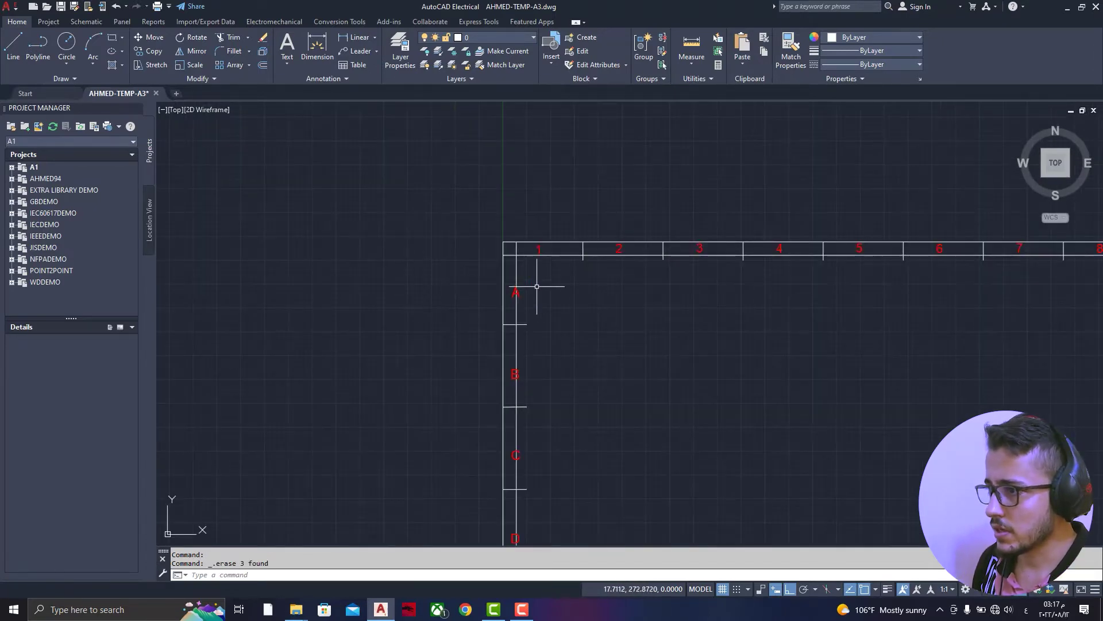
{"action": "scroll", "coordinate": [537, 287], "scroll_direction": "up", "scroll_amount": 2}
{"action": "scroll", "coordinate": [537, 325], "scroll_direction": "down", "scroll_amount": 1}
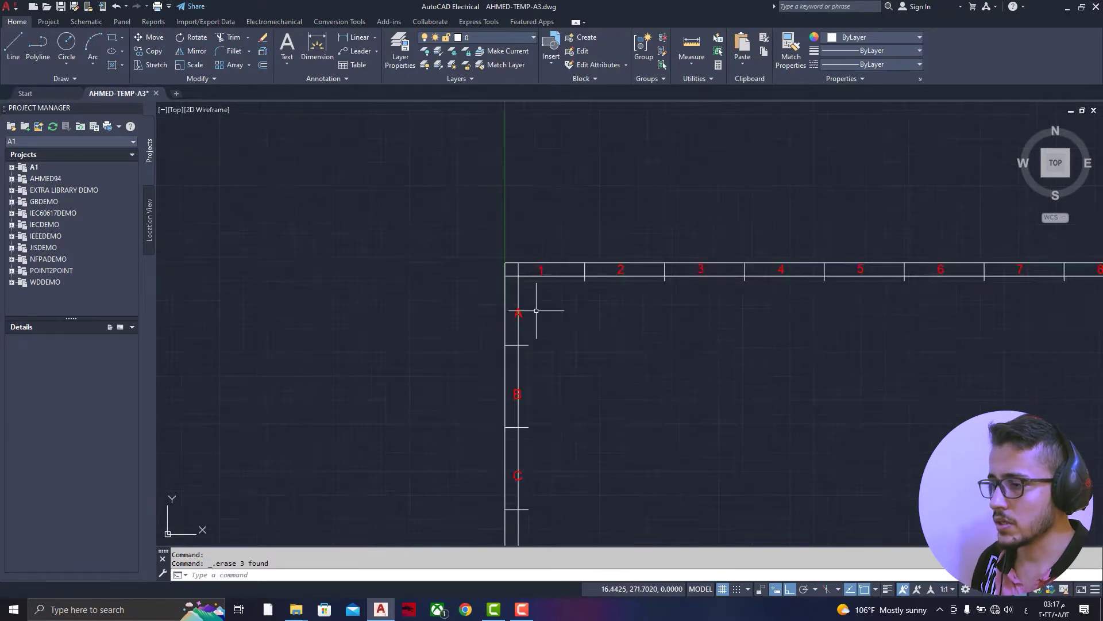
{"action": "scroll", "coordinate": [529, 310], "scroll_direction": "down", "scroll_amount": 1}
{"action": "scroll", "coordinate": [569, 327], "scroll_direction": "down", "scroll_amount": 2}
{"action": "left_click", "coordinate": [567, 325]}
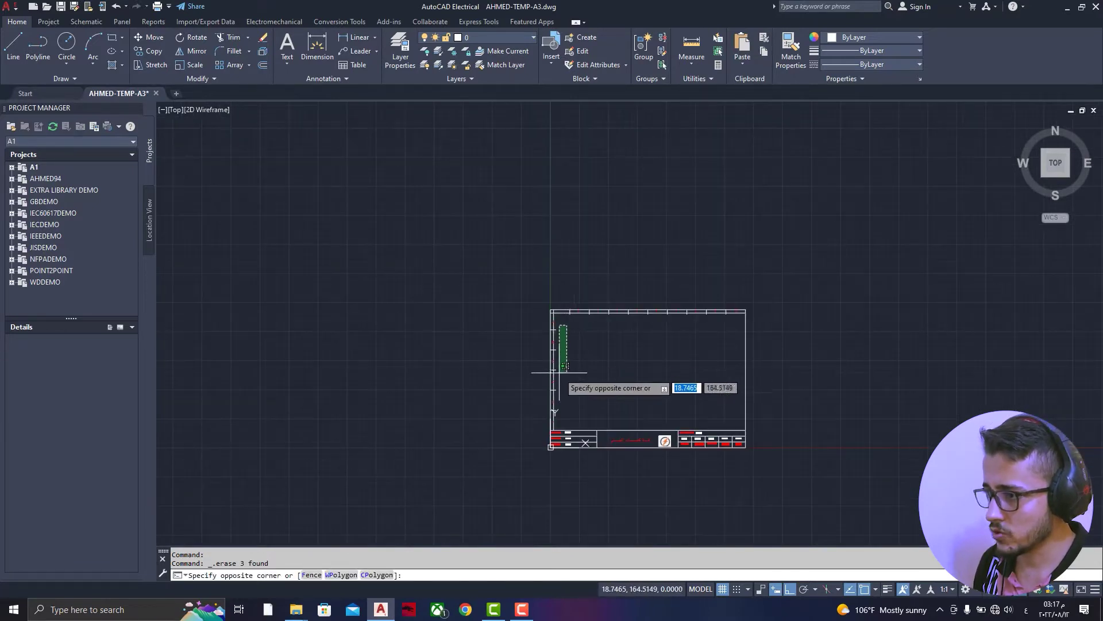
{"action": "scroll", "coordinate": [551, 428], "scroll_direction": "up", "scroll_amount": 2}
{"action": "scroll", "coordinate": [553, 412], "scroll_direction": "up", "scroll_amount": 4}
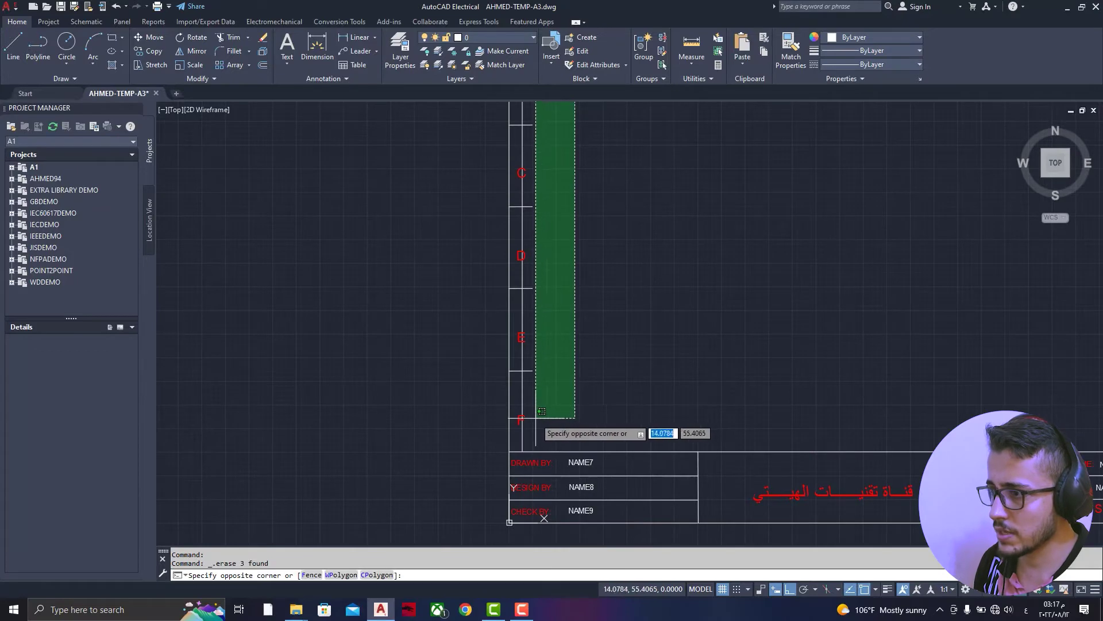
{"action": "left_click", "coordinate": [531, 412]}
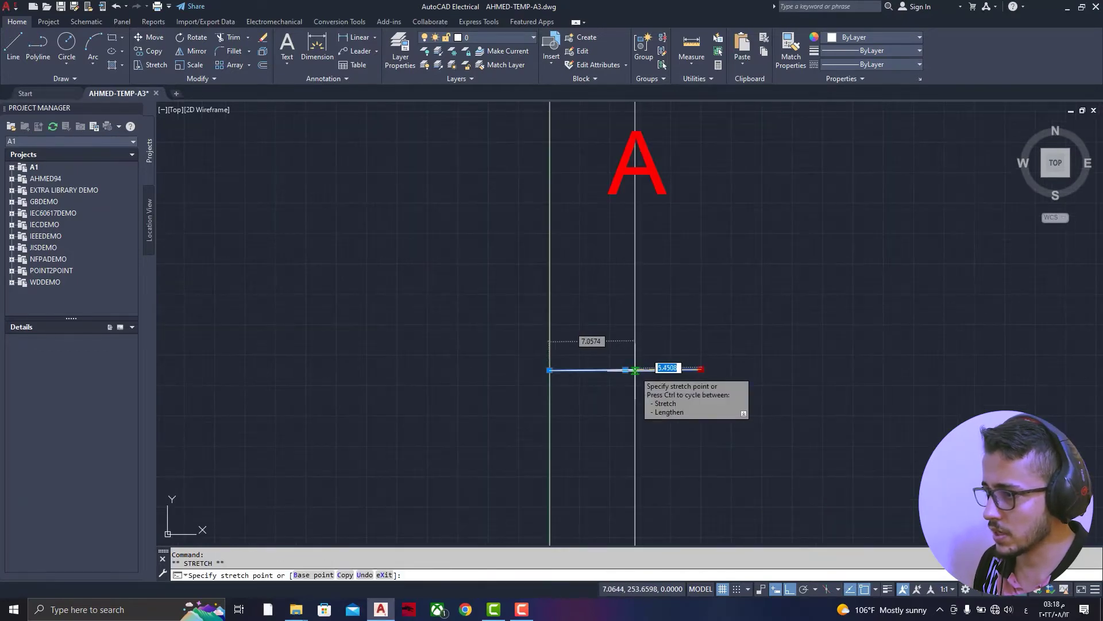
{"action": "left_click", "coordinate": [638, 369]}
{"action": "scroll", "coordinate": [646, 362], "scroll_direction": "down", "scroll_amount": 3}
{"action": "scroll", "coordinate": [686, 367], "scroll_direction": "down", "scroll_amount": 3}
{"action": "scroll", "coordinate": [688, 389], "scroll_direction": "up", "scroll_amount": 5}
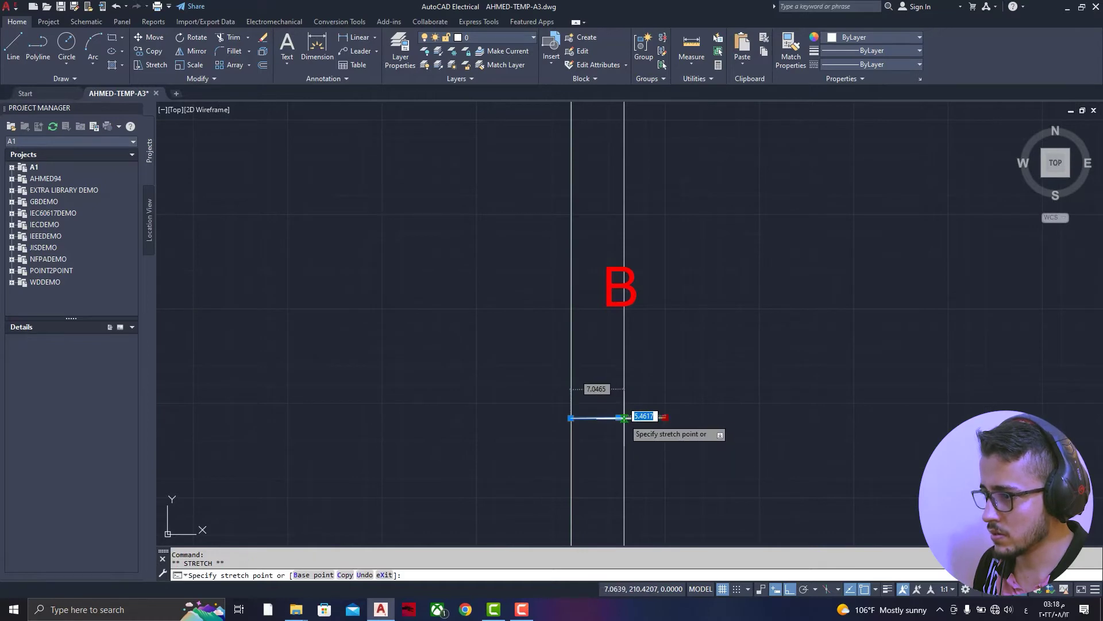
{"action": "scroll", "coordinate": [665, 381], "scroll_direction": "down", "scroll_amount": 3}
{"action": "scroll", "coordinate": [665, 394], "scroll_direction": "down", "scroll_amount": 3}
{"action": "scroll", "coordinate": [673, 381], "scroll_direction": "up", "scroll_amount": 3}
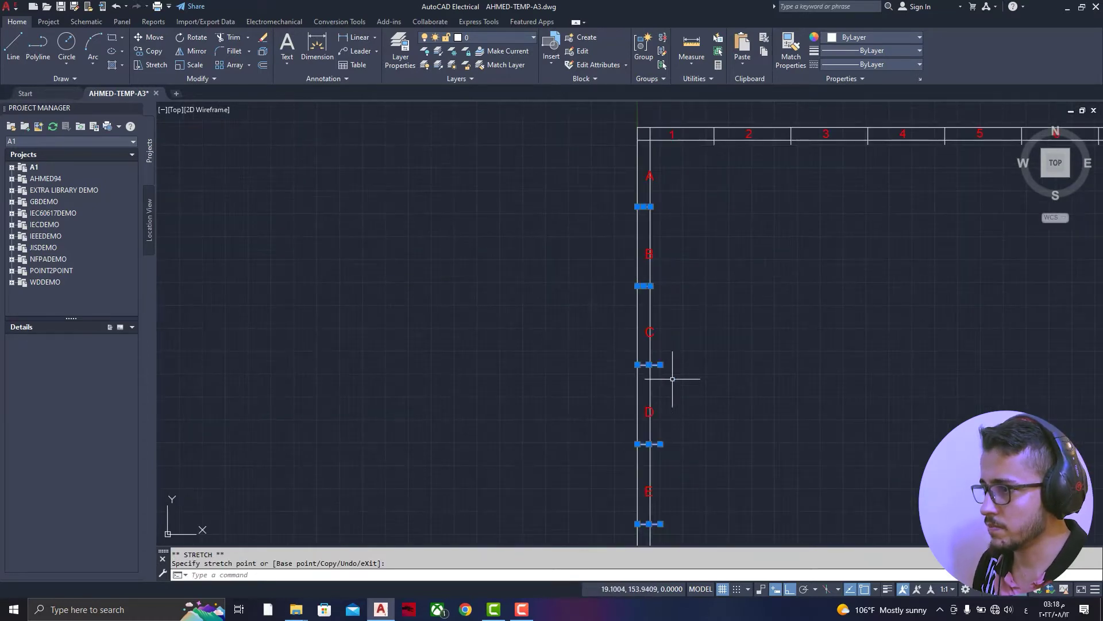
{"action": "key", "text": "Escape"}
{"action": "scroll", "coordinate": [672, 376], "scroll_direction": "up", "scroll_amount": 3}
- Stretch the divider between rows C and D so its right end meets the inner border line
{"action": "left_click", "coordinate": [641, 347]}
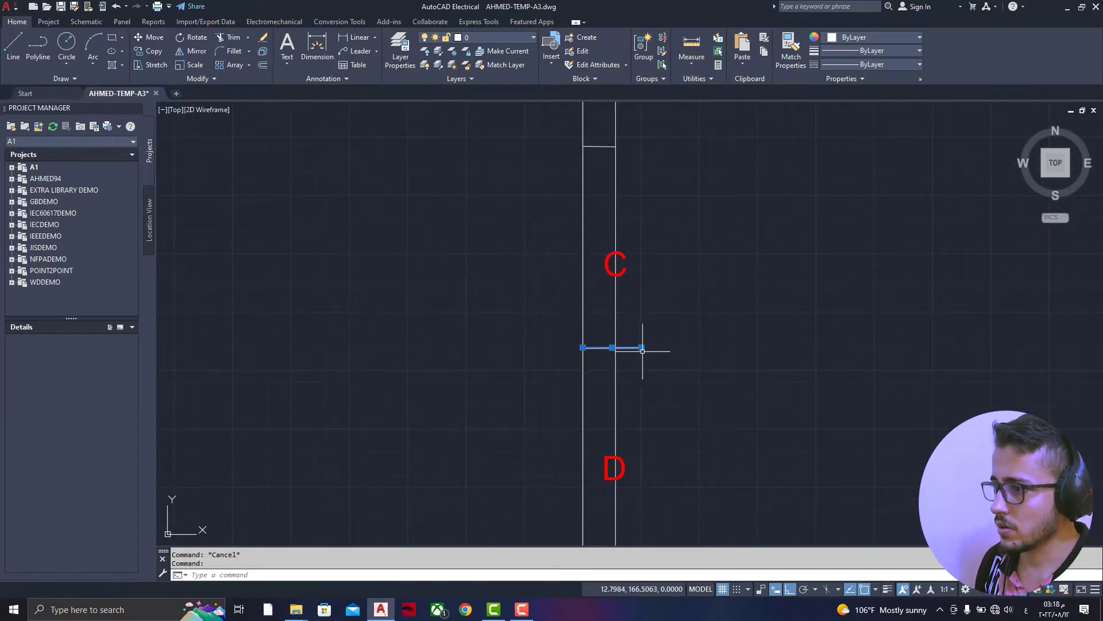
{"action": "left_click", "coordinate": [641, 347]}
{"action": "scroll", "coordinate": [644, 348], "scroll_direction": "up", "scroll_amount": 3}
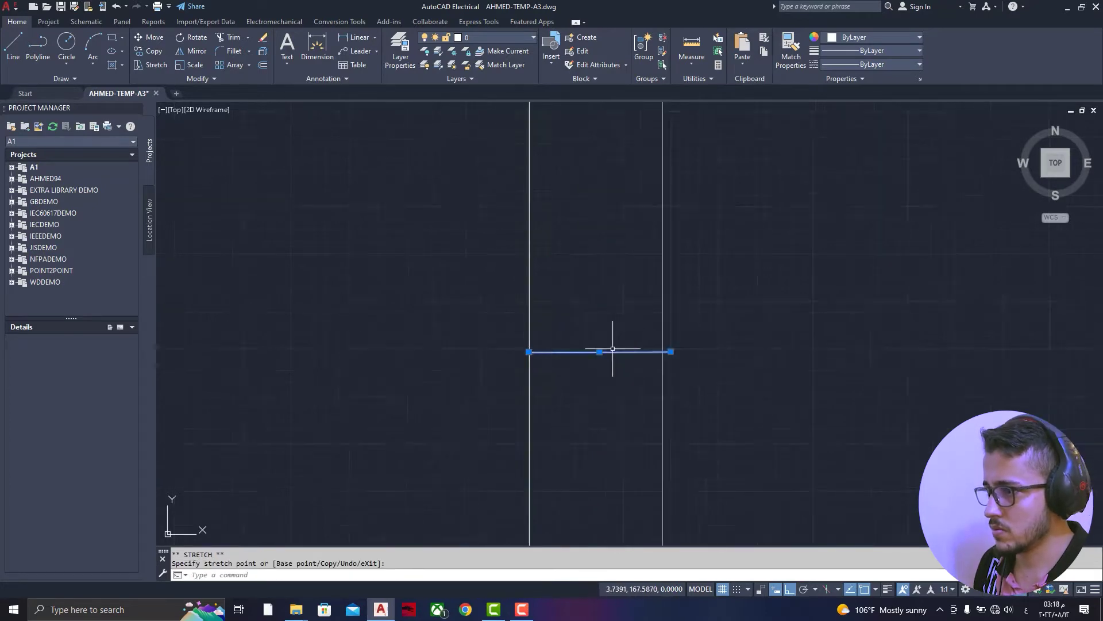
{"action": "scroll", "coordinate": [656, 345], "scroll_direction": "up", "scroll_amount": 3}
{"action": "scroll", "coordinate": [656, 345], "scroll_direction": "down", "scroll_amount": 3}
{"action": "scroll", "coordinate": [661, 296], "scroll_direction": "down", "scroll_amount": 2}
{"action": "scroll", "coordinate": [680, 389], "scroll_direction": "down", "scroll_amount": 2}
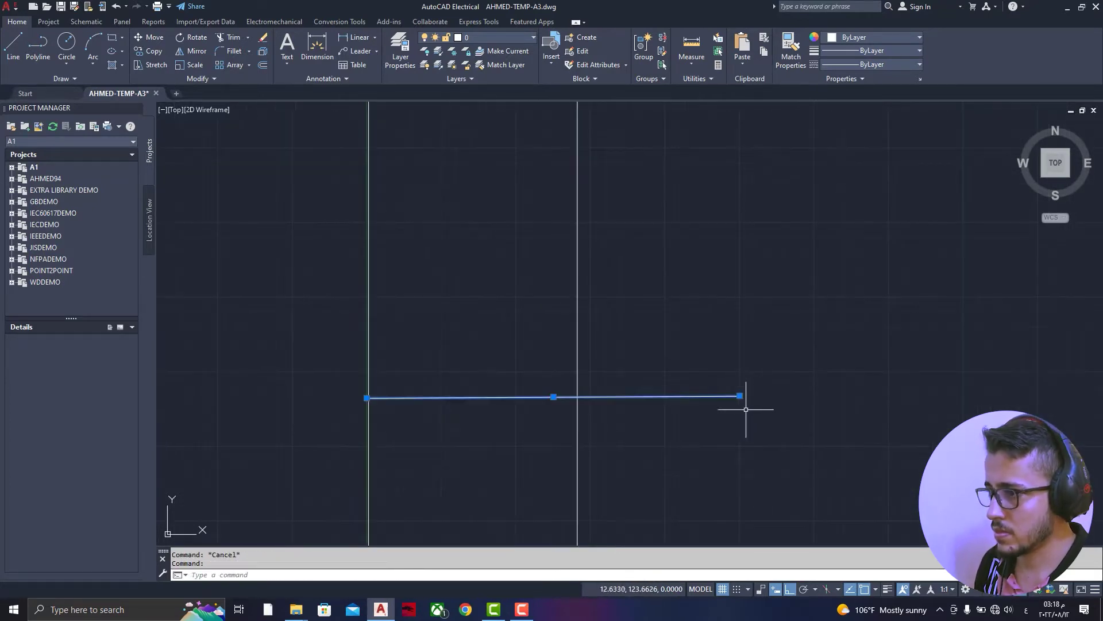
{"action": "left_click", "coordinate": [577, 398]}
{"action": "scroll", "coordinate": [591, 357], "scroll_direction": "down", "scroll_amount": 5}
{"action": "scroll", "coordinate": [611, 266], "scroll_direction": "up", "scroll_amount": 3}
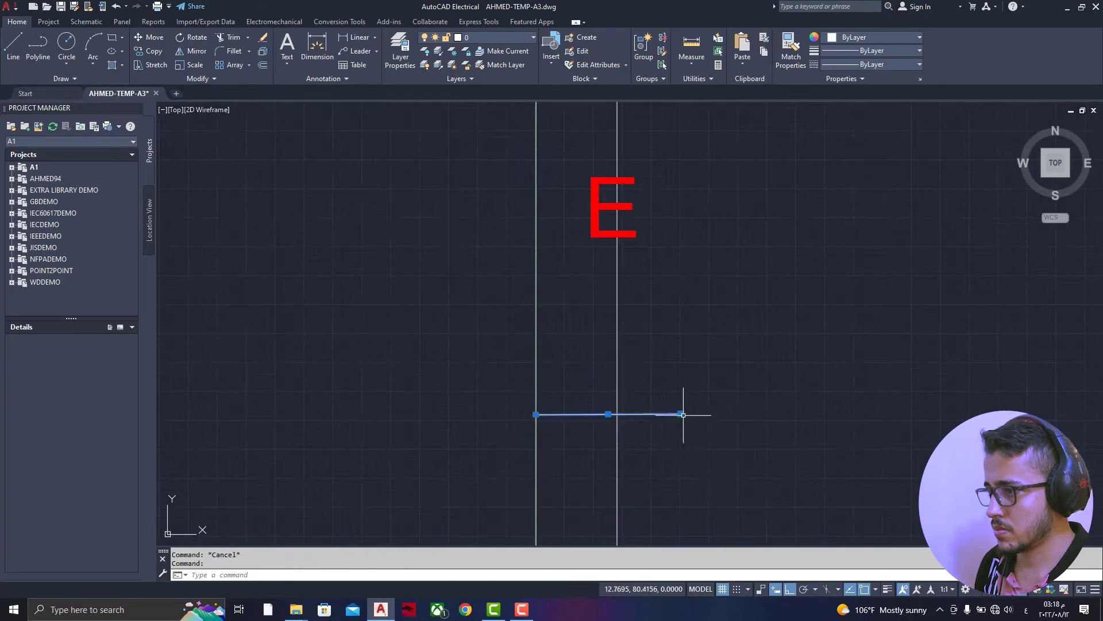
{"action": "scroll", "coordinate": [621, 397], "scroll_direction": "up", "scroll_amount": 4}
{"action": "key", "text": "Escape"}
{"action": "scroll", "coordinate": [684, 368], "scroll_direction": "up", "scroll_amount": 2}
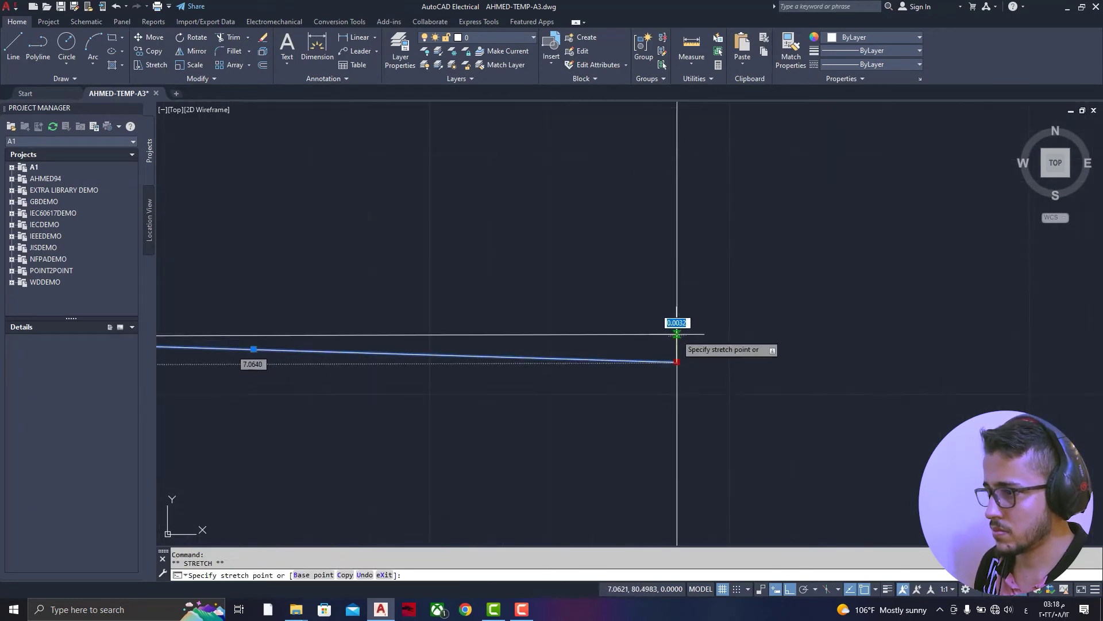
{"action": "scroll", "coordinate": [744, 338], "scroll_direction": "down", "scroll_amount": 2}
{"action": "scroll", "coordinate": [744, 338], "scroll_direction": "down", "scroll_amount": 5}
{"action": "scroll", "coordinate": [493, 228], "scroll_direction": "up", "scroll_amount": 5}
- Select the top-border column dividers and stretch the one between columns 9 and 10 downward
{"action": "left_click", "coordinate": [486, 229]}
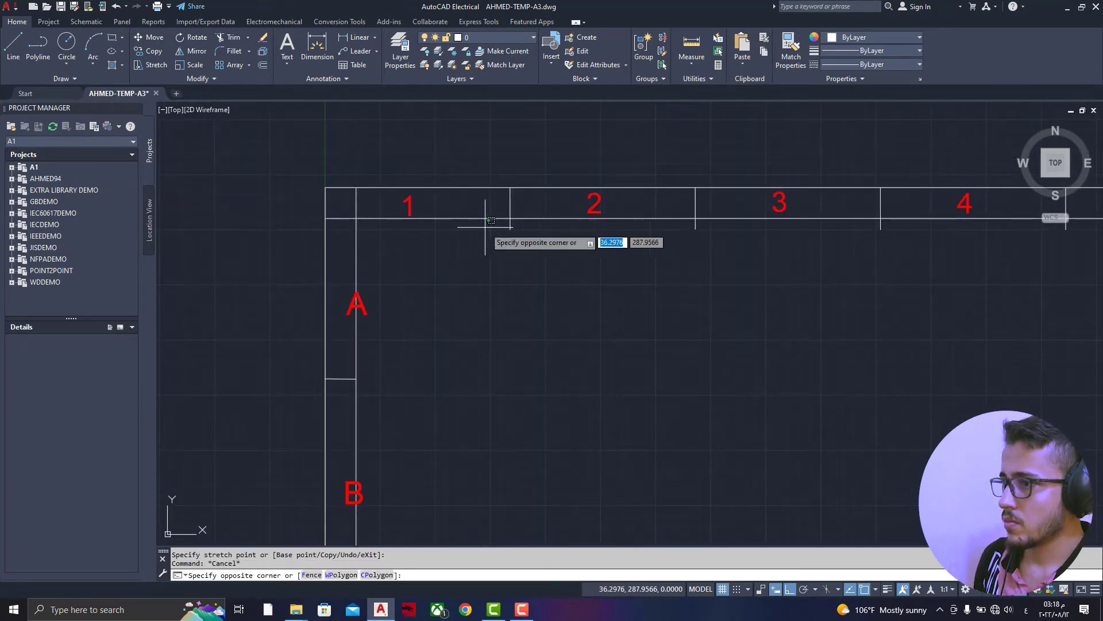
{"action": "left_click", "coordinate": [671, 247]}
{"action": "scroll", "coordinate": [636, 256], "scroll_direction": "down", "scroll_amount": 4}
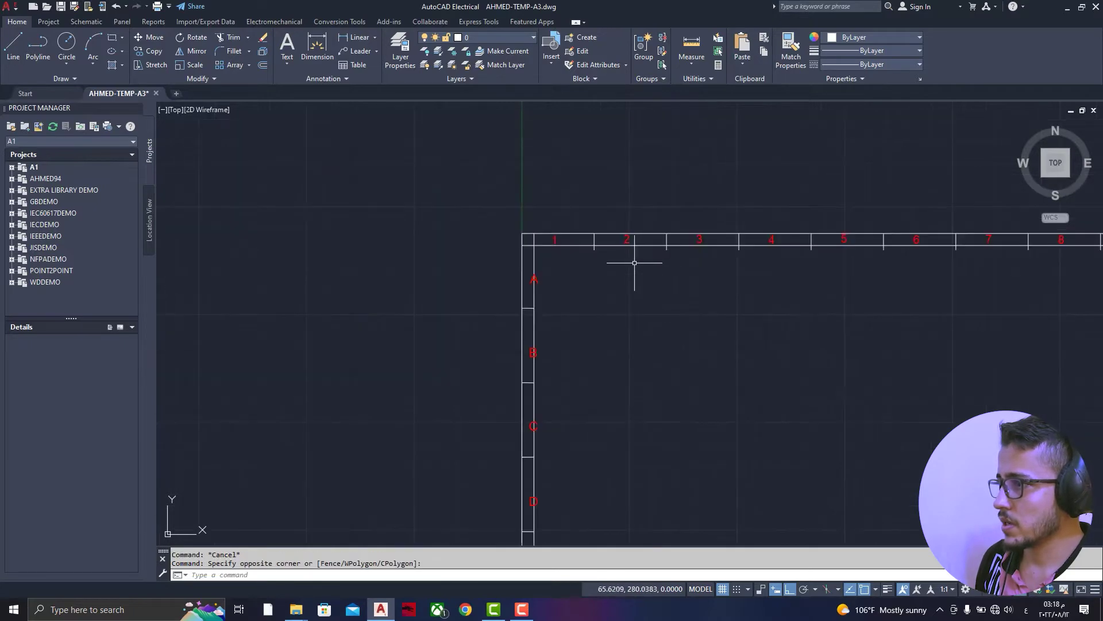
{"action": "scroll", "coordinate": [793, 323], "scroll_direction": "down", "scroll_amount": 3}
{"action": "scroll", "coordinate": [891, 334], "scroll_direction": "up", "scroll_amount": 4}
{"action": "scroll", "coordinate": [948, 287], "scroll_direction": "up", "scroll_amount": 2}
{"action": "scroll", "coordinate": [912, 264], "scroll_direction": "up", "scroll_amount": 2}
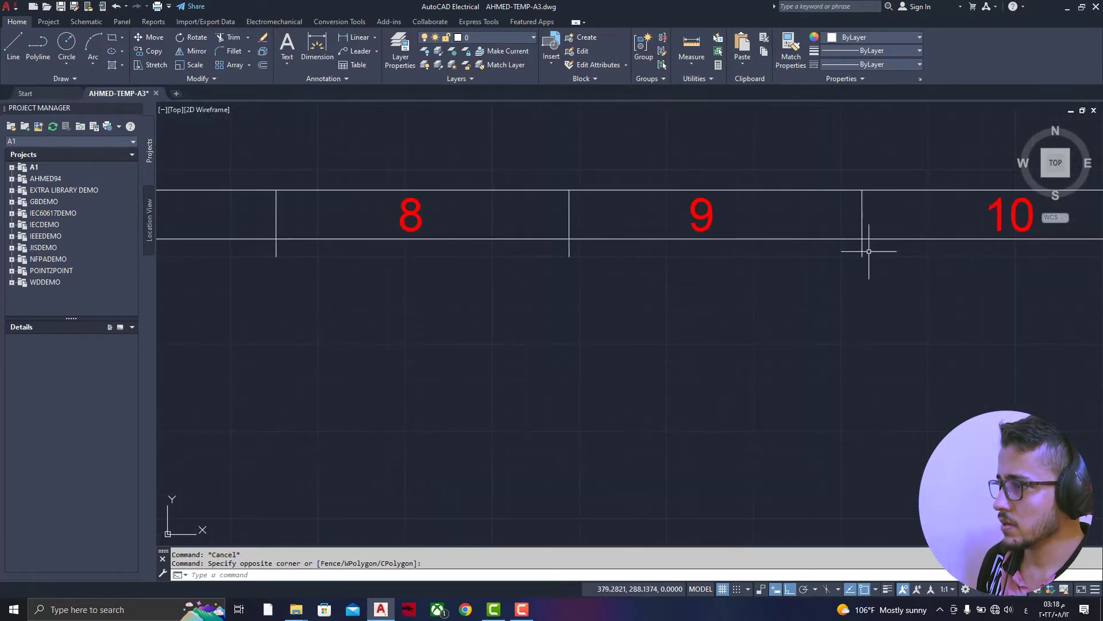
{"action": "left_click", "coordinate": [862, 251]}
{"action": "scroll", "coordinate": [862, 253], "scroll_direction": "up", "scroll_amount": 2}
{"action": "scroll", "coordinate": [858, 276], "scroll_direction": "up", "scroll_amount": 3}
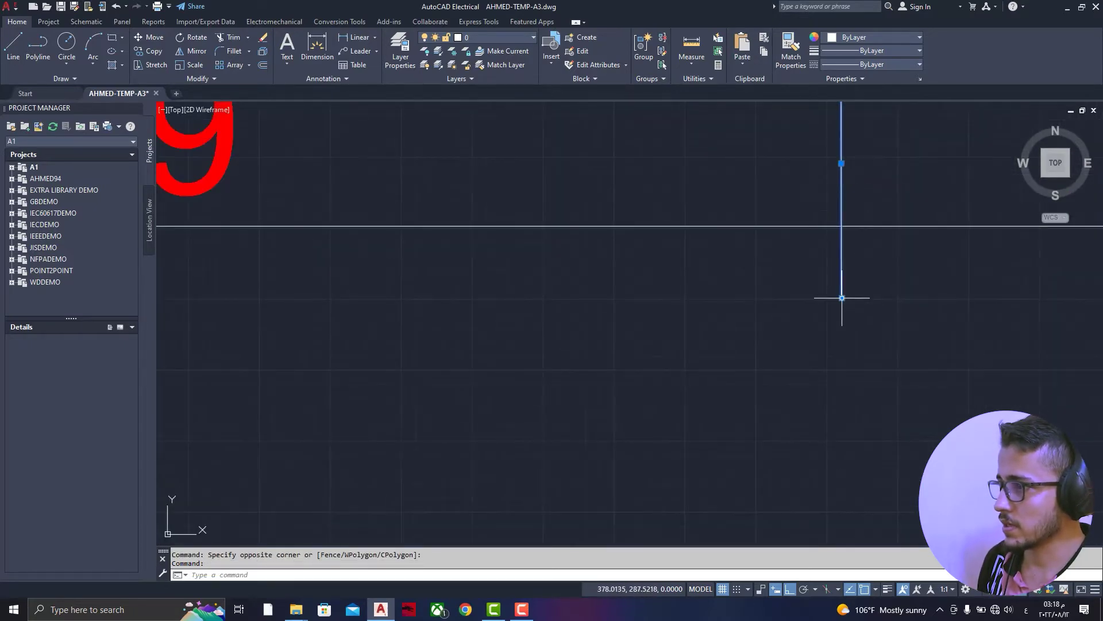
{"action": "left_click", "coordinate": [842, 297]}
{"action": "scroll", "coordinate": [784, 374], "scroll_direction": "down", "scroll_amount": 3}
{"action": "scroll", "coordinate": [689, 394], "scroll_direction": "up", "scroll_amount": 2}
{"action": "key", "text": "Escape"}
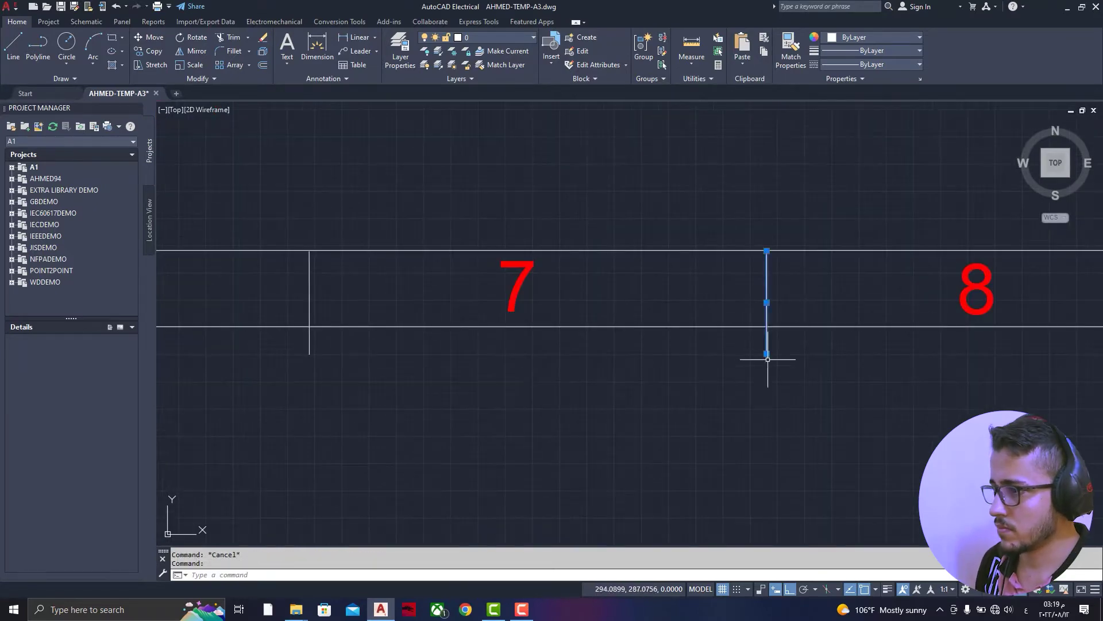
{"action": "left_click", "coordinate": [767, 353]}
{"action": "scroll", "coordinate": [820, 344], "scroll_direction": "down", "scroll_amount": 4}
{"action": "scroll", "coordinate": [770, 310], "scroll_direction": "up", "scroll_amount": 6}
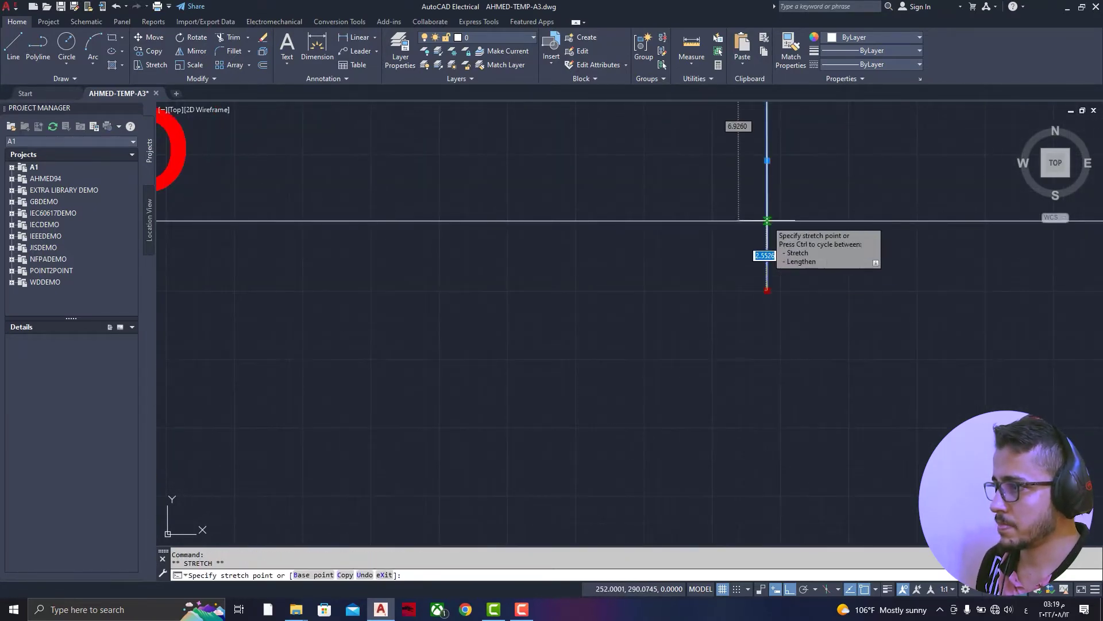
{"action": "scroll", "coordinate": [661, 259], "scroll_direction": "down", "scroll_amount": 1}
{"action": "key", "text": "Escape"}
{"action": "scroll", "coordinate": [402, 270], "scroll_direction": "down", "scroll_amount": 3}
- Stretch the bottom ends of the other column dividers toward the inner border line
{"action": "left_click", "coordinate": [319, 273]}
{"action": "scroll", "coordinate": [357, 287], "scroll_direction": "up", "scroll_amount": 4}
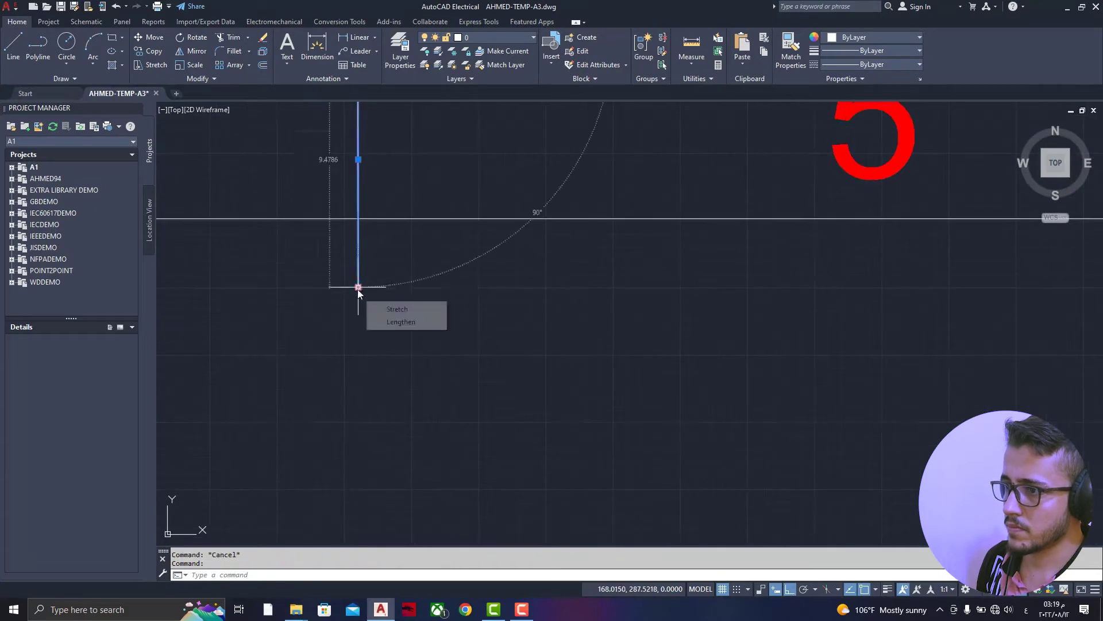
{"action": "left_click", "coordinate": [358, 290]}
{"action": "scroll", "coordinate": [334, 284], "scroll_direction": "down", "scroll_amount": 3}
{"action": "scroll", "coordinate": [715, 313], "scroll_direction": "up", "scroll_amount": 3}
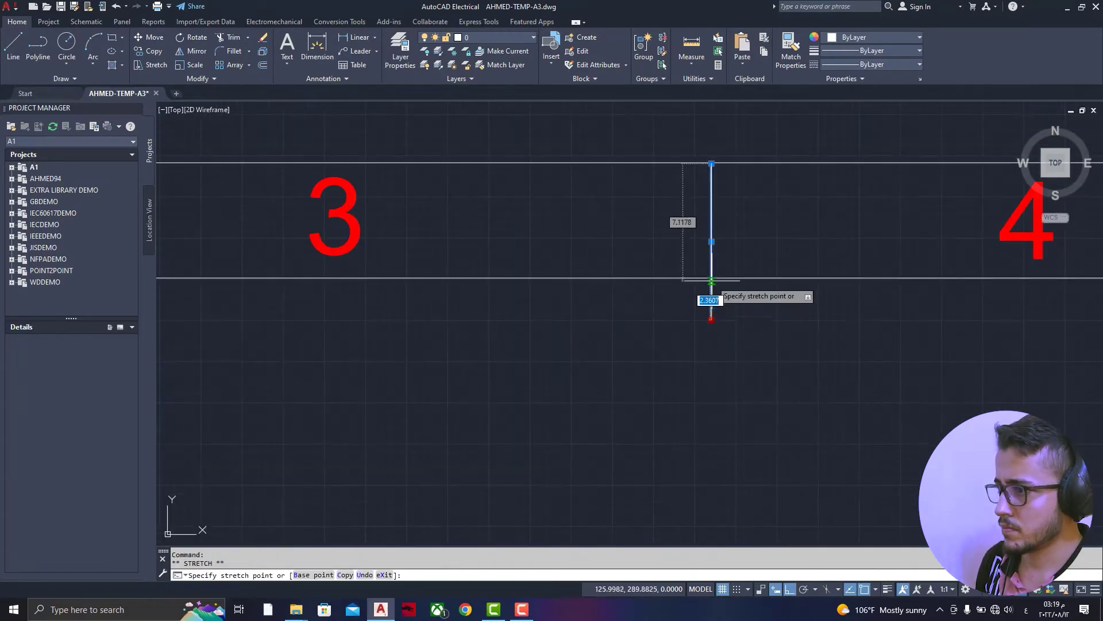
{"action": "key", "text": "Escape"}
{"action": "scroll", "coordinate": [711, 316], "scroll_direction": "down", "scroll_amount": 3}
{"action": "scroll", "coordinate": [506, 322], "scroll_direction": "up", "scroll_amount": 3}
{"action": "left_click", "coordinate": [512, 293]}
{"action": "left_click", "coordinate": [512, 332]}
{"action": "key", "text": "Escape"}
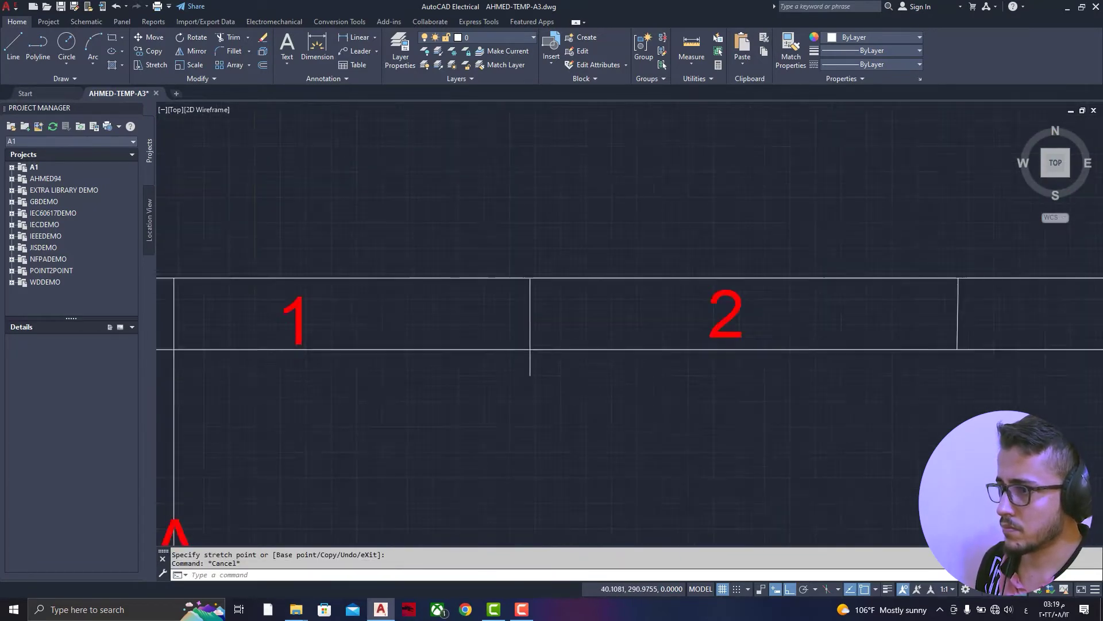
{"action": "scroll", "coordinate": [513, 337], "scroll_direction": "up", "scroll_amount": 3}
{"action": "scroll", "coordinate": [574, 350], "scroll_direction": "down", "scroll_amount": 10}
{"action": "scroll", "coordinate": [555, 396], "scroll_direction": "up", "scroll_amount": 4}
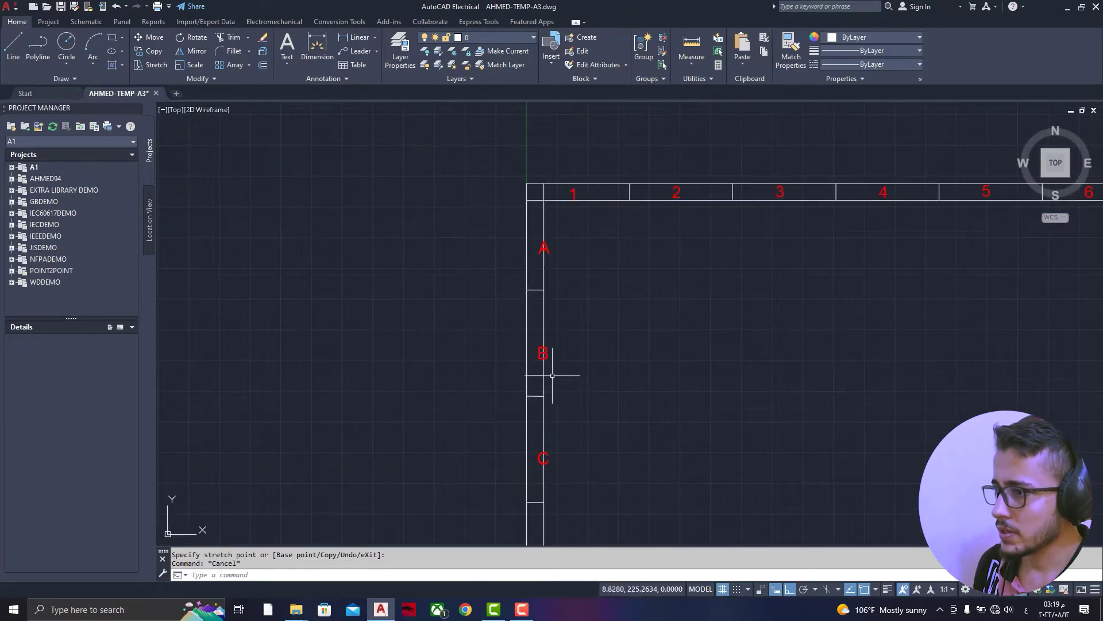
{"action": "scroll", "coordinate": [573, 288], "scroll_direction": "up", "scroll_amount": 2}
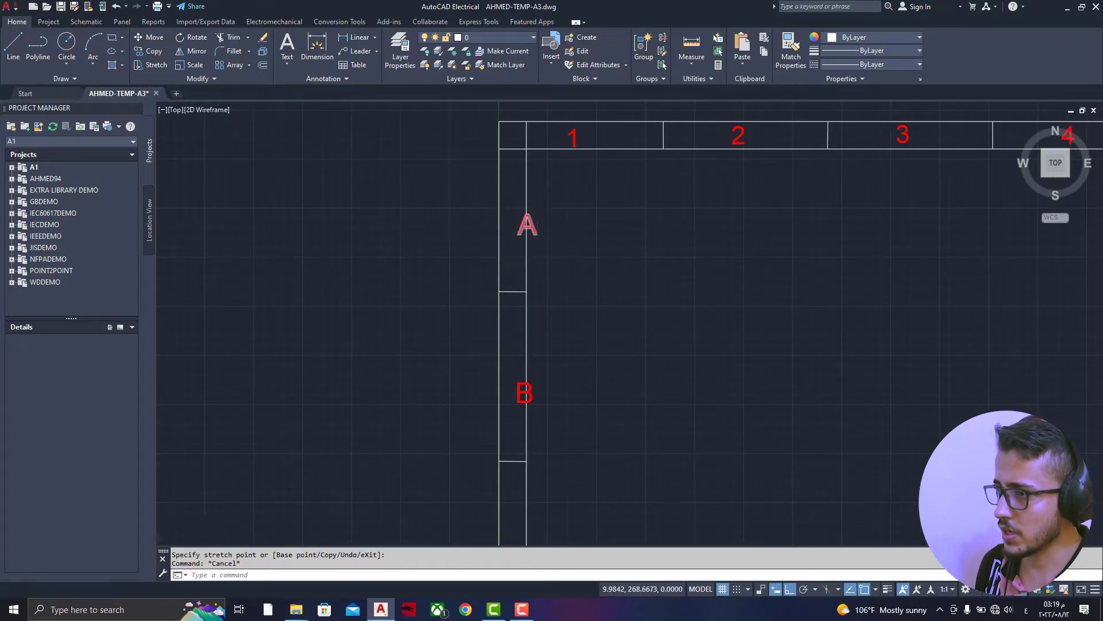
{"action": "scroll", "coordinate": [541, 229], "scroll_direction": "up", "scroll_amount": 2}
{"action": "left_click", "coordinate": [521, 225]}
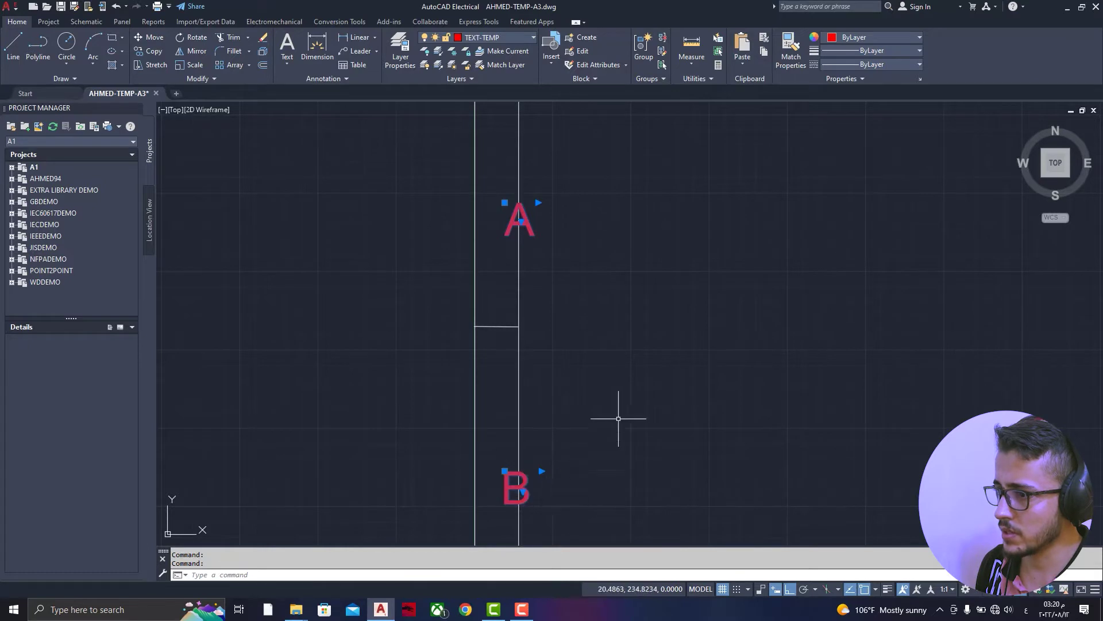
{"action": "scroll", "coordinate": [626, 420], "scroll_direction": "down", "scroll_amount": 5}
{"action": "scroll", "coordinate": [642, 455], "scroll_direction": "up", "scroll_amount": 2}
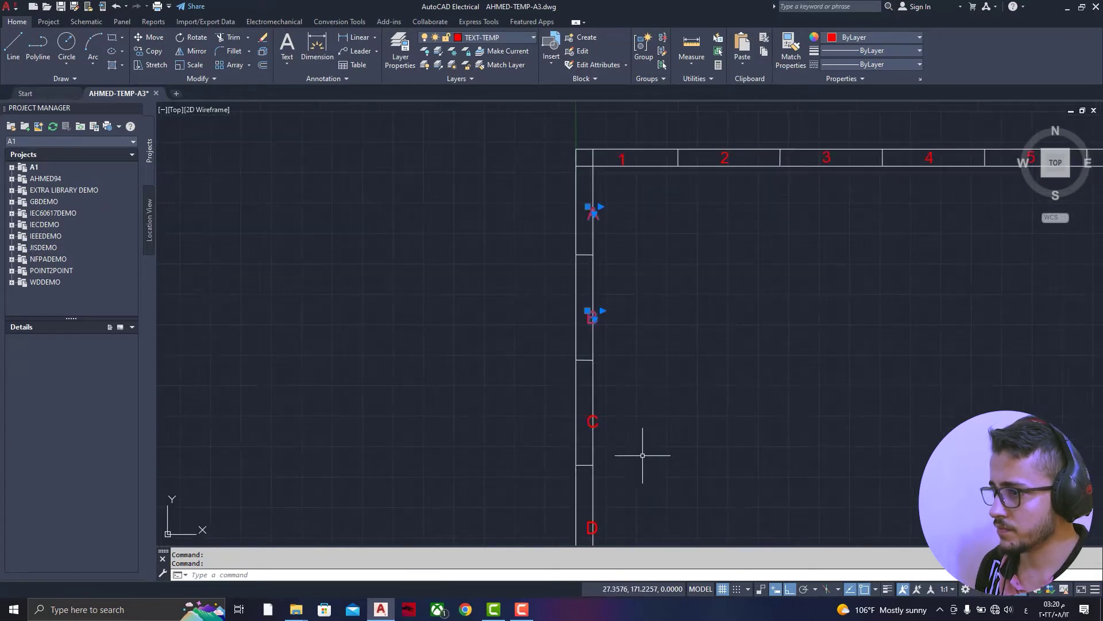
{"action": "left_click", "coordinate": [592, 424]}
{"action": "scroll", "coordinate": [628, 439], "scroll_direction": "down", "scroll_amount": 3}
{"action": "scroll", "coordinate": [616, 462], "scroll_direction": "up", "scroll_amount": 5}
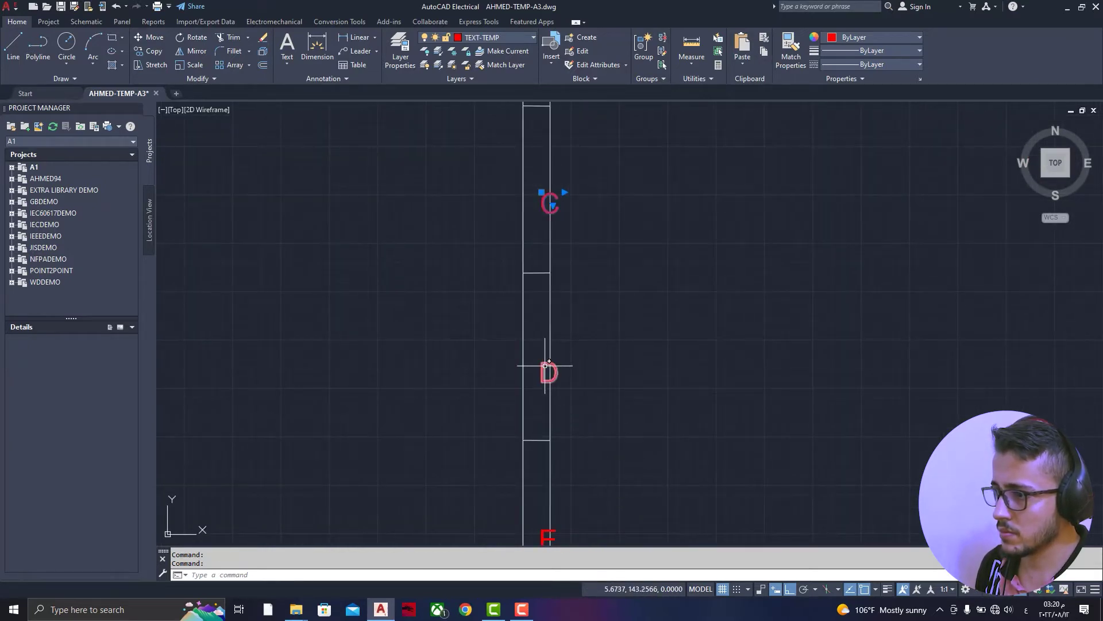
{"action": "left_click", "coordinate": [547, 536]}
{"action": "scroll", "coordinate": [552, 402], "scroll_direction": "down", "scroll_amount": 2}
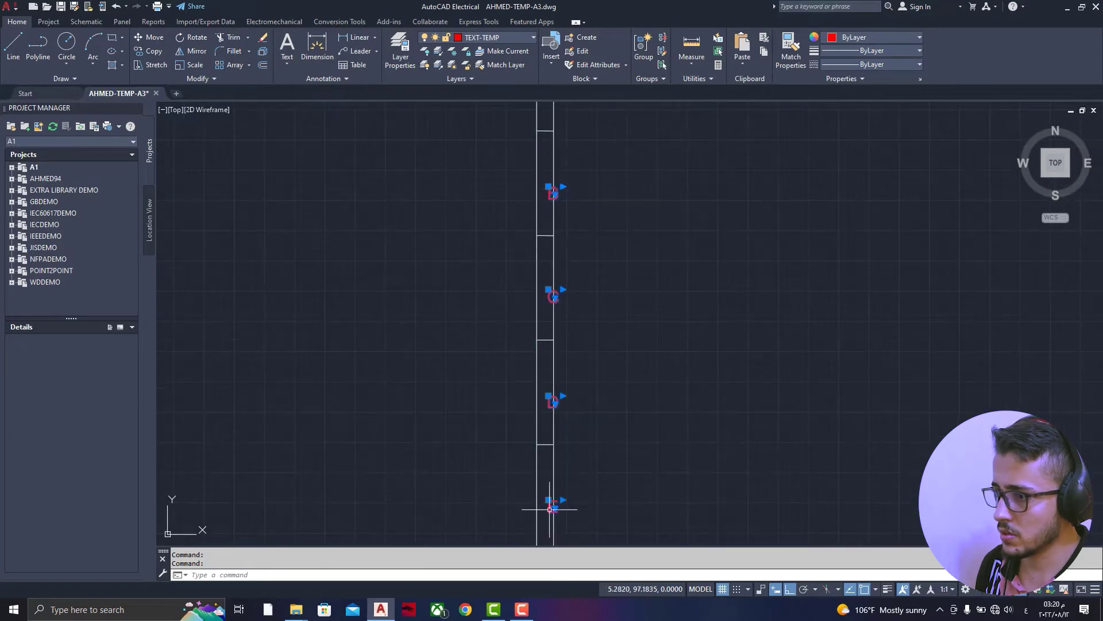
{"action": "scroll", "coordinate": [592, 321], "scroll_direction": "down", "scroll_amount": 3}
{"action": "scroll", "coordinate": [564, 479], "scroll_direction": "up", "scroll_amount": 4}
{"action": "left_click", "coordinate": [563, 473]}
{"action": "scroll", "coordinate": [563, 472], "scroll_direction": "down", "scroll_amount": 2}
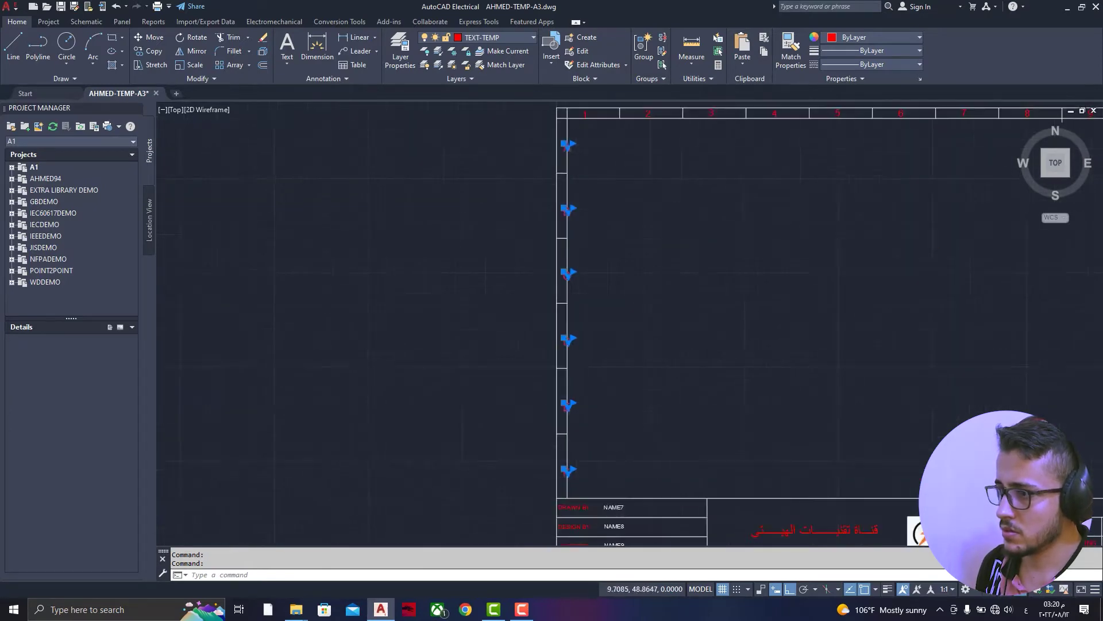
{"action": "scroll", "coordinate": [616, 321], "scroll_direction": "up", "scroll_amount": 2}
{"action": "scroll", "coordinate": [569, 276], "scroll_direction": "down", "scroll_amount": 4}
{"action": "scroll", "coordinate": [523, 220], "scroll_direction": "up", "scroll_amount": 4}
{"action": "scroll", "coordinate": [523, 220], "scroll_direction": "up", "scroll_amount": 4}
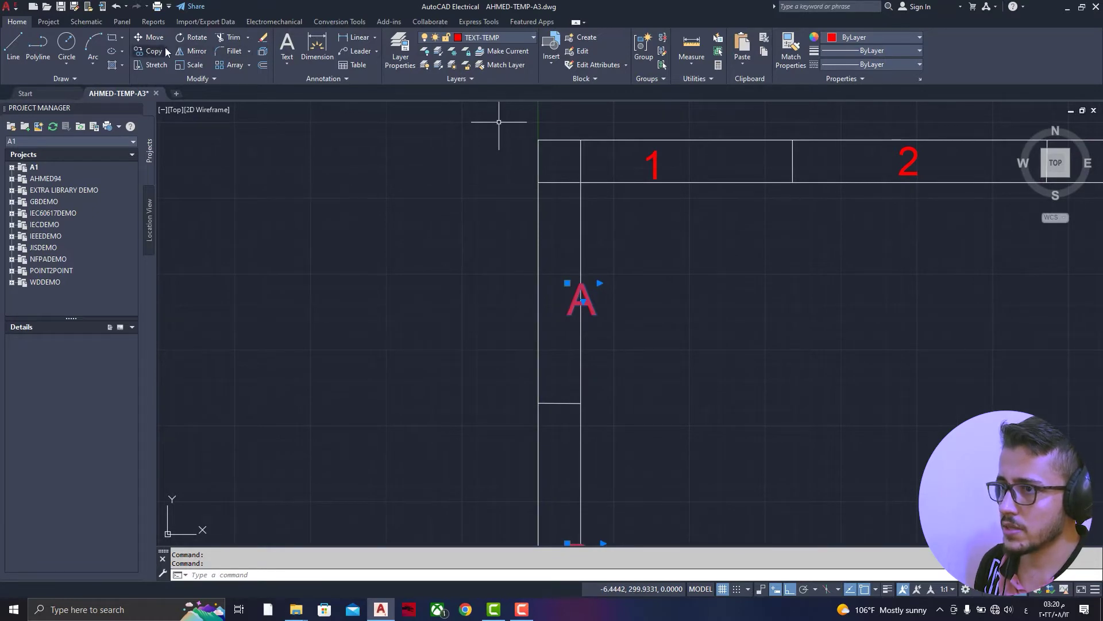
{"action": "left_click", "coordinate": [151, 40]}
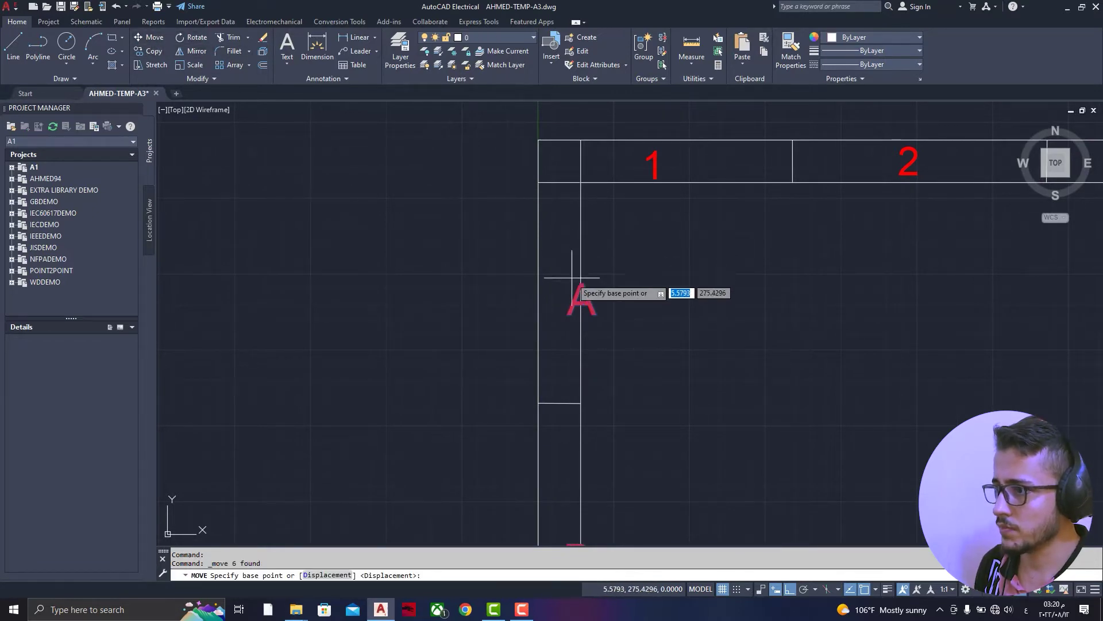
{"action": "left_click", "coordinate": [577, 303]}
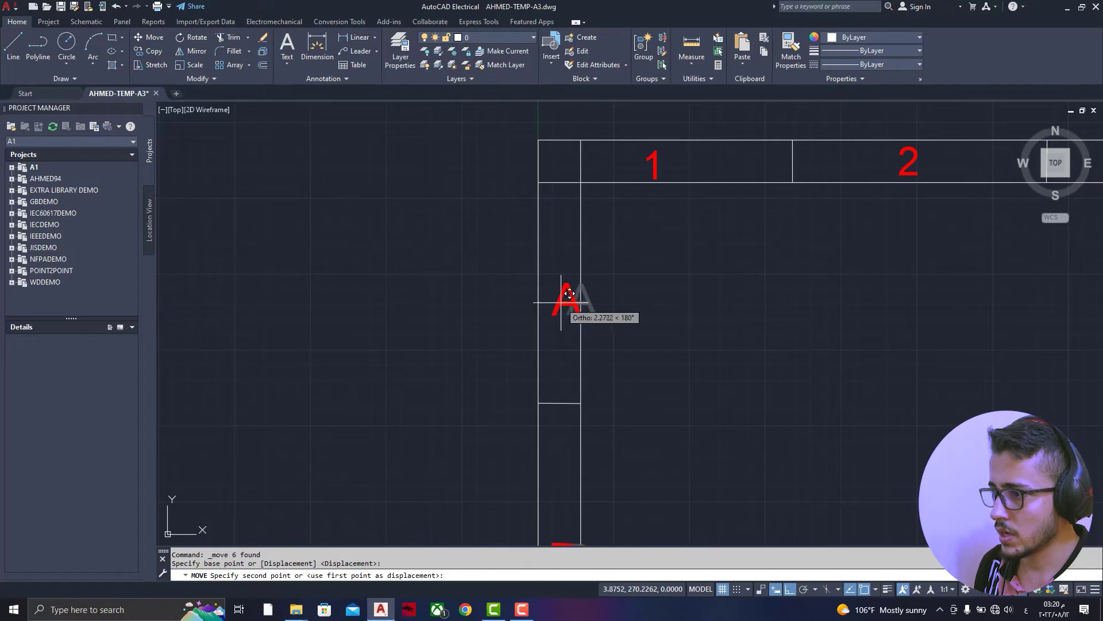
{"action": "left_click", "coordinate": [555, 302]}
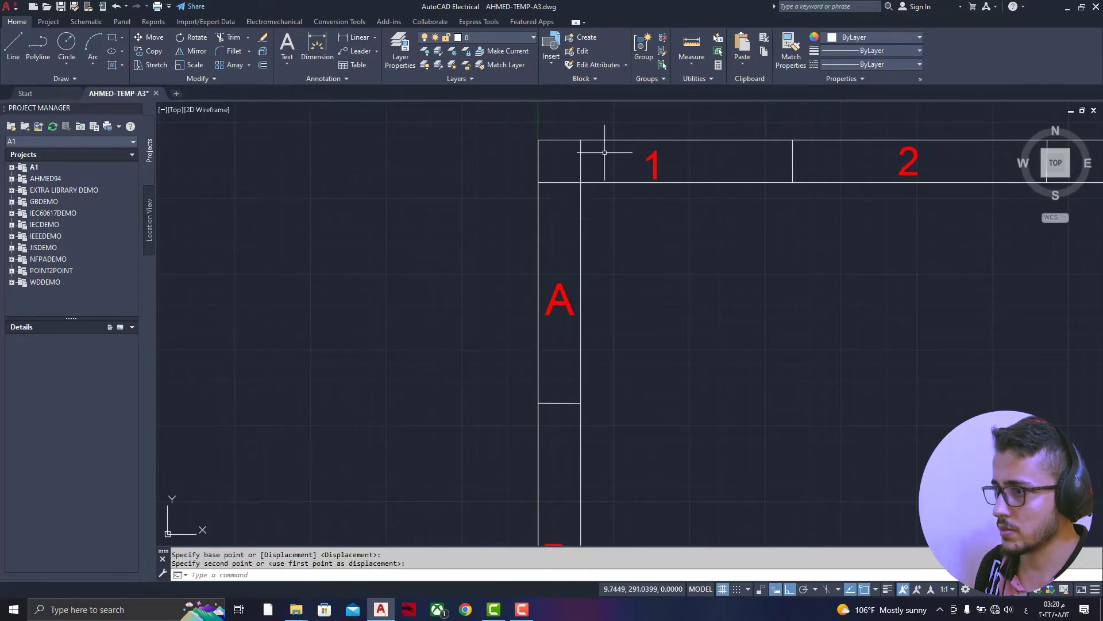
{"action": "scroll", "coordinate": [613, 182], "scroll_direction": "down", "scroll_amount": 5}
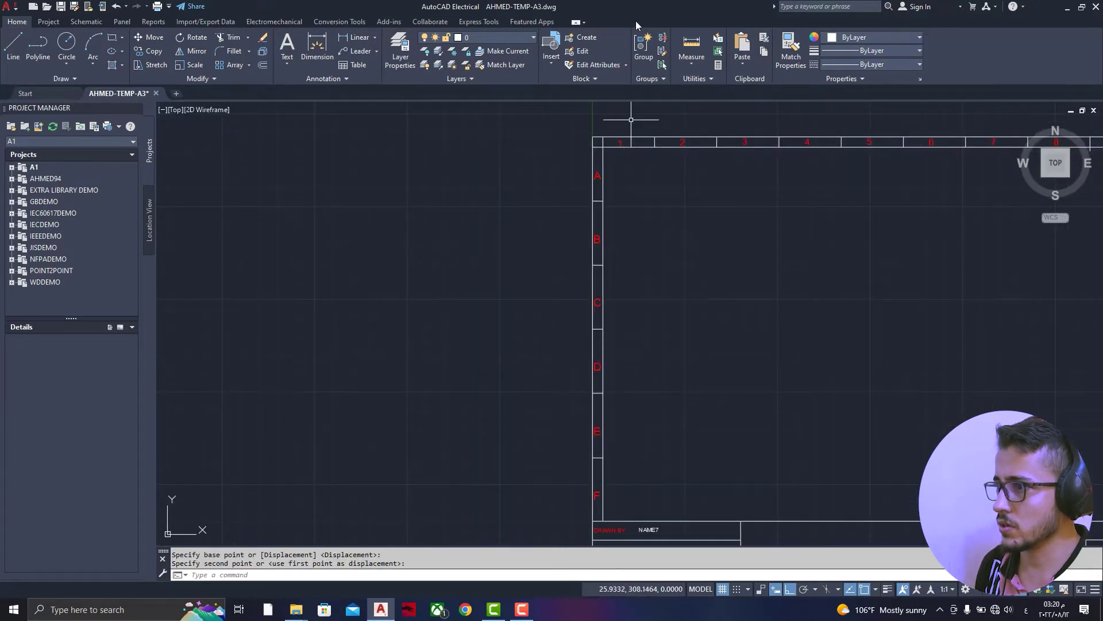
{"action": "scroll", "coordinate": [594, 394], "scroll_direction": "down", "scroll_amount": 2}
{"action": "scroll", "coordinate": [665, 179], "scroll_direction": "up", "scroll_amount": 4}
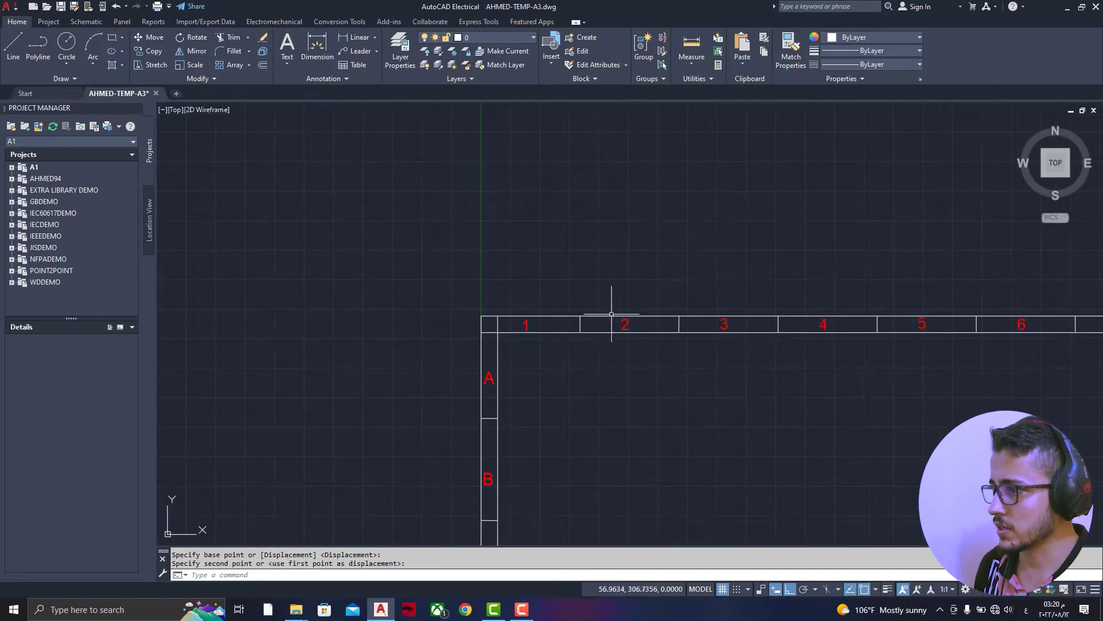
{"action": "scroll", "coordinate": [659, 313], "scroll_direction": "down", "scroll_amount": 4}
{"action": "scroll", "coordinate": [981, 329], "scroll_direction": "up", "scroll_amount": 6}
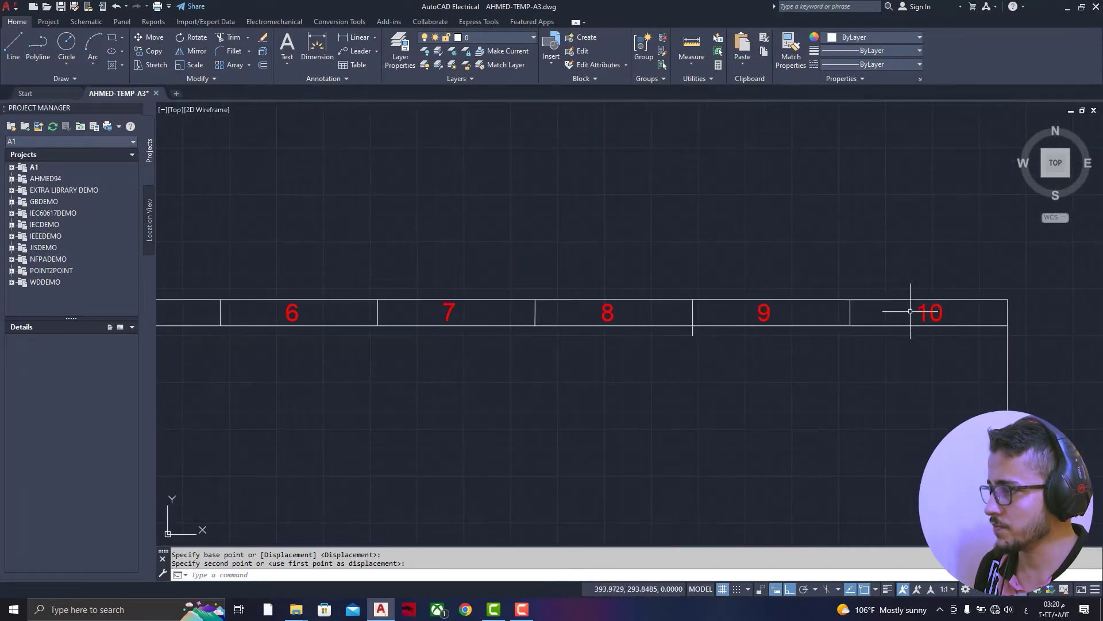
{"action": "scroll", "coordinate": [985, 305], "scroll_direction": "down", "scroll_amount": 4}
{"action": "scroll", "coordinate": [505, 304], "scroll_direction": "down", "scroll_amount": 3}
{"action": "scroll", "coordinate": [460, 310], "scroll_direction": "up", "scroll_amount": 3}
{"action": "key", "text": "Escape"}
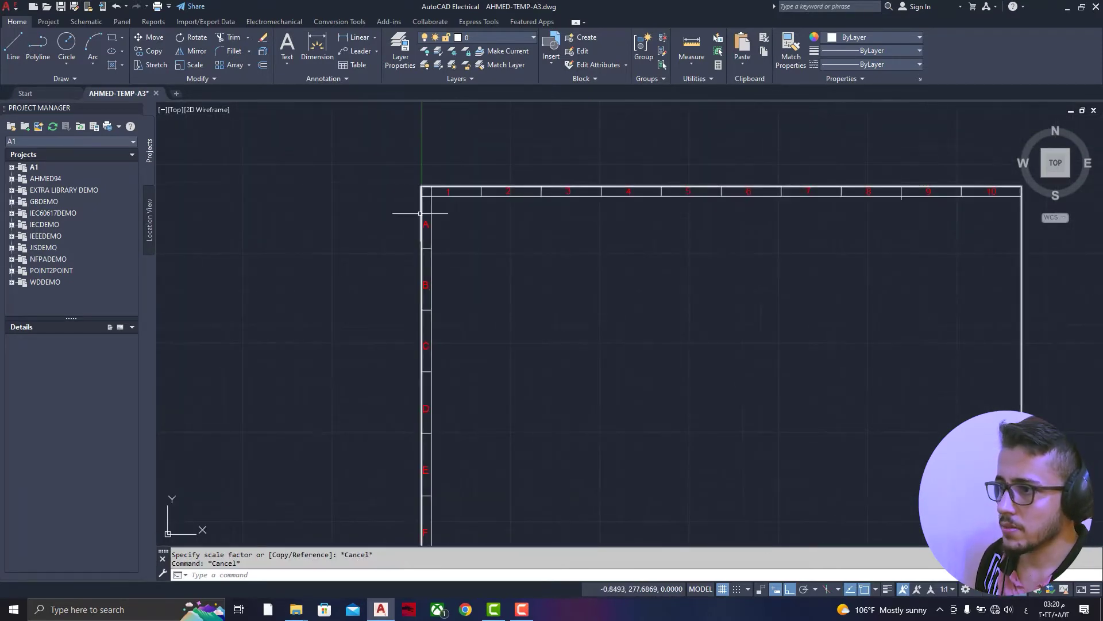
{"action": "scroll", "coordinate": [407, 499], "scroll_direction": "down", "scroll_amount": 4}
{"action": "scroll", "coordinate": [443, 419], "scroll_direction": "up", "scroll_amount": 5}
{"action": "scroll", "coordinate": [382, 375], "scroll_direction": "up", "scroll_amount": 4}
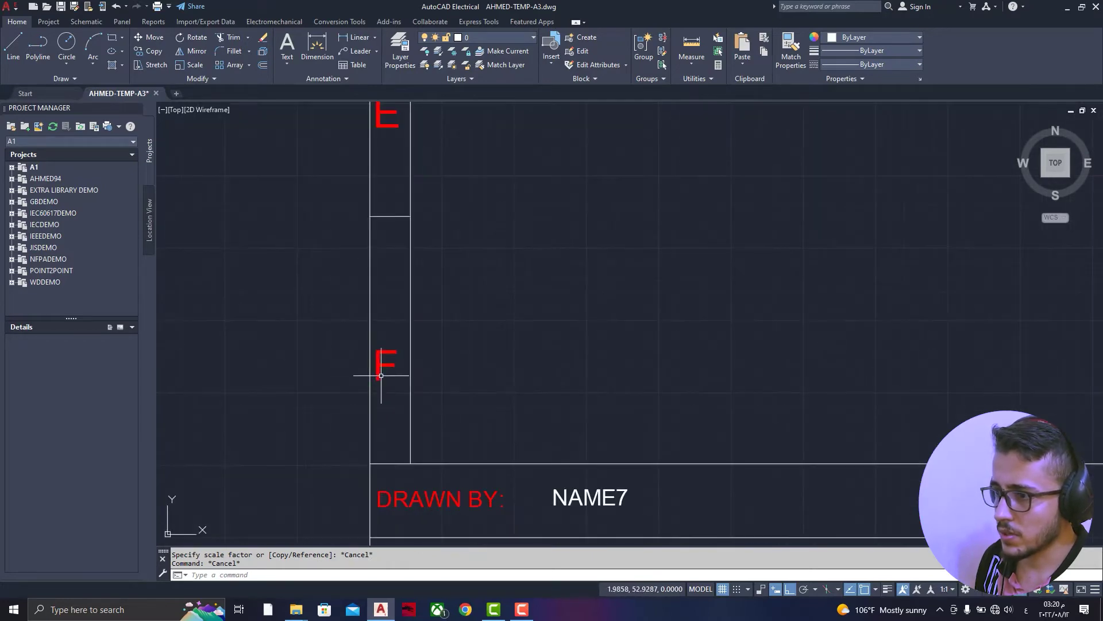
{"action": "left_click", "coordinate": [382, 367]}
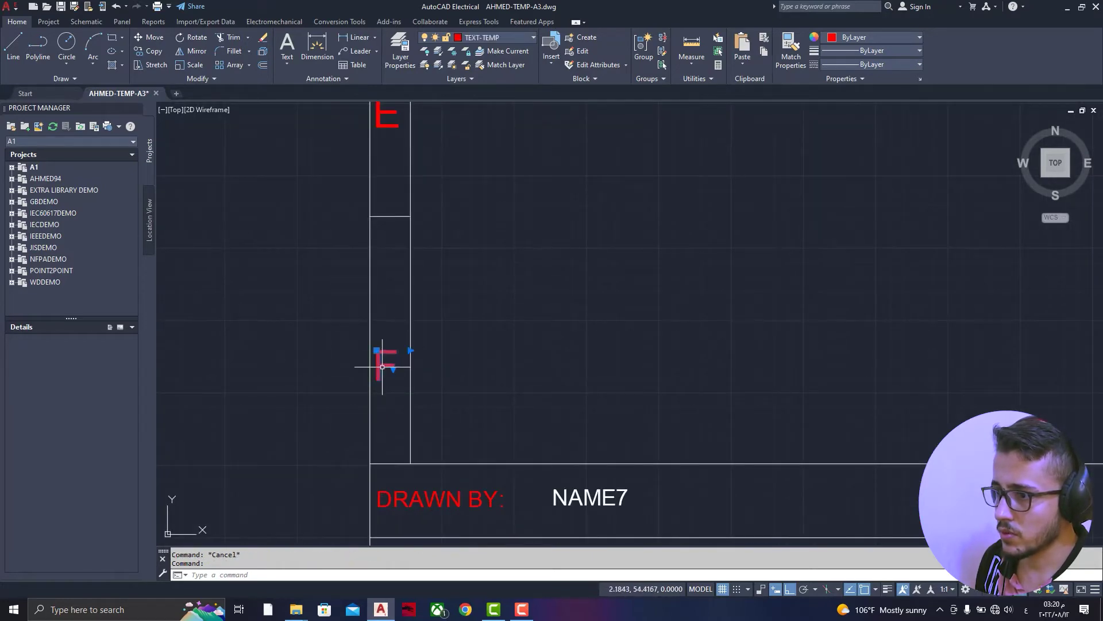
{"action": "key", "text": "Escape"}
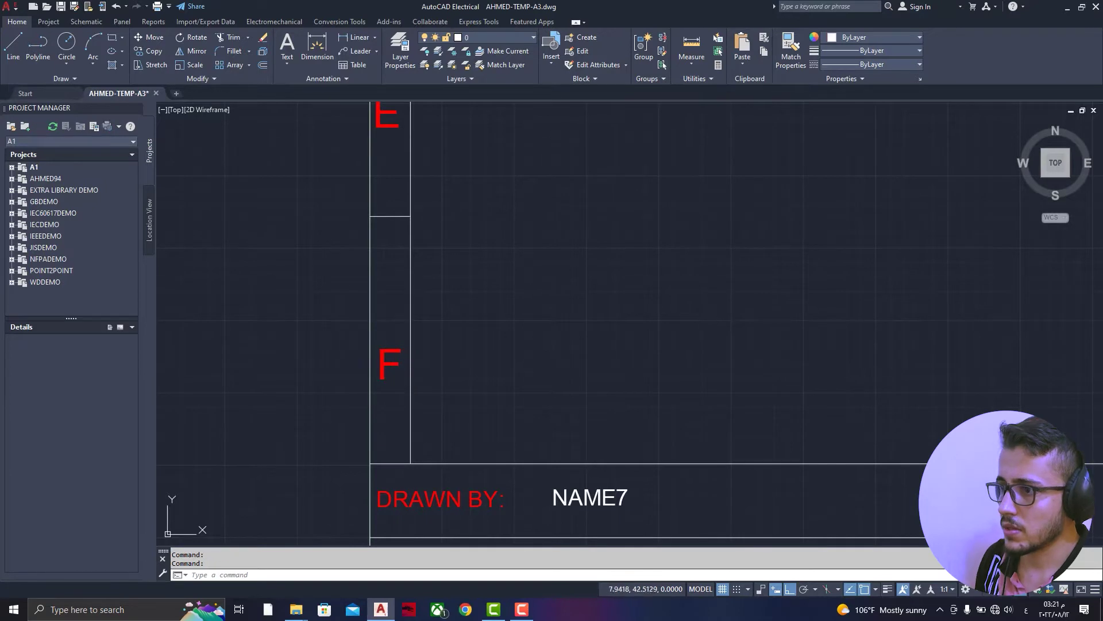
{"action": "scroll", "coordinate": [418, 436], "scroll_direction": "down", "scroll_amount": 2}
{"action": "scroll", "coordinate": [460, 271], "scroll_direction": "down", "scroll_amount": 4}
{"action": "scroll", "coordinate": [456, 332], "scroll_direction": "down", "scroll_amount": 2}
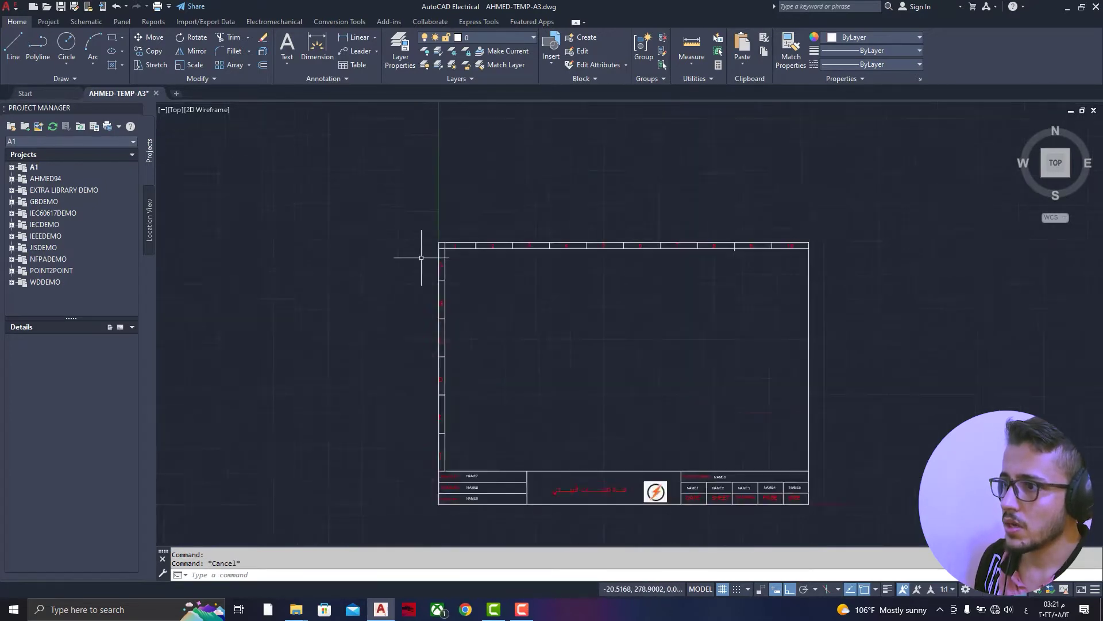
{"action": "scroll", "coordinate": [423, 246], "scroll_direction": "up", "scroll_amount": 3}
{"action": "scroll", "coordinate": [442, 310], "scroll_direction": "up", "scroll_amount": 2}
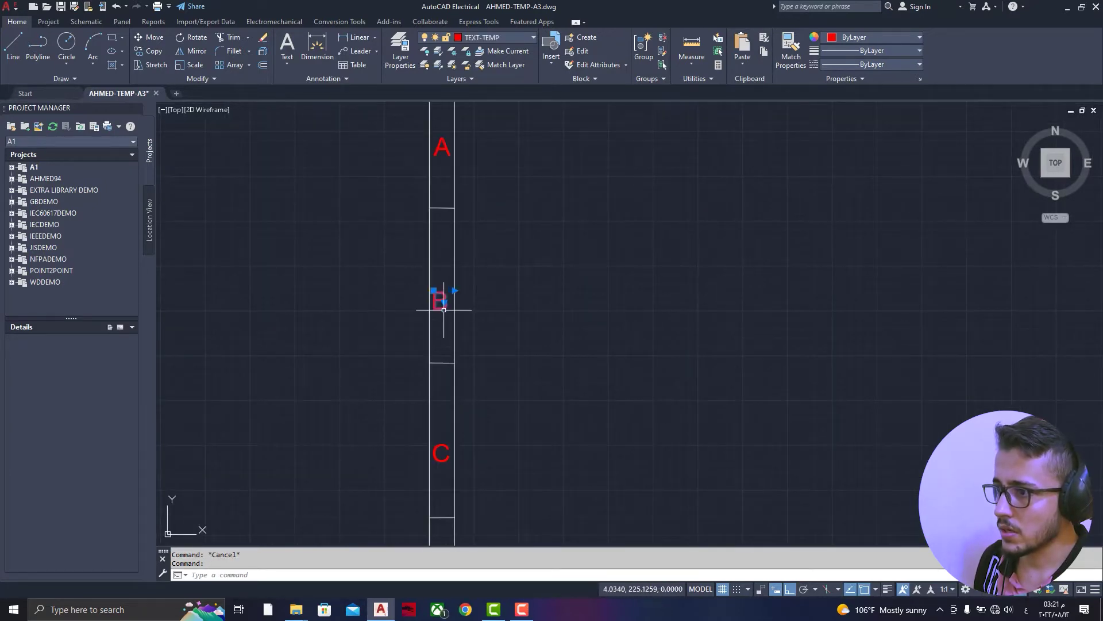
- Scale the red row label A by a factor of 0.8 about a base point at A
{"action": "key", "text": "Escape"}
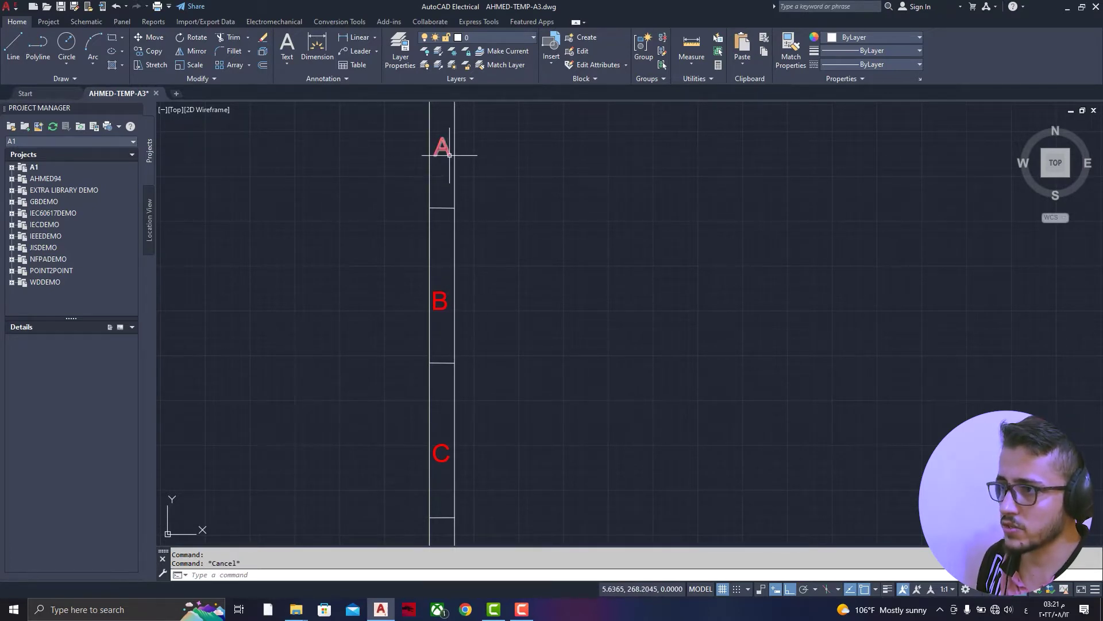
{"action": "mouse_move", "coordinate": [442, 149]}
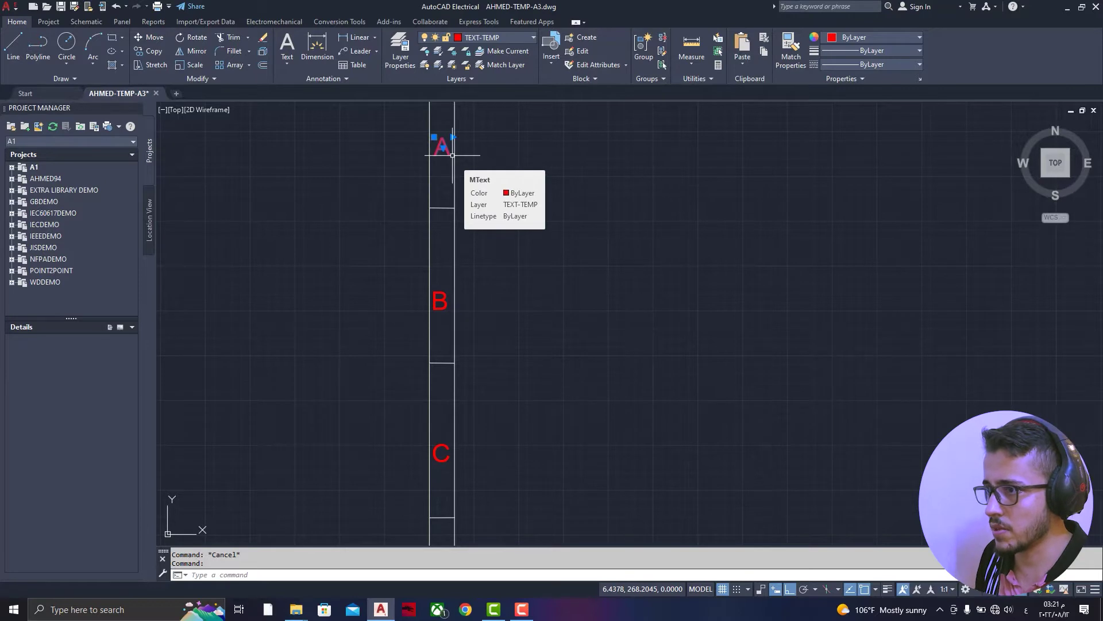
{"action": "right_click", "coordinate": [452, 155]}
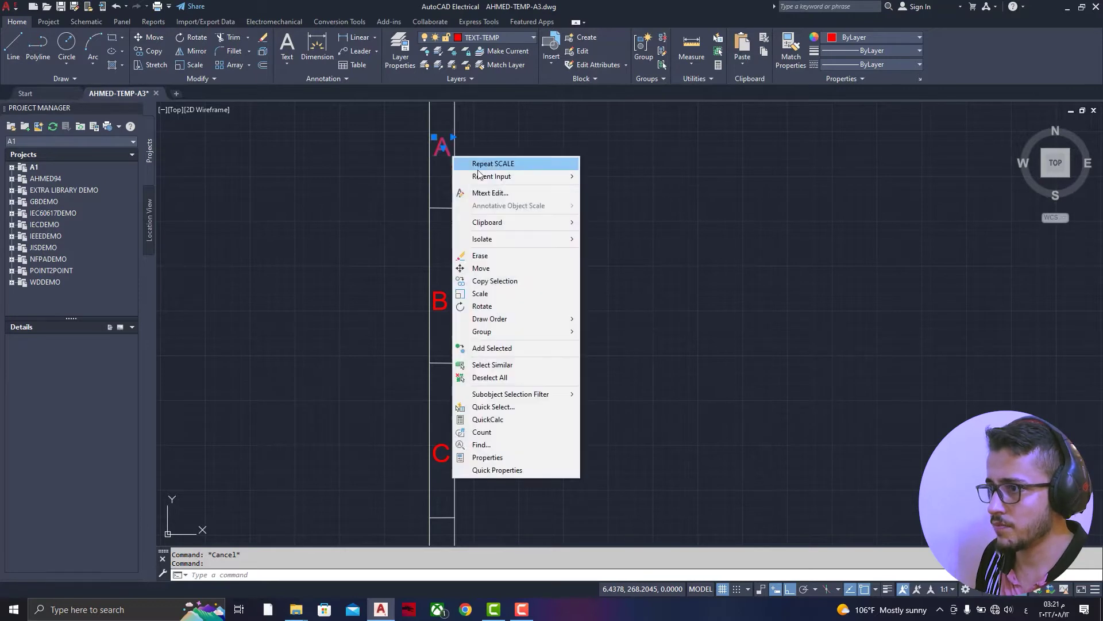
{"action": "left_click", "coordinate": [201, 66]}
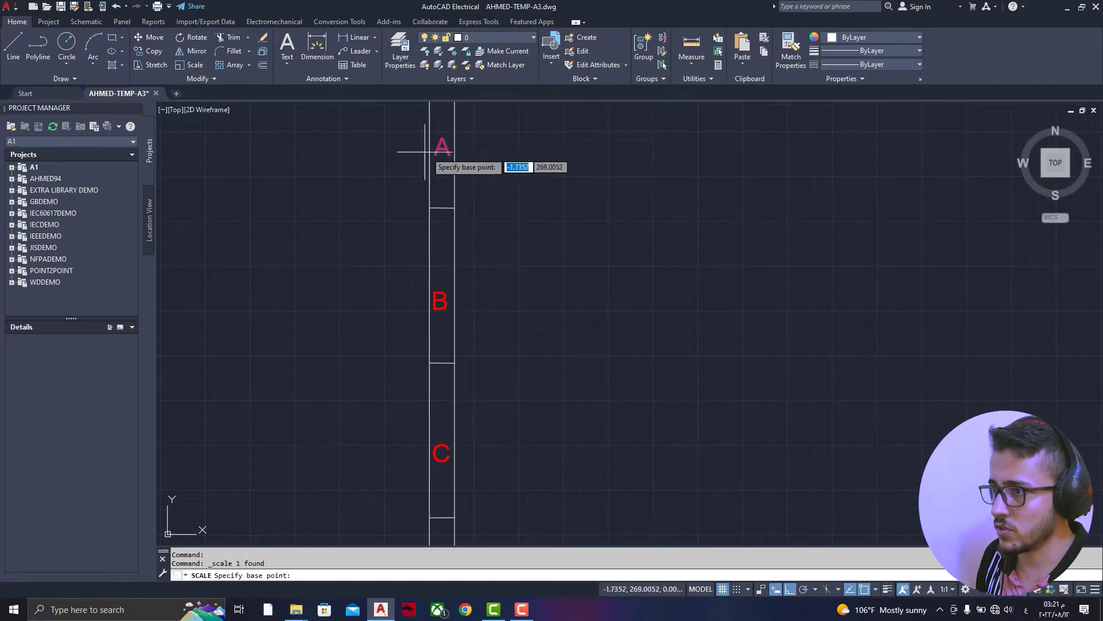
{"action": "left_click", "coordinate": [443, 148]}
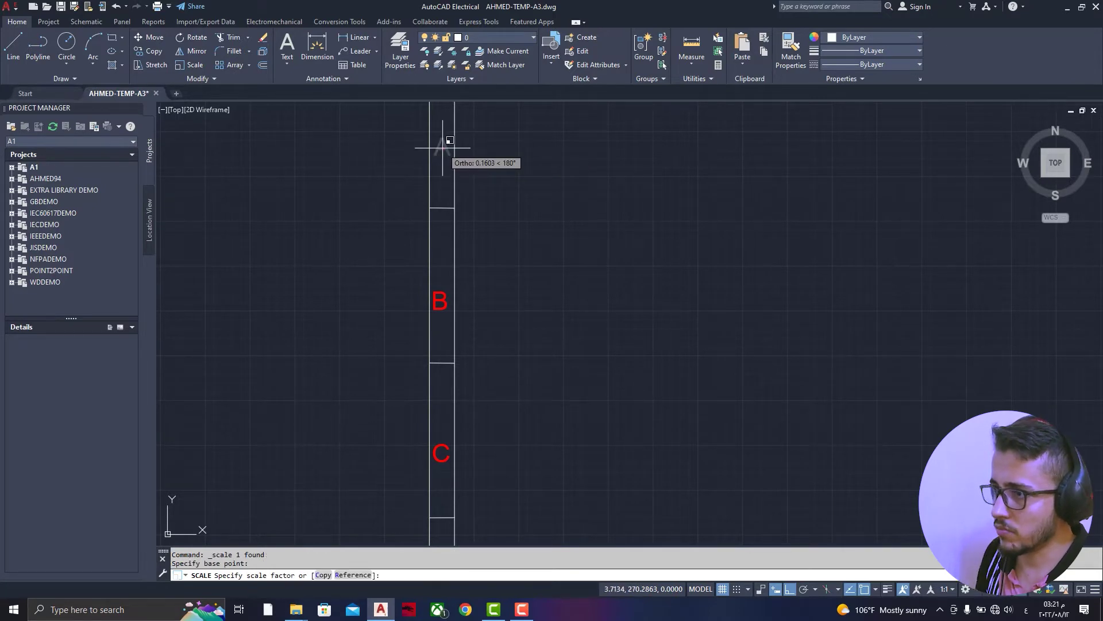
{"action": "type", "text": "0.8"}
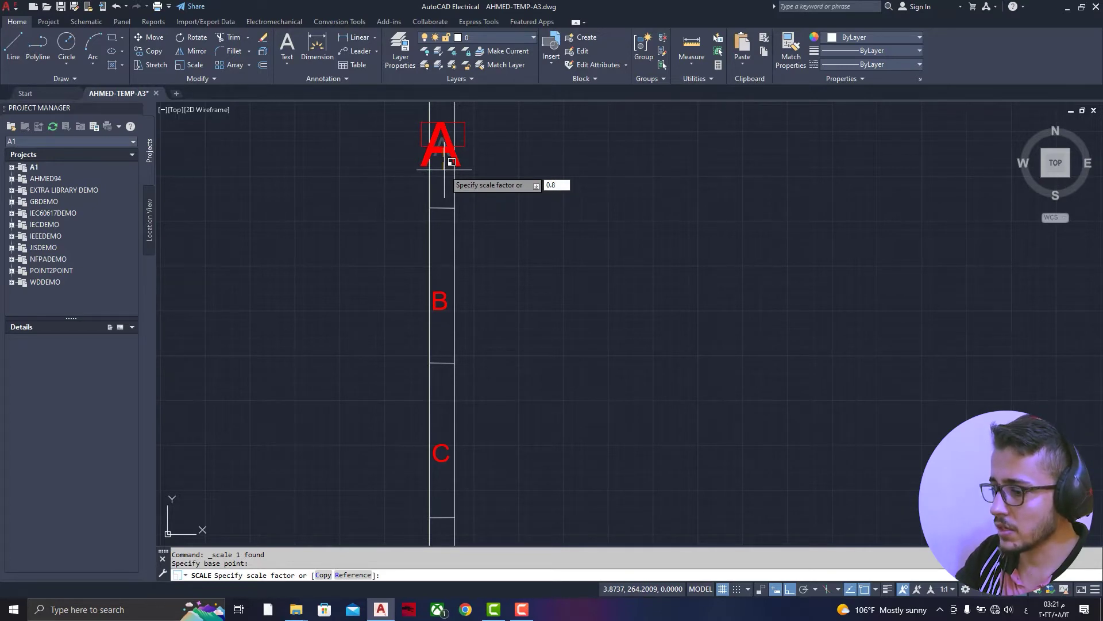
{"action": "key", "text": "Return"}
{"action": "scroll", "coordinate": [500, 258], "scroll_direction": "down", "scroll_amount": 2}
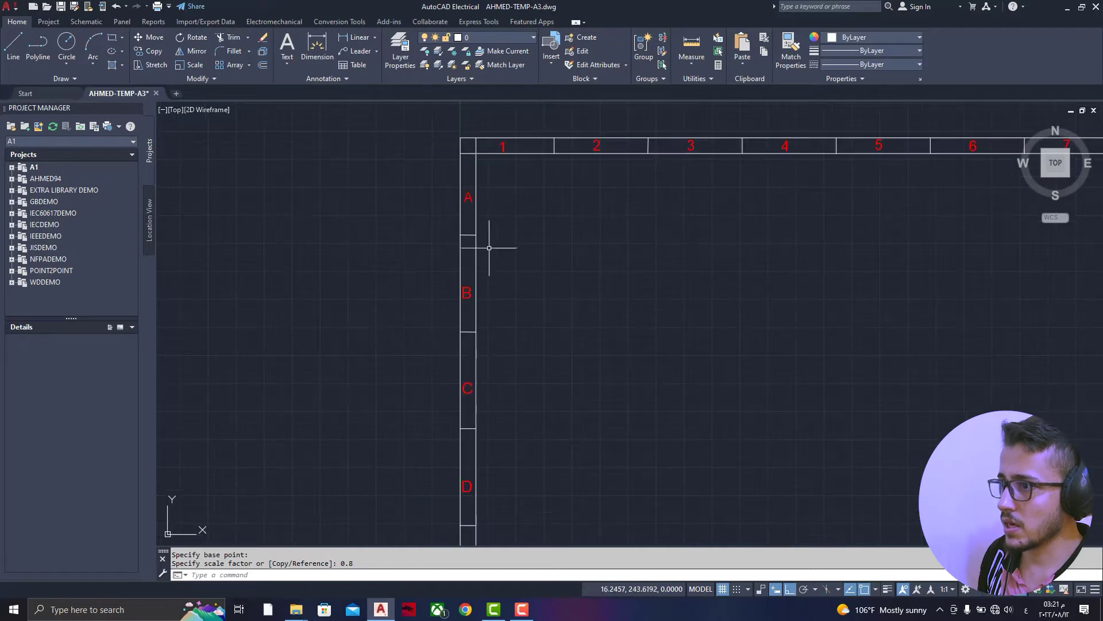
{"action": "scroll", "coordinate": [469, 202], "scroll_direction": "up", "scroll_amount": 2}
{"action": "left_click", "coordinate": [466, 189]}
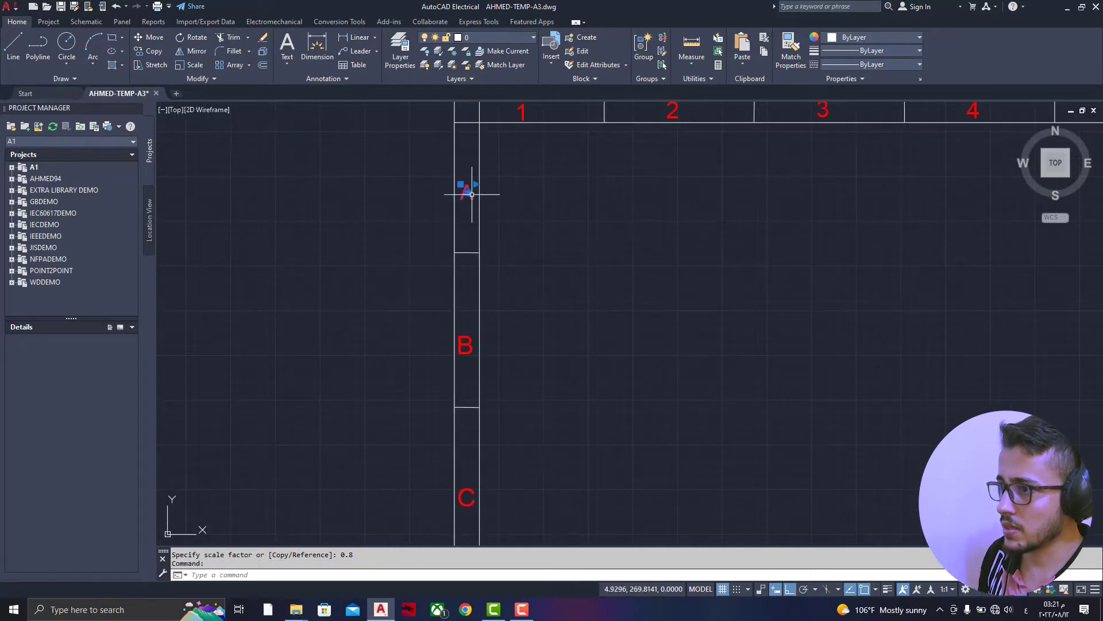
- Match the A label's text properties onto the B and C row labels
{"action": "left_click", "coordinate": [797, 64]}
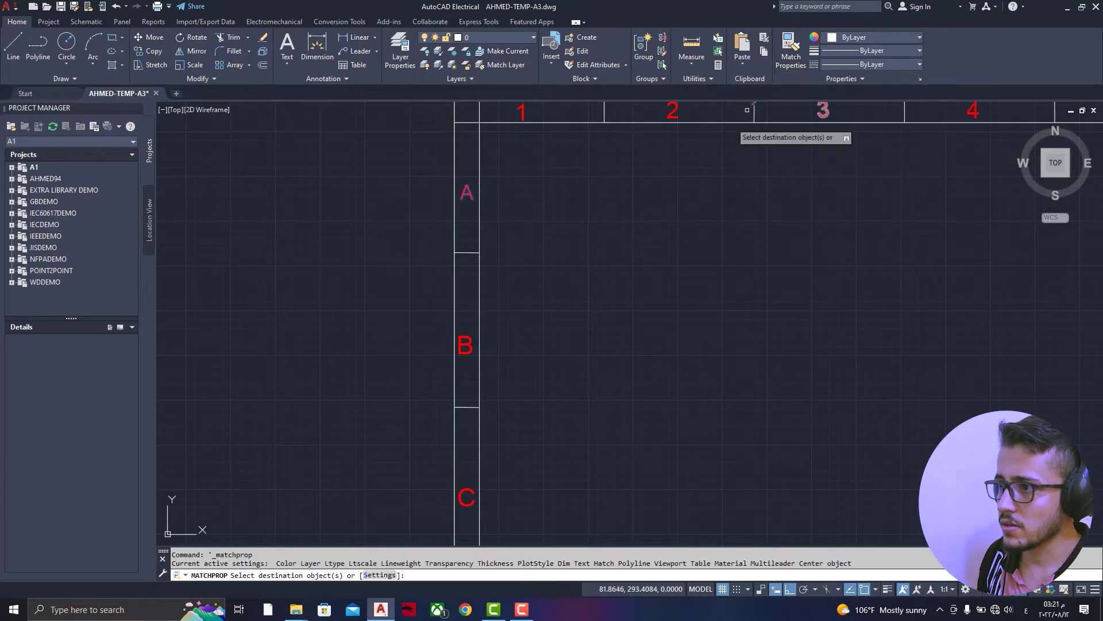
{"action": "left_click", "coordinate": [465, 344]}
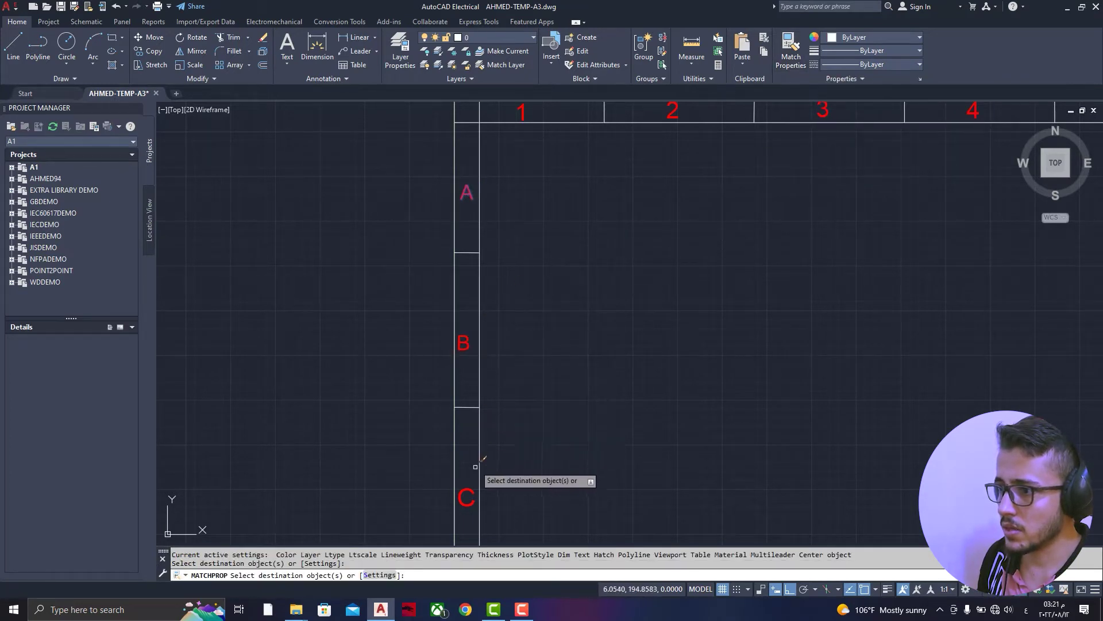
{"action": "left_click", "coordinate": [467, 489]}
{"action": "scroll", "coordinate": [505, 290], "scroll_direction": "down", "scroll_amount": 4}
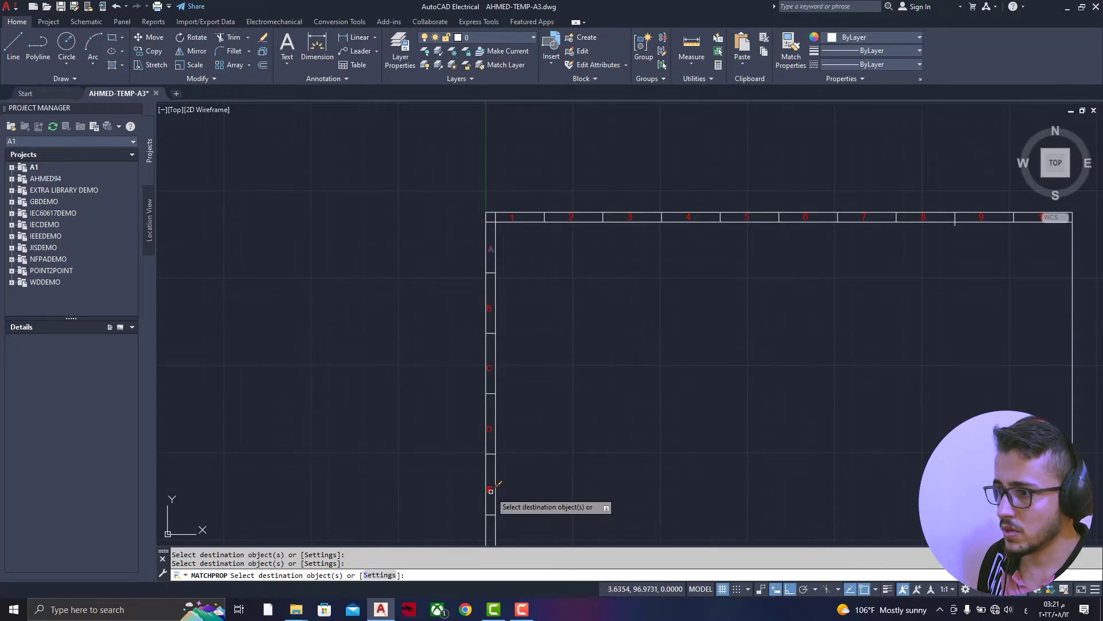
{"action": "scroll", "coordinate": [491, 490], "scroll_direction": "down", "scroll_amount": 2}
{"action": "scroll", "coordinate": [509, 487], "scroll_direction": "up", "scroll_amount": 5}
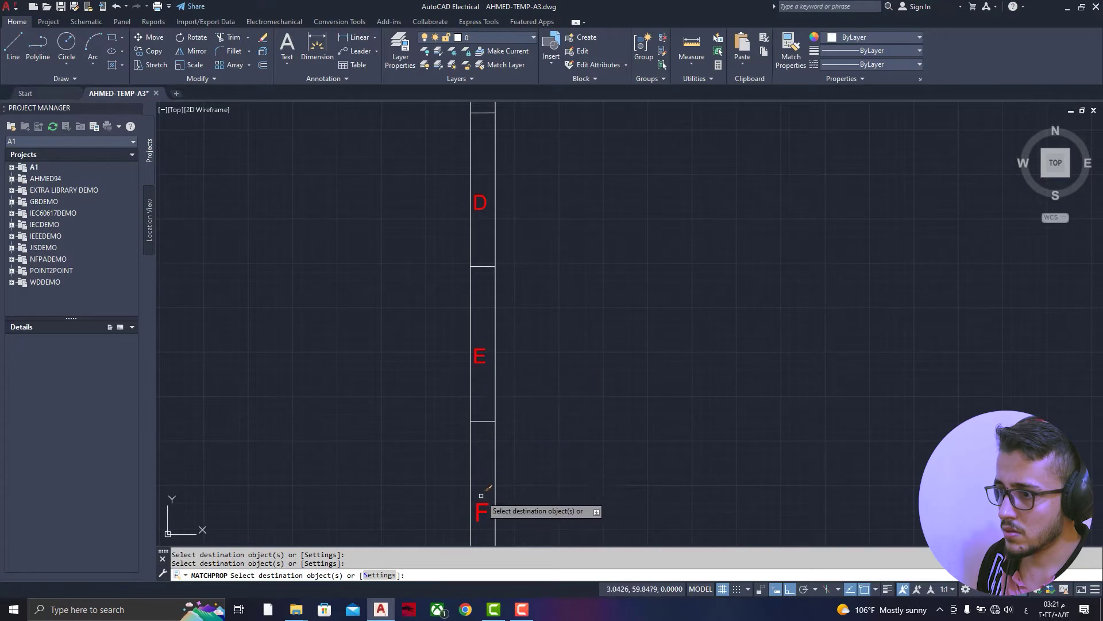
{"action": "scroll", "coordinate": [575, 422], "scroll_direction": "down", "scroll_amount": 4}
{"action": "scroll", "coordinate": [586, 212], "scroll_direction": "down", "scroll_amount": 2}
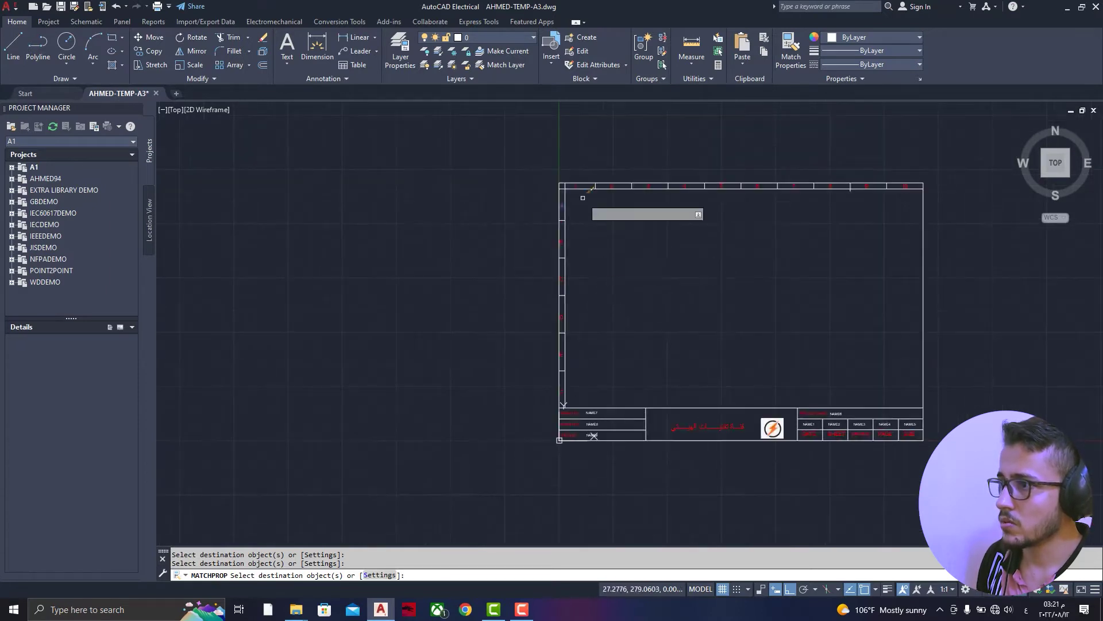
{"action": "scroll", "coordinate": [584, 180], "scroll_direction": "up", "scroll_amount": 8}
{"action": "scroll", "coordinate": [586, 318], "scroll_direction": "up", "scroll_amount": 3}
- Apply the A label's reduced text size to column labels 1 and 2
{"action": "left_click", "coordinate": [565, 334]}
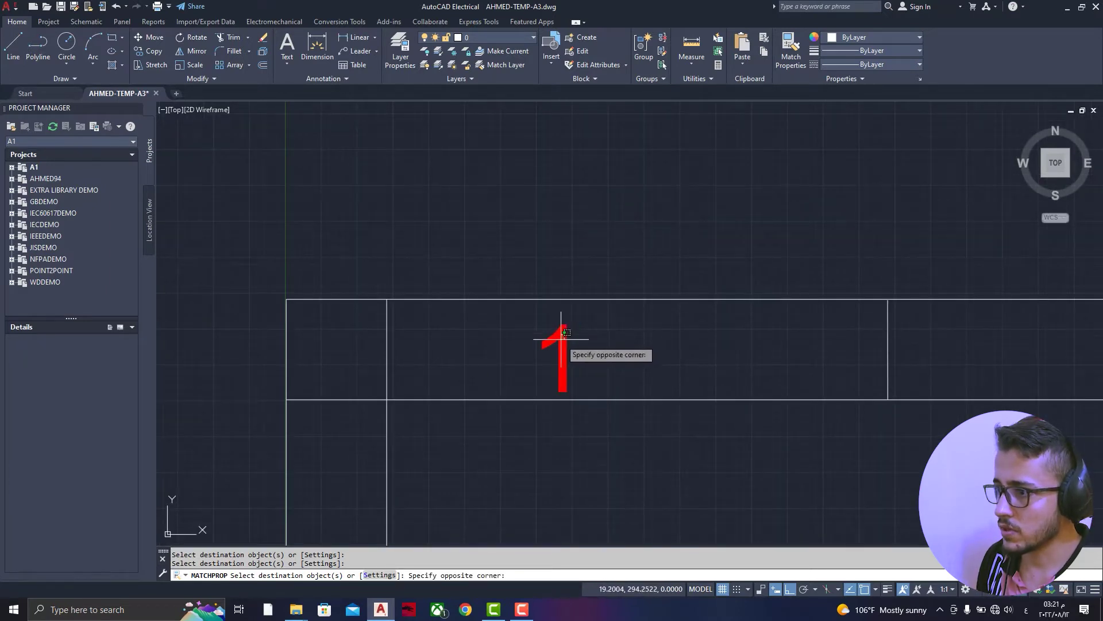
{"action": "left_click", "coordinate": [565, 337]}
{"action": "left_click", "coordinate": [564, 338]}
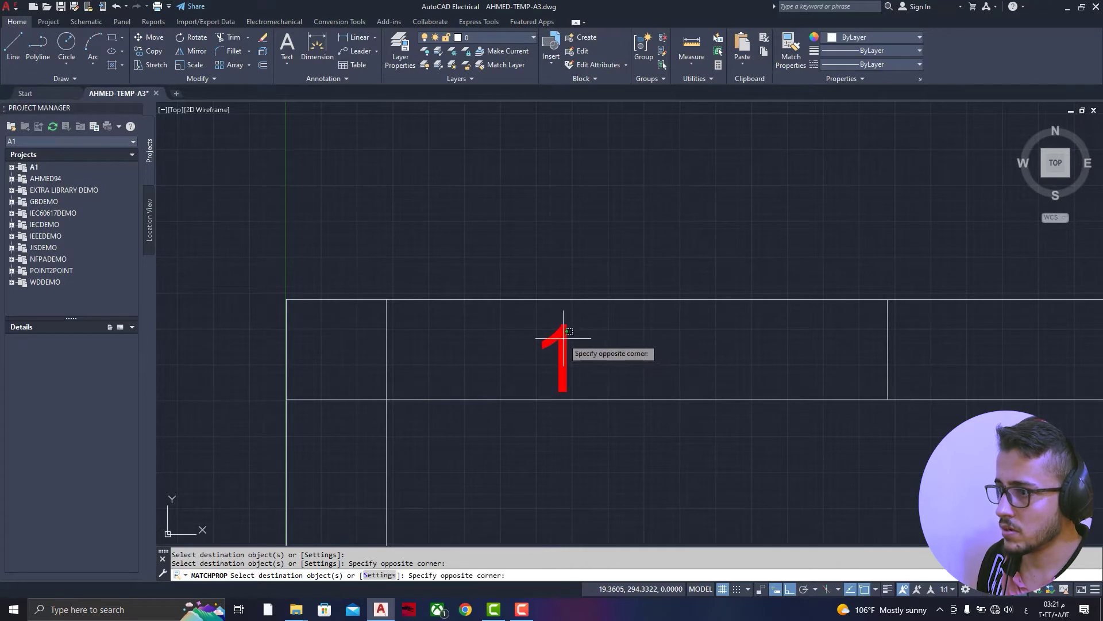
{"action": "left_click", "coordinate": [581, 338]}
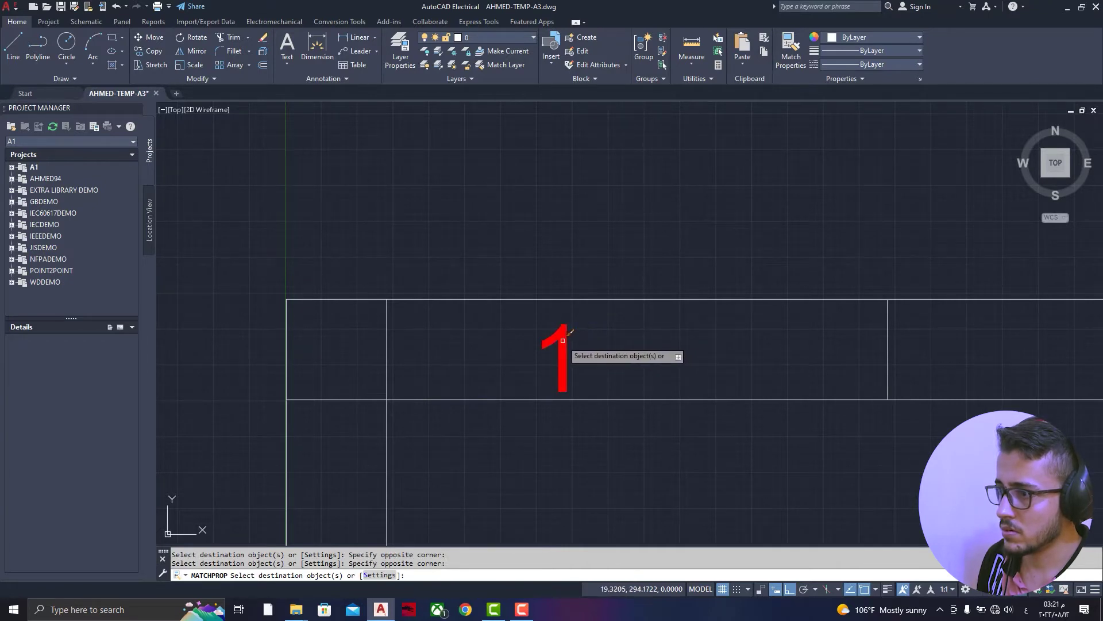
{"action": "left_click", "coordinate": [567, 347]}
{"action": "scroll", "coordinate": [567, 347], "scroll_direction": "down", "scroll_amount": 4}
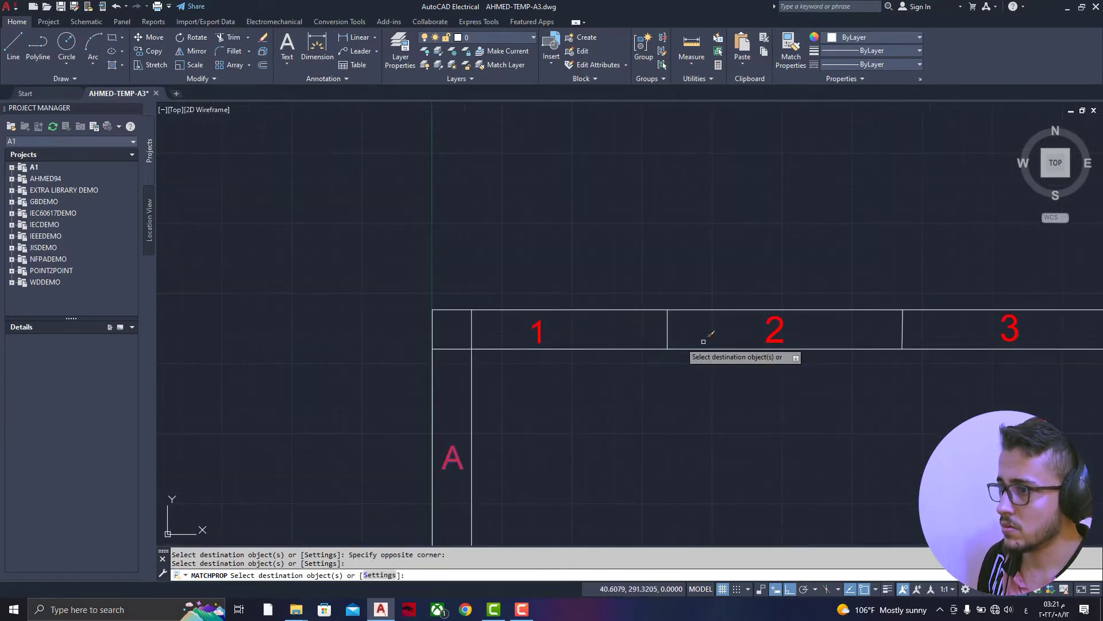
{"action": "left_click", "coordinate": [1017, 348]}
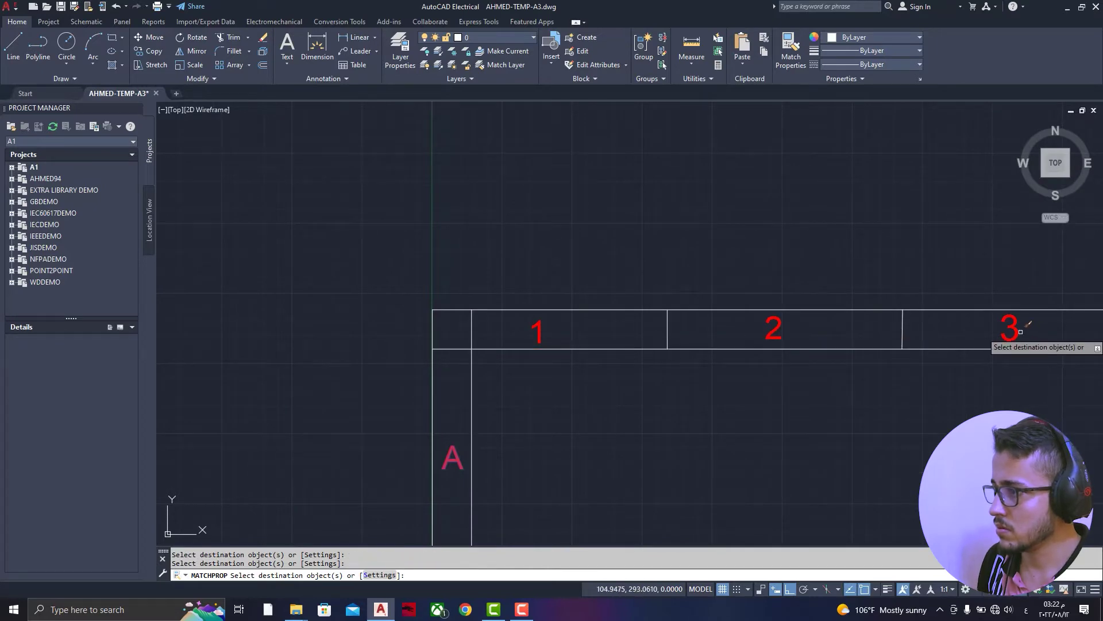
{"action": "middle_click_drag", "start_coordinate": [1029, 333], "coordinate": [784, 319]}
{"action": "scroll", "coordinate": [938, 322], "scroll_direction": "up", "scroll_amount": 2}
{"action": "scroll", "coordinate": [937, 322], "scroll_direction": "up", "scroll_amount": 2}
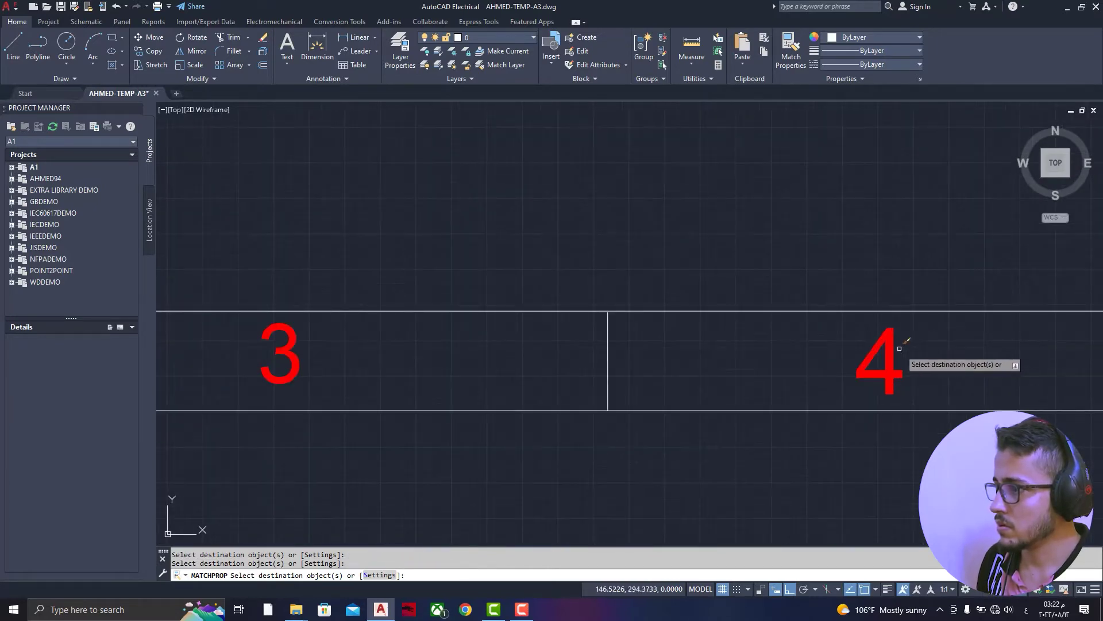
{"action": "scroll", "coordinate": [785, 351], "scroll_direction": "down", "scroll_amount": 6}
{"action": "scroll", "coordinate": [982, 352], "scroll_direction": "up", "scroll_amount": 4}
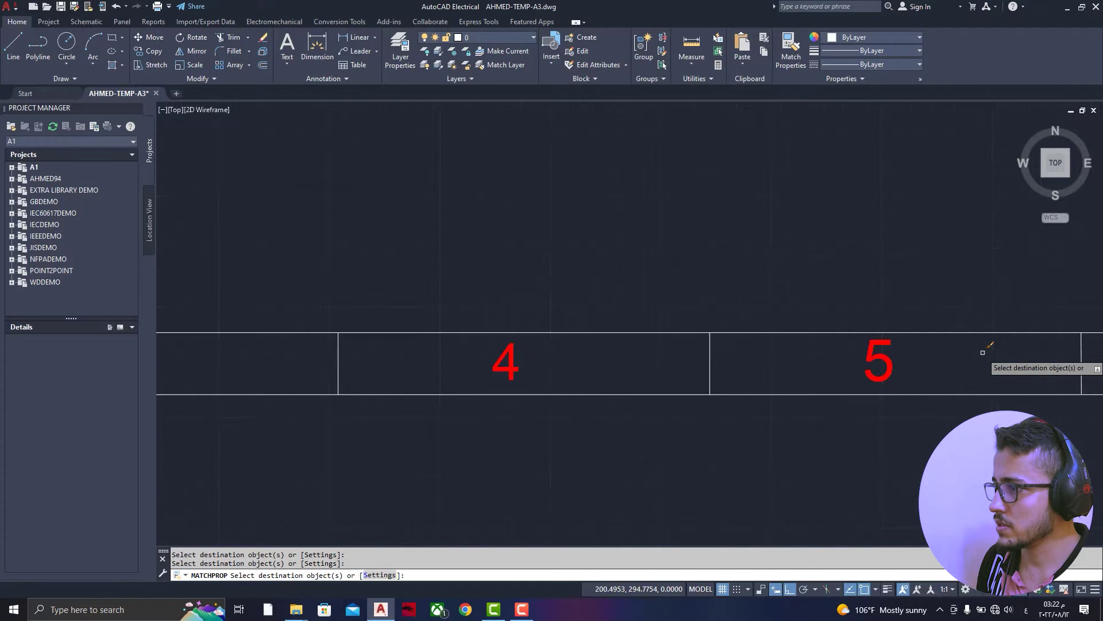
- Restyle the column 5 label to match the A label
{"action": "left_click", "coordinate": [891, 367]}
{"action": "left_click", "coordinate": [848, 377]}
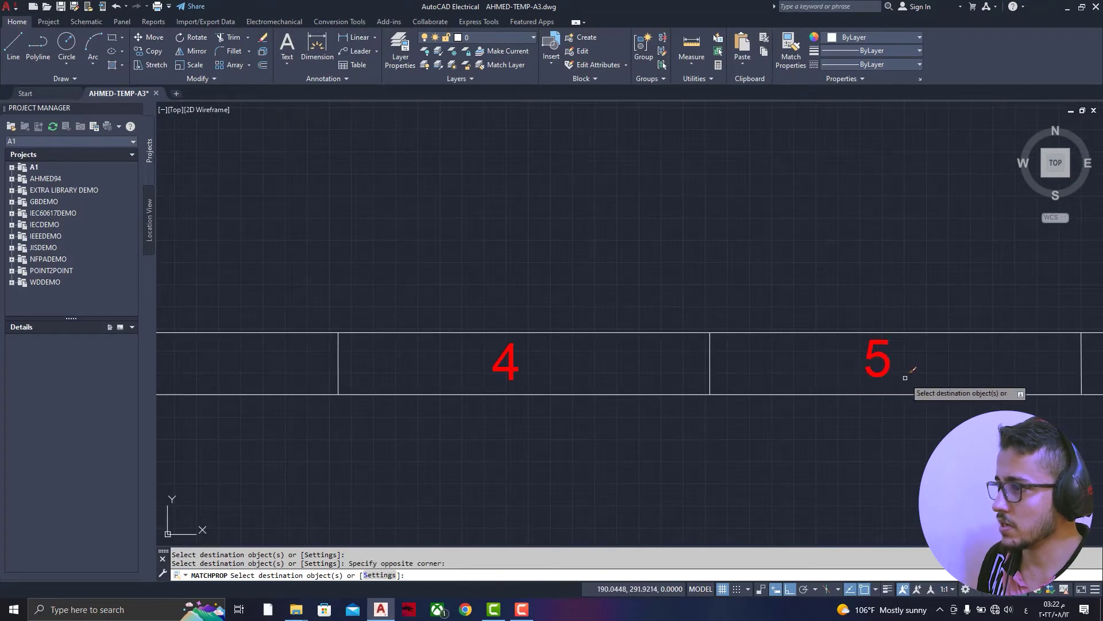
{"action": "left_click", "coordinate": [882, 365]}
{"action": "left_click", "coordinate": [804, 382]}
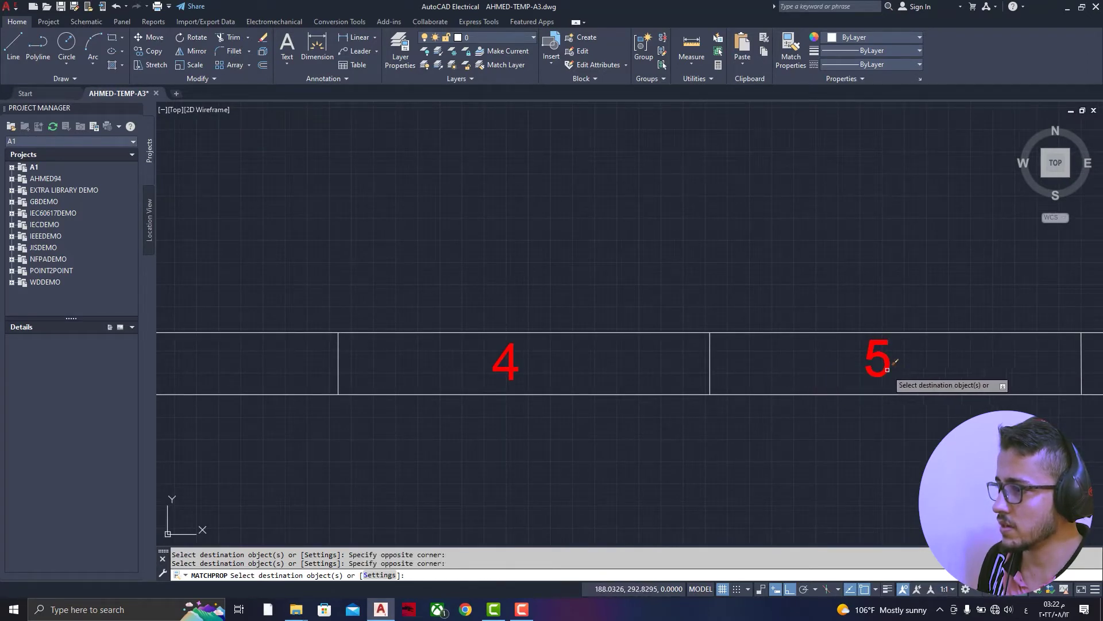
{"action": "scroll", "coordinate": [862, 380], "scroll_direction": "down", "scroll_amount": 5}
{"action": "scroll", "coordinate": [960, 374], "scroll_direction": "up", "scroll_amount": 3}
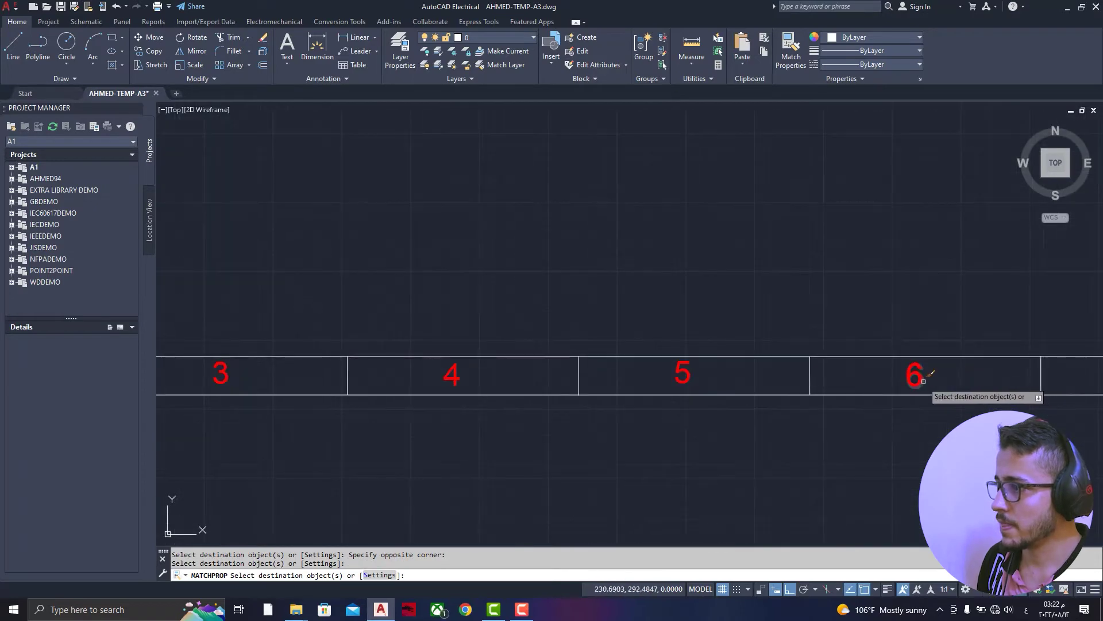
{"action": "scroll", "coordinate": [956, 376], "scroll_direction": "down", "scroll_amount": 3}
{"action": "scroll", "coordinate": [949, 376], "scroll_direction": "up", "scroll_amount": 1}
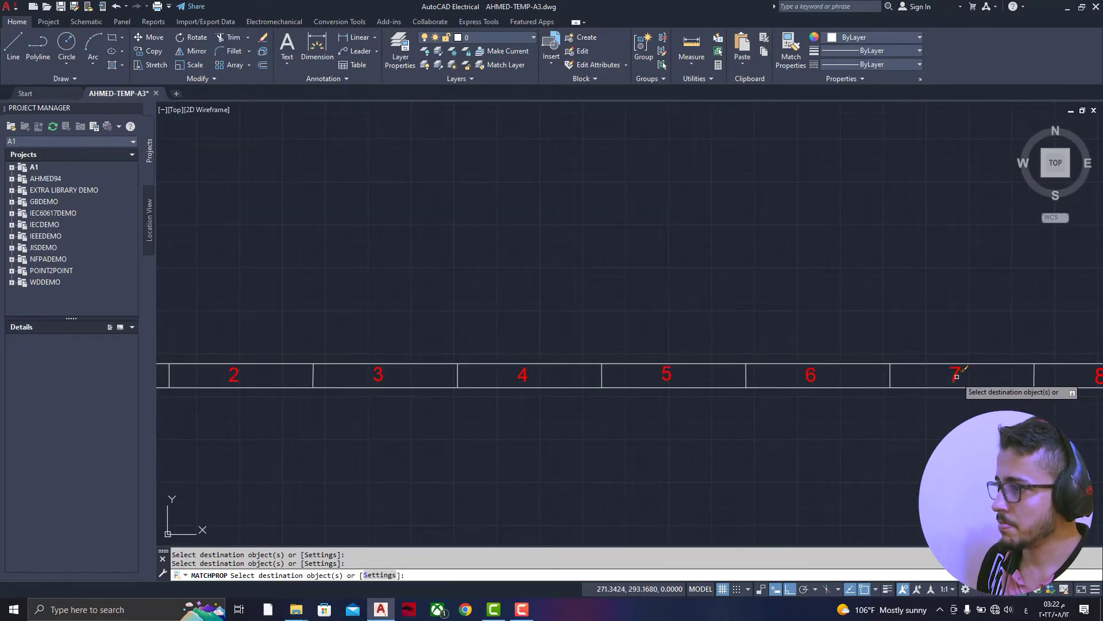
{"action": "scroll", "coordinate": [948, 379], "scroll_direction": "down", "scroll_amount": 3}
{"action": "scroll", "coordinate": [949, 382], "scroll_direction": "up", "scroll_amount": 3}
{"action": "scroll", "coordinate": [848, 372], "scroll_direction": "up", "scroll_amount": 4}
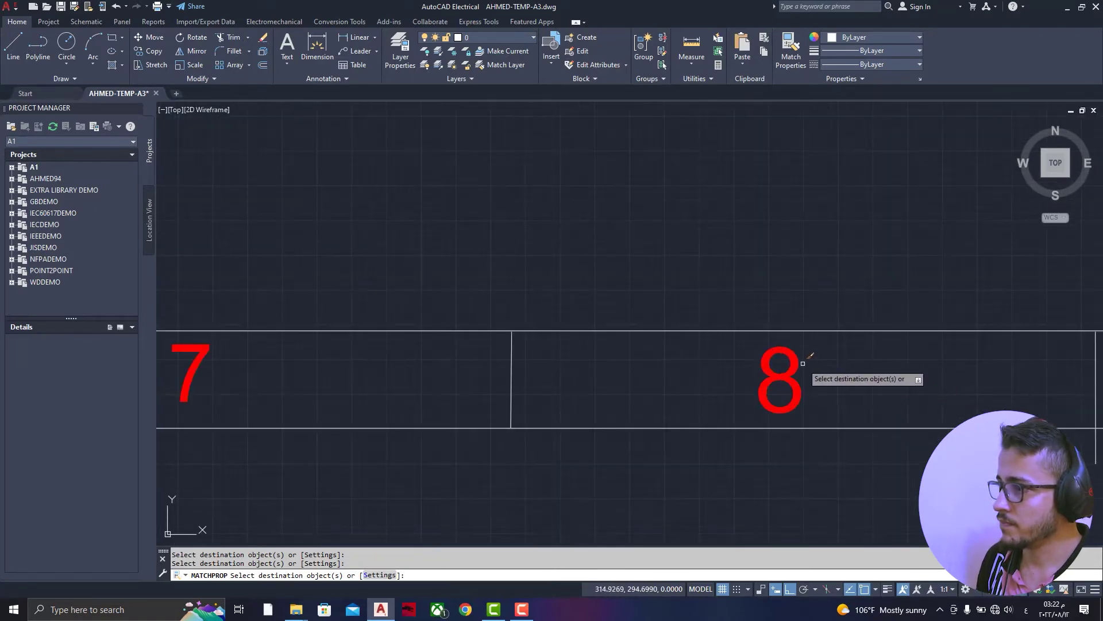
- Restyle column labels 8 and 9 to match, then end the property match
{"action": "left_click", "coordinate": [826, 374]}
{"action": "left_click", "coordinate": [805, 368]}
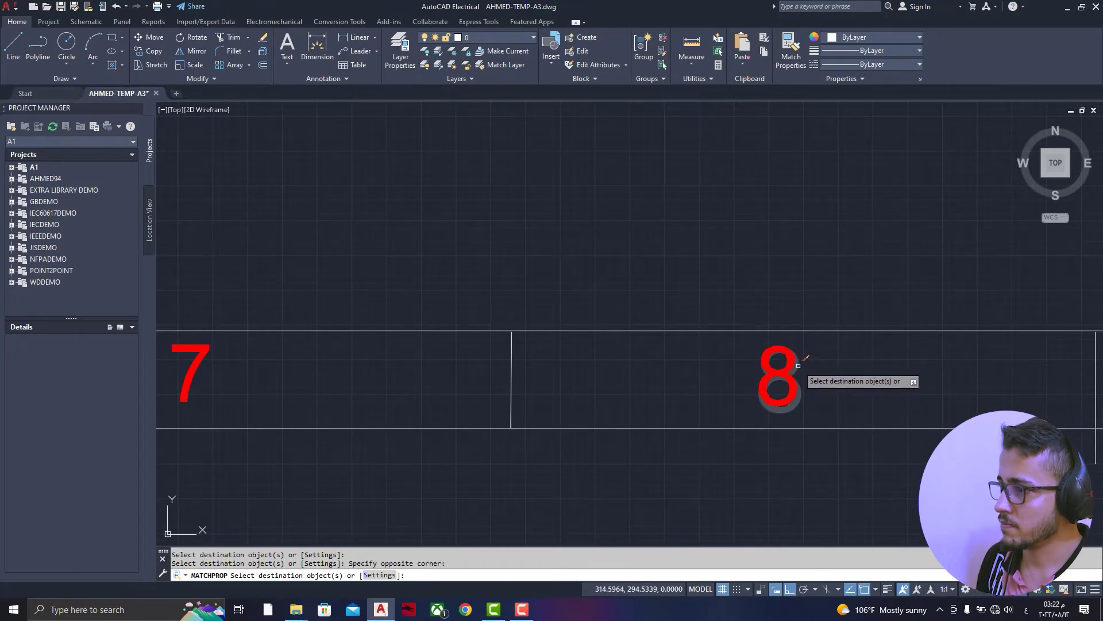
{"action": "scroll", "coordinate": [806, 369], "scroll_direction": "down", "scroll_amount": 4}
{"action": "left_click", "coordinate": [1000, 368]}
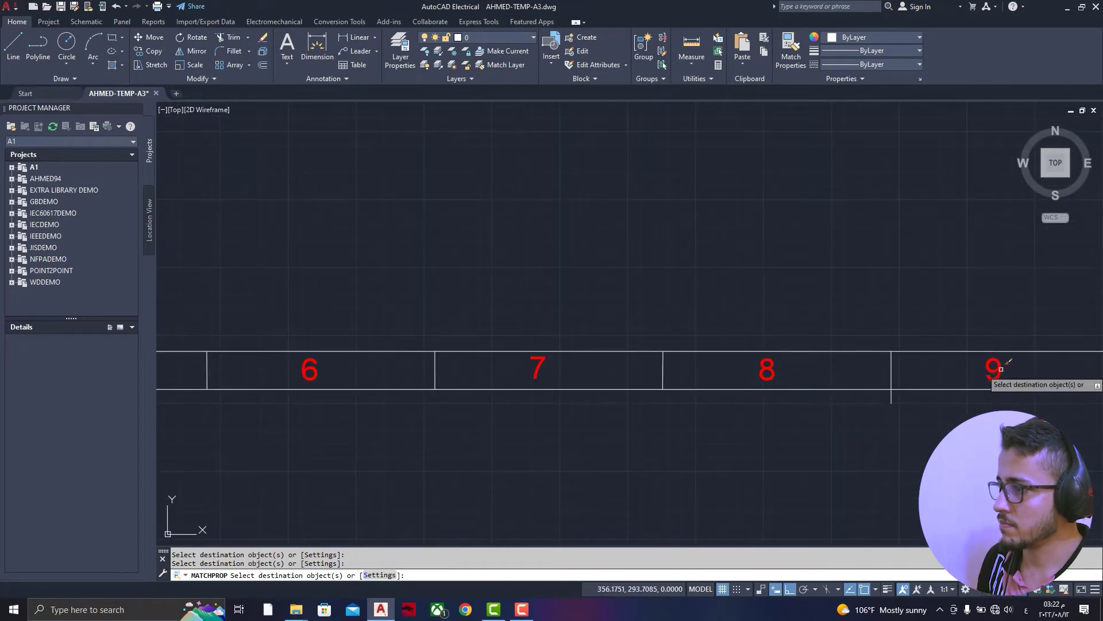
{"action": "scroll", "coordinate": [792, 357], "scroll_direction": "down", "scroll_amount": 3}
{"action": "scroll", "coordinate": [942, 349], "scroll_direction": "up", "scroll_amount": 4}
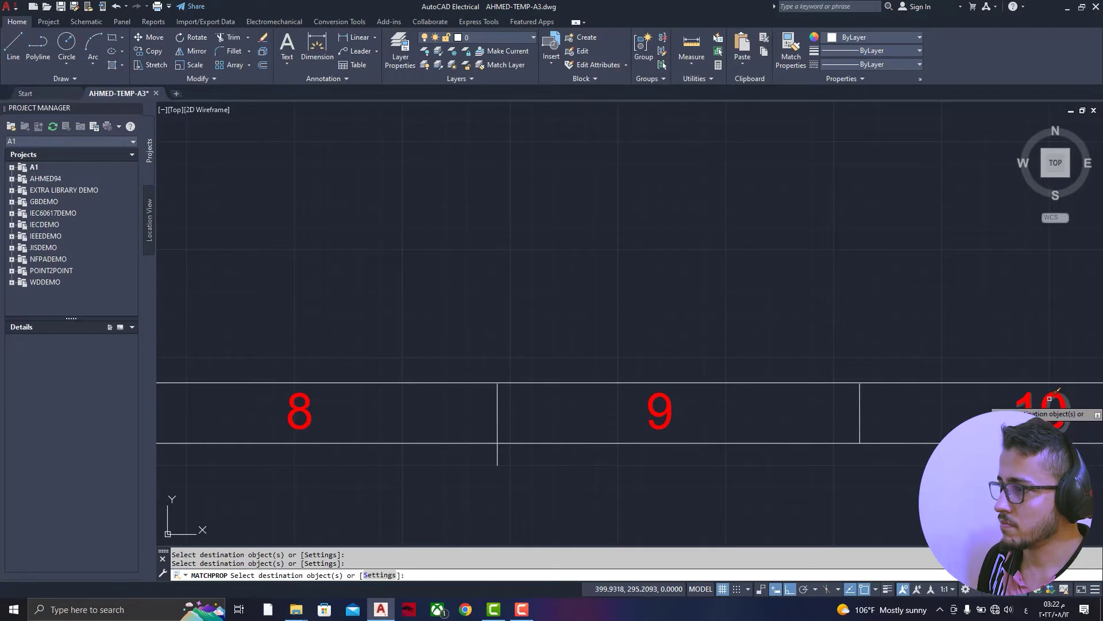
{"action": "scroll", "coordinate": [742, 412], "scroll_direction": "down", "scroll_amount": 3}
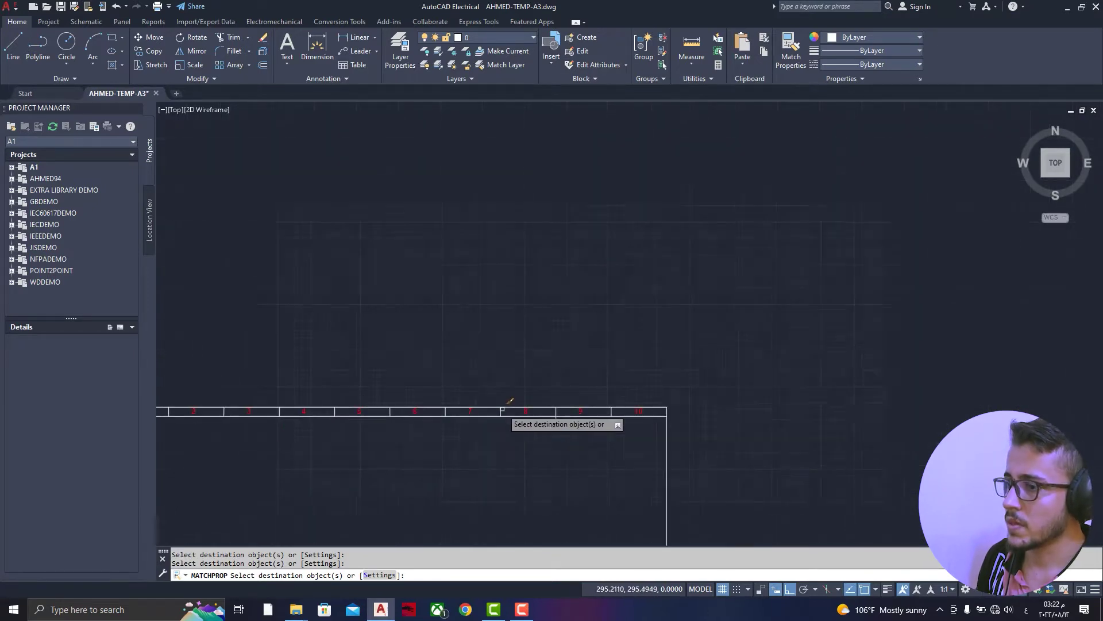
{"action": "key", "text": "Return"}
{"action": "scroll", "coordinate": [551, 381], "scroll_direction": "down", "scroll_amount": 5}
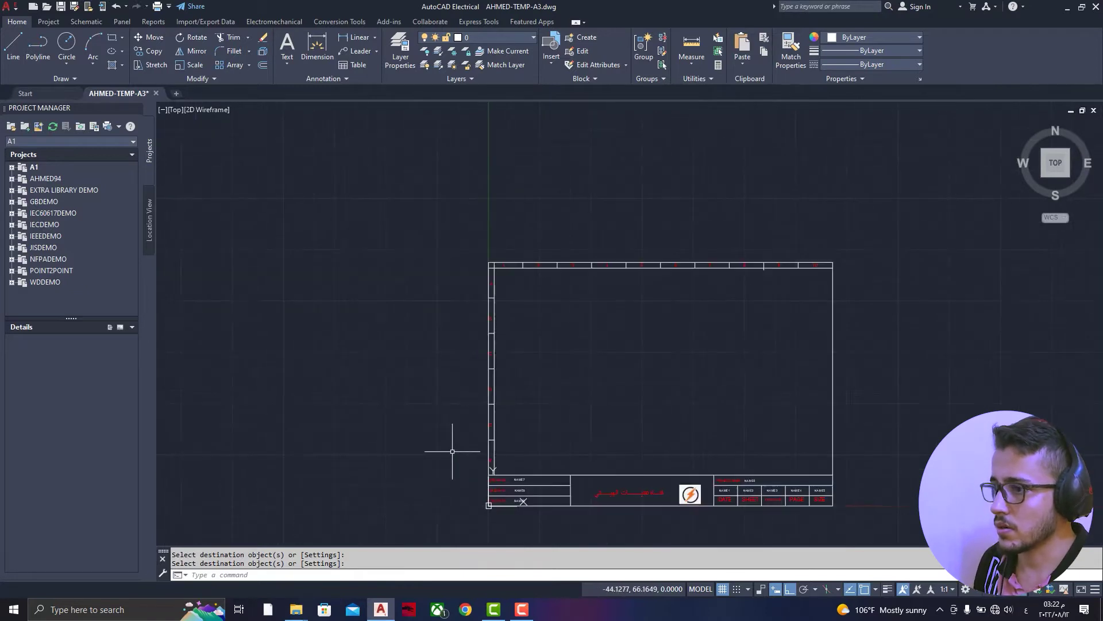
{"action": "scroll", "coordinate": [382, 352], "scroll_direction": "up", "scroll_amount": 2}
{"action": "scroll", "coordinate": [458, 369], "scroll_direction": "up", "scroll_amount": 3}
{"action": "scroll", "coordinate": [479, 417], "scroll_direction": "up", "scroll_amount": 2}
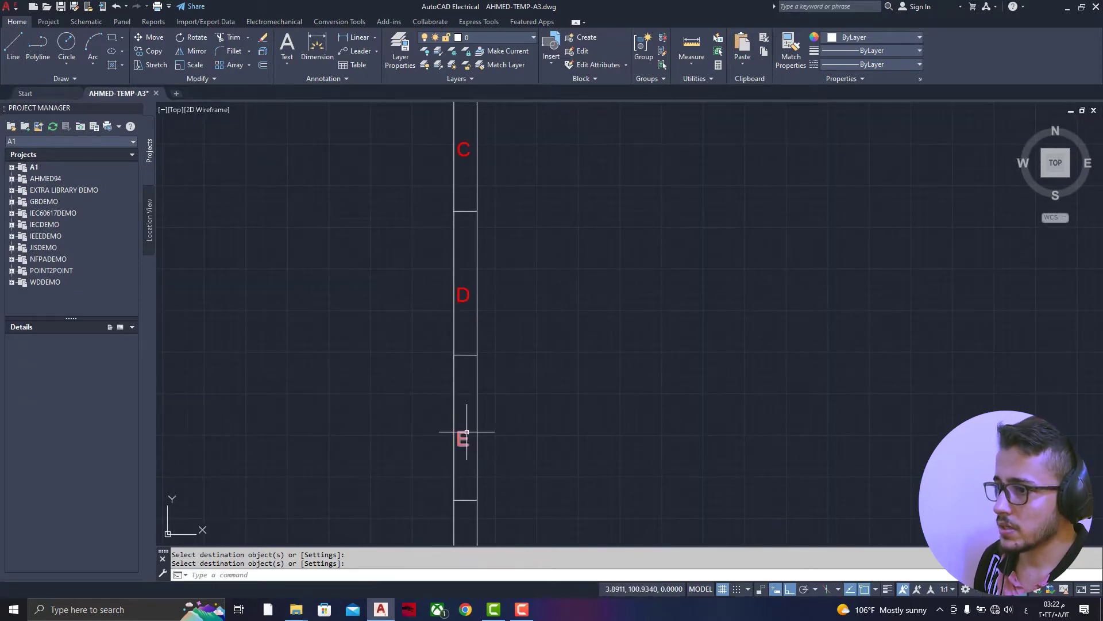
{"action": "key", "text": "Return"}
{"action": "left_click", "coordinate": [464, 439]}
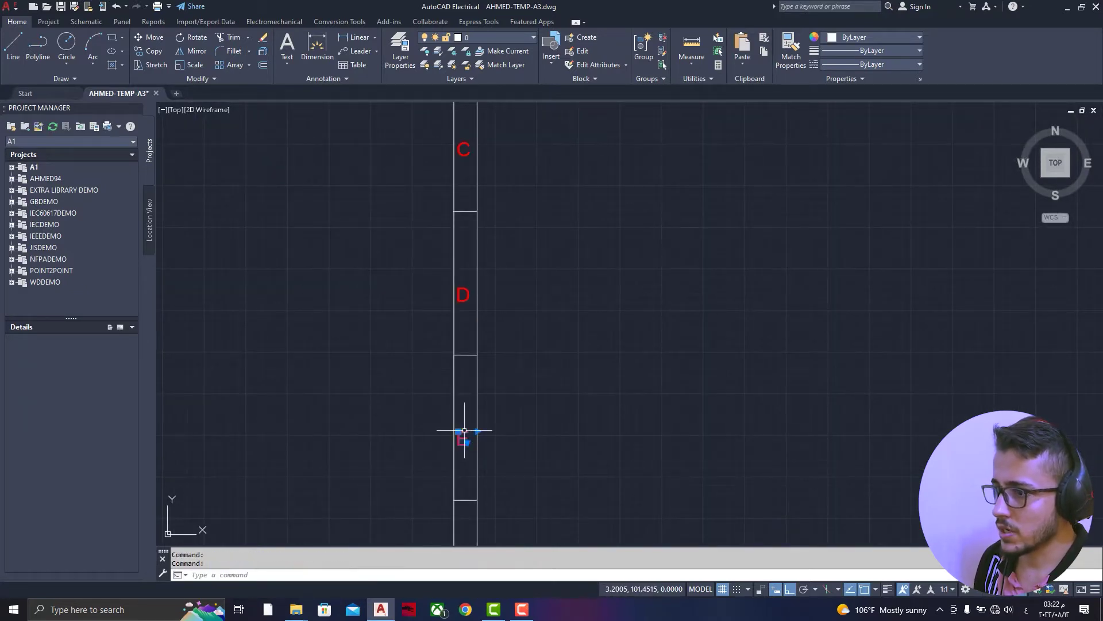
{"action": "key", "text": "Escape"}
{"action": "scroll", "coordinate": [571, 382], "scroll_direction": "down", "scroll_amount": 3}
{"action": "scroll", "coordinate": [478, 431], "scroll_direction": "up", "scroll_amount": 3}
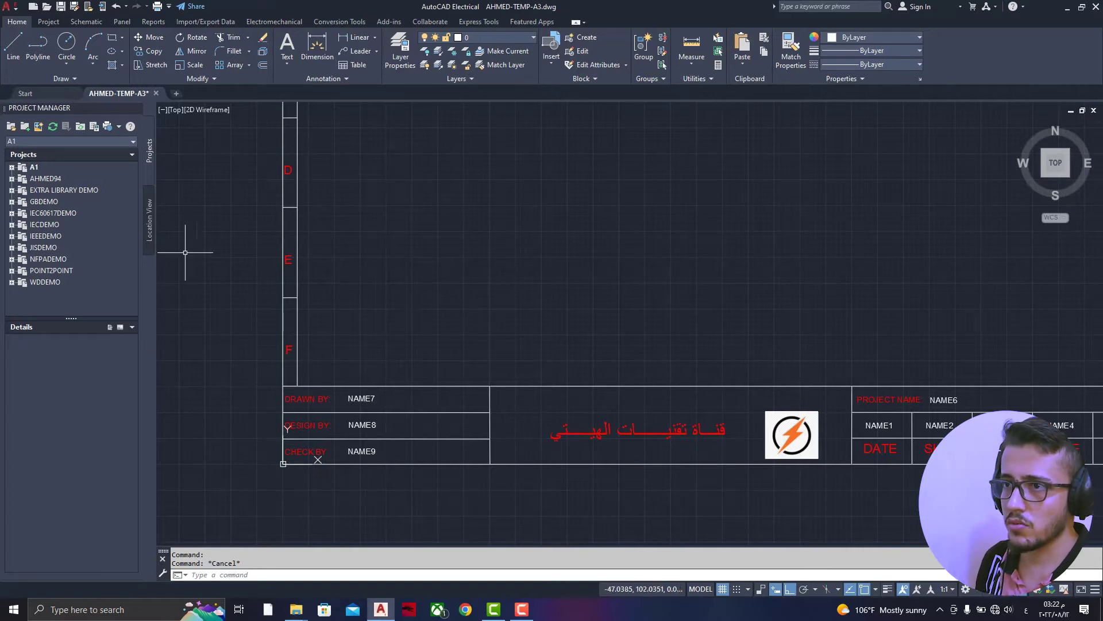
- Choose the WD_TB Attrib method in Title Block Setup and confirm it
{"action": "left_click", "coordinate": [55, 23]}
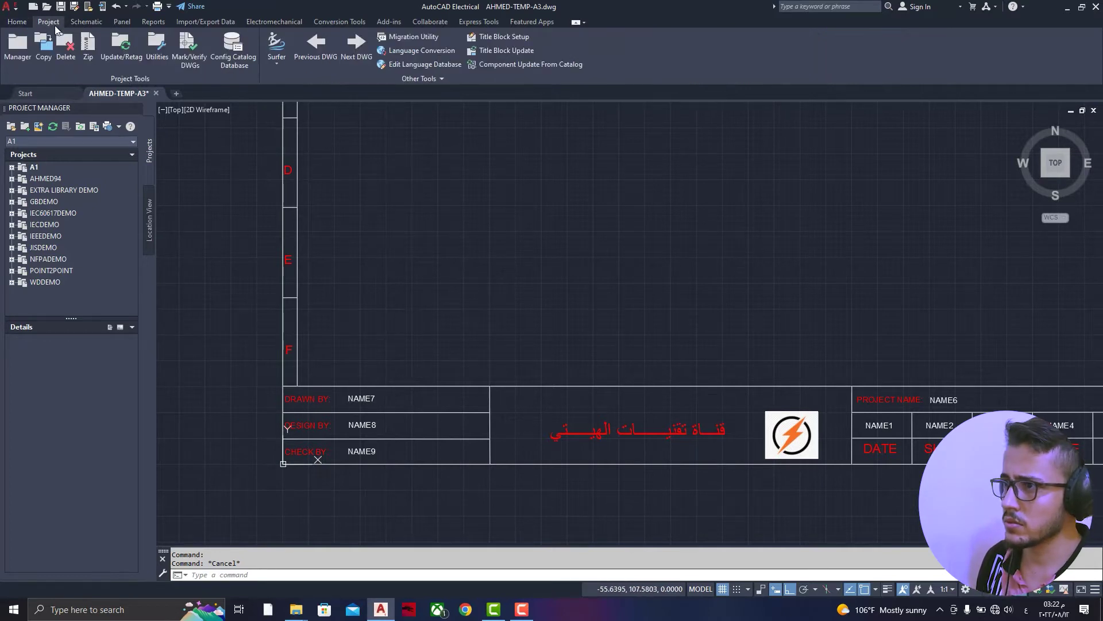
{"action": "left_click", "coordinate": [493, 38]}
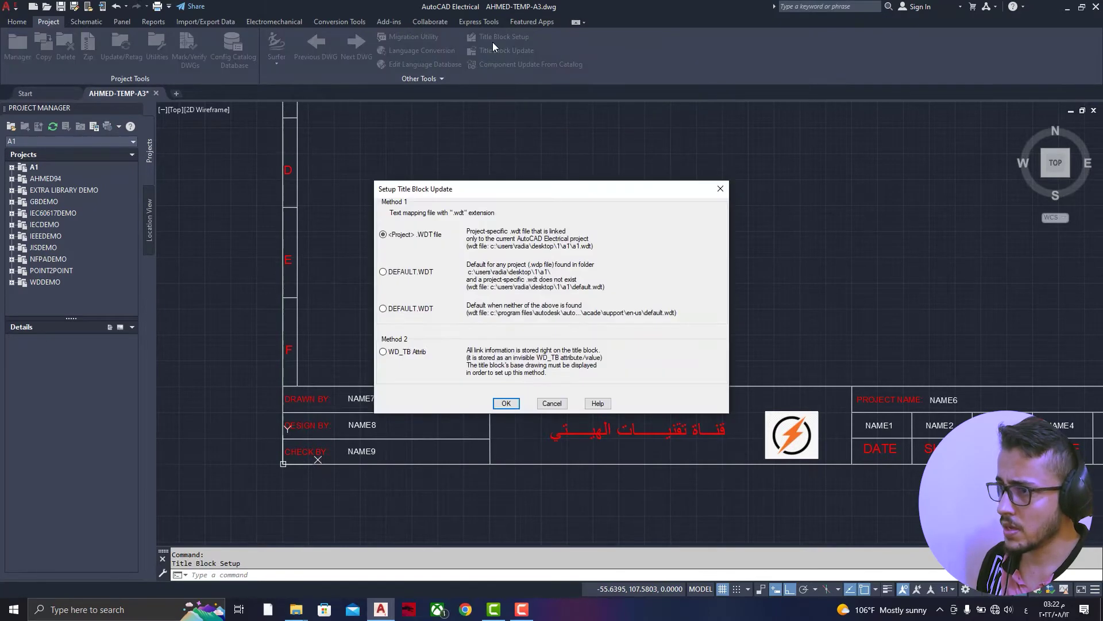
{"action": "left_click_drag", "start_coordinate": [514, 190], "coordinate": [504, 148]}
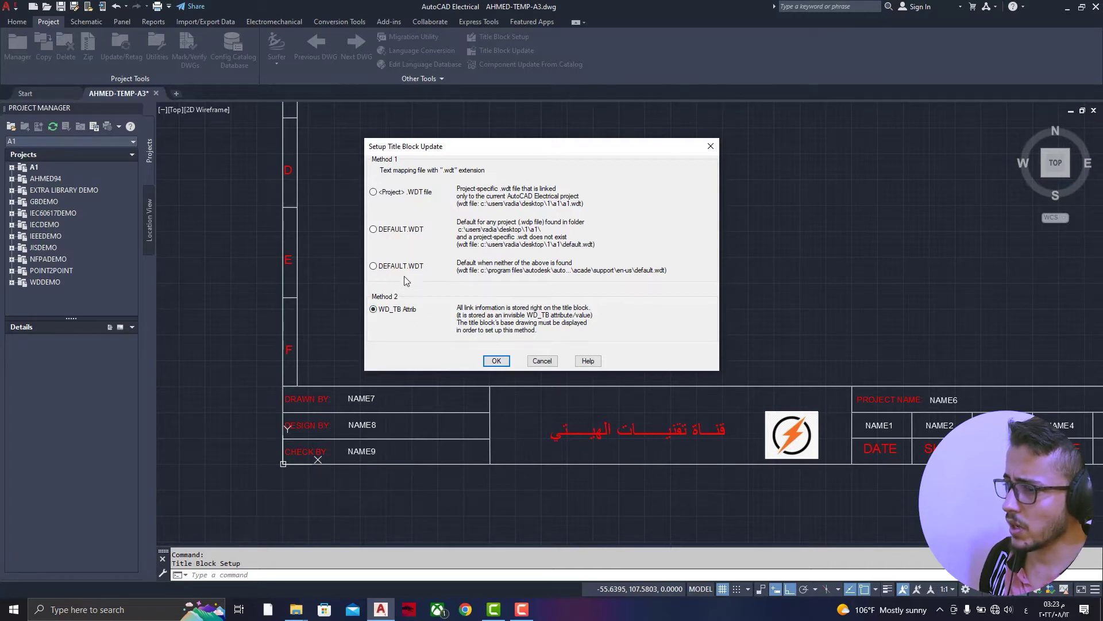
{"action": "left_click", "coordinate": [496, 361]}
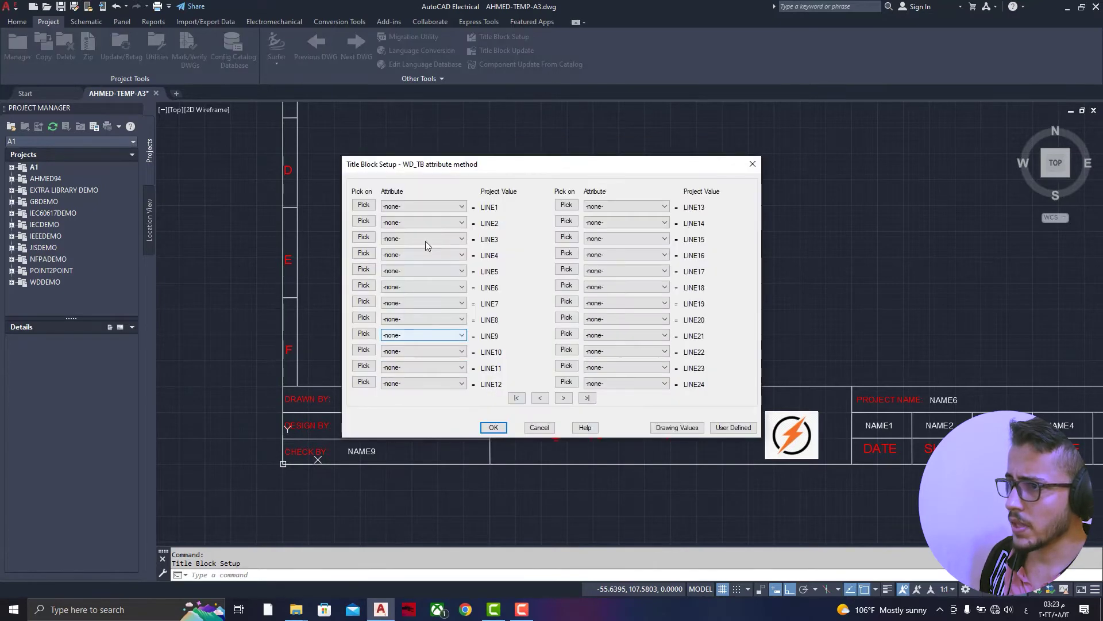
- Map LINE1 to NAME1 and LINE2 to NAME2 by picking them in the title block
{"action": "left_click_drag", "start_coordinate": [371, 117], "coordinate": [303, 96]}
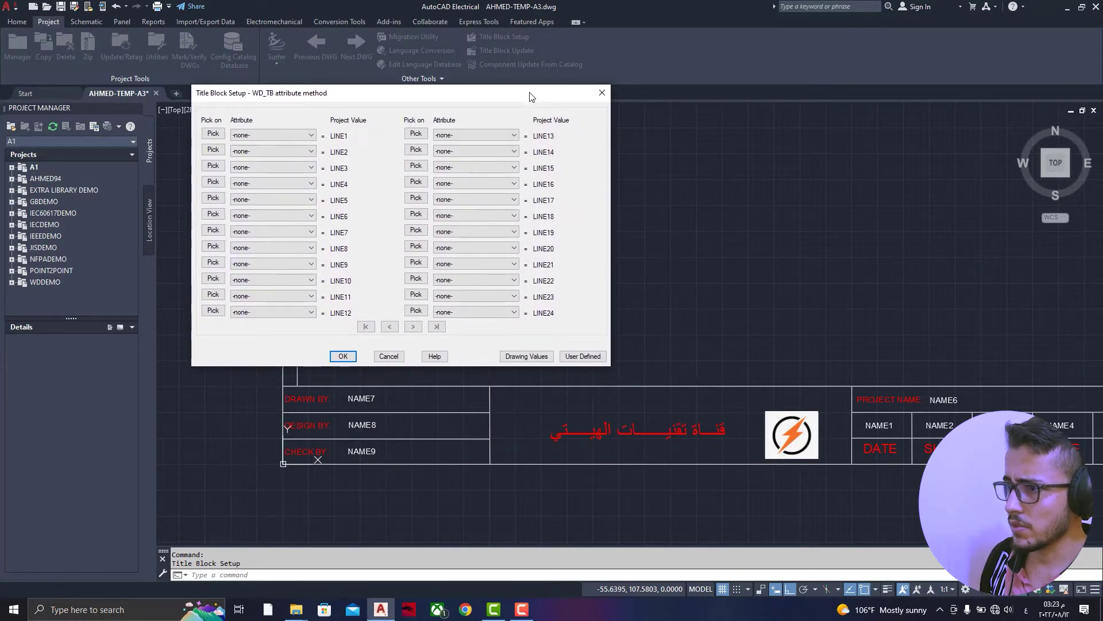
{"action": "left_click_drag", "start_coordinate": [529, 96], "coordinate": [392, 115]}
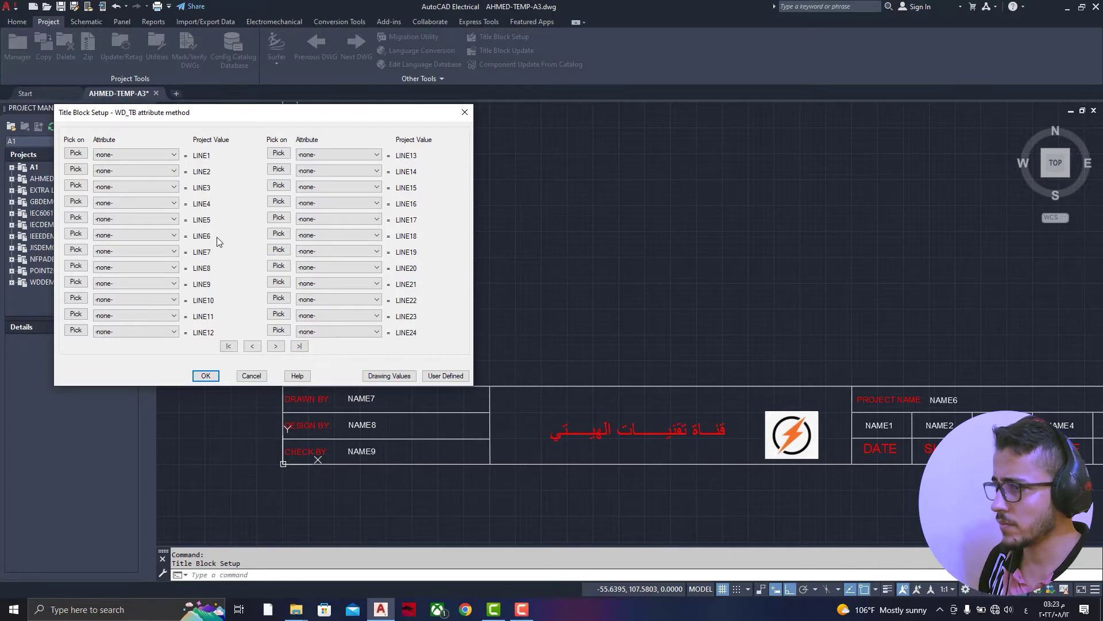
{"action": "left_click", "coordinate": [112, 160]}
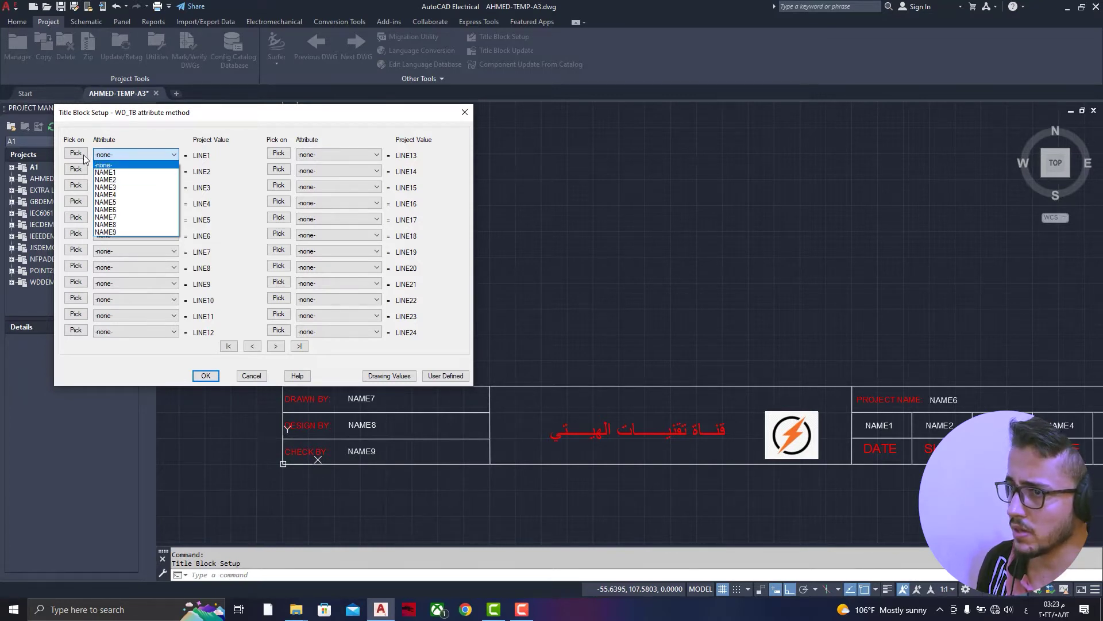
{"action": "left_click", "coordinate": [84, 154]}
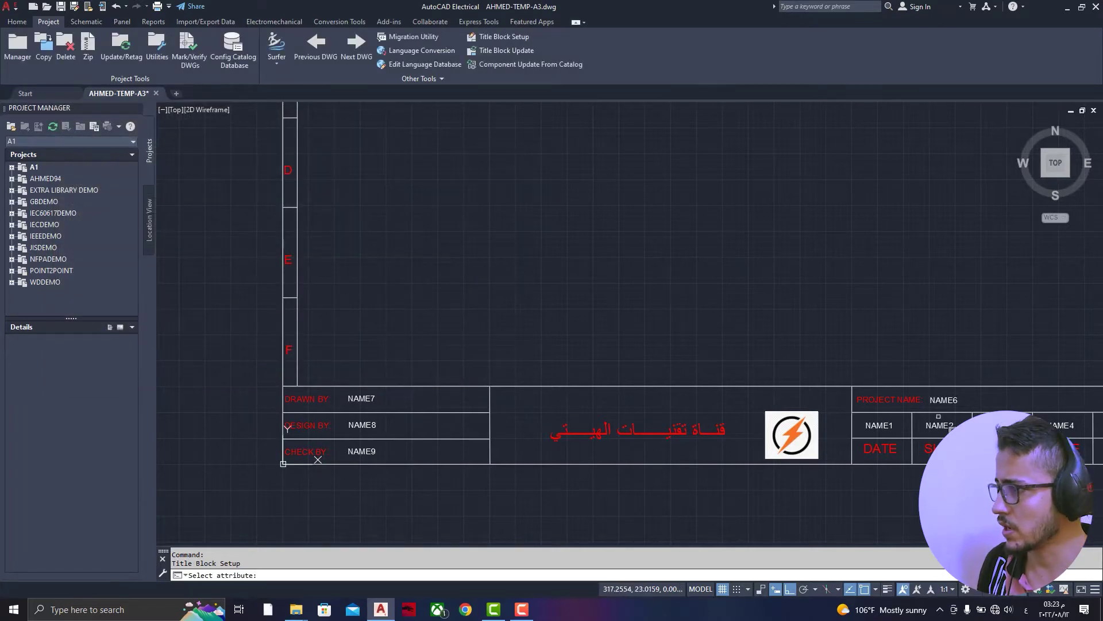
{"action": "left_click", "coordinate": [888, 424]}
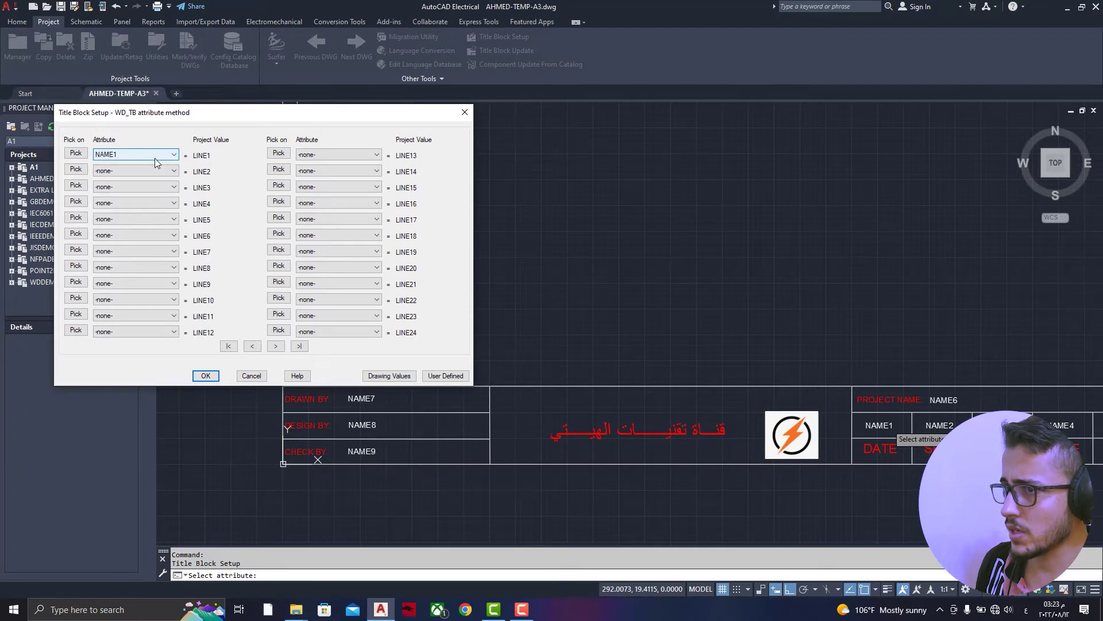
{"action": "left_click", "coordinate": [83, 171]}
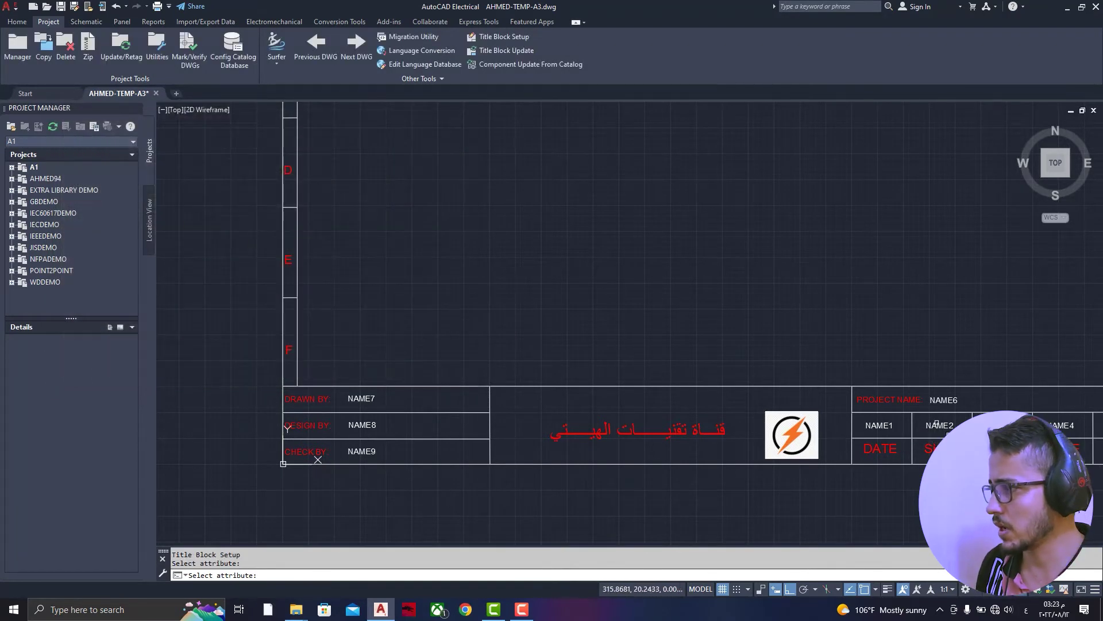
{"action": "left_click", "coordinate": [940, 425]}
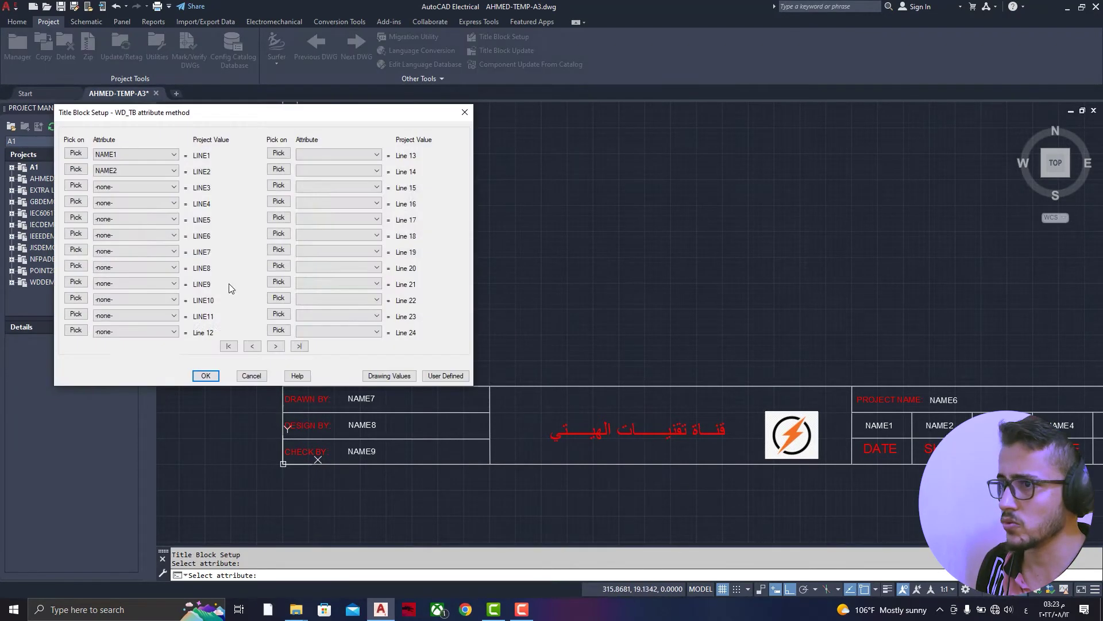
- Map LINE3 to NAME3 and LINE4 to NAME4 by picking them in the title block
{"action": "left_click", "coordinate": [84, 194]}
{"action": "scroll", "coordinate": [610, 374], "scroll_direction": "down", "scroll_amount": 2}
{"action": "scroll", "coordinate": [743, 372], "scroll_direction": "up", "scroll_amount": 4}
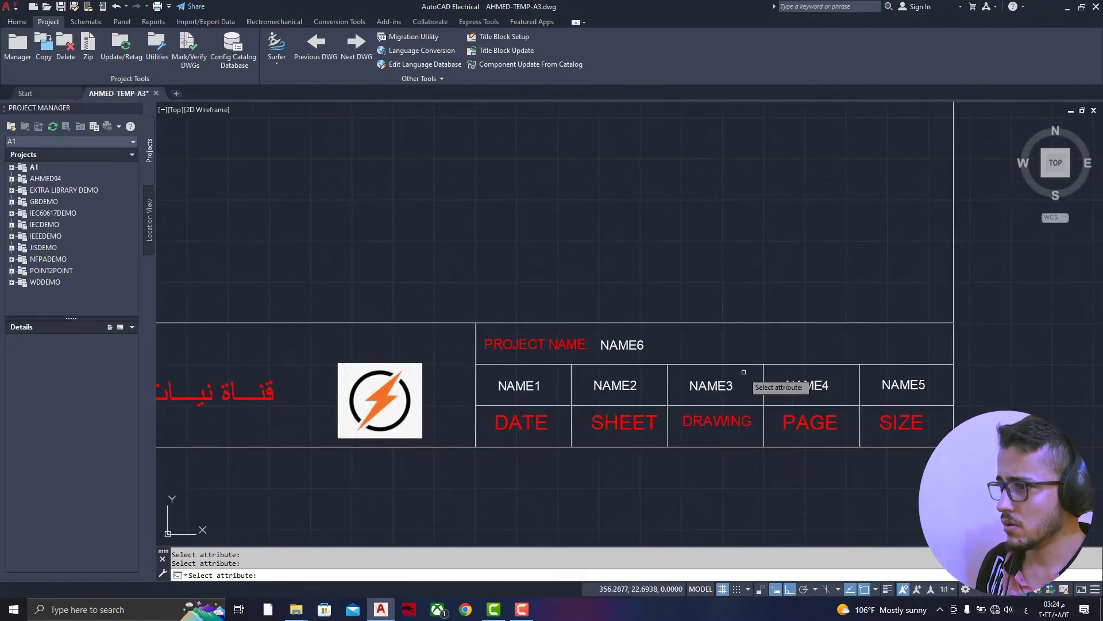
{"action": "left_click", "coordinate": [729, 384]}
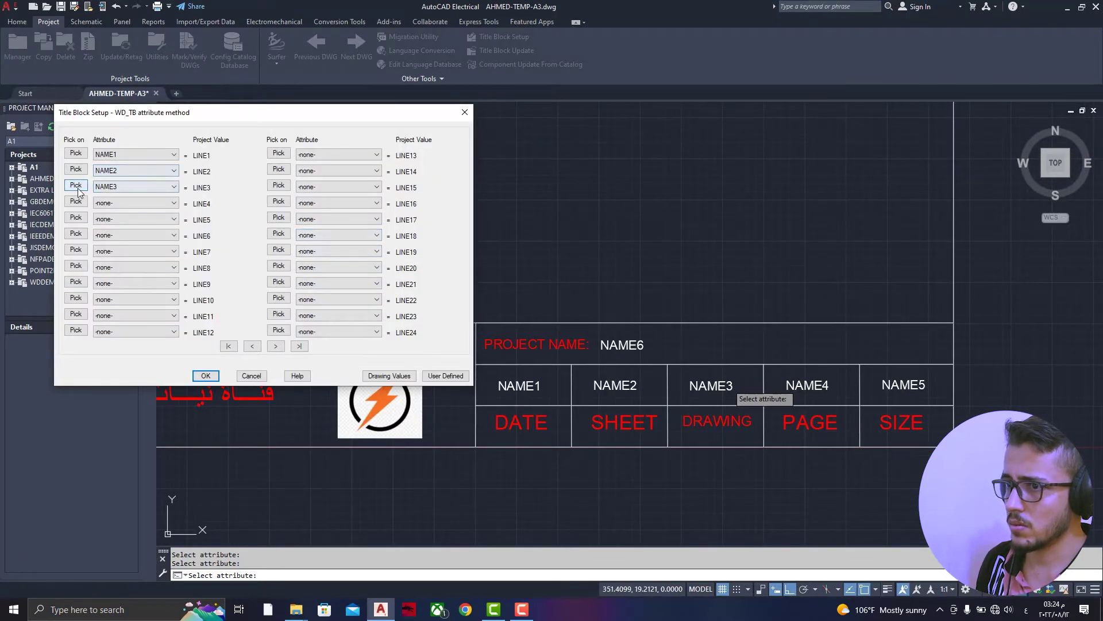
{"action": "left_click", "coordinate": [76, 202]}
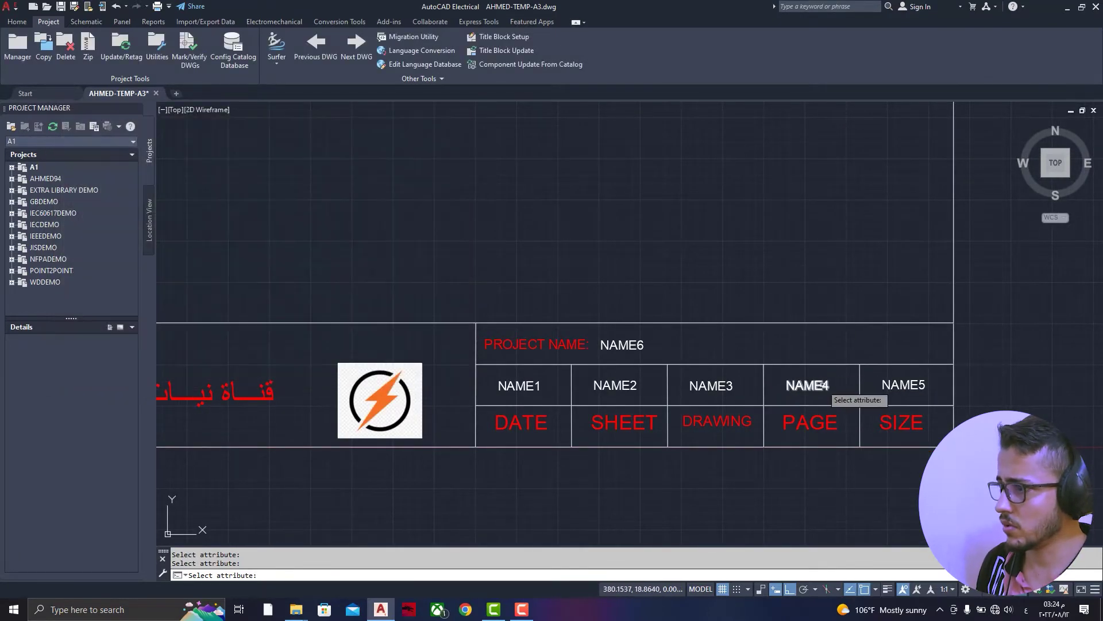
{"action": "left_click", "coordinate": [810, 384]}
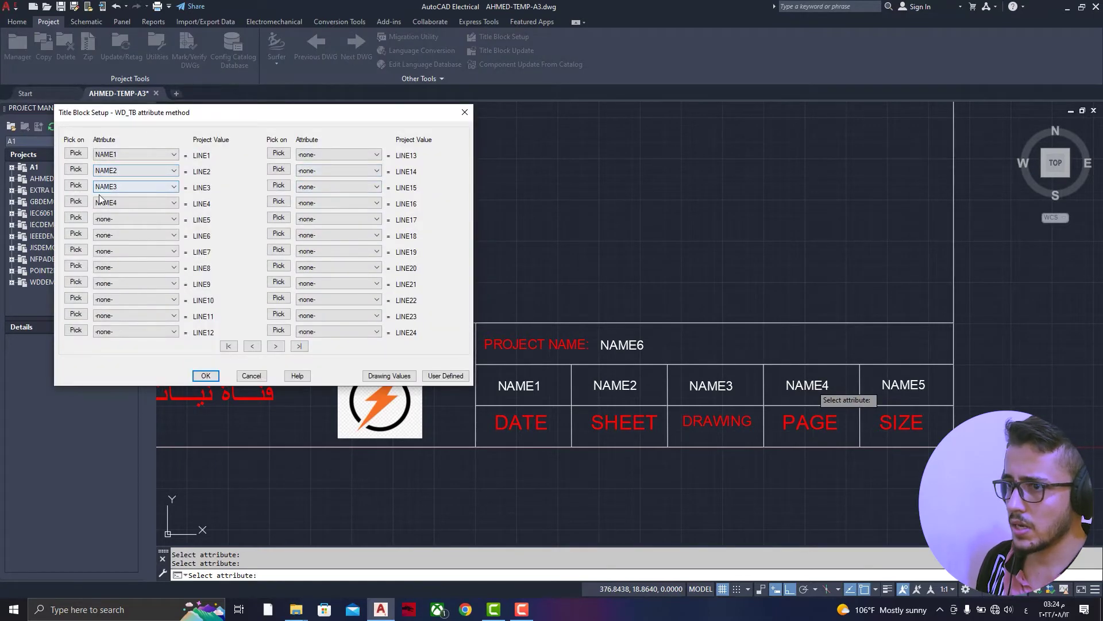
- Assign NAME5 through NAME9 to LINE5 through LINE9 and confirm the mapping
{"action": "left_click", "coordinate": [122, 220]}
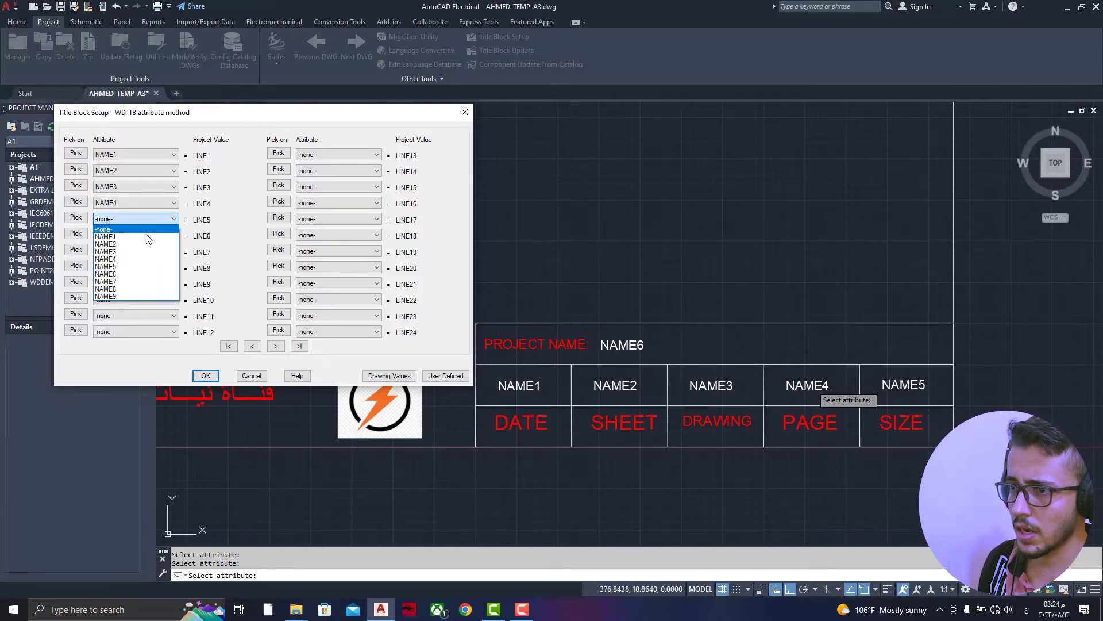
{"action": "left_click", "coordinate": [123, 266]}
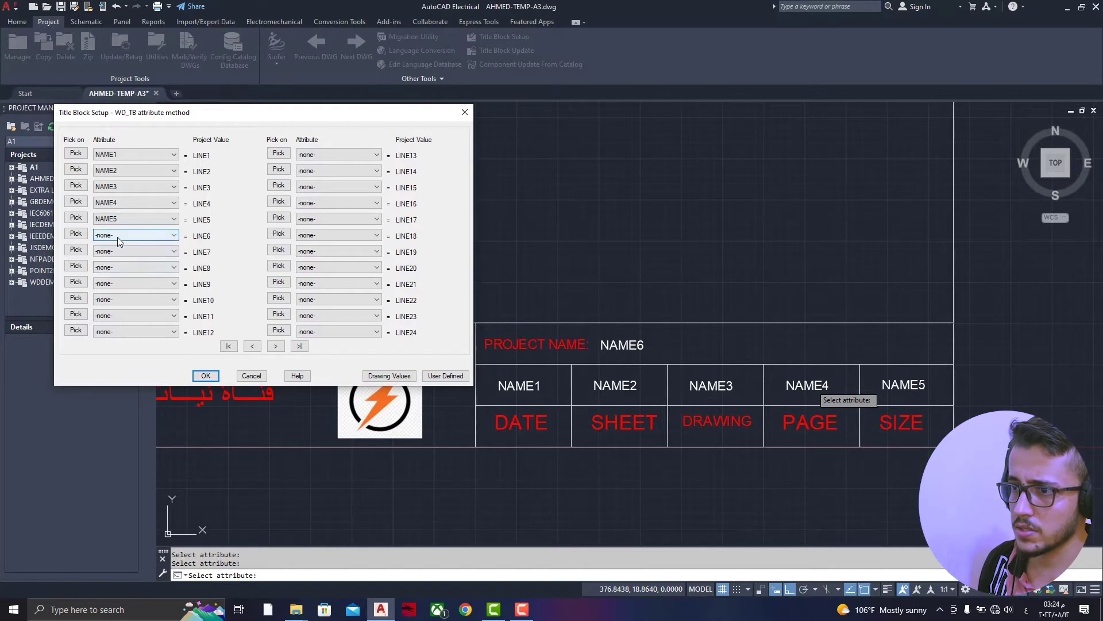
{"action": "left_click", "coordinate": [117, 236]}
{"action": "left_click", "coordinate": [138, 293]}
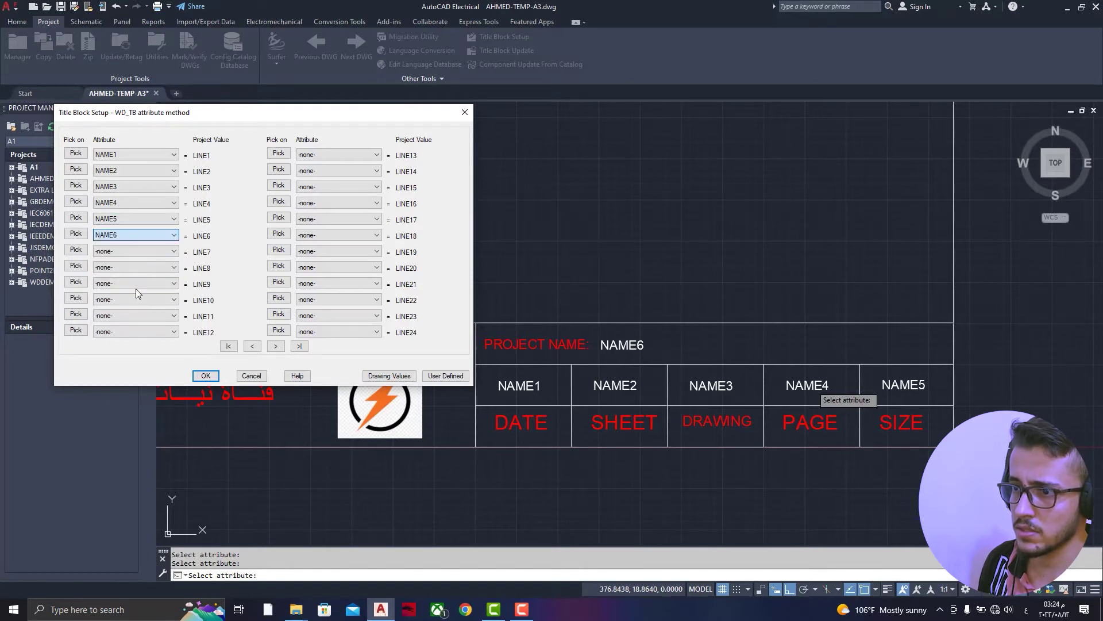
{"action": "left_click", "coordinate": [133, 253]}
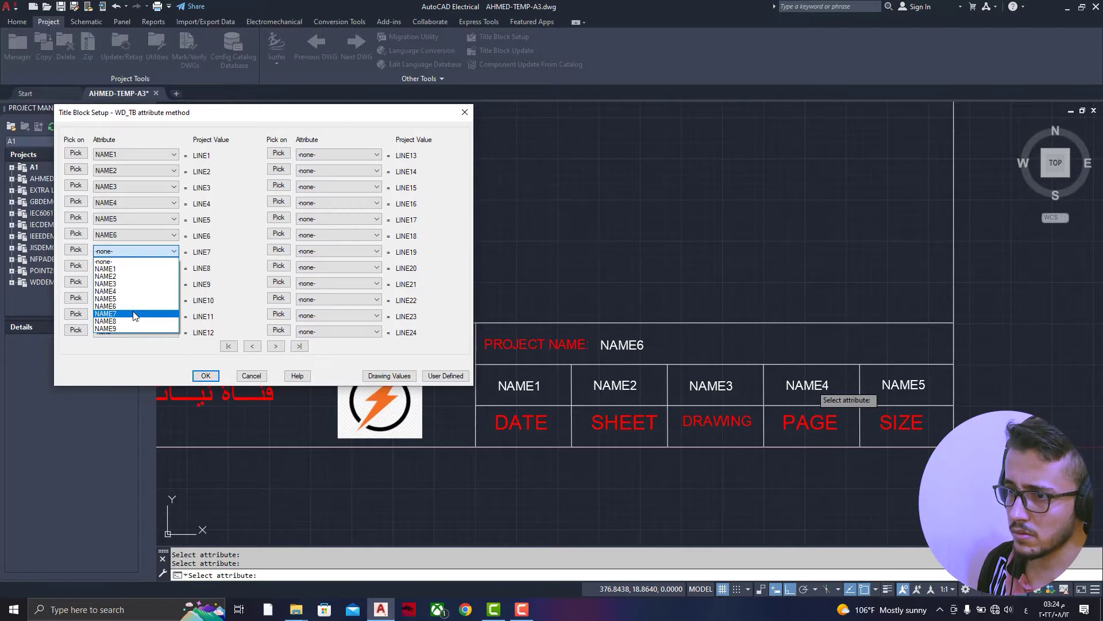
{"action": "left_click", "coordinate": [134, 314]}
{"action": "left_click", "coordinate": [134, 266]}
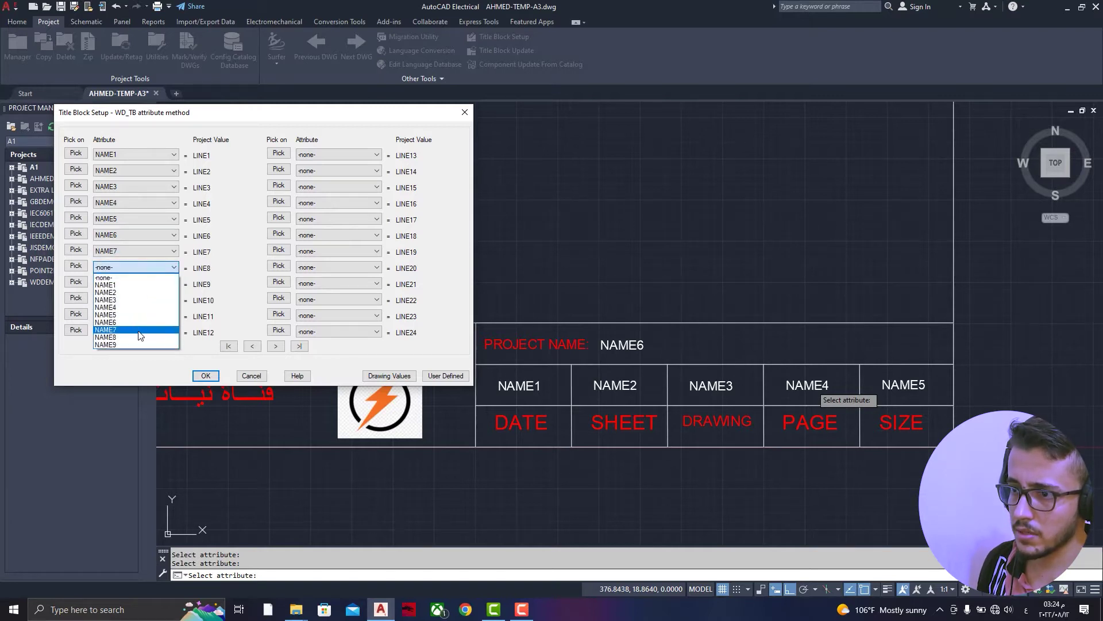
{"action": "left_click", "coordinate": [141, 339]}
{"action": "left_click", "coordinate": [143, 283]}
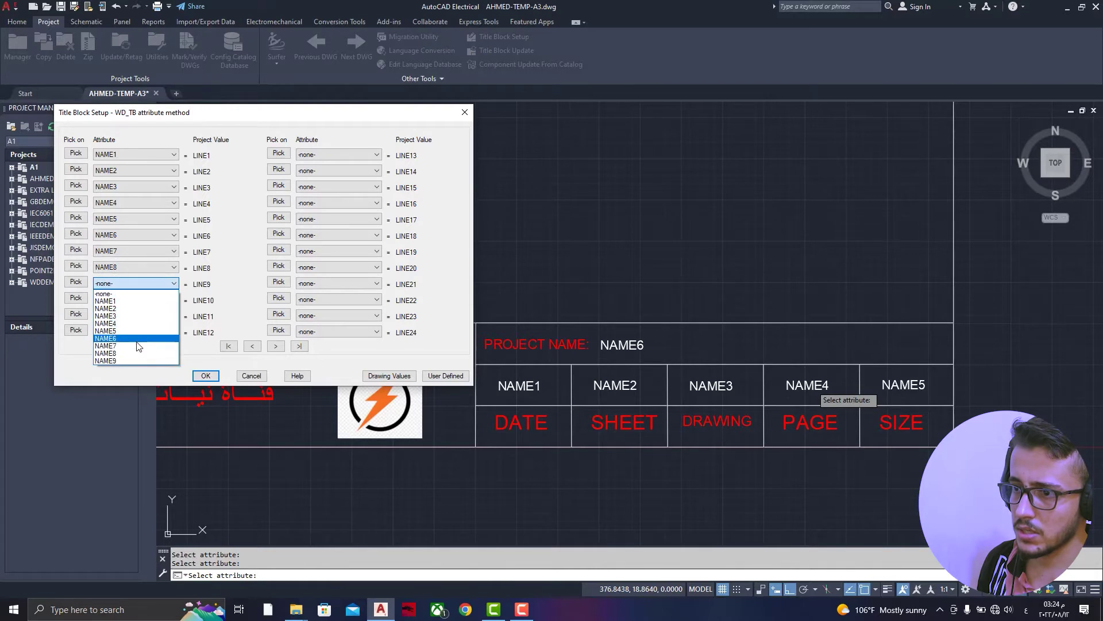
{"action": "left_click", "coordinate": [130, 363]}
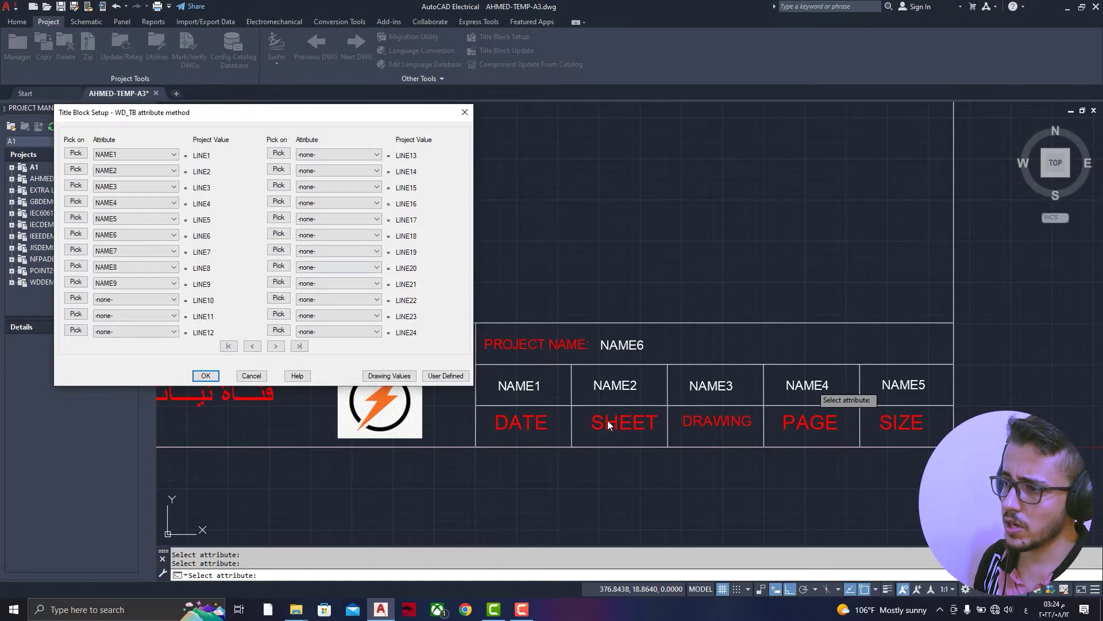
{"action": "left_click", "coordinate": [208, 376]}
- Zoom out to the full A3 title block frame and switch to the Home ribbon
{"action": "scroll", "coordinate": [763, 385], "scroll_direction": "down", "scroll_amount": 4}
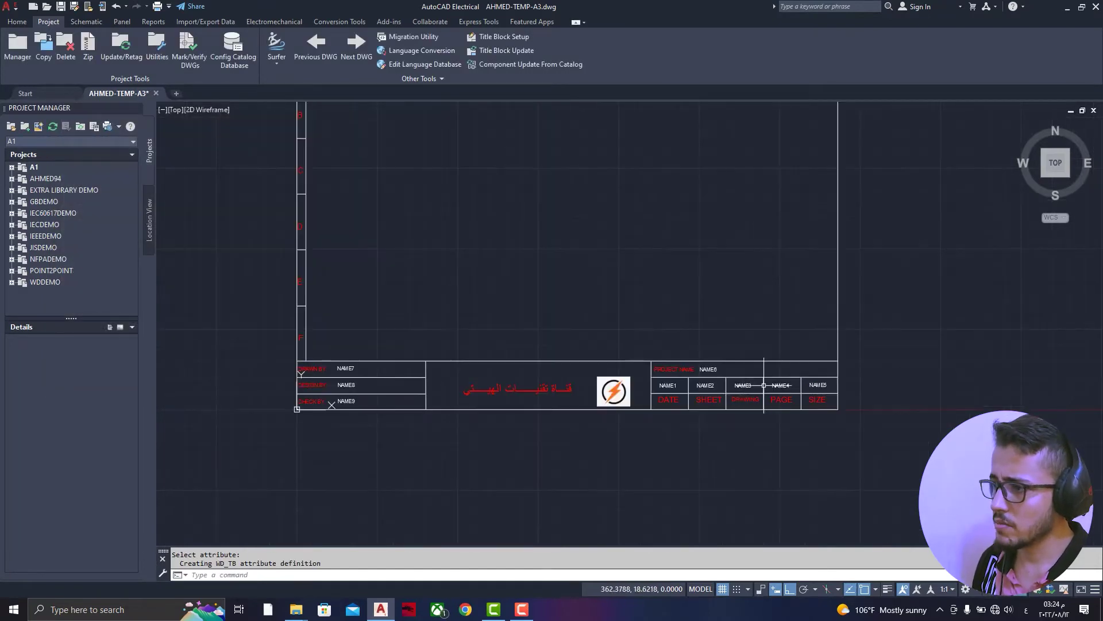
{"action": "scroll", "coordinate": [558, 383], "scroll_direction": "down", "scroll_amount": 2}
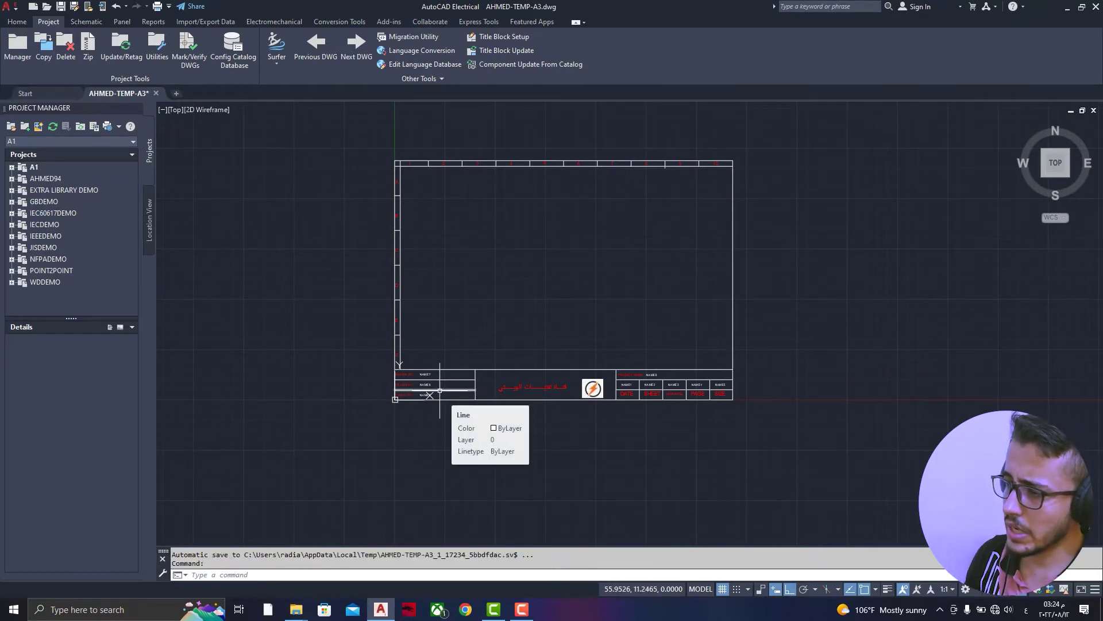
{"action": "scroll", "coordinate": [440, 392], "scroll_direction": "up", "scroll_amount": 4}
{"action": "scroll", "coordinate": [430, 397], "scroll_direction": "up", "scroll_amount": 2}
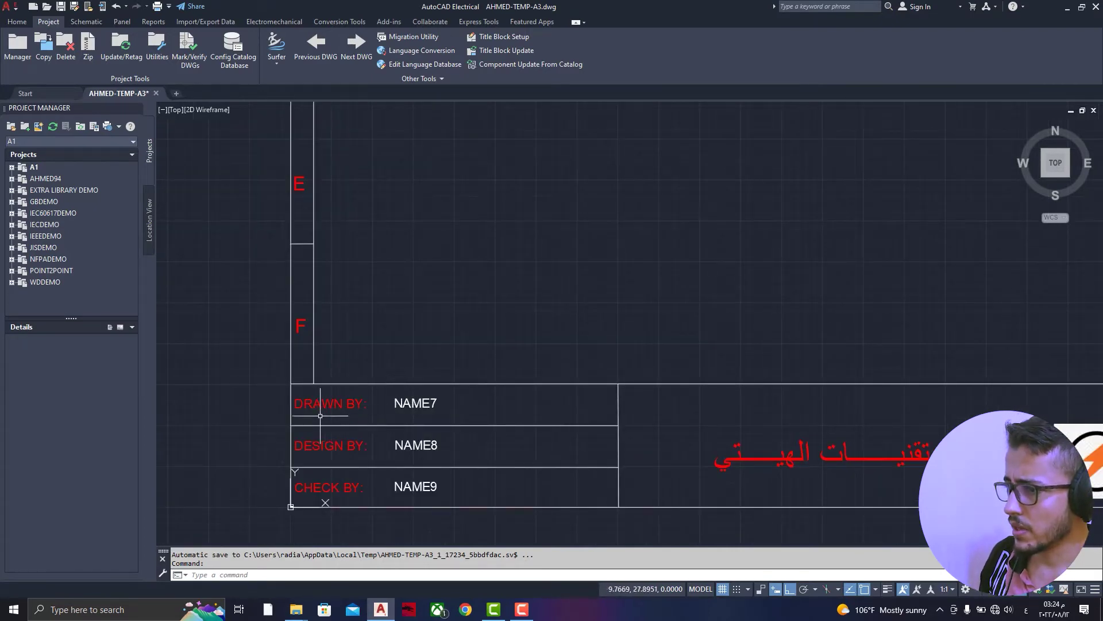
{"action": "scroll", "coordinate": [307, 399], "scroll_direction": "up", "scroll_amount": 2}
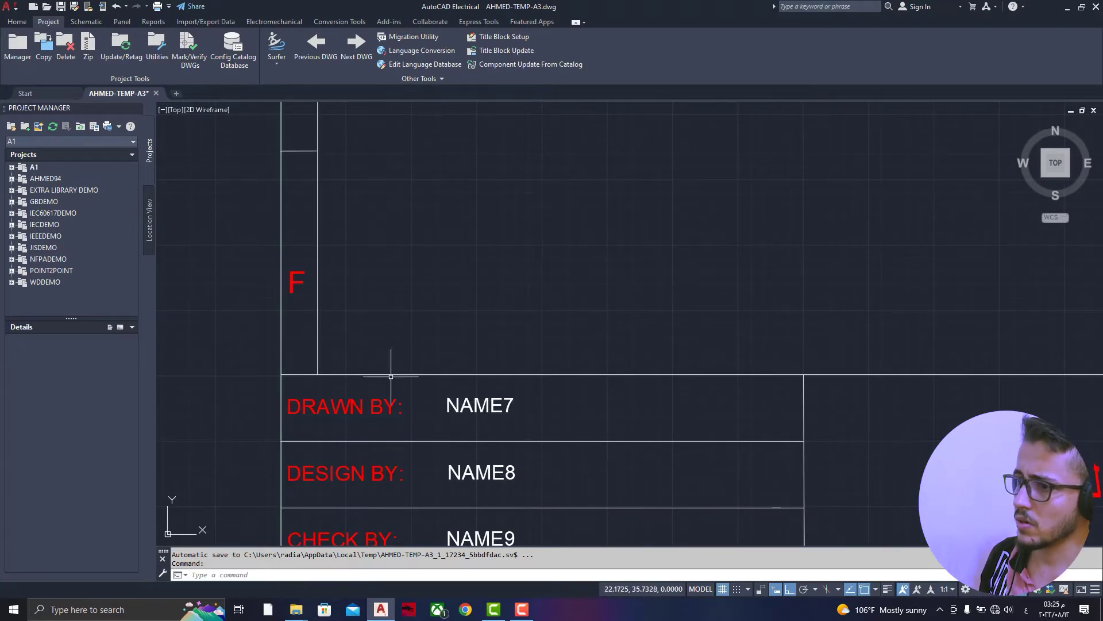
{"action": "scroll", "coordinate": [367, 353], "scroll_direction": "down", "scroll_amount": 2}
{"action": "scroll", "coordinate": [382, 339], "scroll_direction": "down", "scroll_amount": 3}
{"action": "scroll", "coordinate": [911, 362], "scroll_direction": "up", "scroll_amount": 2}
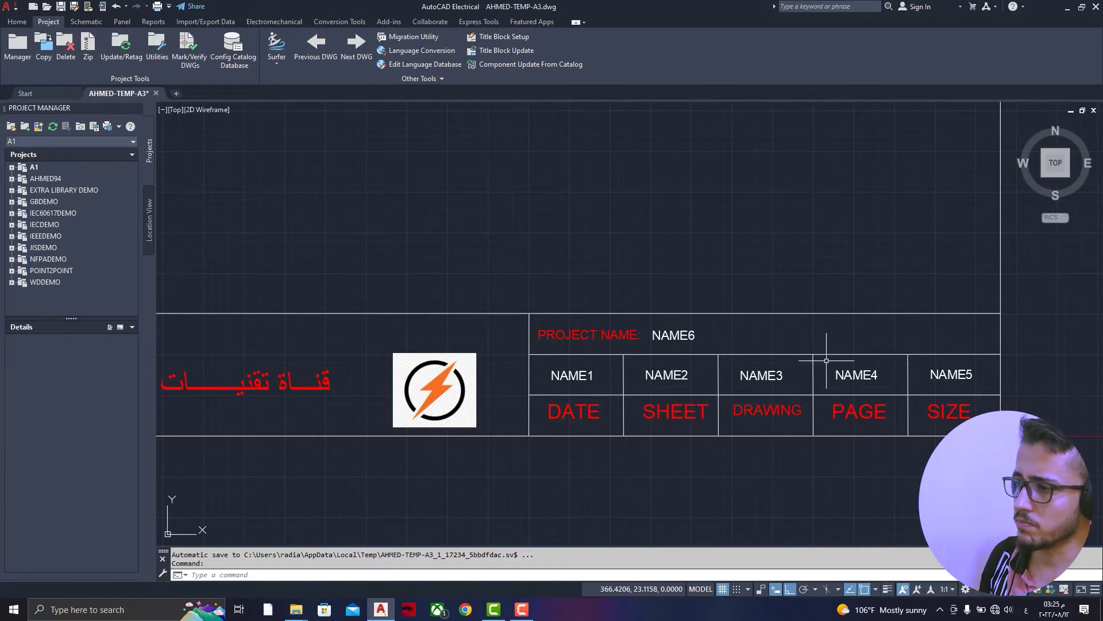
{"action": "scroll", "coordinate": [805, 290], "scroll_direction": "down", "scroll_amount": 2}
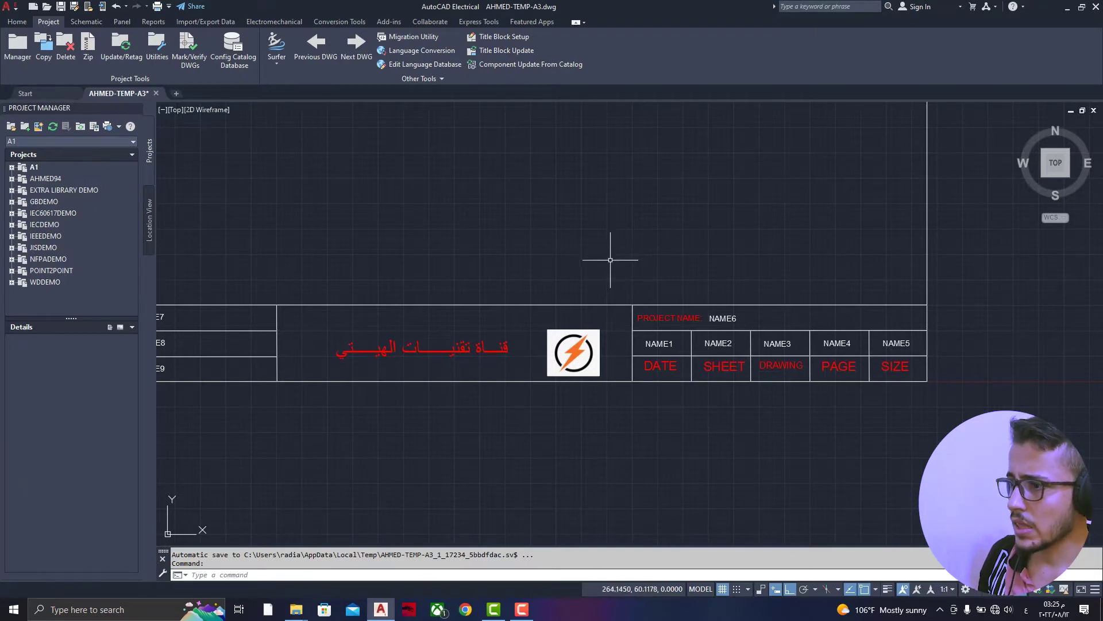
{"action": "scroll", "coordinate": [598, 270], "scroll_direction": "down", "scroll_amount": 4}
{"action": "scroll", "coordinate": [601, 283], "scroll_direction": "down", "scroll_amount": 2}
{"action": "scroll", "coordinate": [581, 217], "scroll_direction": "up", "scroll_amount": 3}
{"action": "scroll", "coordinate": [562, 136], "scroll_direction": "down", "scroll_amount": 3}
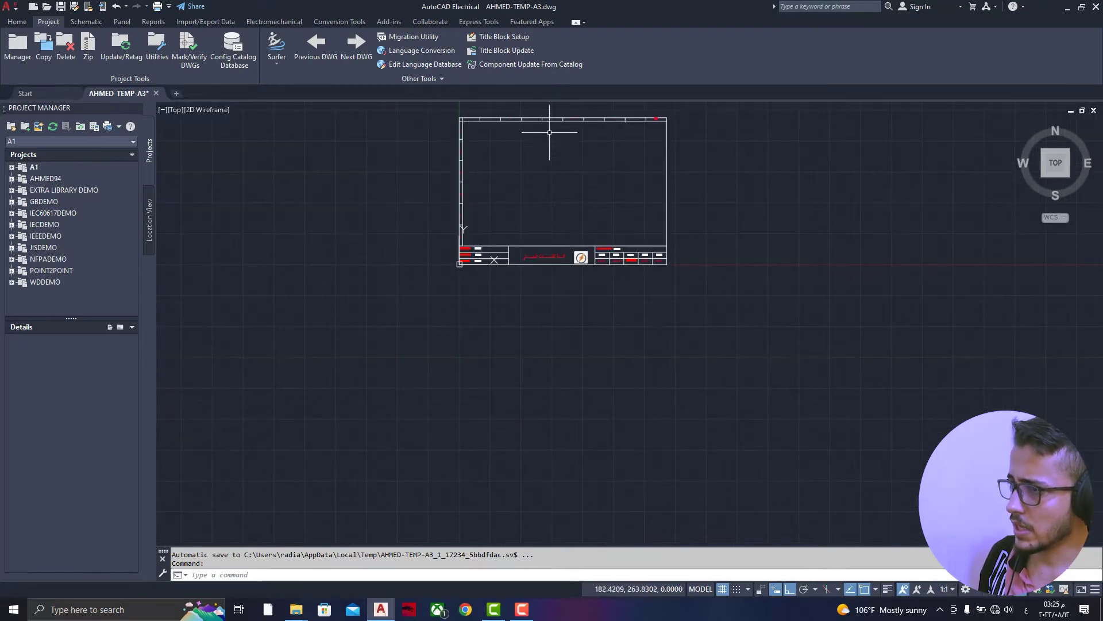
{"action": "scroll", "coordinate": [684, 222], "scroll_direction": "up", "scroll_amount": 2}
{"action": "scroll", "coordinate": [780, 150], "scroll_direction": "down", "scroll_amount": 2}
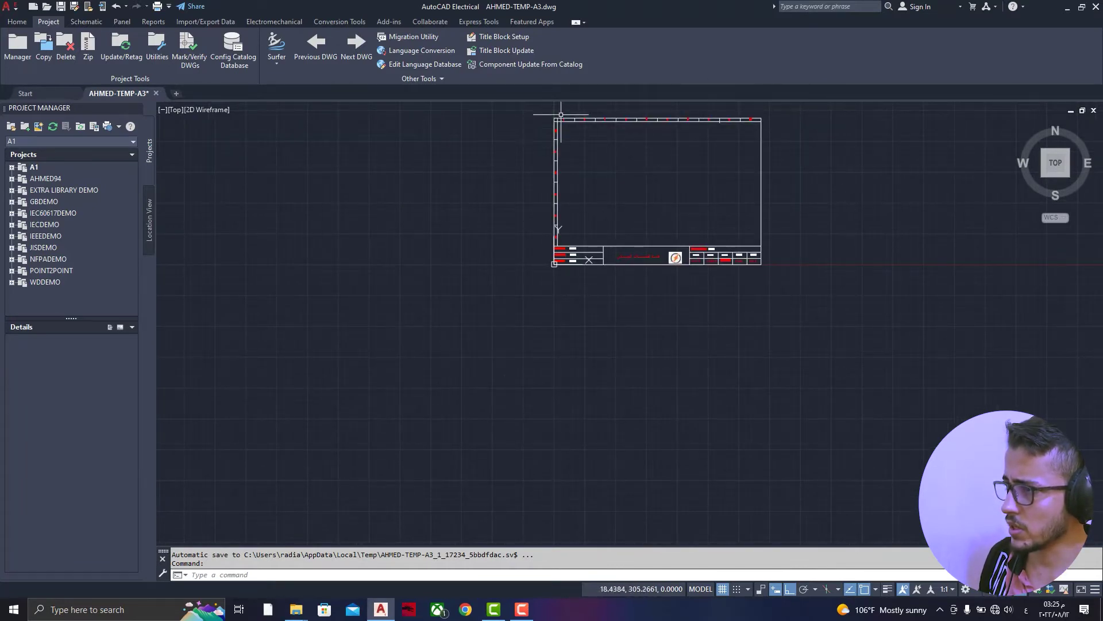
{"action": "scroll", "coordinate": [563, 275], "scroll_direction": "down", "scroll_amount": 2}
{"action": "scroll", "coordinate": [628, 161], "scroll_direction": "up", "scroll_amount": 3}
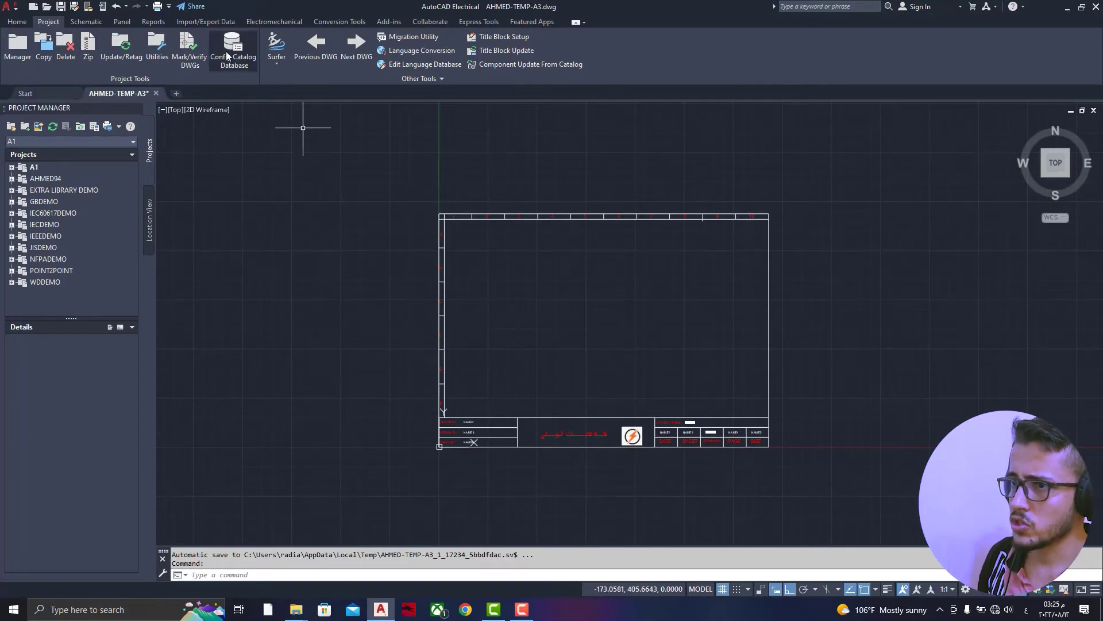
{"action": "left_click", "coordinate": [17, 21]}
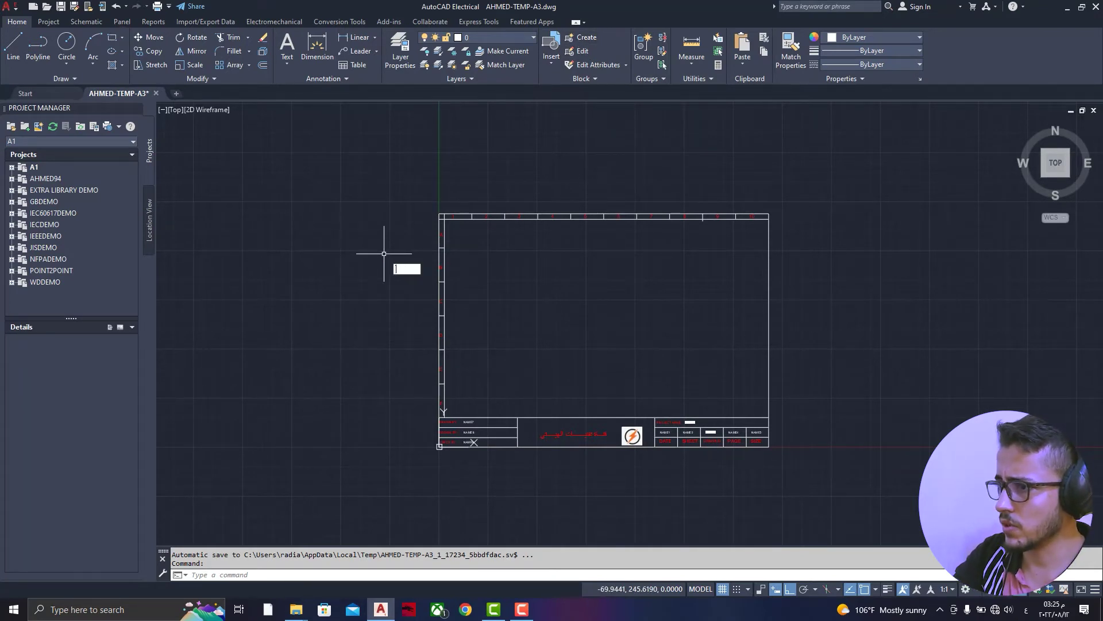
- Start the BLOCK command to bring up the Block Definition dialog
{"action": "type", "text": "N"}
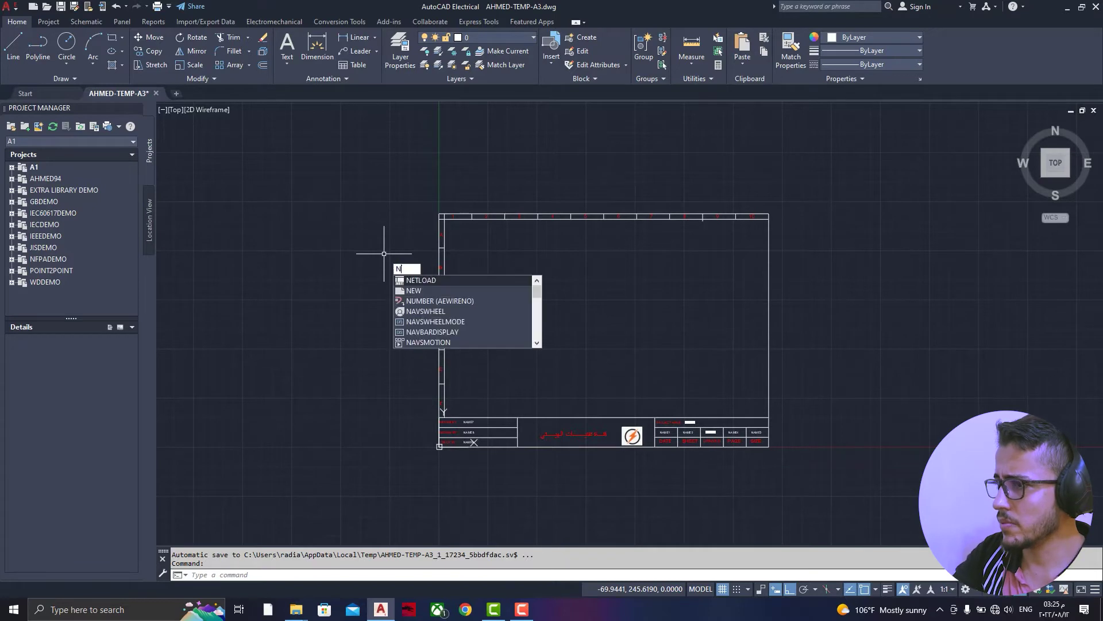
{"action": "key", "text": "BackSpace"}
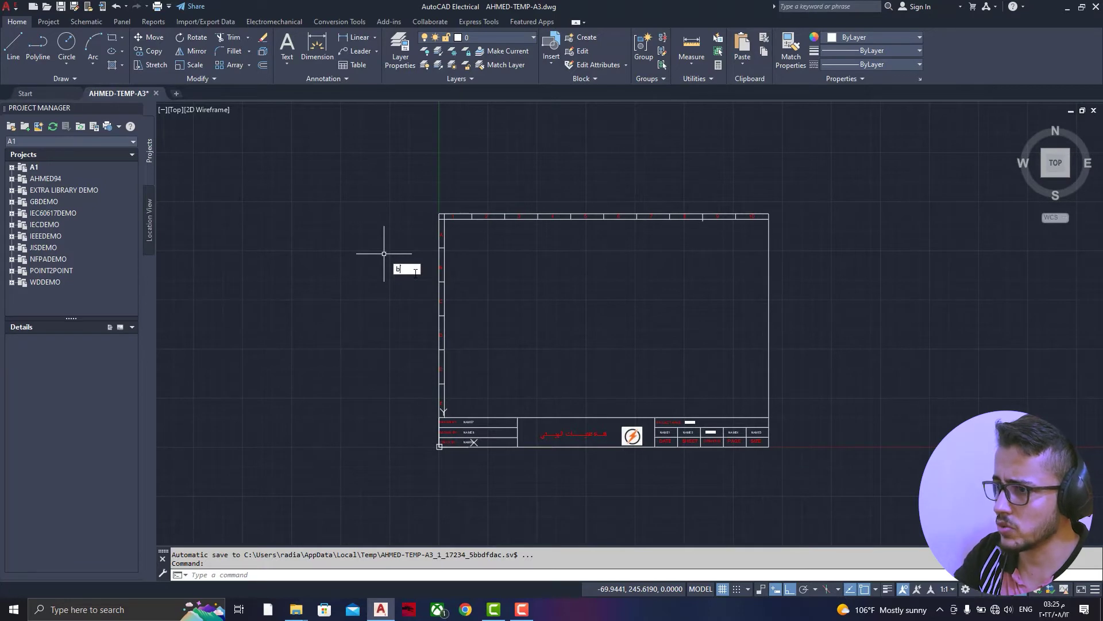
{"action": "type", "text": "LOCK"}
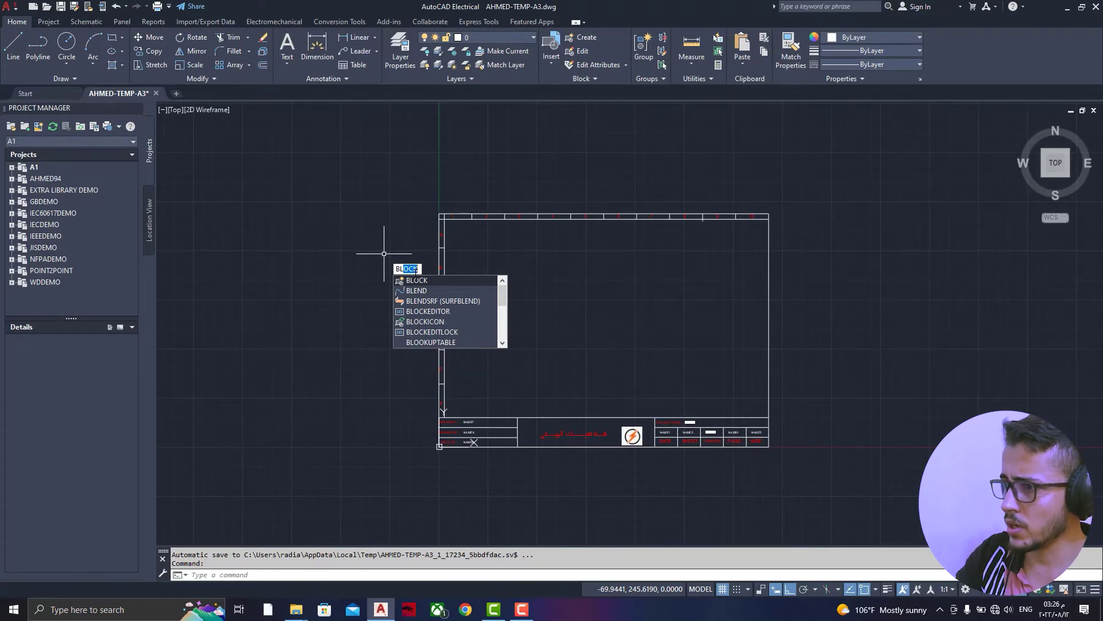
{"action": "key", "text": "Return"}
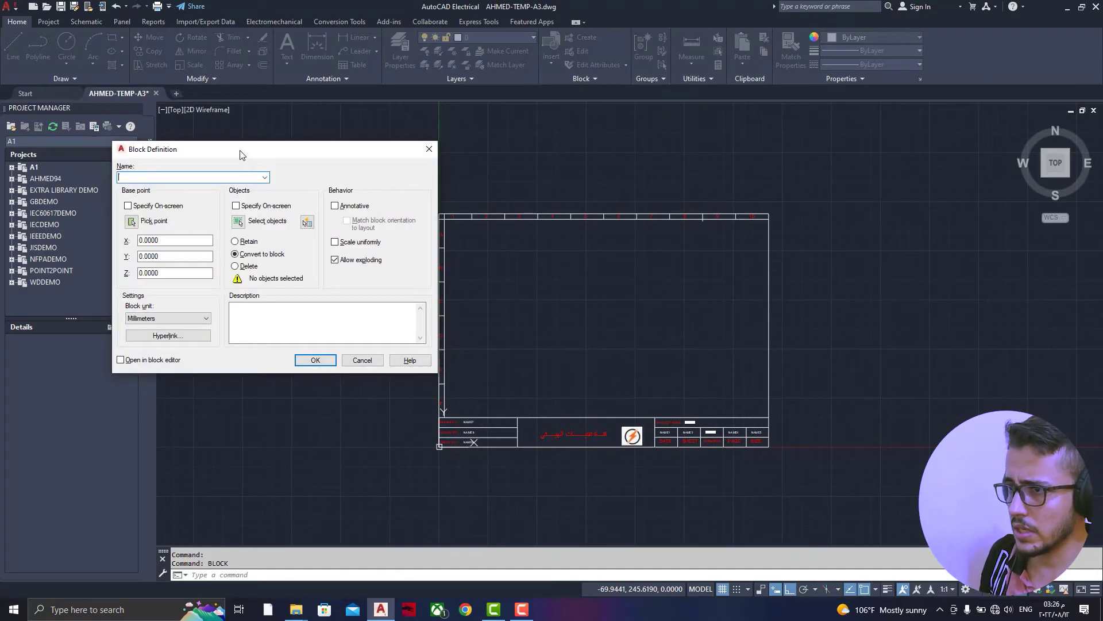
- Name the new block 'ahmed temp a3'
{"action": "left_click_drag", "start_coordinate": [240, 154], "coordinate": [412, 153]}
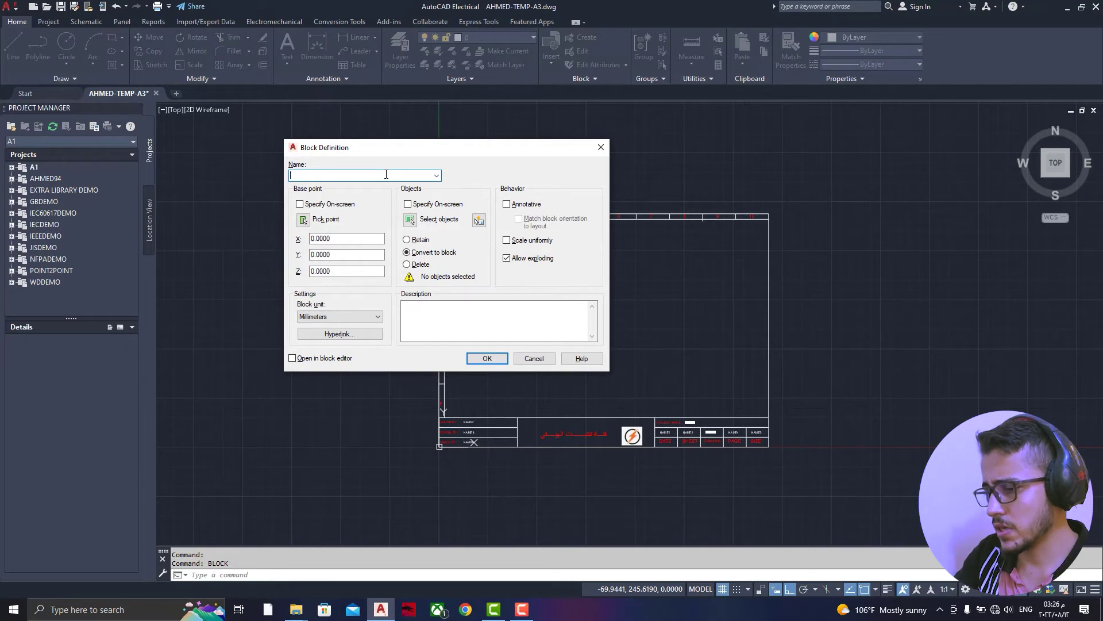
{"action": "type", "text": "t\\"}
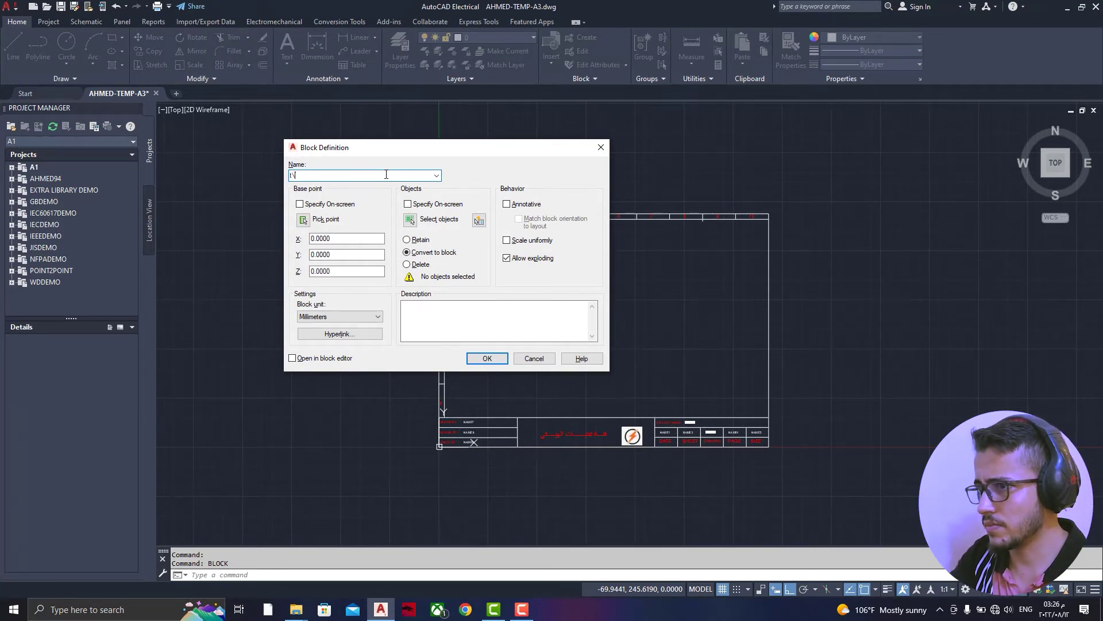
{"action": "key", "text": "BackSpace"}
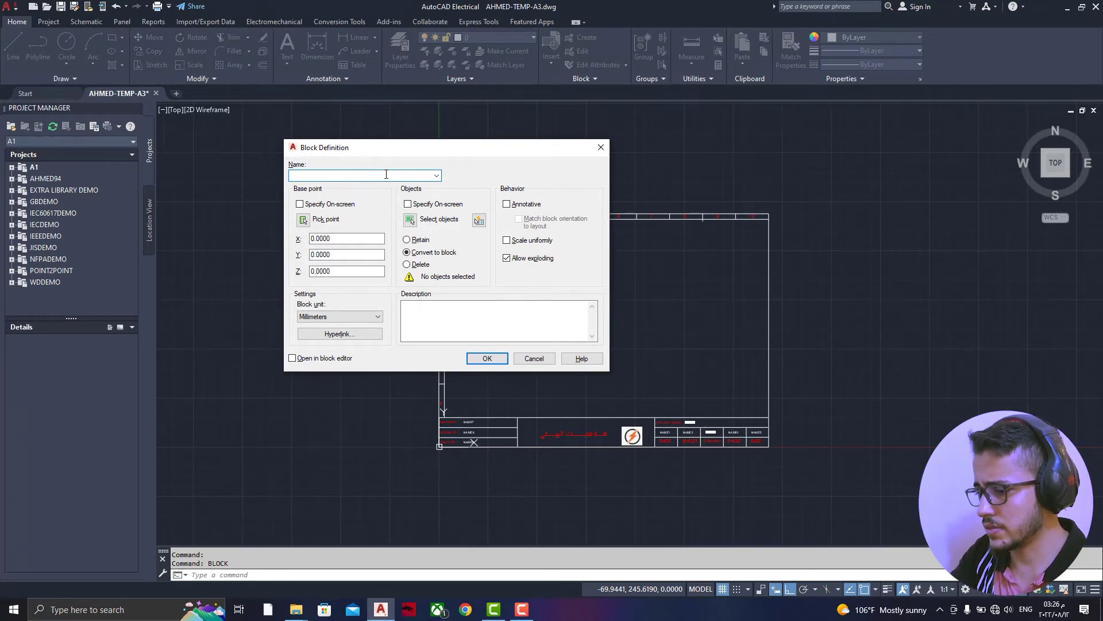
{"action": "type", "text": "ahme"}
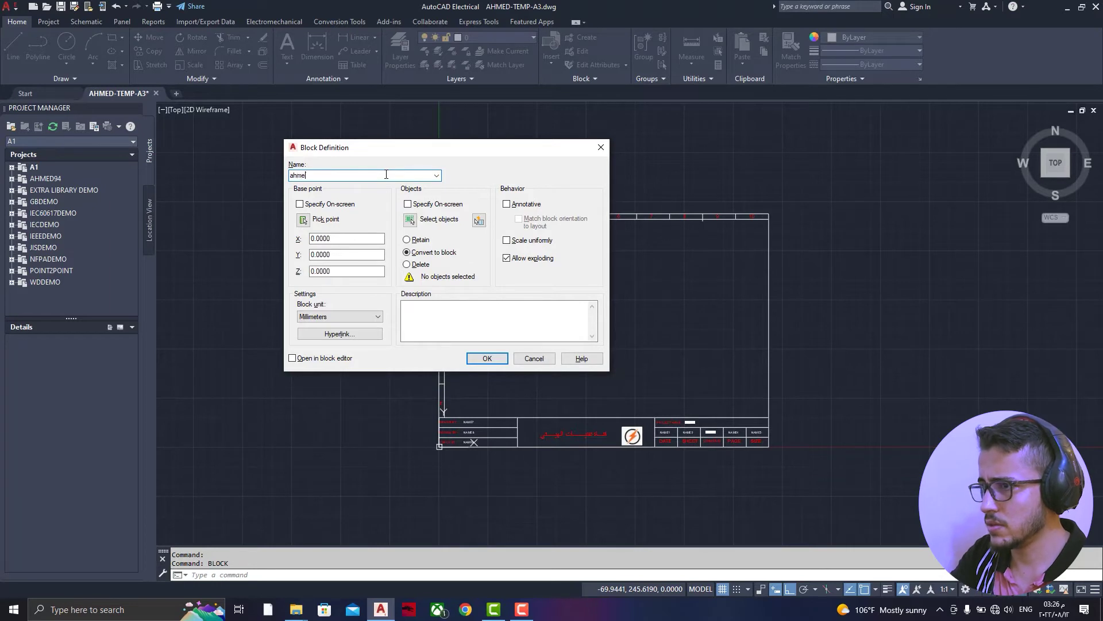
{"action": "type", "text": "d te"}
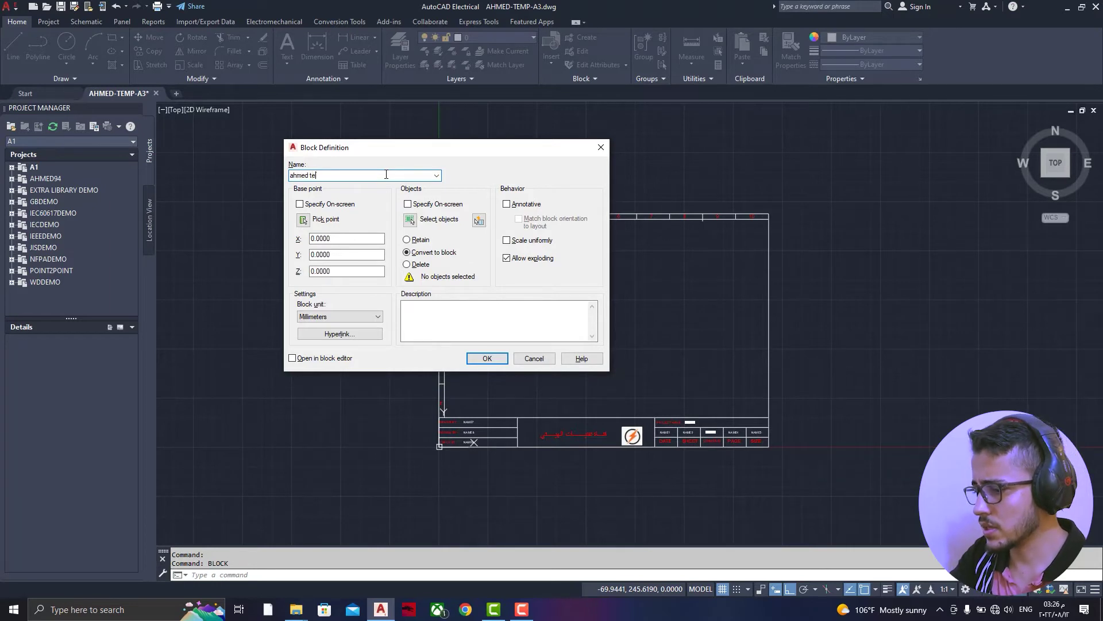
{"action": "type", "text": "mp"}
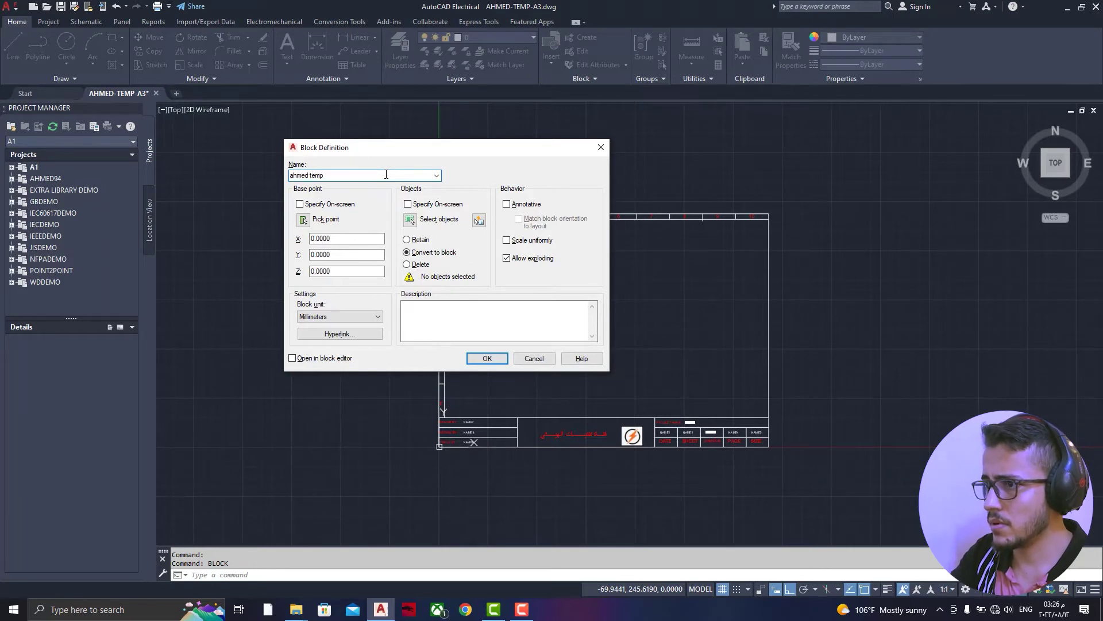
{"action": "type", "text": " a3"}
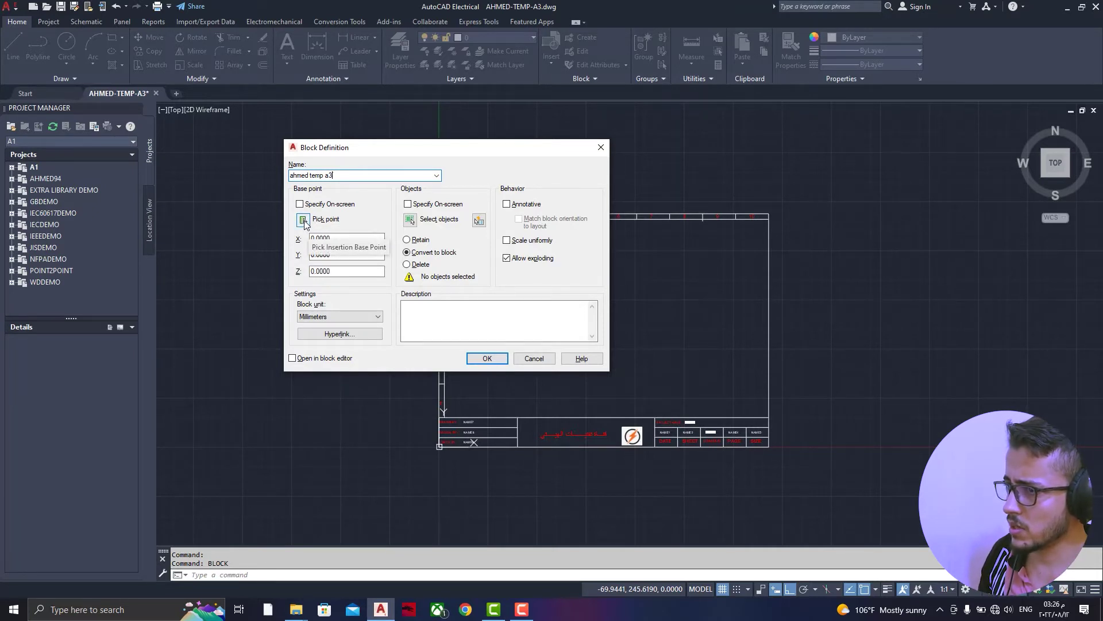
- Set a base point inside the frame, window all 65 frame objects, and create the block
{"action": "left_click", "coordinate": [304, 220]}
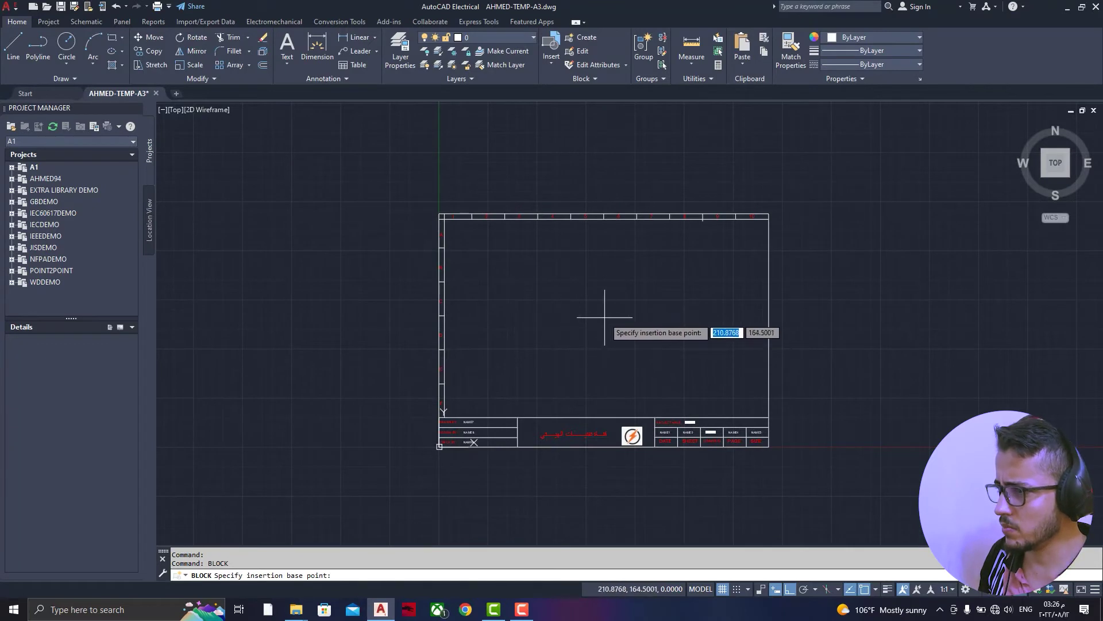
{"action": "left_click", "coordinate": [603, 319]}
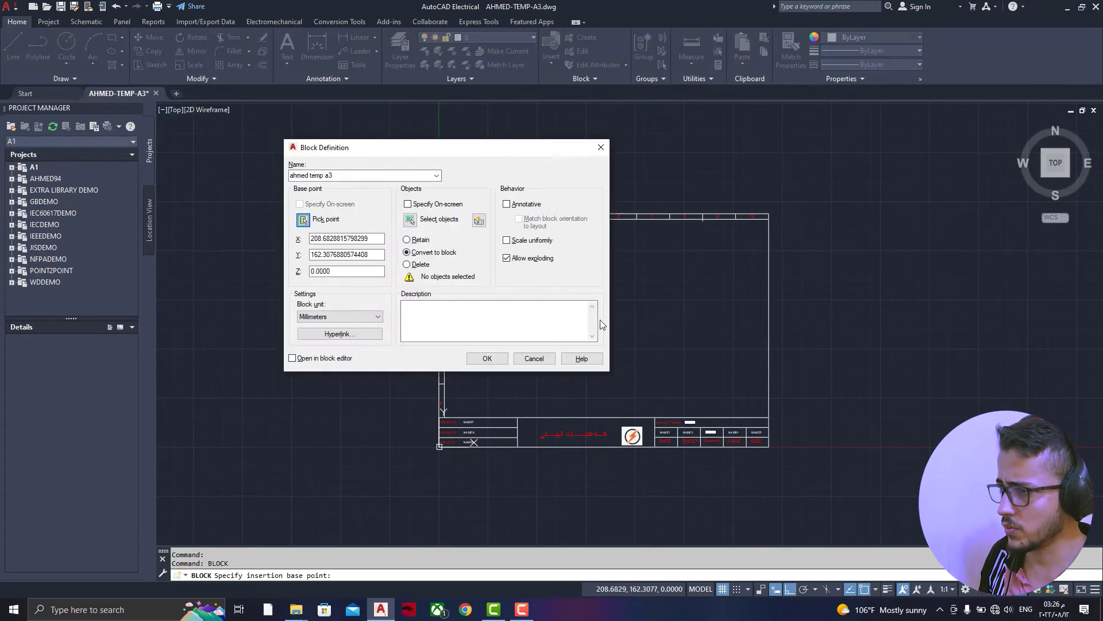
{"action": "left_click", "coordinate": [412, 221]}
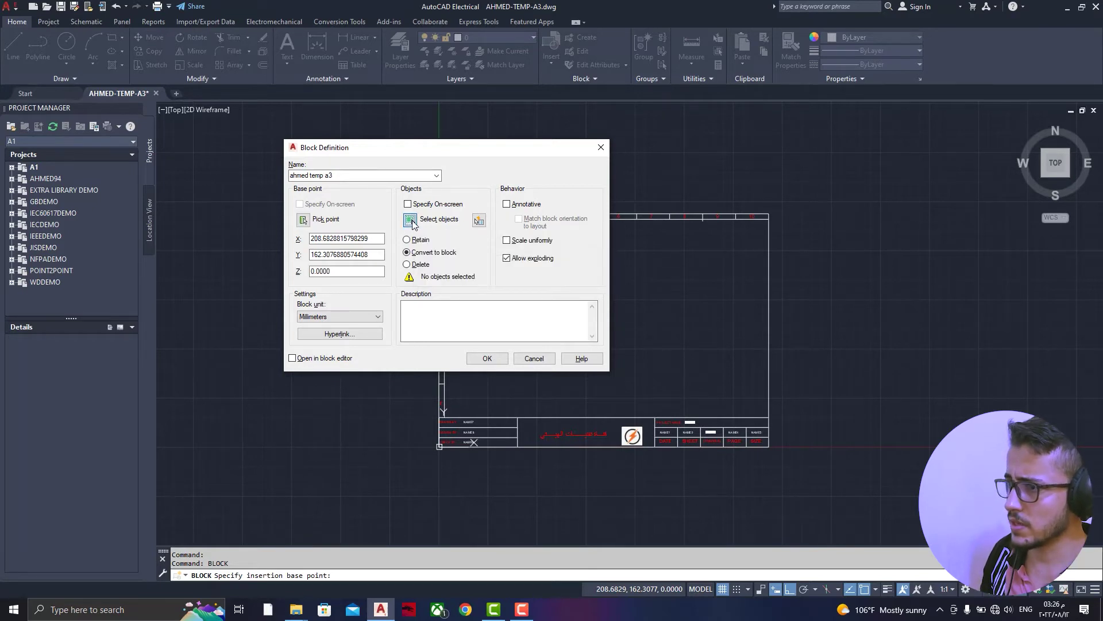
{"action": "left_click", "coordinate": [402, 171]}
{"action": "left_click", "coordinate": [837, 500]}
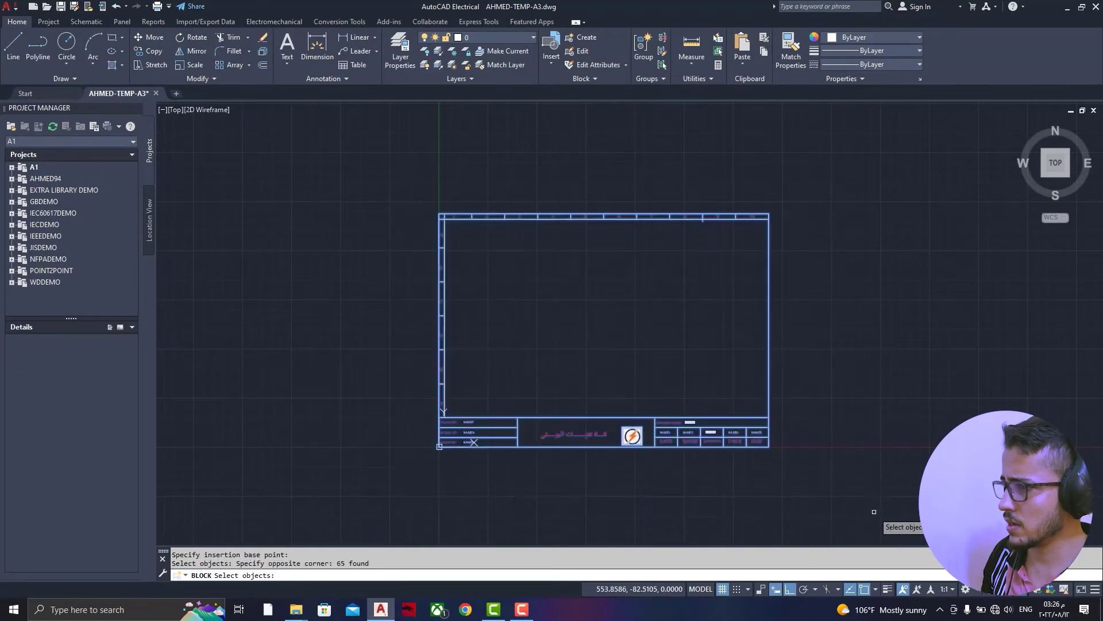
{"action": "key", "text": "Return"}
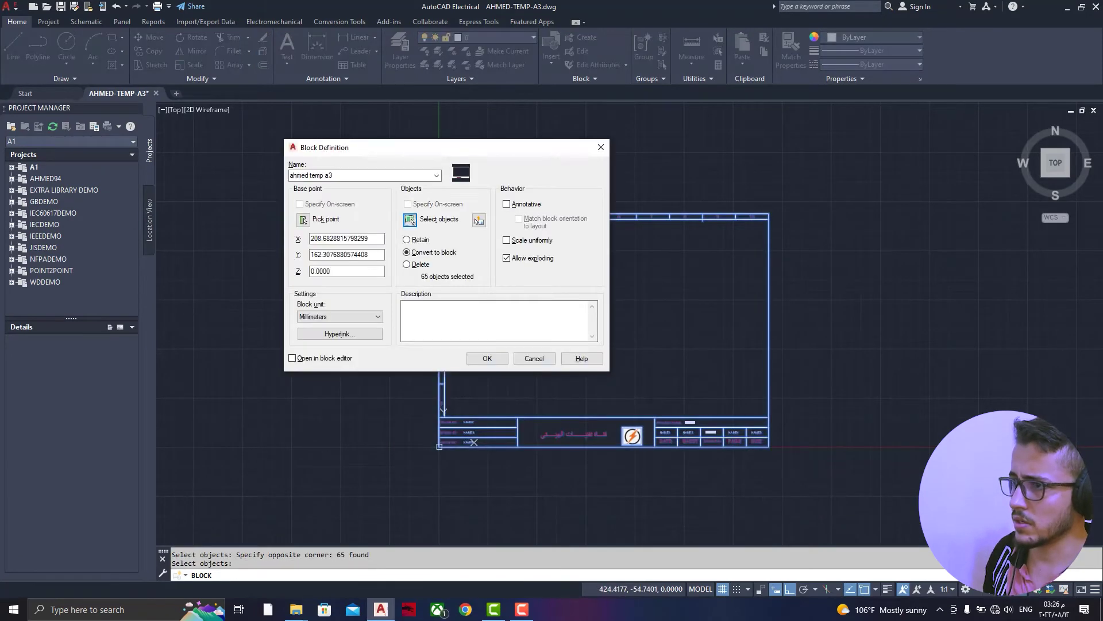
{"action": "left_click", "coordinate": [485, 359]}
- Insert the new 'ahmed temp a3' block from the drawing's block gallery
{"action": "scroll", "coordinate": [682, 263], "scroll_direction": "down", "scroll_amount": 1}
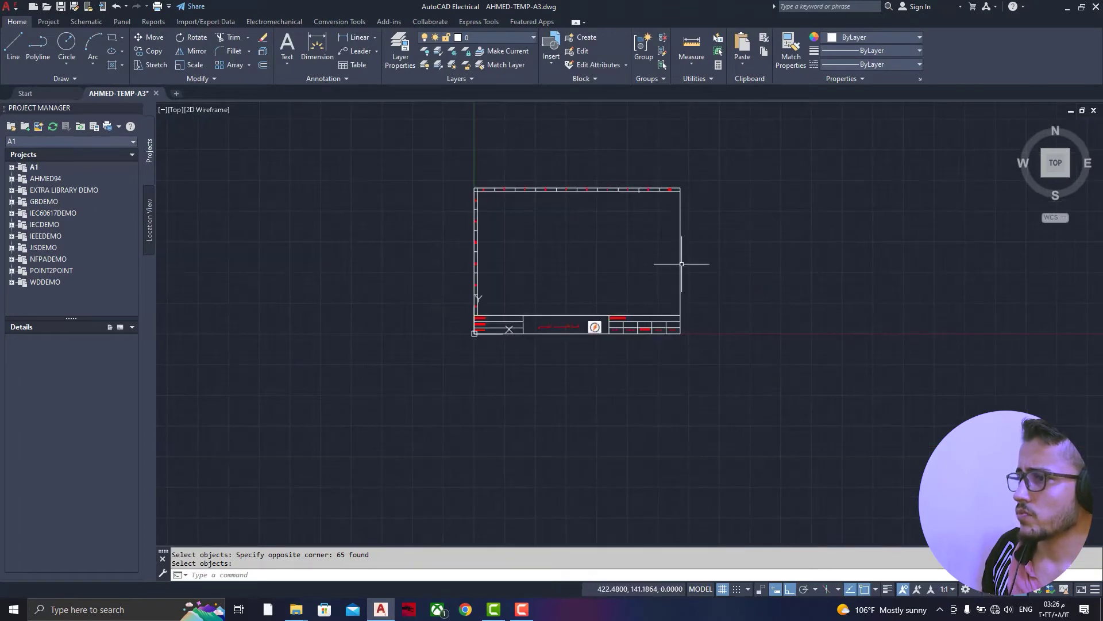
{"action": "scroll", "coordinate": [587, 329], "scroll_direction": "up", "scroll_amount": 1}
{"action": "scroll", "coordinate": [587, 329], "scroll_direction": "up", "scroll_amount": 5}
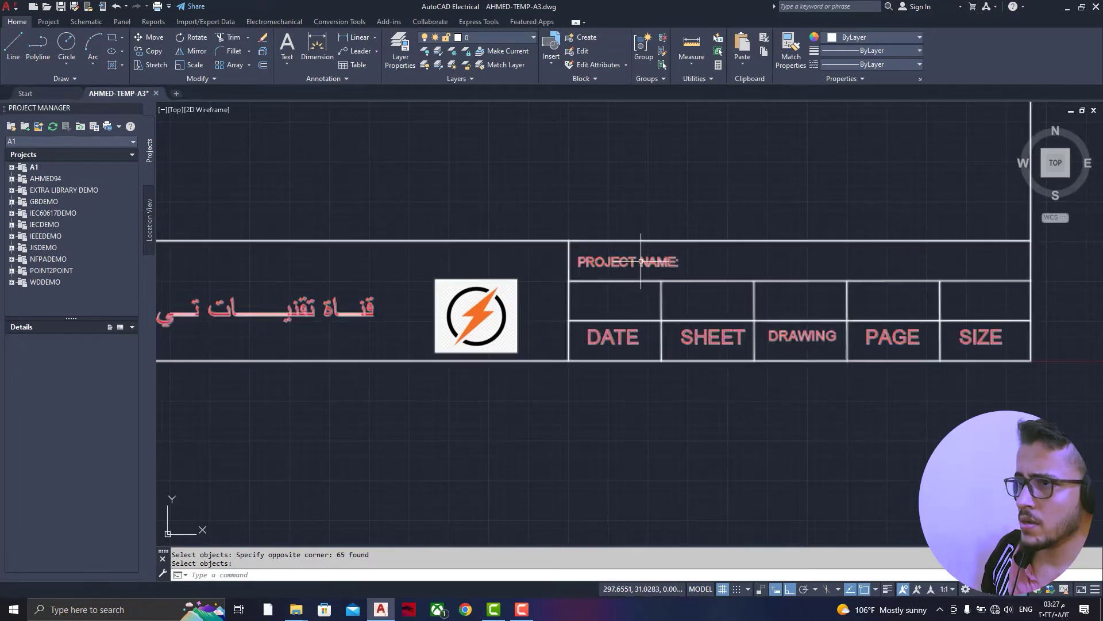
{"action": "scroll", "coordinate": [640, 260], "scroll_direction": "down", "scroll_amount": 3}
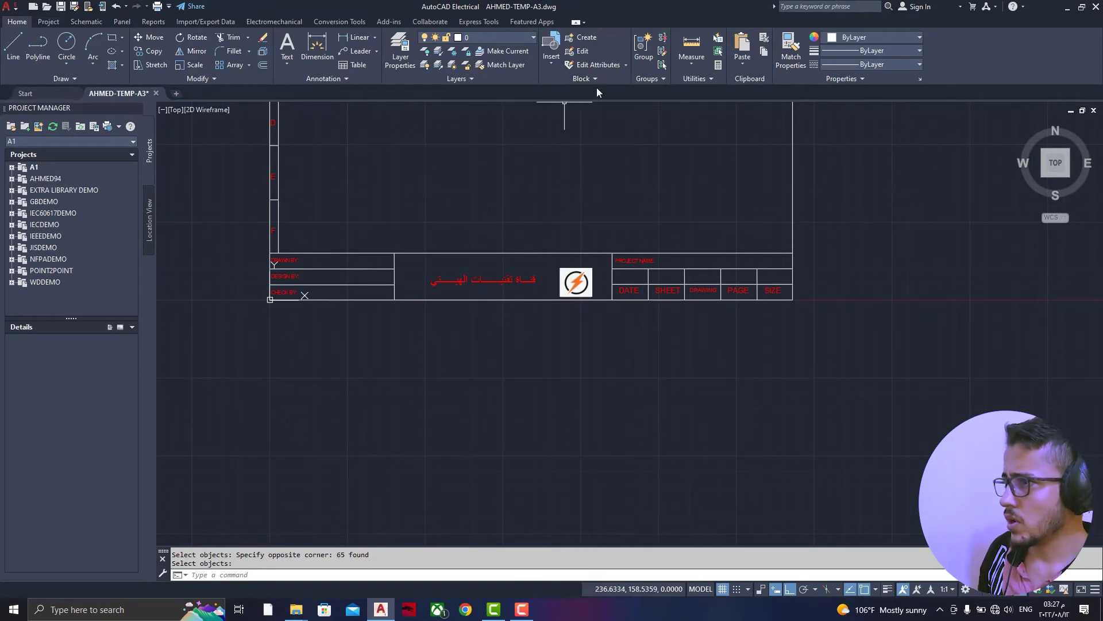
{"action": "left_click", "coordinate": [548, 69]}
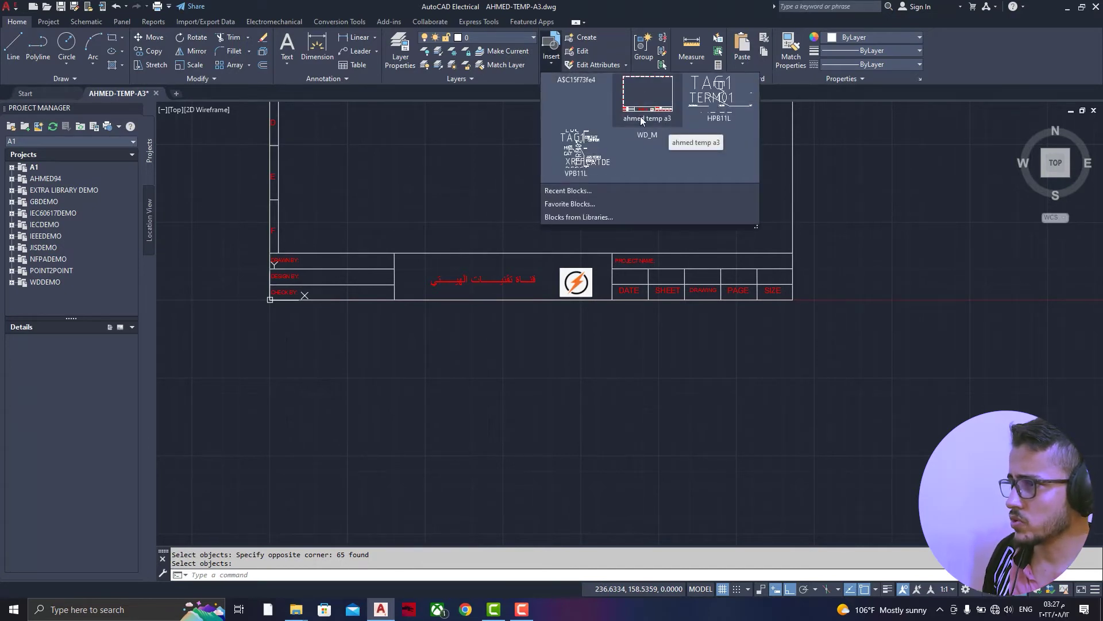
{"action": "left_click", "coordinate": [549, 64]}
{"action": "left_click", "coordinate": [551, 68]}
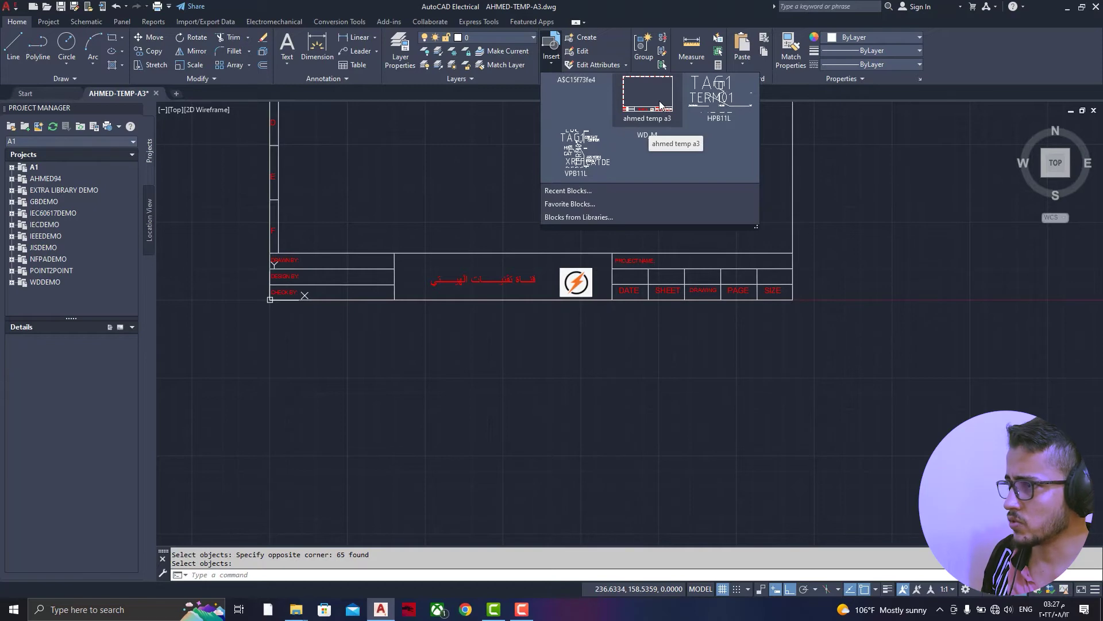
{"action": "left_click", "coordinate": [650, 122]}
- Place the block copy beside the original border and window-select that extra frame
{"action": "scroll", "coordinate": [560, 277], "scroll_direction": "down", "scroll_amount": 6}
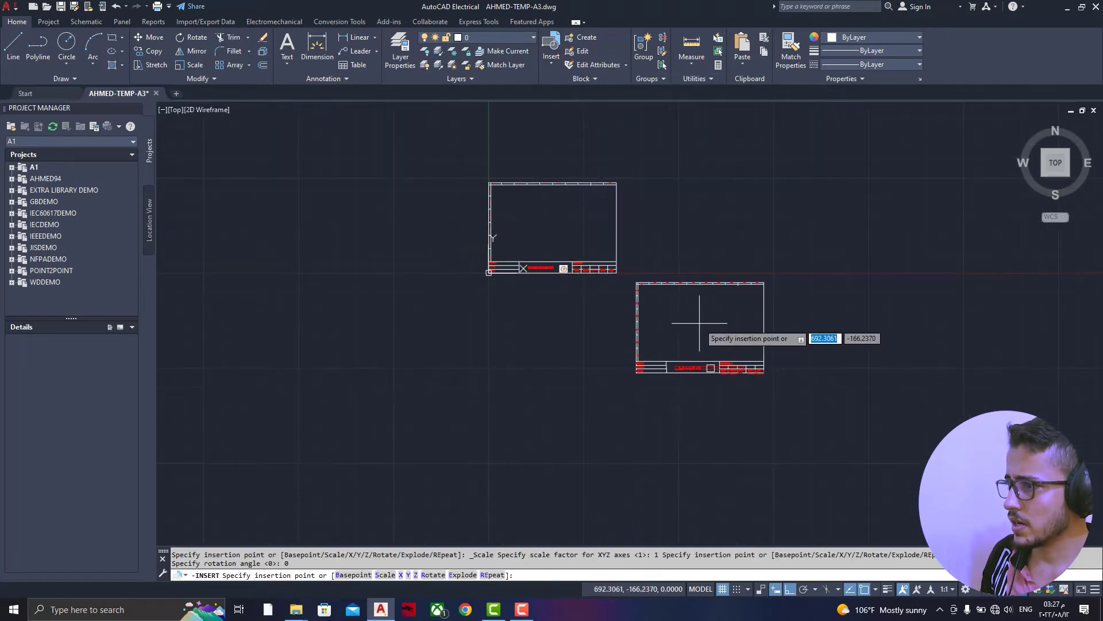
{"action": "scroll", "coordinate": [751, 313], "scroll_direction": "up", "scroll_amount": 4}
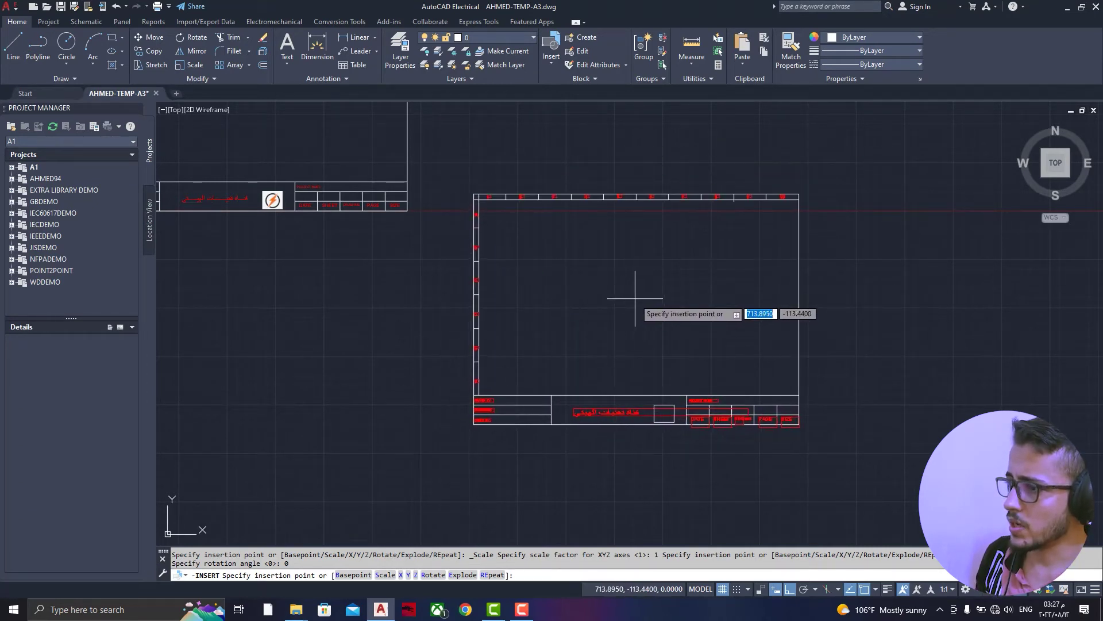
{"action": "left_click", "coordinate": [621, 273]}
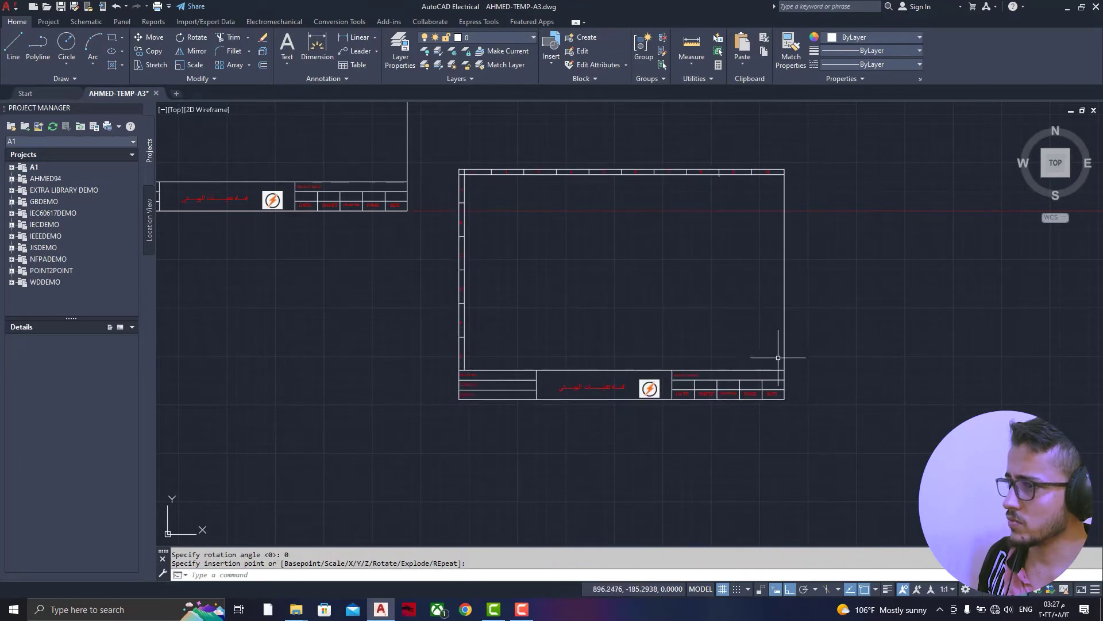
{"action": "left_click", "coordinate": [809, 156]}
{"action": "left_click", "coordinate": [687, 327]}
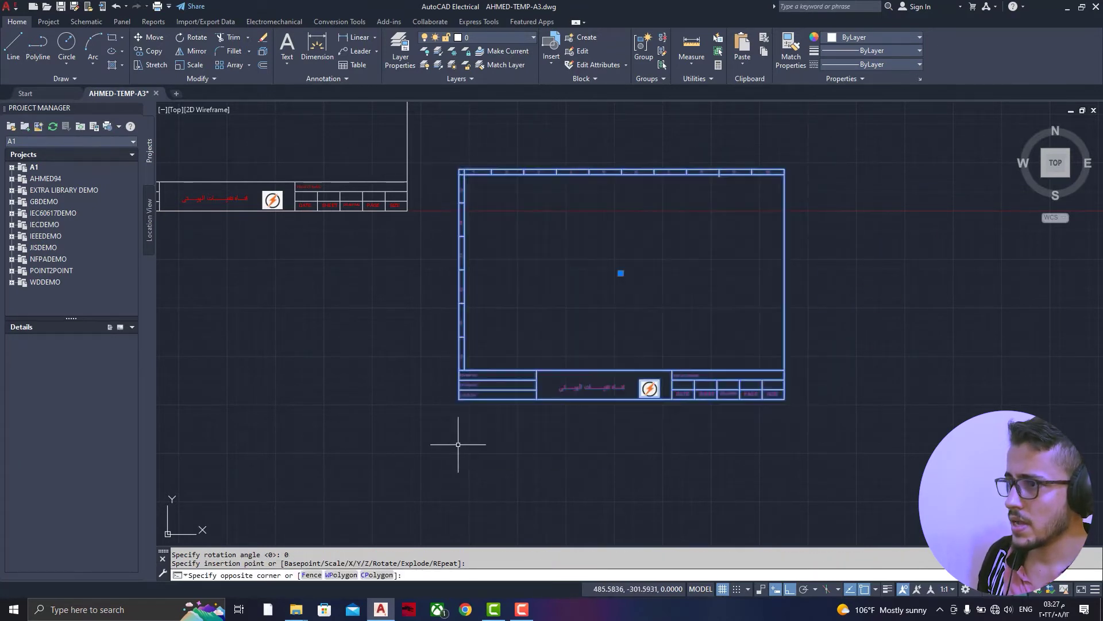
{"action": "key", "text": "Delete"}
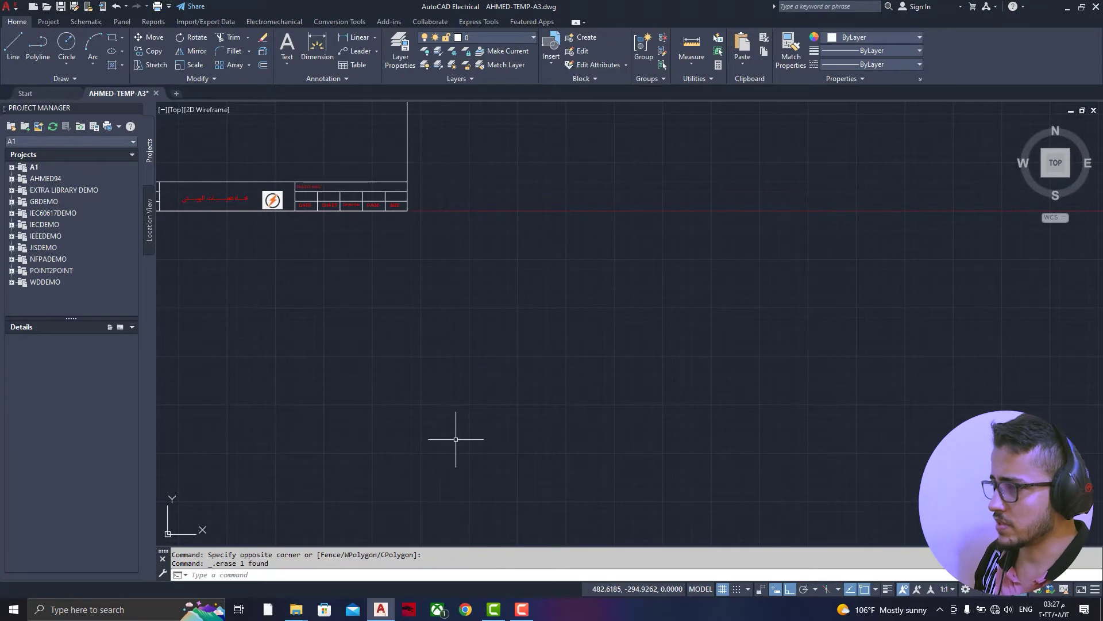
{"action": "scroll", "coordinate": [520, 296], "scroll_direction": "down", "scroll_amount": 4}
{"action": "scroll", "coordinate": [382, 275], "scroll_direction": "up", "scroll_amount": 4}
{"action": "scroll", "coordinate": [434, 378], "scroll_direction": "down", "scroll_amount": 2}
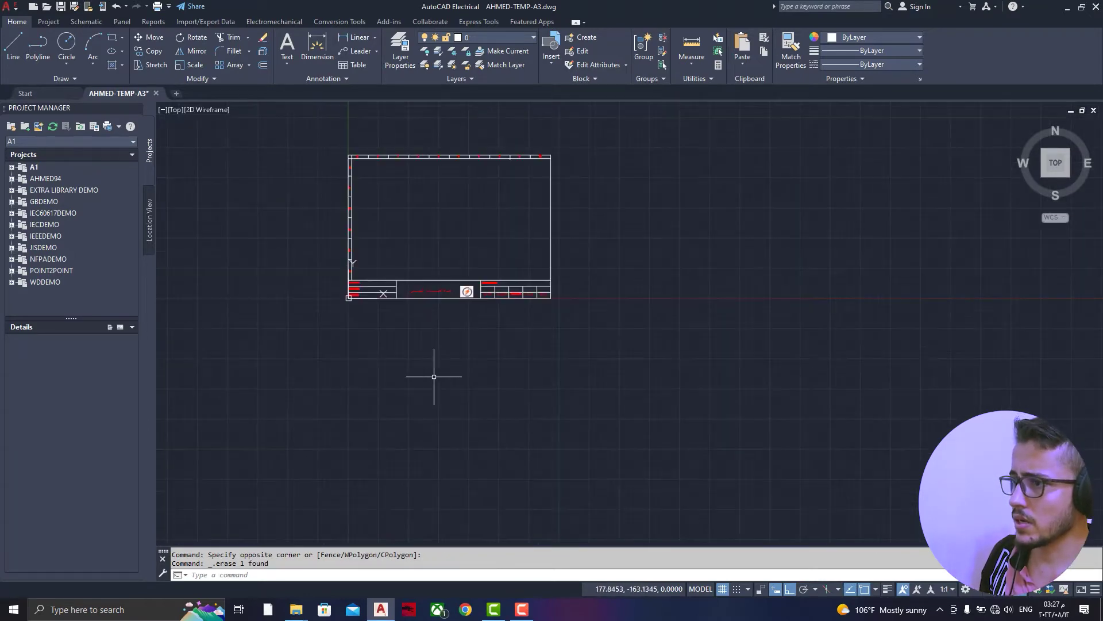
{"action": "scroll", "coordinate": [387, 214], "scroll_direction": "up", "scroll_amount": 6}
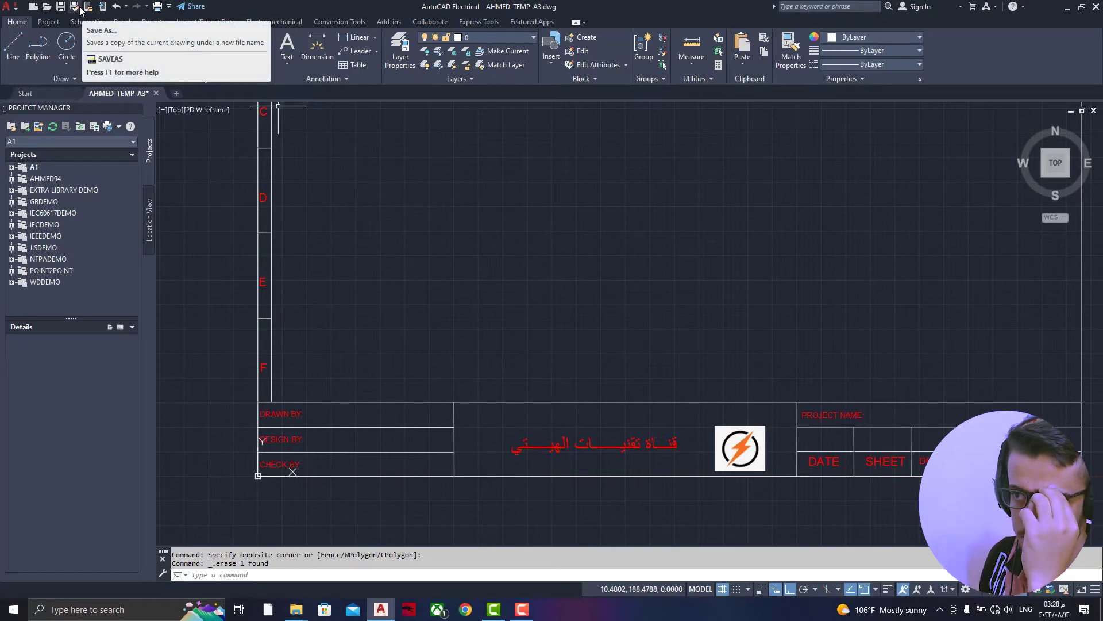
- Save the drawing in template format under the name temp-A3
{"action": "left_click", "coordinate": [81, 9]}
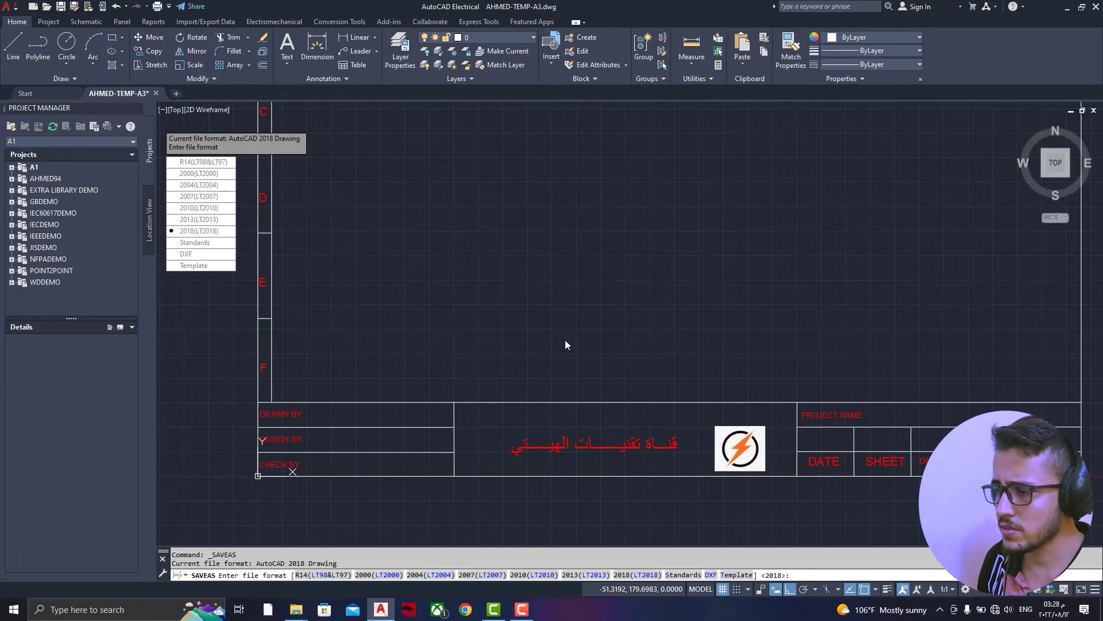
{"action": "left_click", "coordinate": [738, 578]}
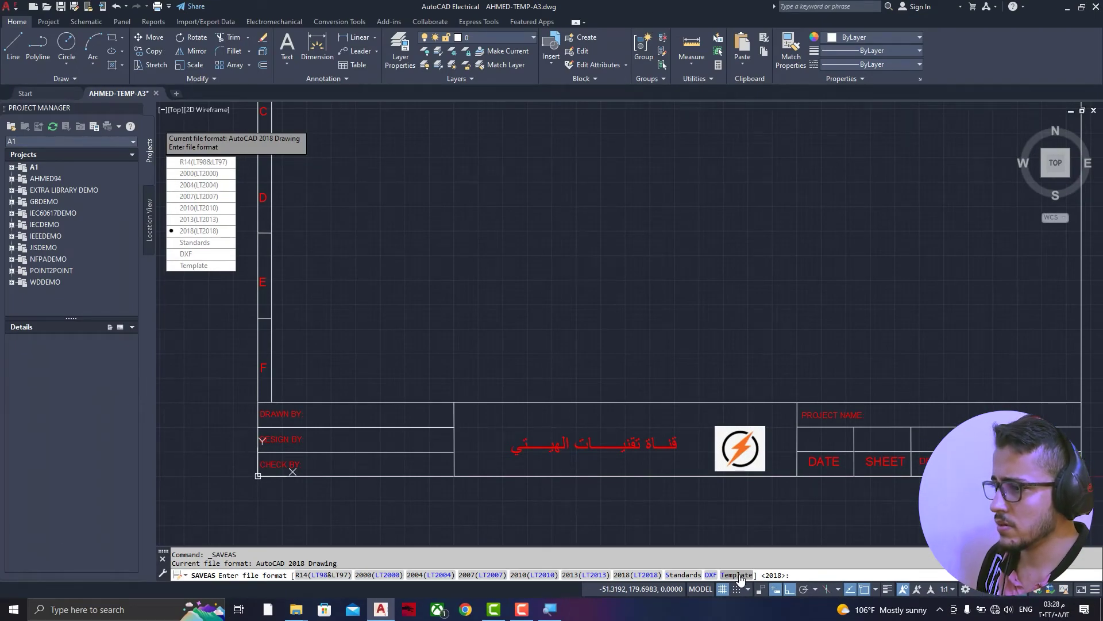
{"action": "left_click", "coordinate": [738, 575]}
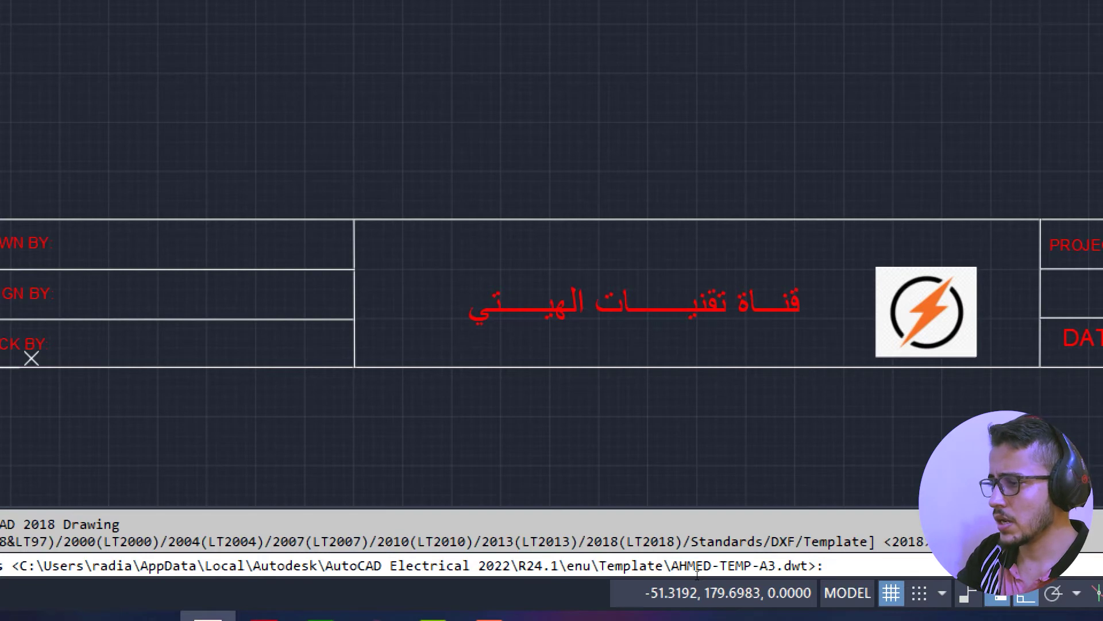
{"action": "type", "text": "t"}
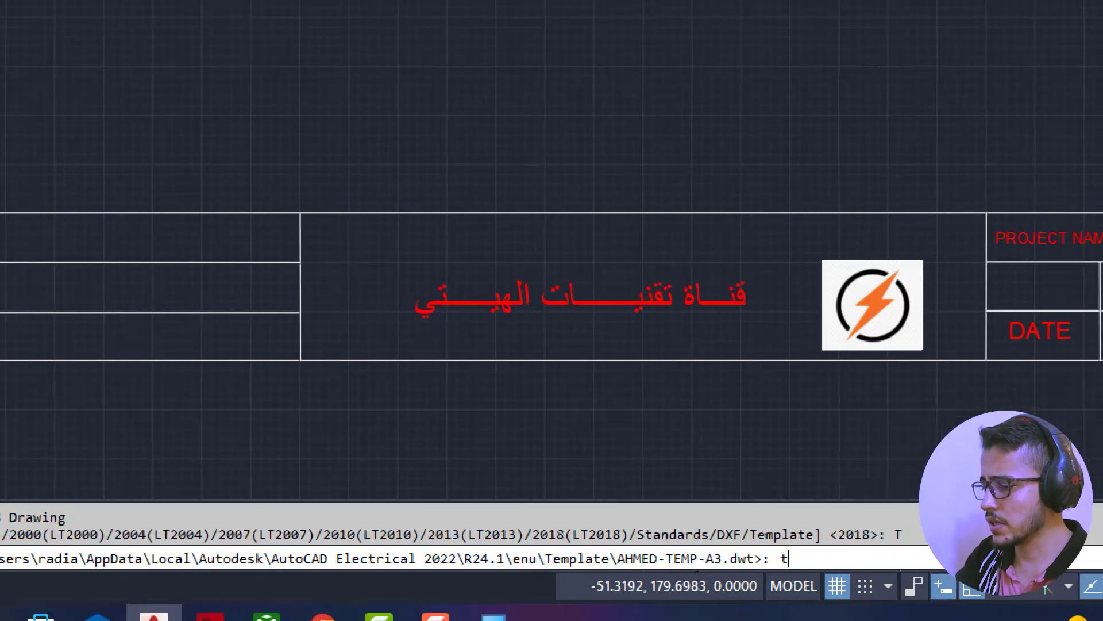
{"action": "type", "text": "e"}
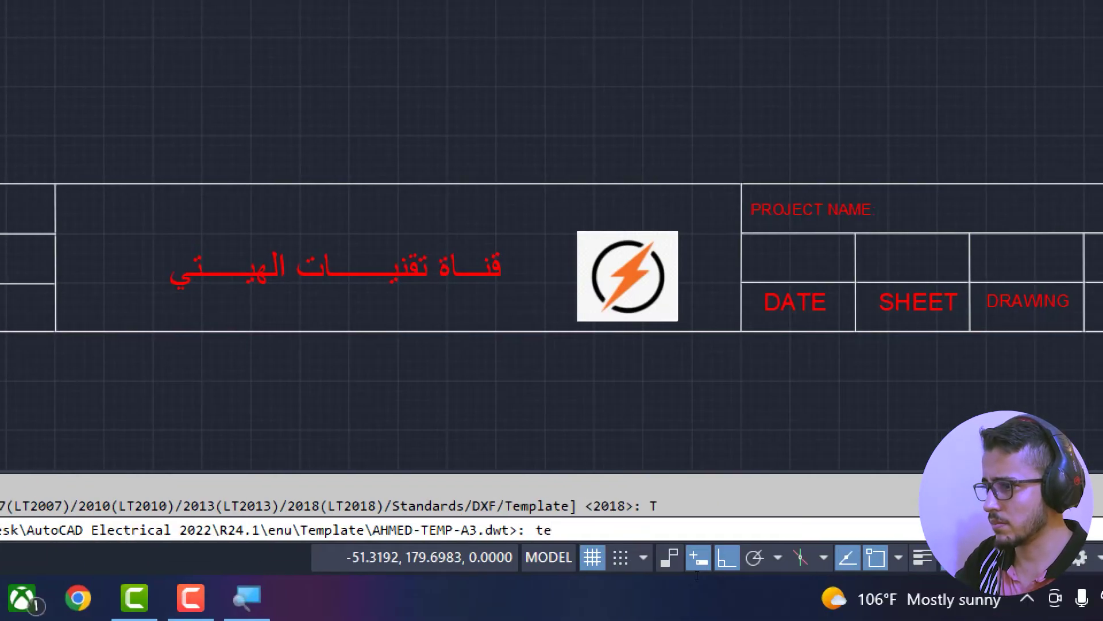
{"action": "type", "text": "mp"}
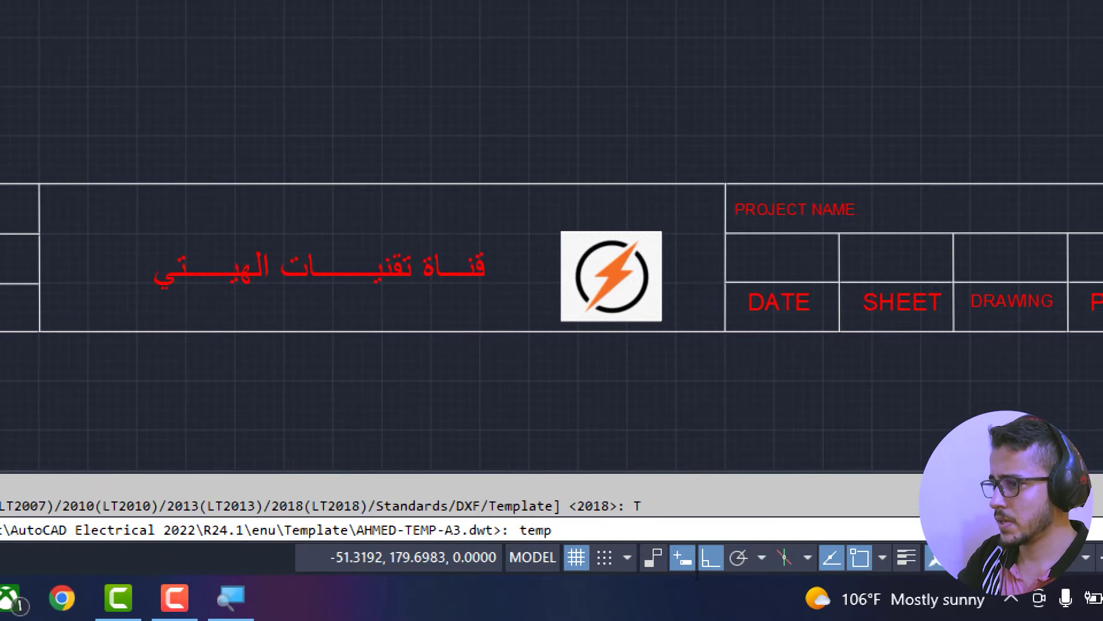
{"action": "type", "text": "-"}
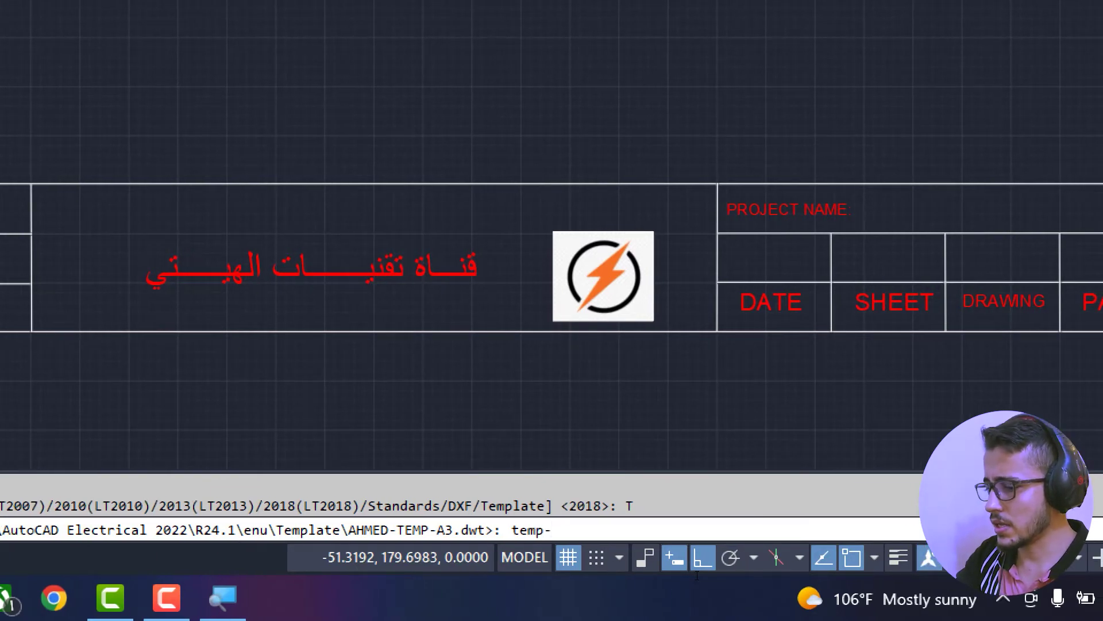
{"action": "type", "text": "A"}
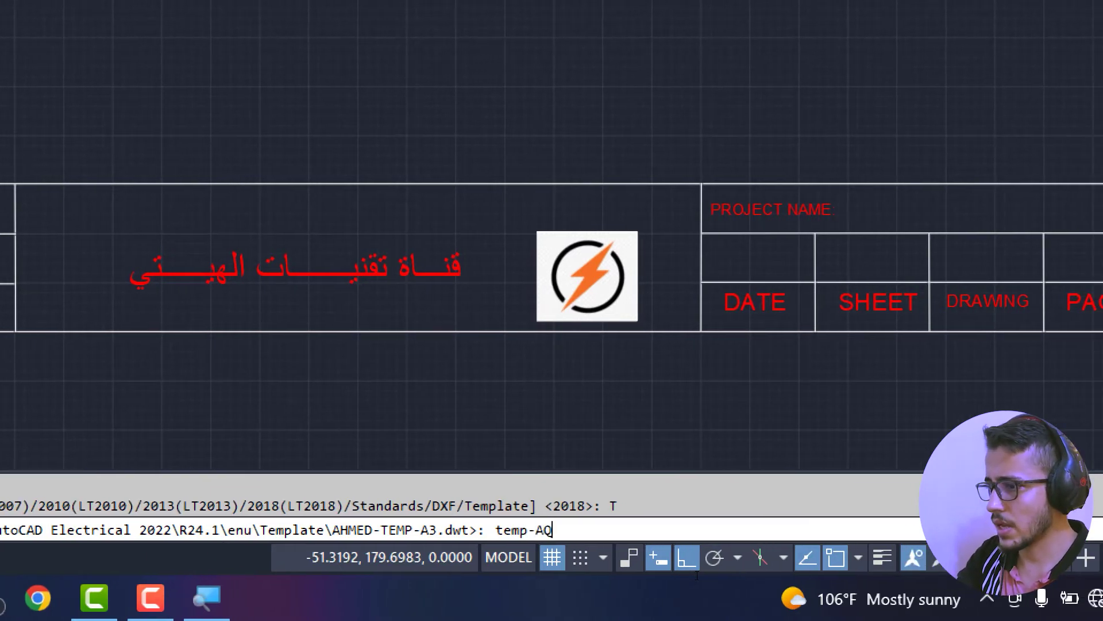
{"action": "type", "text": "3"}
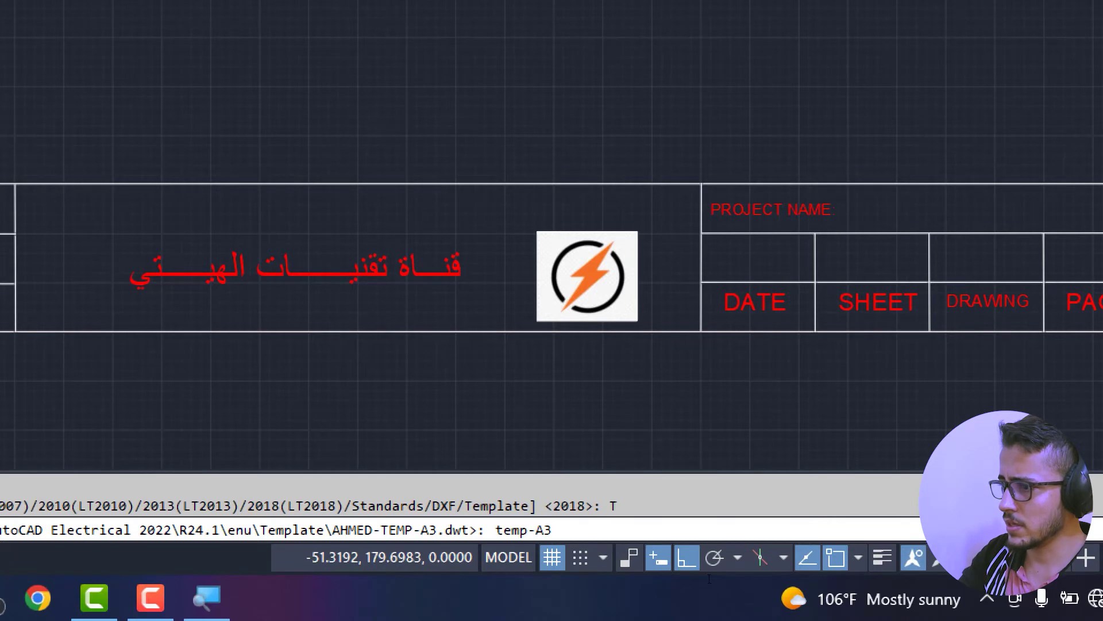
{"action": "key", "text": "Return"}
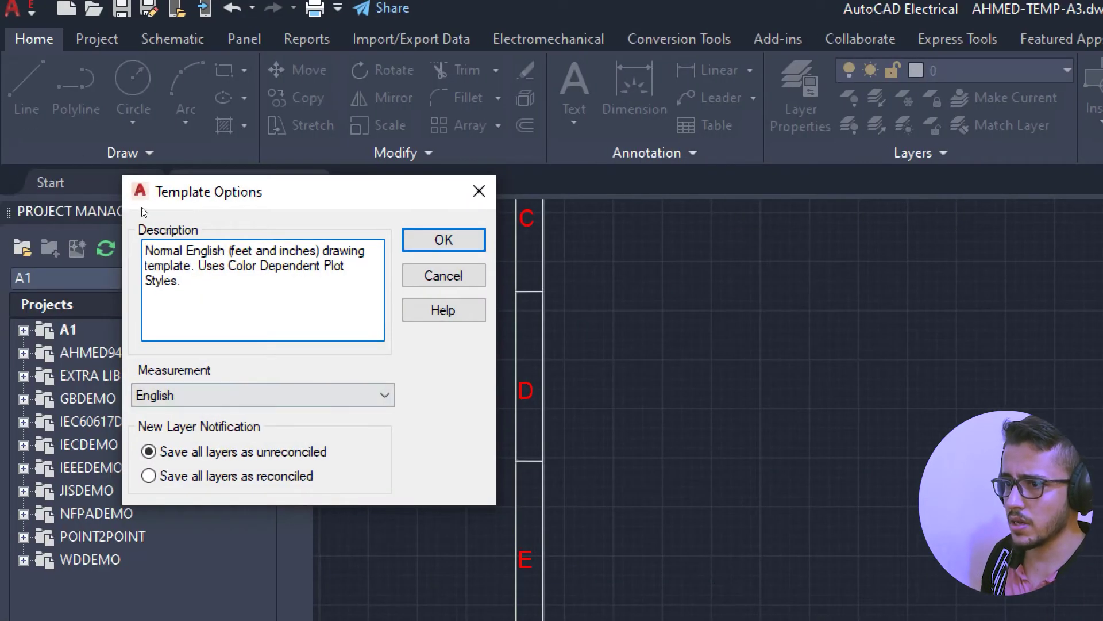
- Accept the Template Options to finish saving temp-A3.dwt
{"action": "key", "text": "Return"}
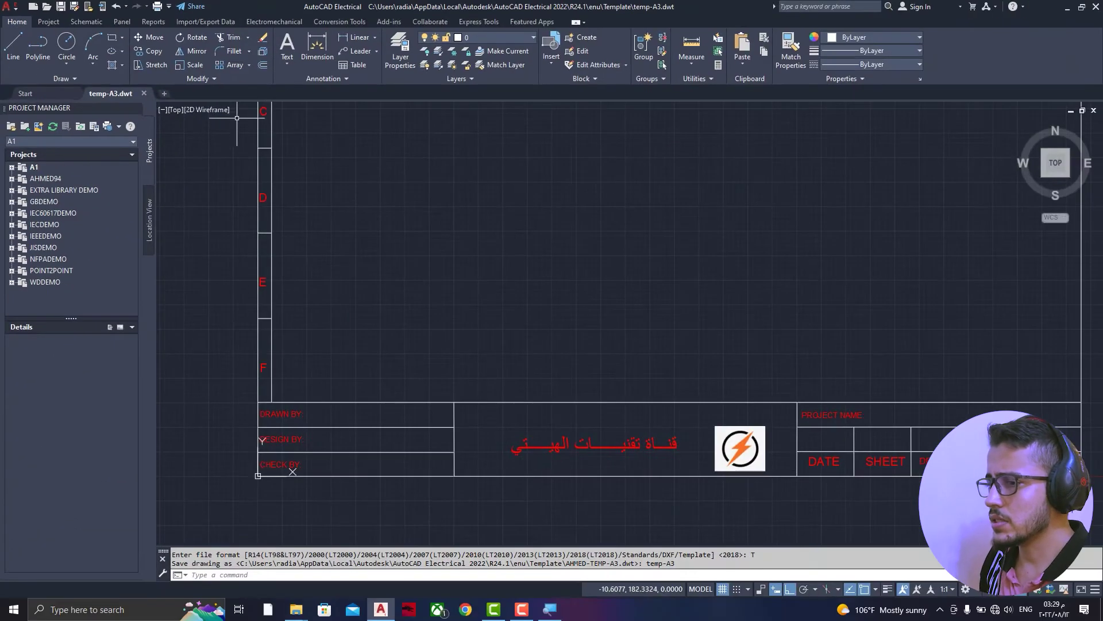
{"action": "scroll", "coordinate": [517, 236], "scroll_direction": "down", "scroll_amount": 5}
{"action": "scroll", "coordinate": [701, 140], "scroll_direction": "up", "scroll_amount": 8}
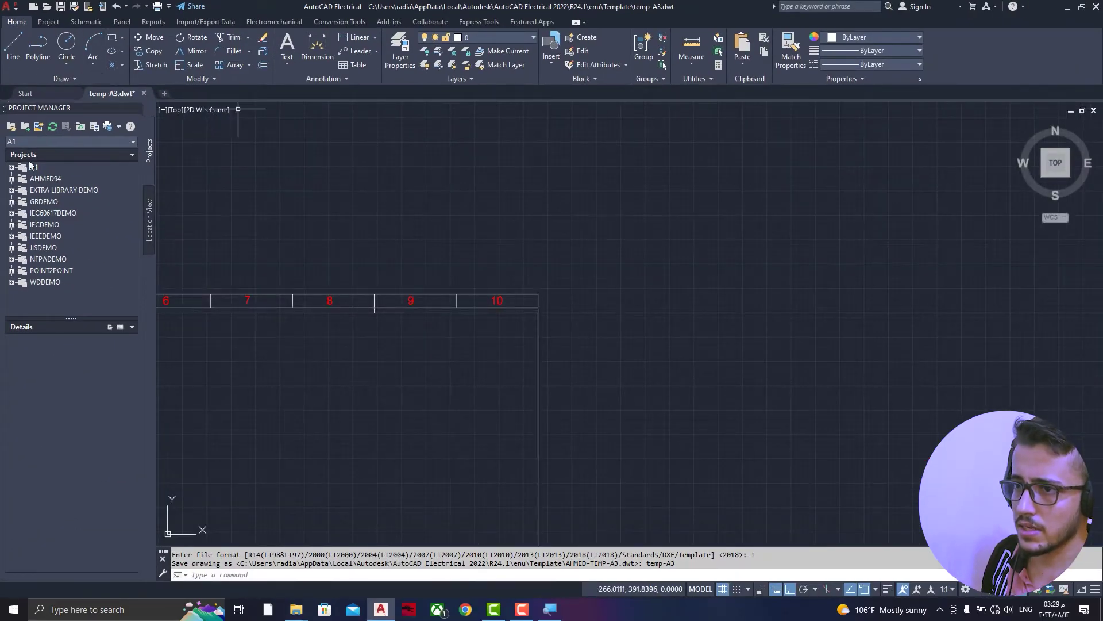
- Expand project A1 in Project Manager to show its three drawings
{"action": "left_click", "coordinate": [12, 168]}
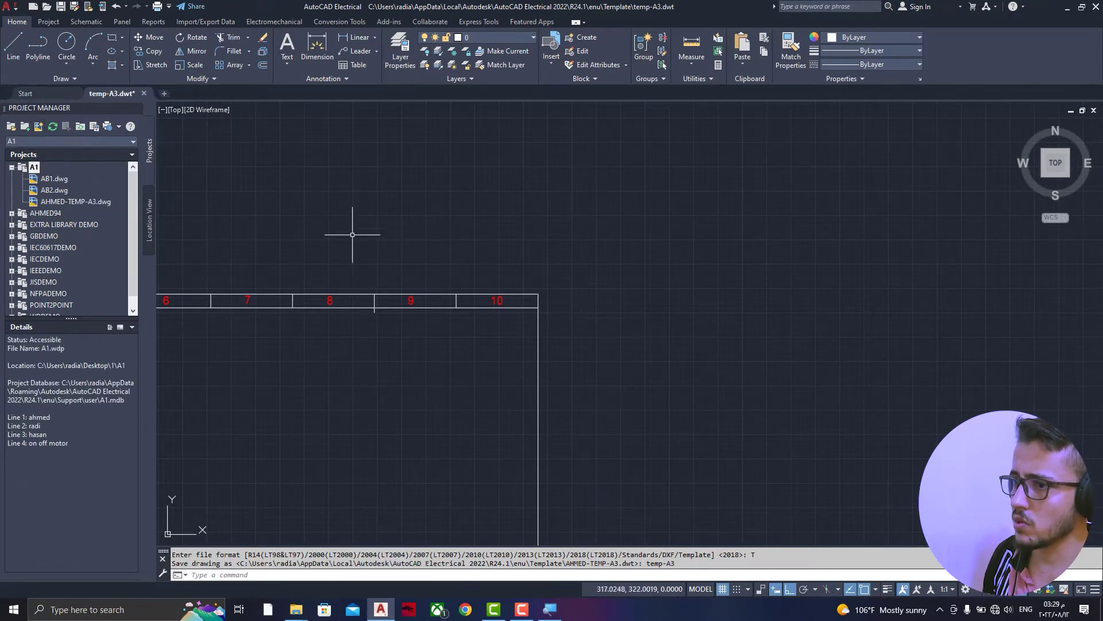
{"action": "scroll", "coordinate": [492, 180], "scroll_direction": "down", "scroll_amount": 4}
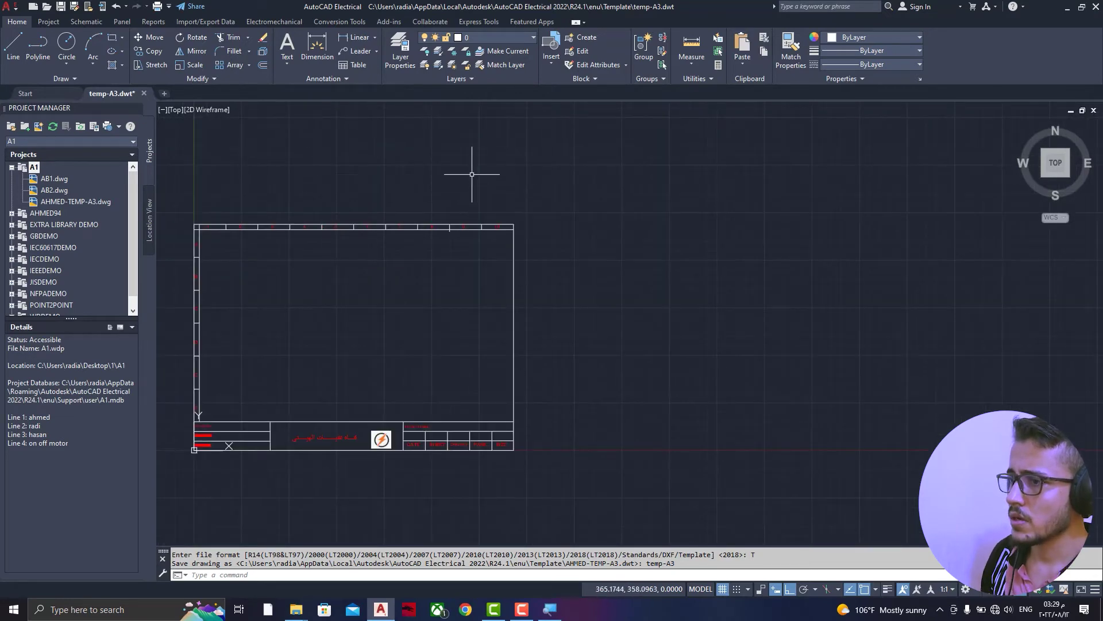
{"action": "scroll", "coordinate": [450, 143], "scroll_direction": "up", "scroll_amount": 4}
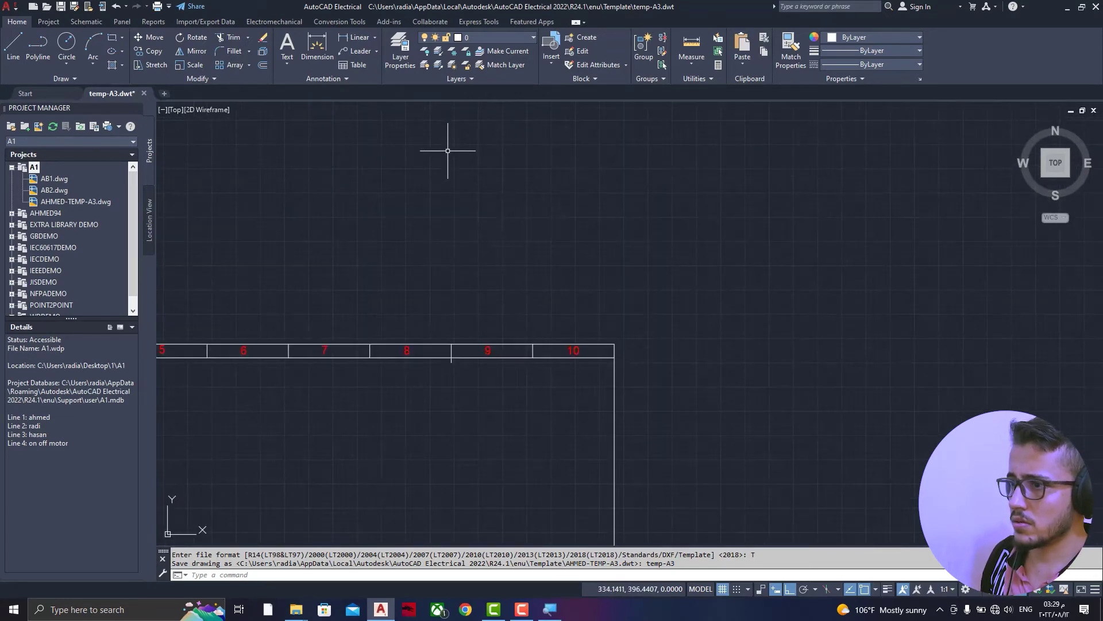
{"action": "scroll", "coordinate": [447, 151], "scroll_direction": "down", "scroll_amount": 2}
{"action": "scroll", "coordinate": [446, 148], "scroll_direction": "down", "scroll_amount": 2}
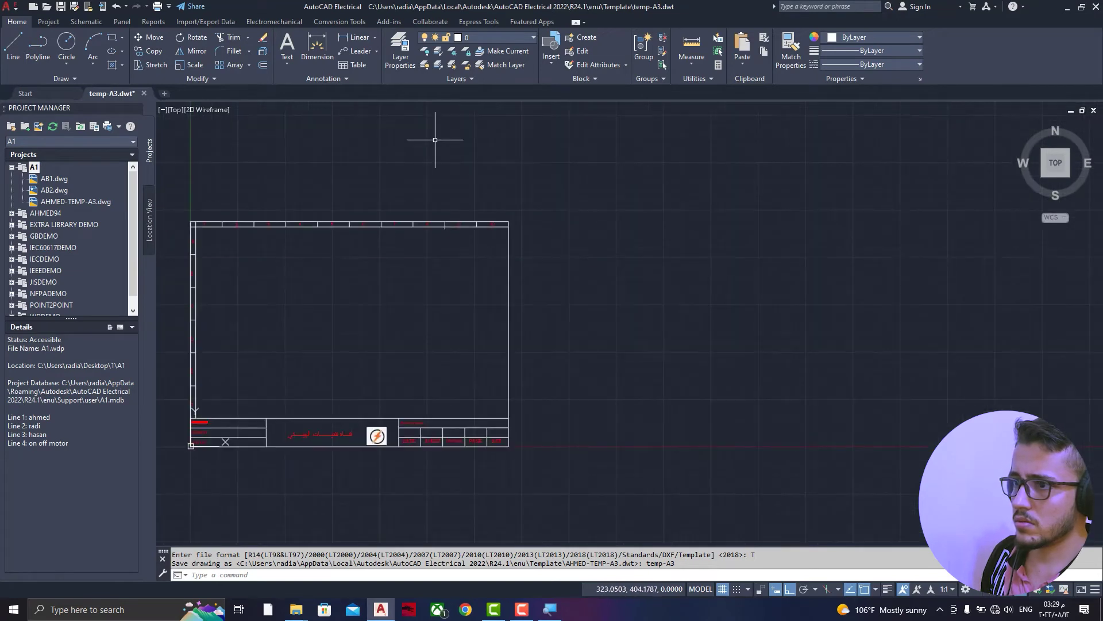
- Create a new project drawing named TEST1 using the temp-A3.dwt template
{"action": "left_click", "coordinate": [38, 127]}
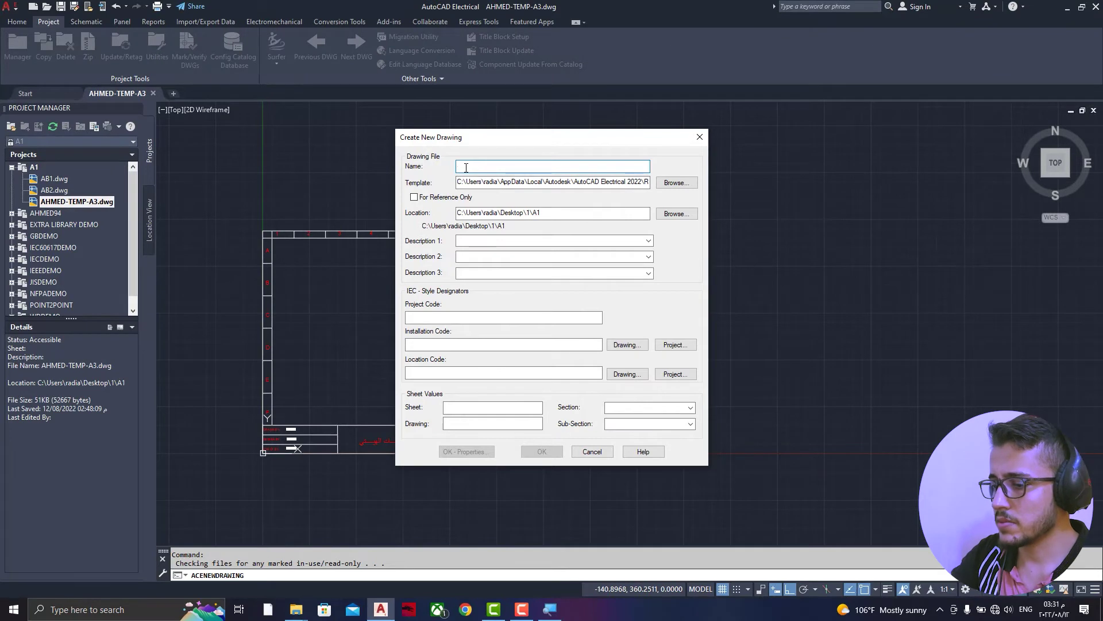
{"action": "type", "text": "TES"}
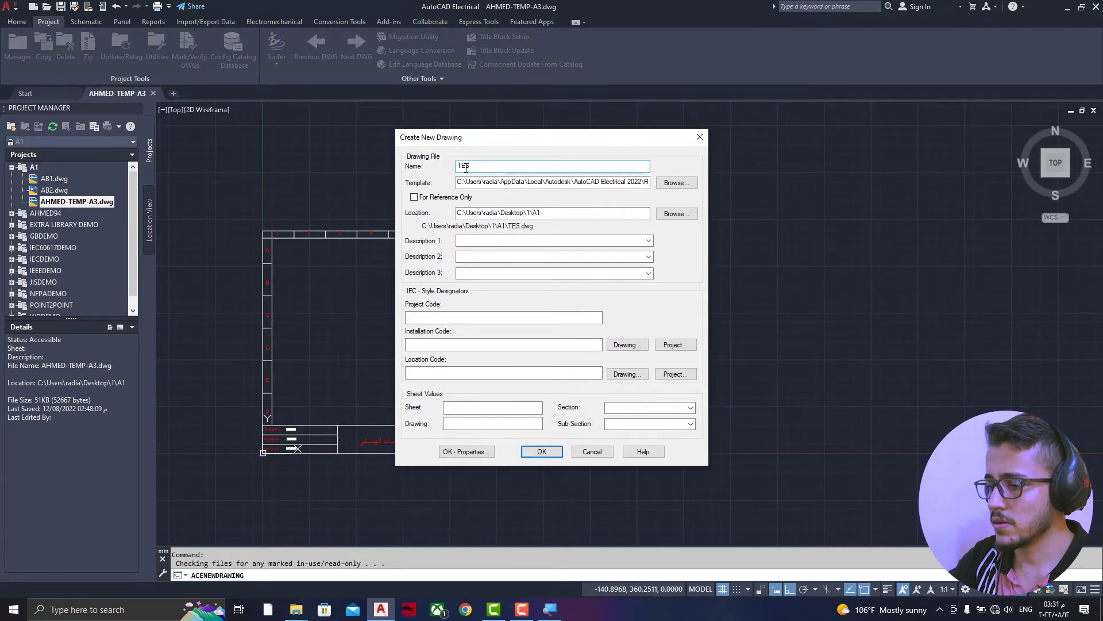
{"action": "type", "text": "T1"}
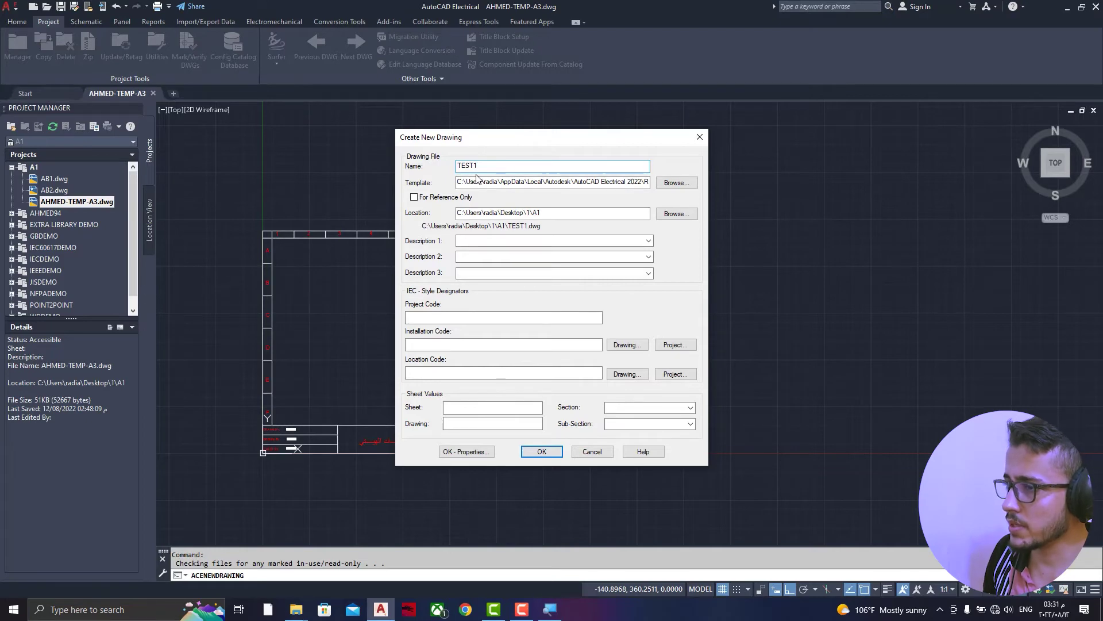
{"action": "left_click", "coordinate": [676, 182]}
{"action": "scroll", "coordinate": [503, 236], "scroll_direction": "down", "scroll_amount": 3}
{"action": "scroll", "coordinate": [505, 238], "scroll_direction": "down", "scroll_amount": 5}
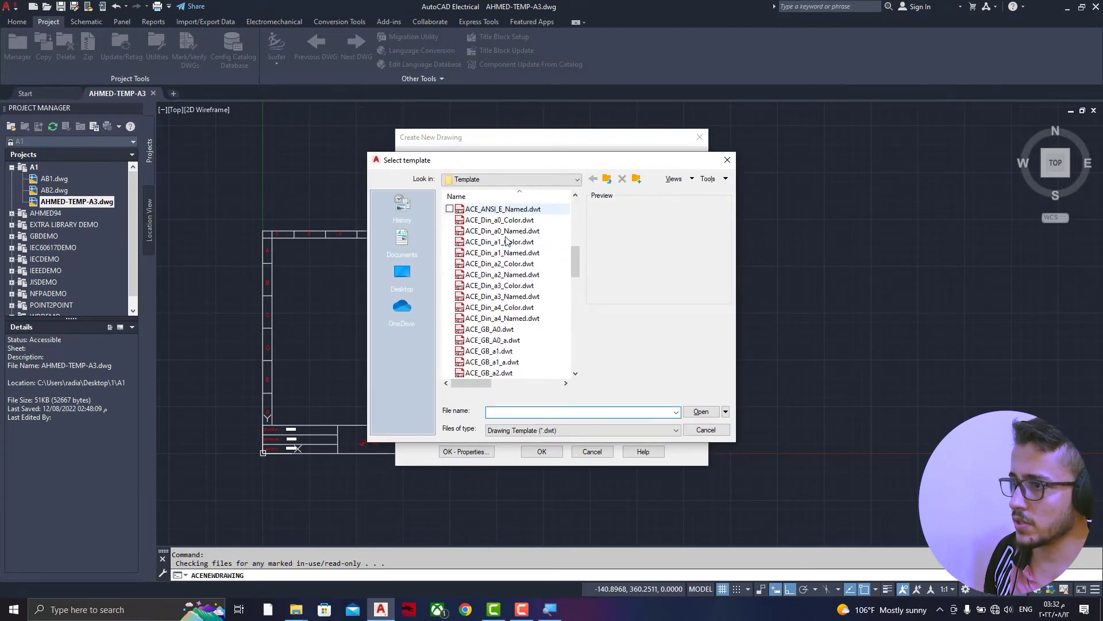
{"action": "scroll", "coordinate": [506, 240], "scroll_direction": "down", "scroll_amount": 5}
{"action": "scroll", "coordinate": [505, 241], "scroll_direction": "down", "scroll_amount": 5}
{"action": "scroll", "coordinate": [508, 253], "scroll_direction": "down", "scroll_amount": 5}
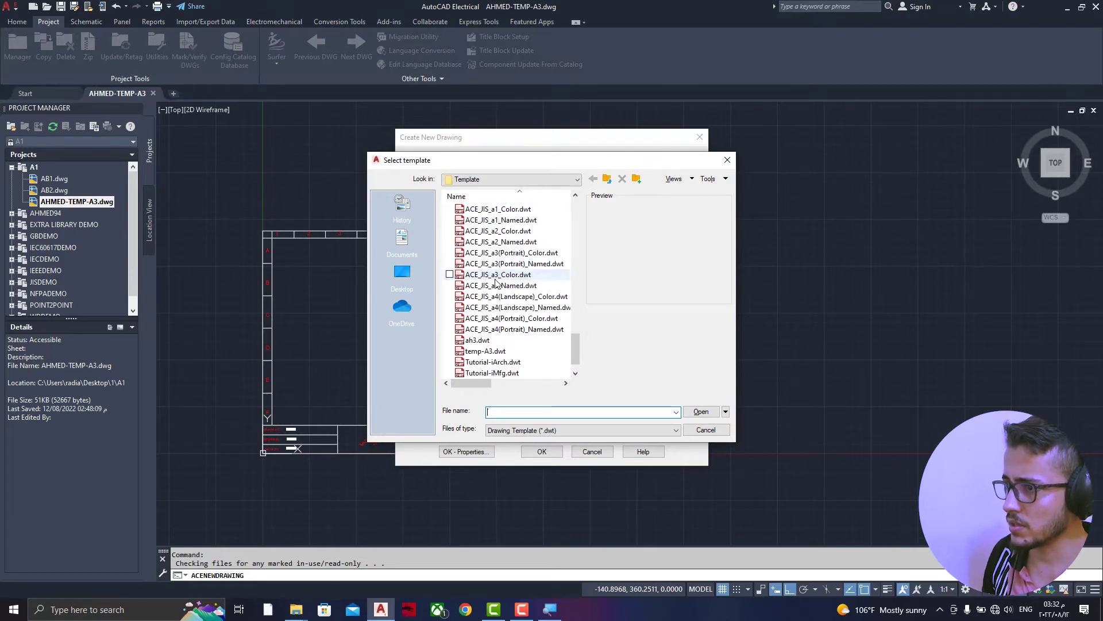
{"action": "scroll", "coordinate": [514, 333], "scroll_direction": "up", "scroll_amount": 2}
{"action": "scroll", "coordinate": [517, 328], "scroll_direction": "up", "scroll_amount": 2}
{"action": "scroll", "coordinate": [522, 322], "scroll_direction": "up", "scroll_amount": 2}
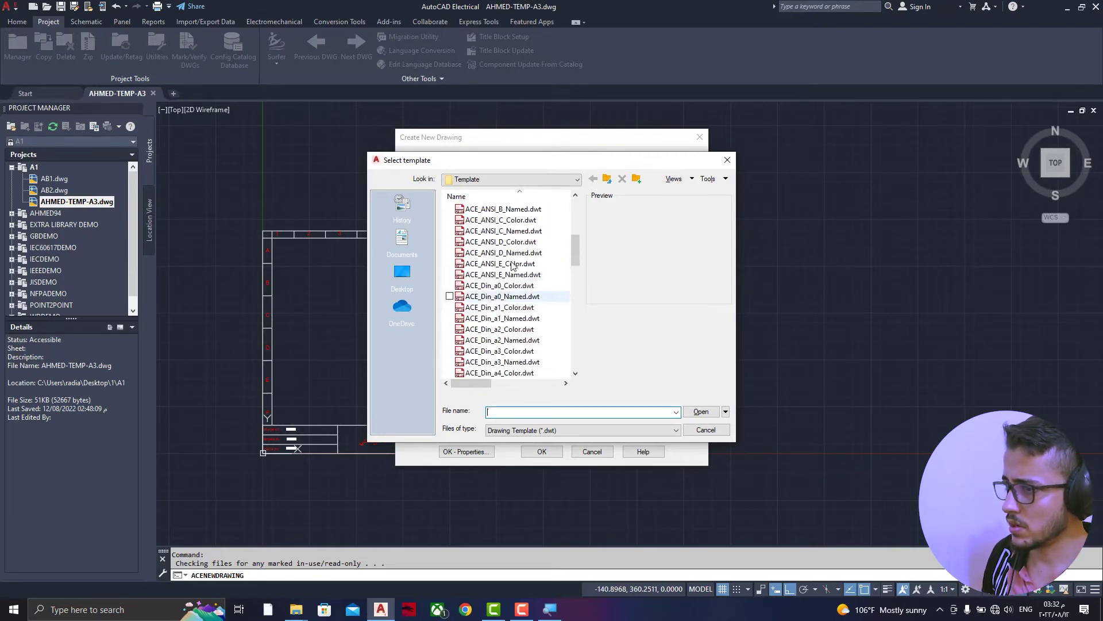
{"action": "scroll", "coordinate": [526, 316], "scroll_direction": "up", "scroll_amount": 2}
{"action": "scroll", "coordinate": [526, 305], "scroll_direction": "down", "scroll_amount": 5}
{"action": "scroll", "coordinate": [506, 310], "scroll_direction": "down", "scroll_amount": 5}
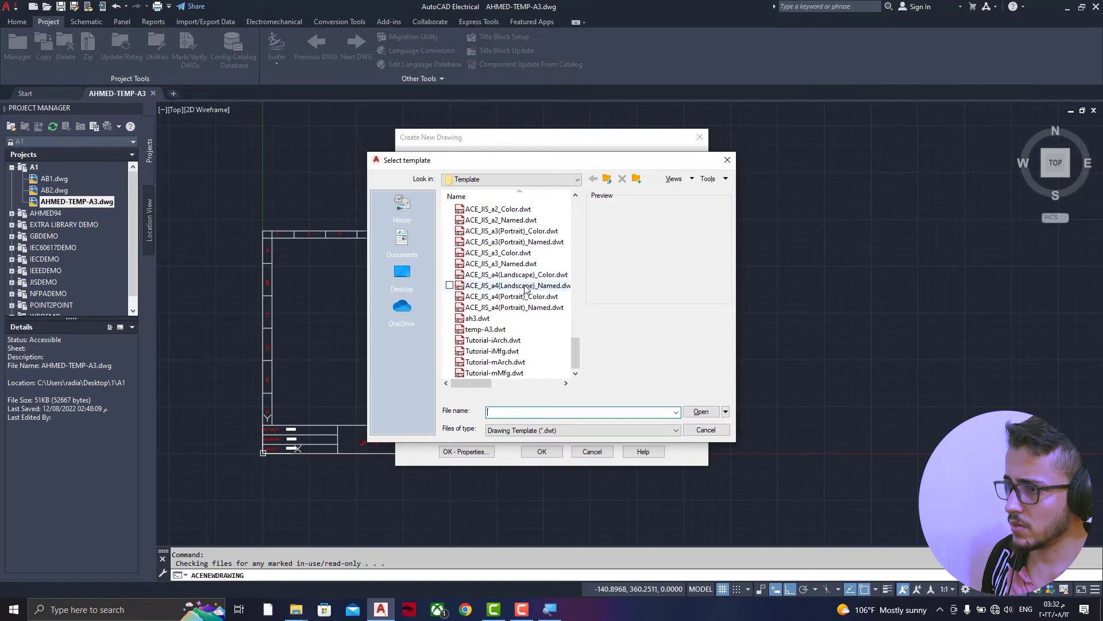
{"action": "left_click", "coordinate": [494, 329]}
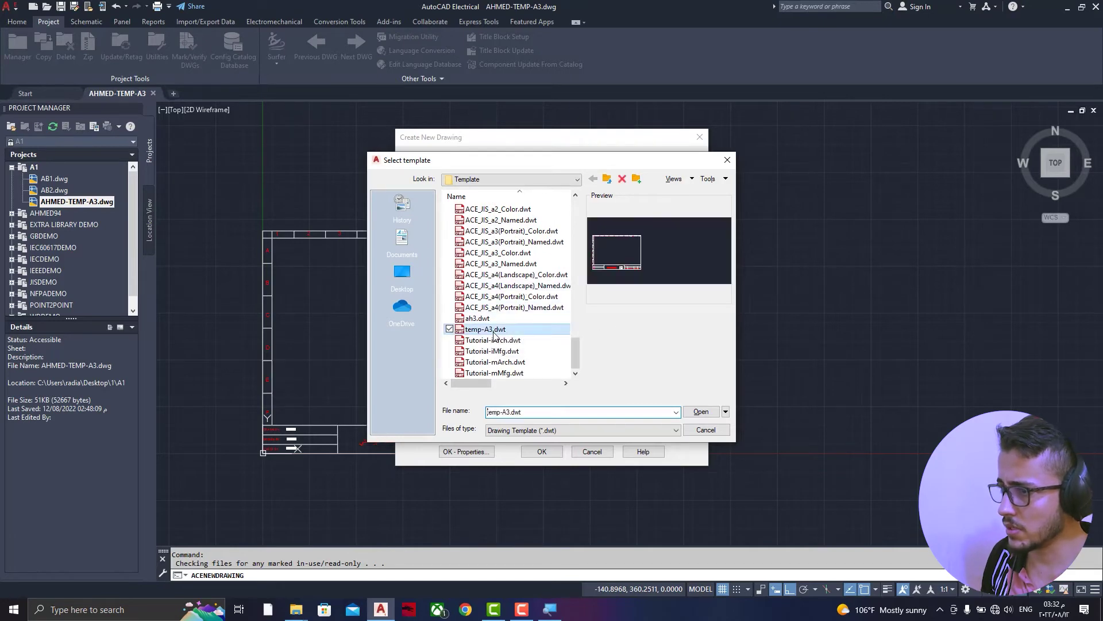
{"action": "left_click", "coordinate": [687, 413]}
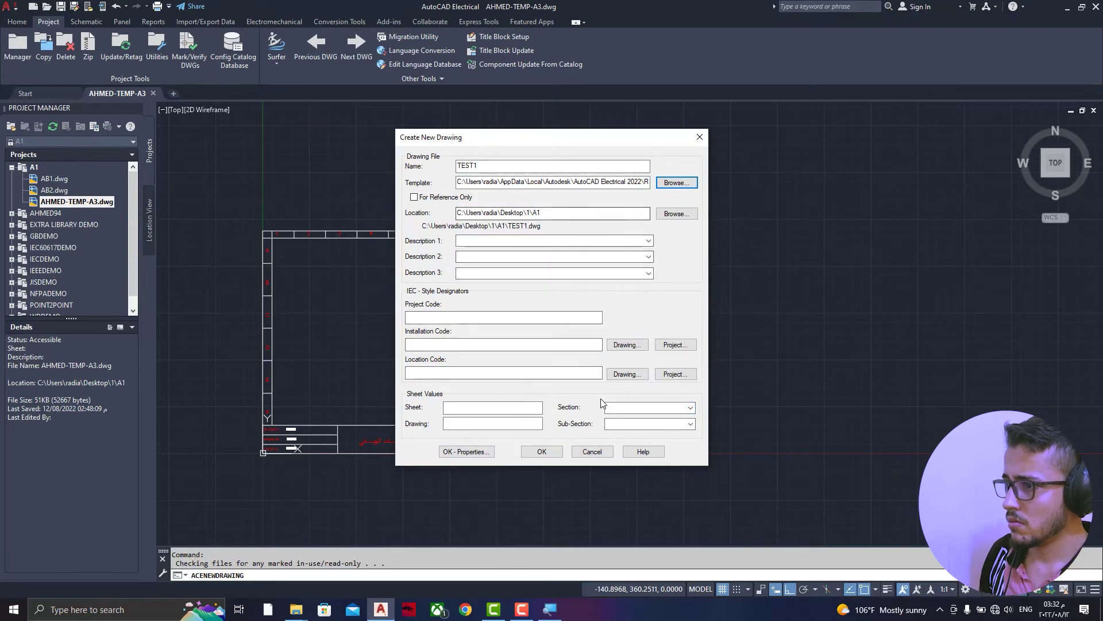
{"action": "left_click", "coordinate": [555, 453]}
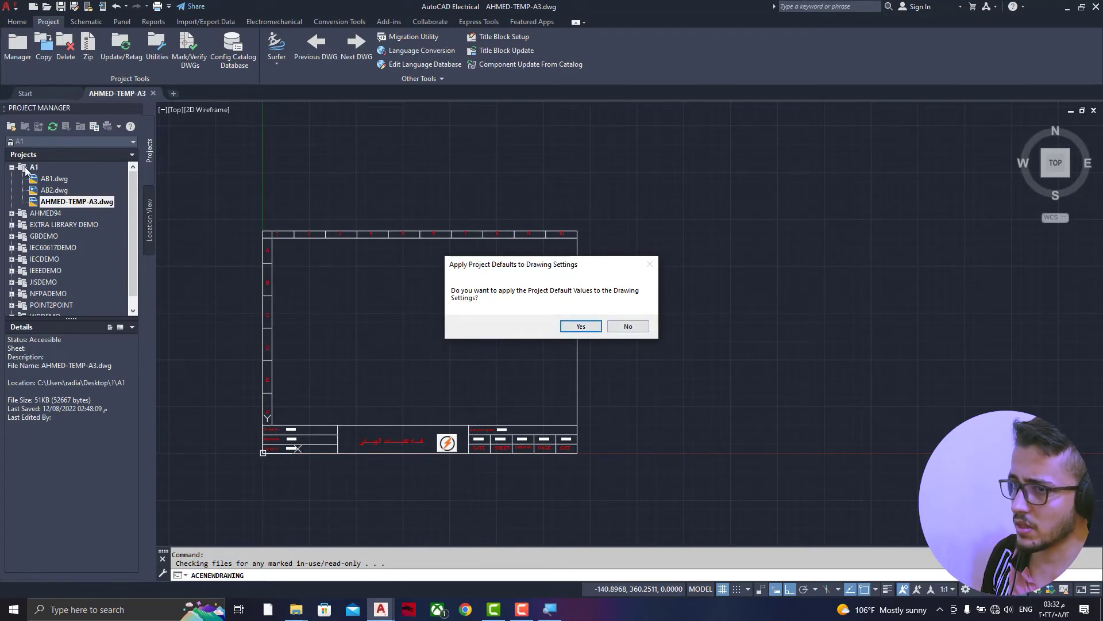
{"action": "left_click", "coordinate": [632, 330]}
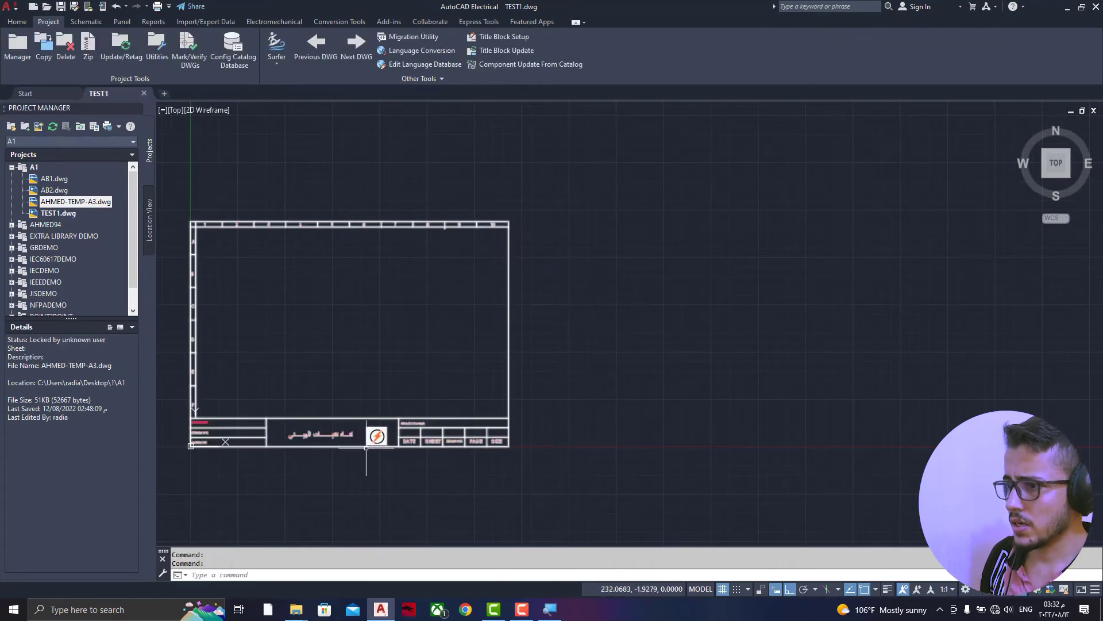
{"action": "scroll", "coordinate": [594, 422], "scroll_direction": "down", "scroll_amount": 3}
{"action": "scroll", "coordinate": [596, 428], "scroll_direction": "up", "scroll_amount": 5}
{"action": "scroll", "coordinate": [632, 417], "scroll_direction": "down", "scroll_amount": 2}
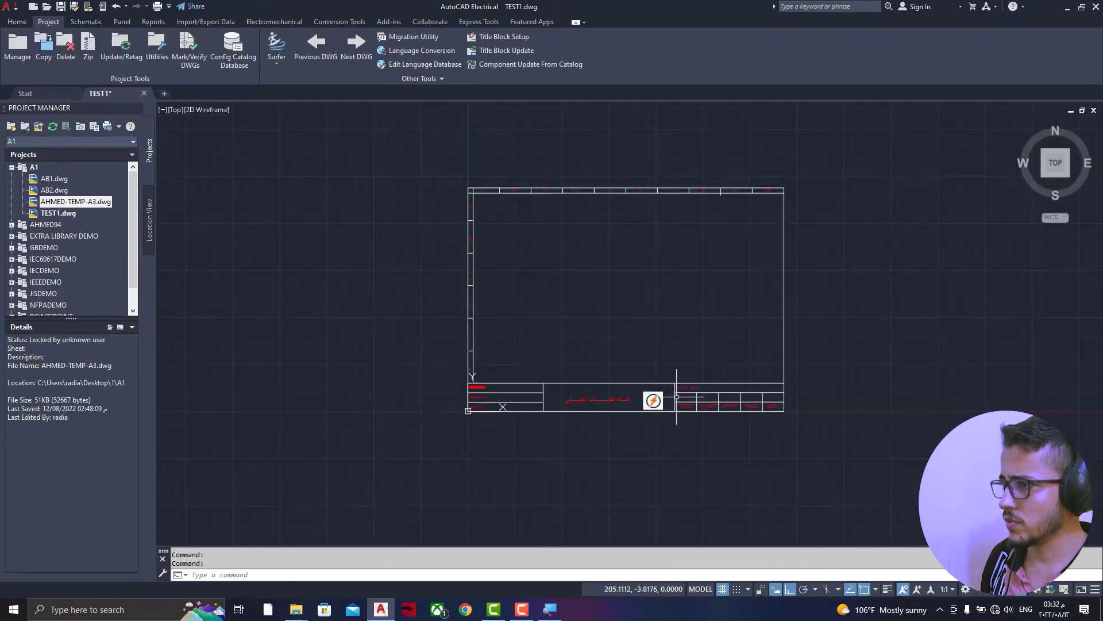
{"action": "scroll", "coordinate": [689, 380], "scroll_direction": "up", "scroll_amount": 3}
{"action": "scroll", "coordinate": [506, 385], "scroll_direction": "down", "scroll_amount": 4}
{"action": "scroll", "coordinate": [514, 415], "scroll_direction": "up", "scroll_amount": 2}
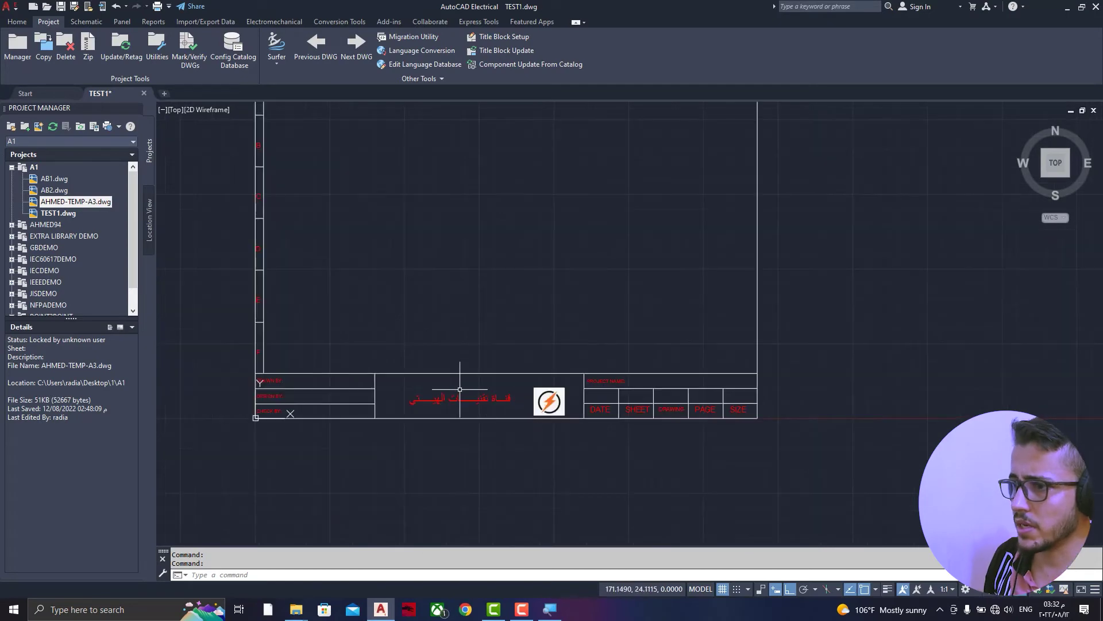
{"action": "scroll", "coordinate": [285, 389], "scroll_direction": "up", "scroll_amount": 4}
{"action": "scroll", "coordinate": [247, 356], "scroll_direction": "down", "scroll_amount": 2}
{"action": "scroll", "coordinate": [247, 355], "scroll_direction": "down", "scroll_amount": 2}
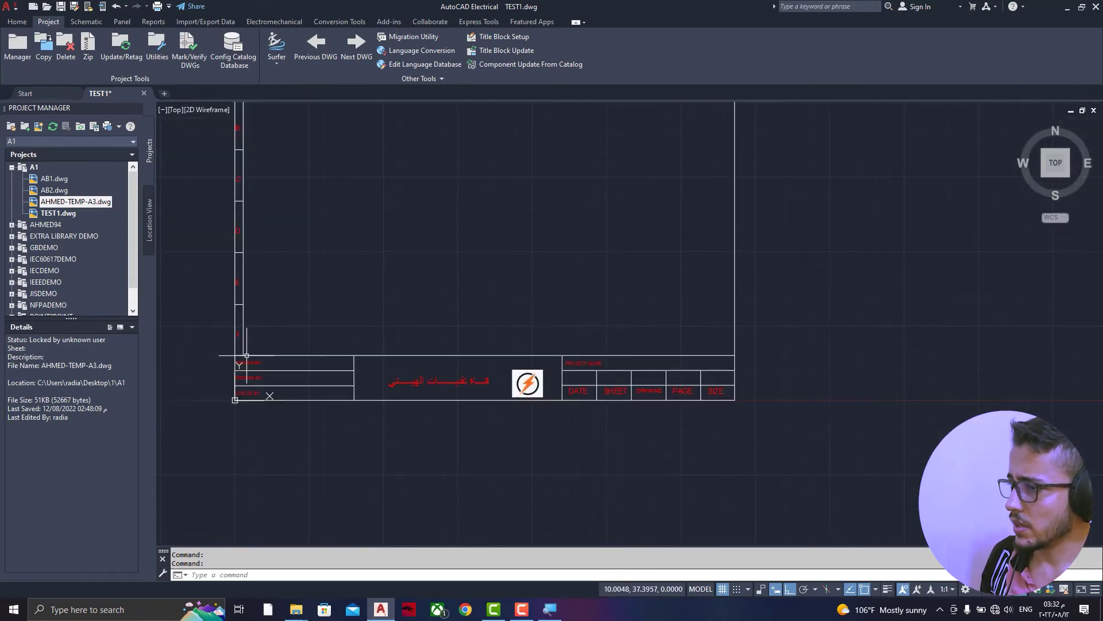
{"action": "scroll", "coordinate": [614, 387], "scroll_direction": "down", "scroll_amount": 1}
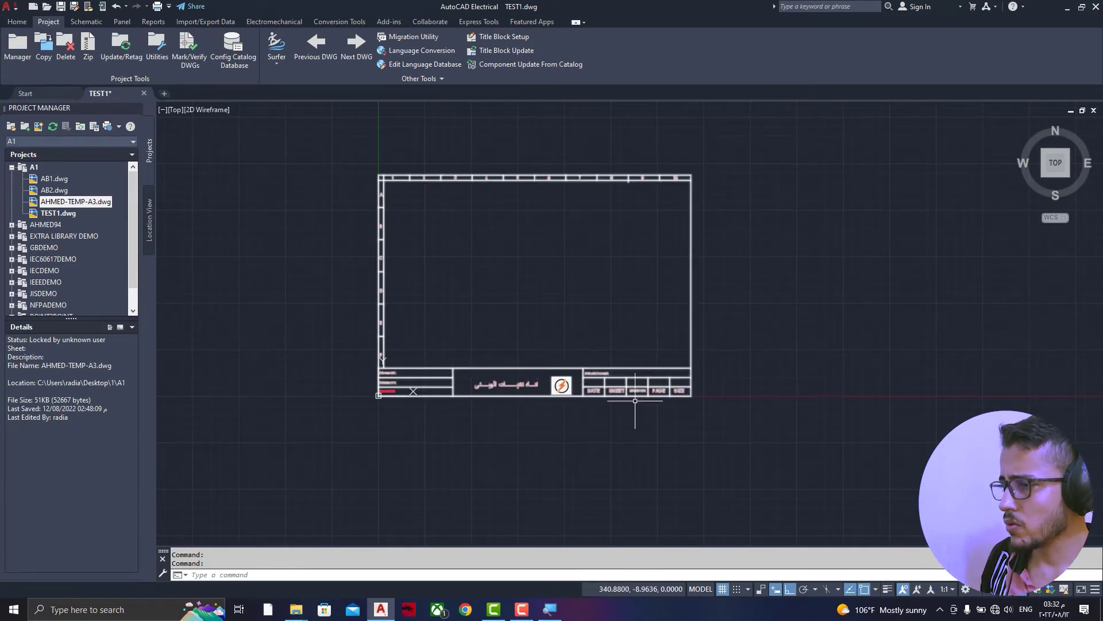
{"action": "scroll", "coordinate": [381, 298], "scroll_direction": "up", "scroll_amount": 5}
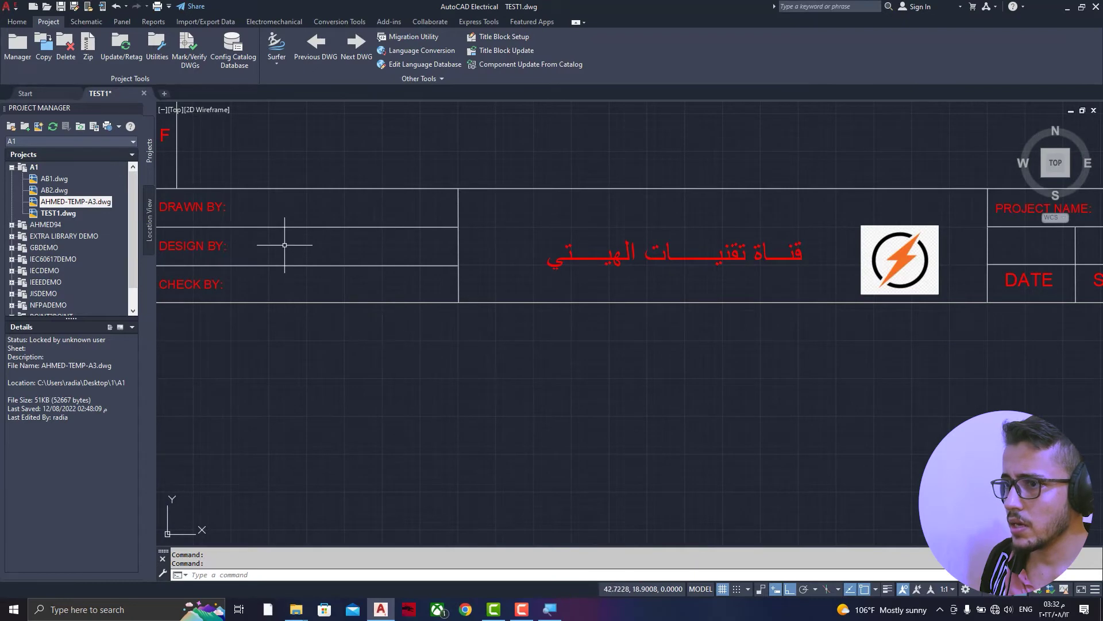
{"action": "scroll", "coordinate": [291, 242], "scroll_direction": "down", "scroll_amount": 3}
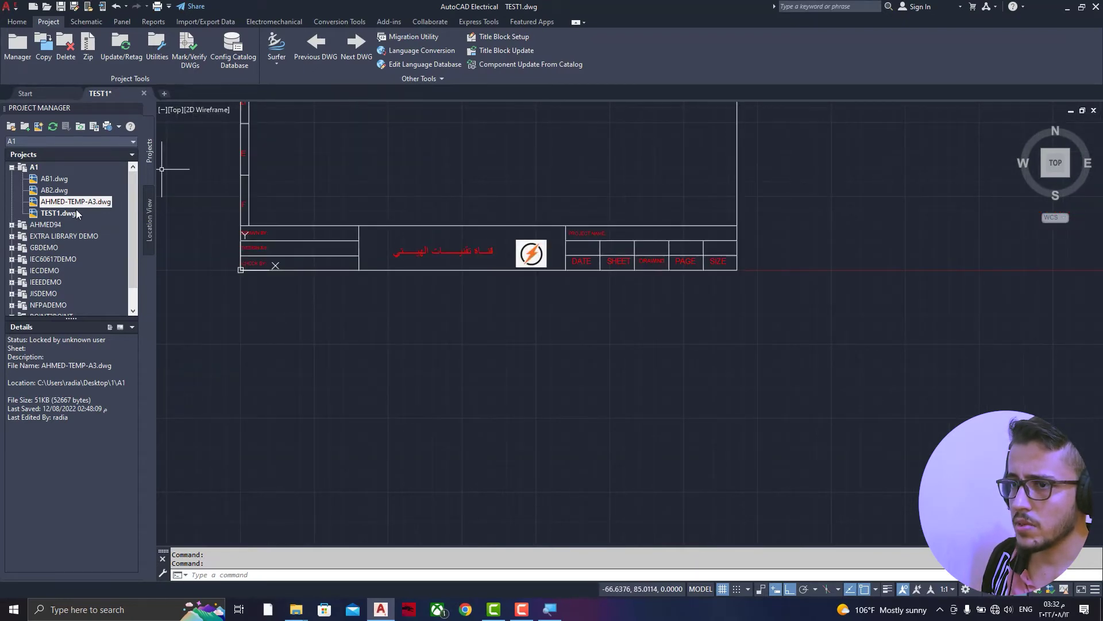
{"action": "left_click", "coordinate": [34, 168]}
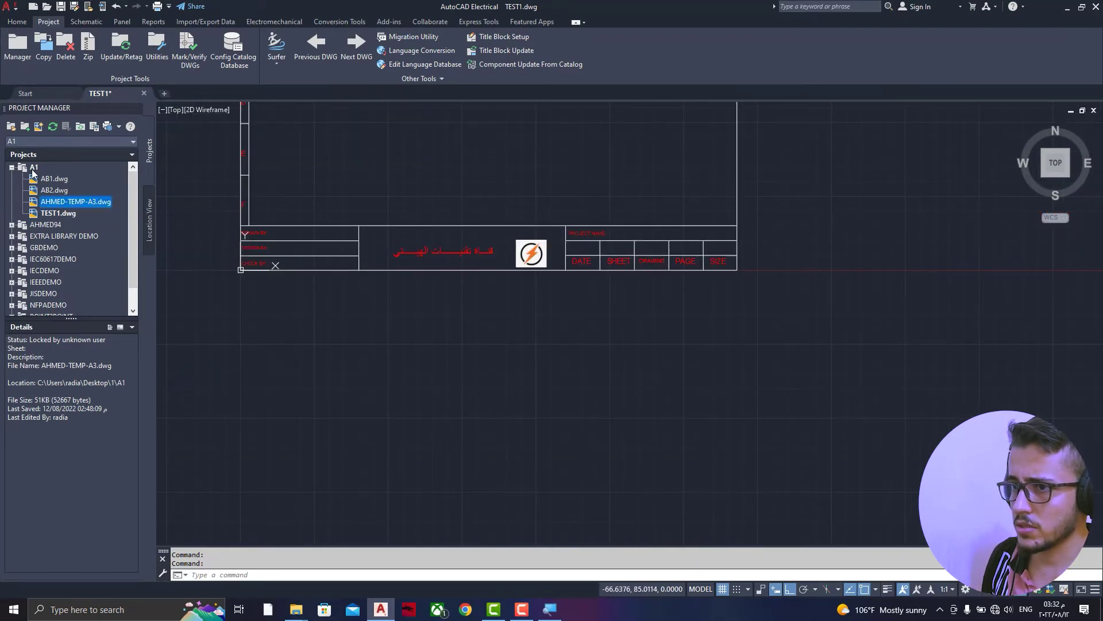
- Open project A1's Descriptions and enter 2022/8/12 on Line1 and A1 on Line2
{"action": "right_click", "coordinate": [34, 168]}
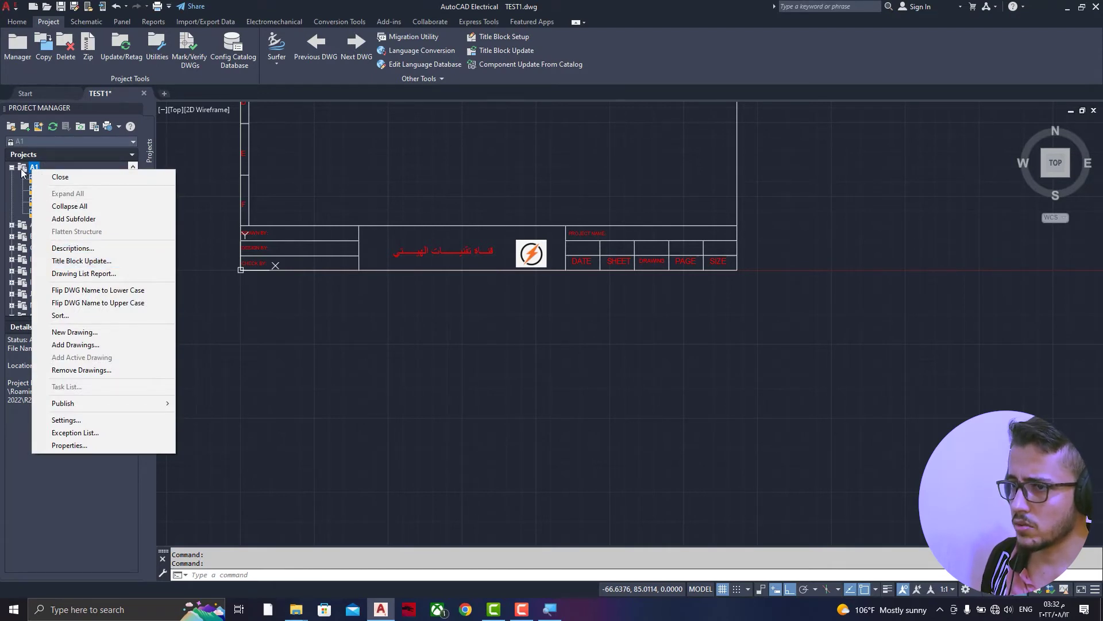
{"action": "left_click", "coordinate": [86, 249]}
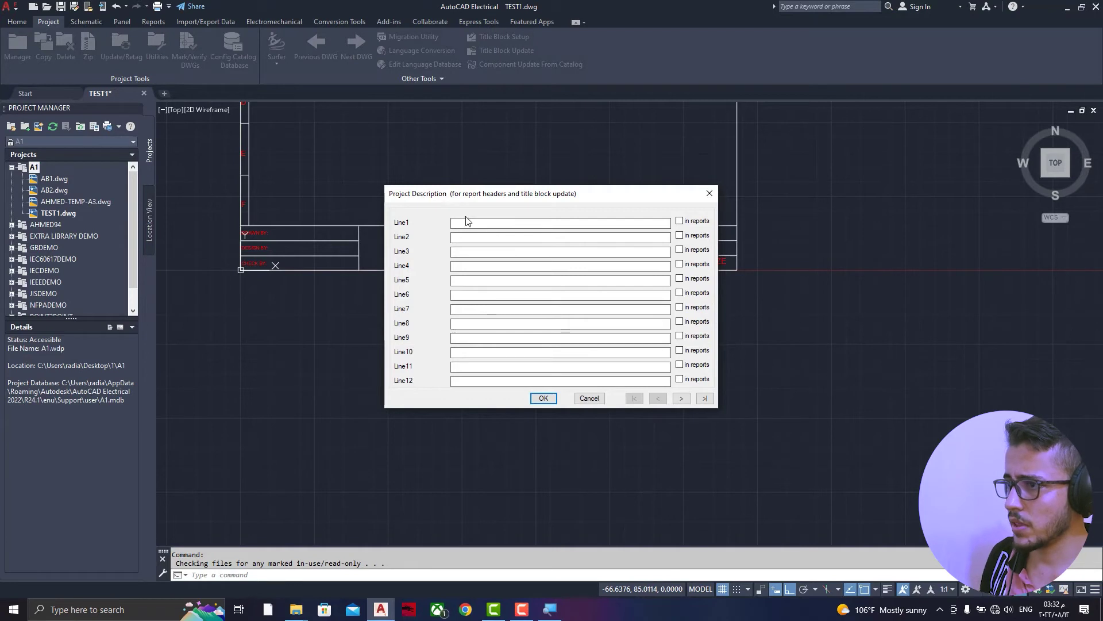
{"action": "left_click_drag", "start_coordinate": [469, 199], "coordinate": [259, 211]}
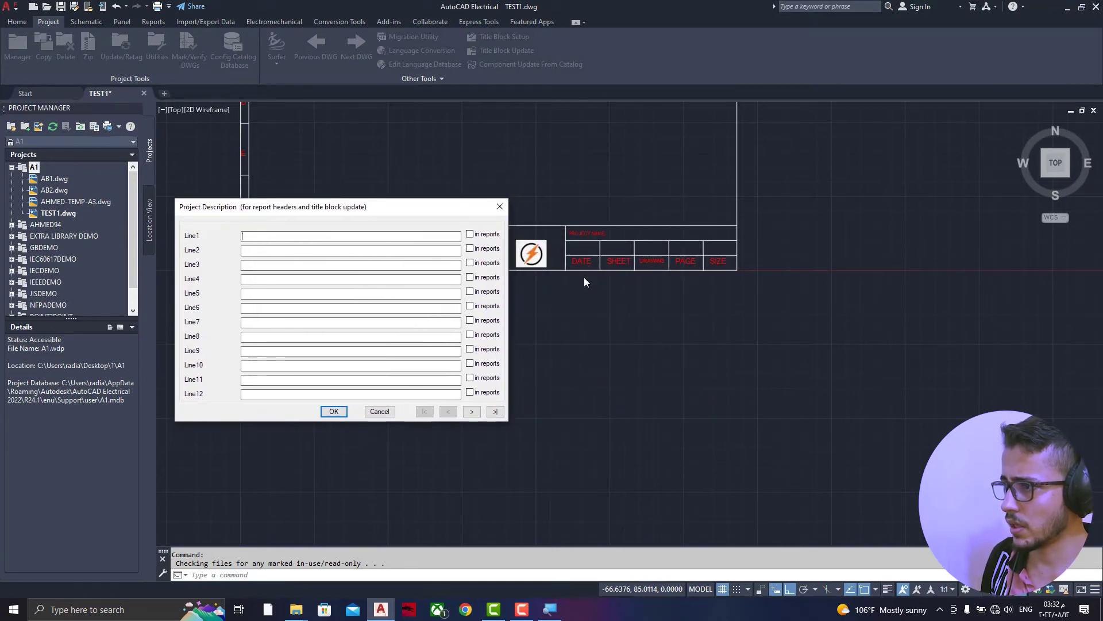
{"action": "type", "text": "20"}
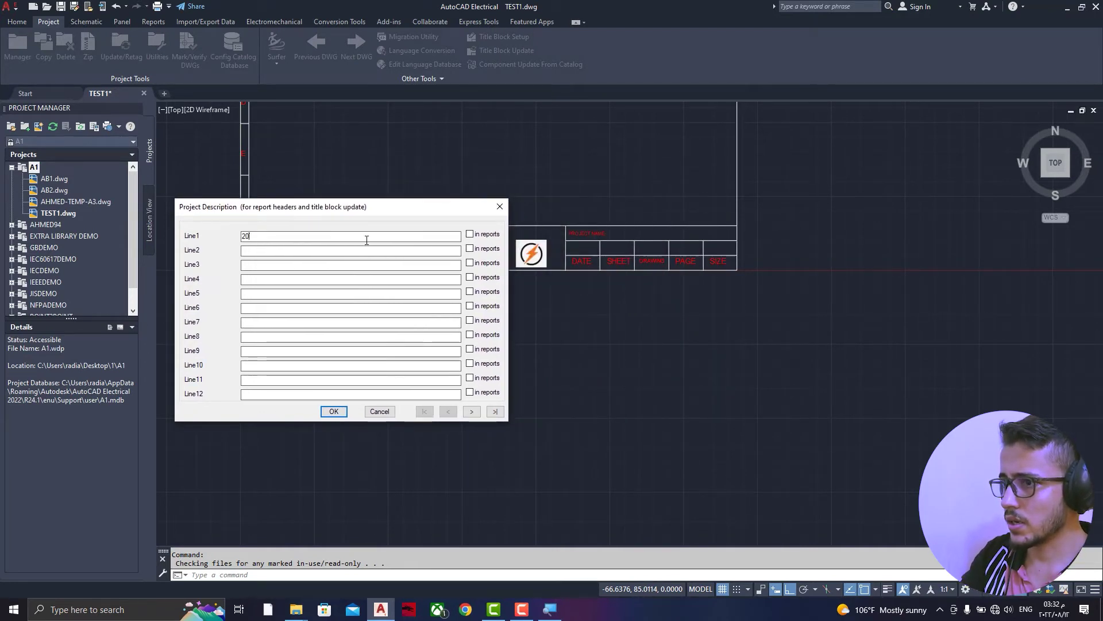
{"action": "type", "text": "22/"}
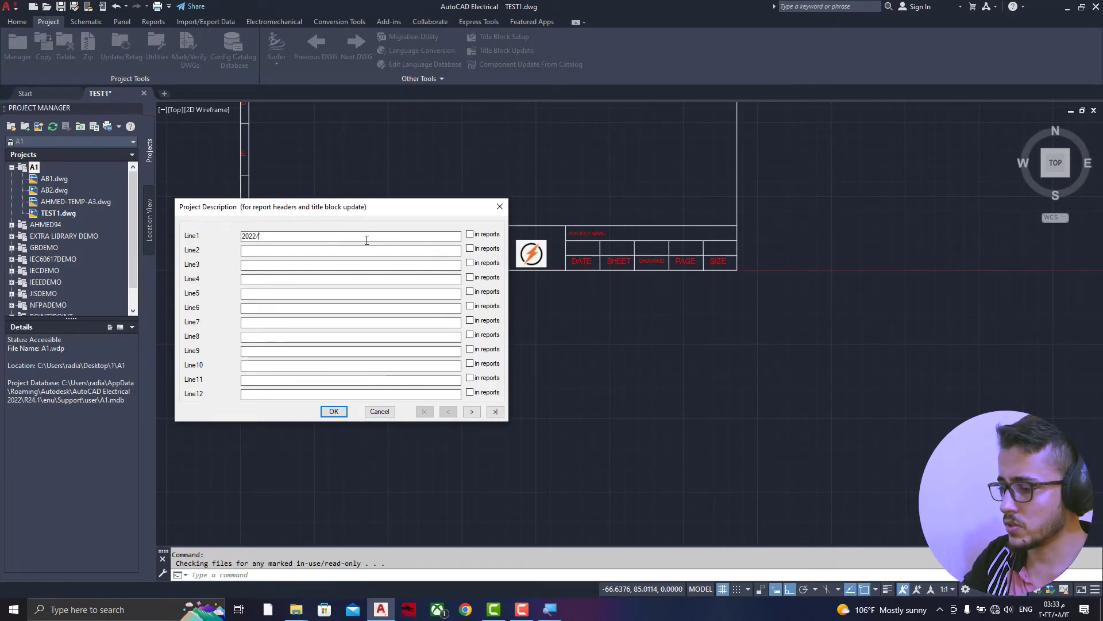
{"action": "type", "text": "8/"}
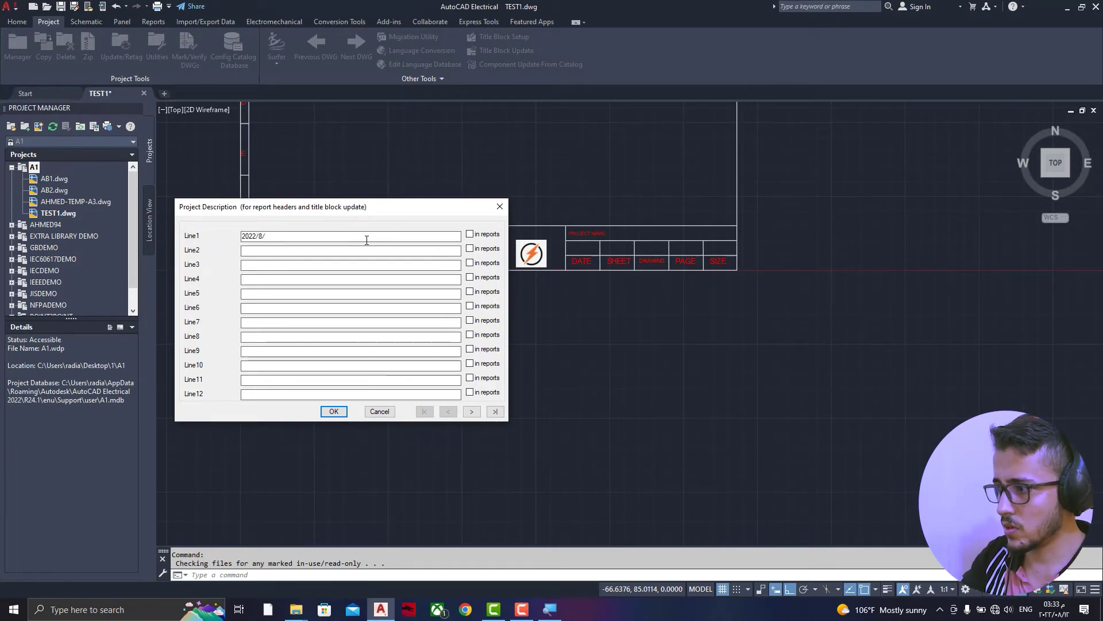
{"action": "type", "text": "12"}
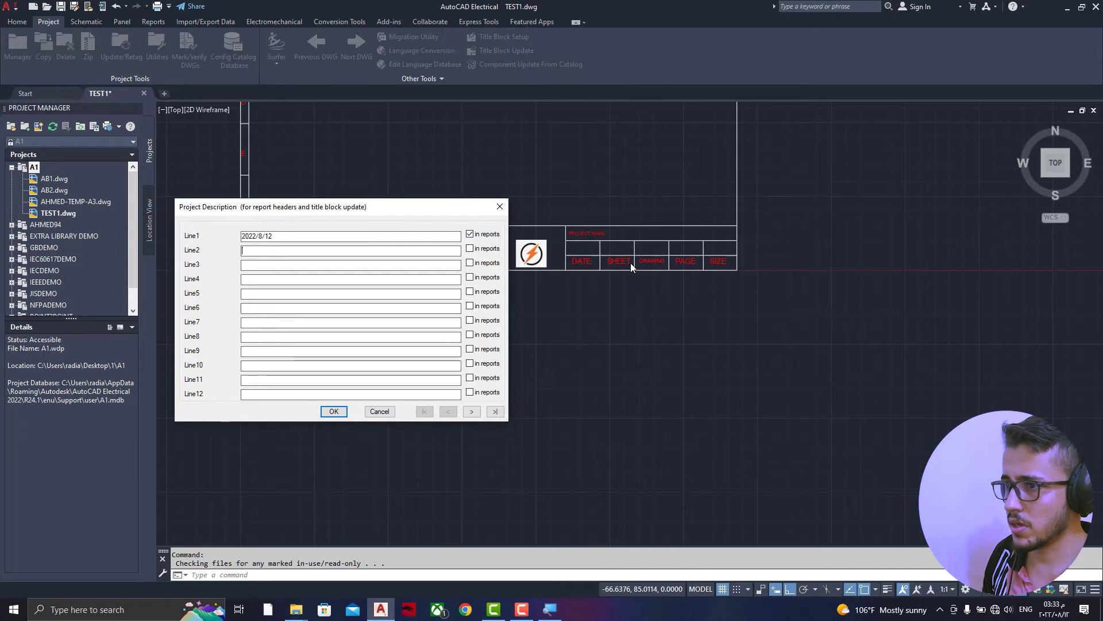
{"action": "type", "text": "A1"}
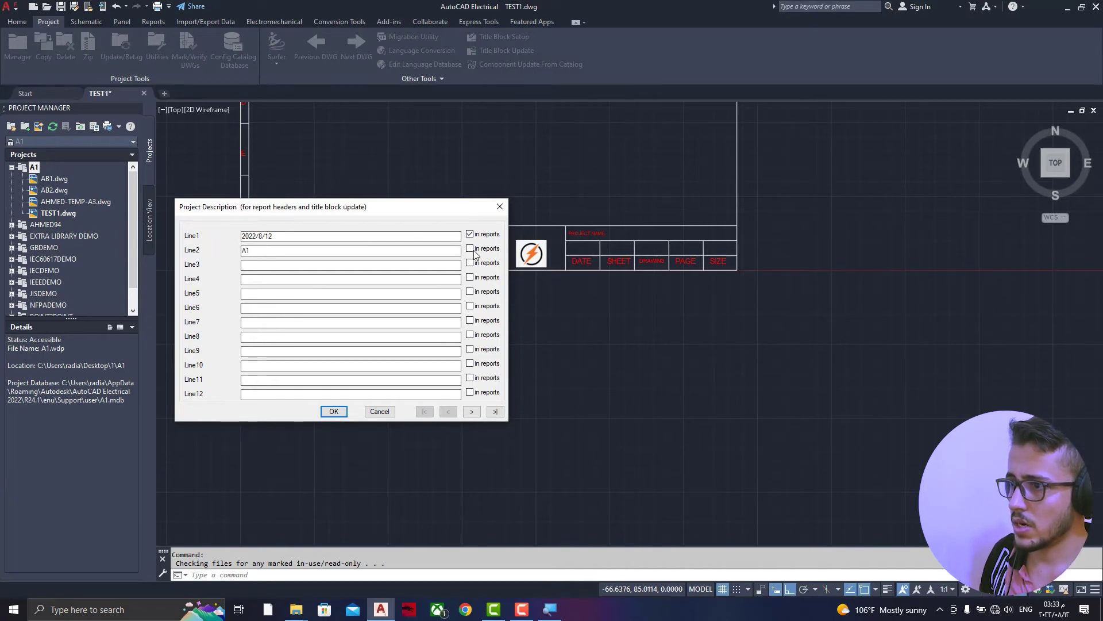
- Fill Line3 with 1, then the sheet, A3 size and project name ON OFF MOTOR
{"action": "left_click", "coordinate": [426, 264]}
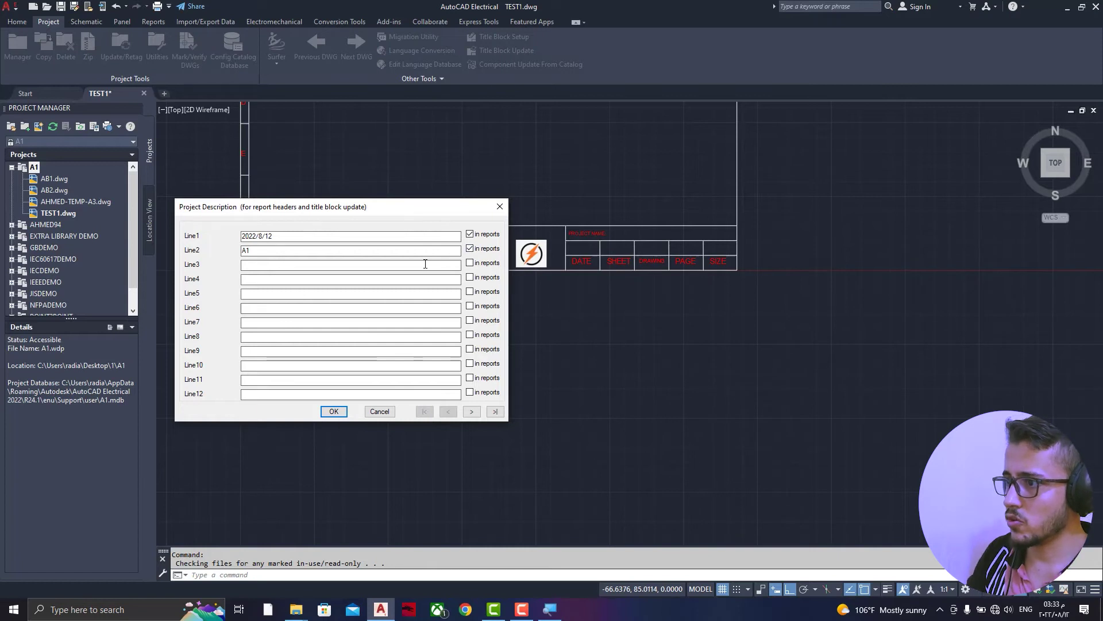
{"action": "type", "text": "1"}
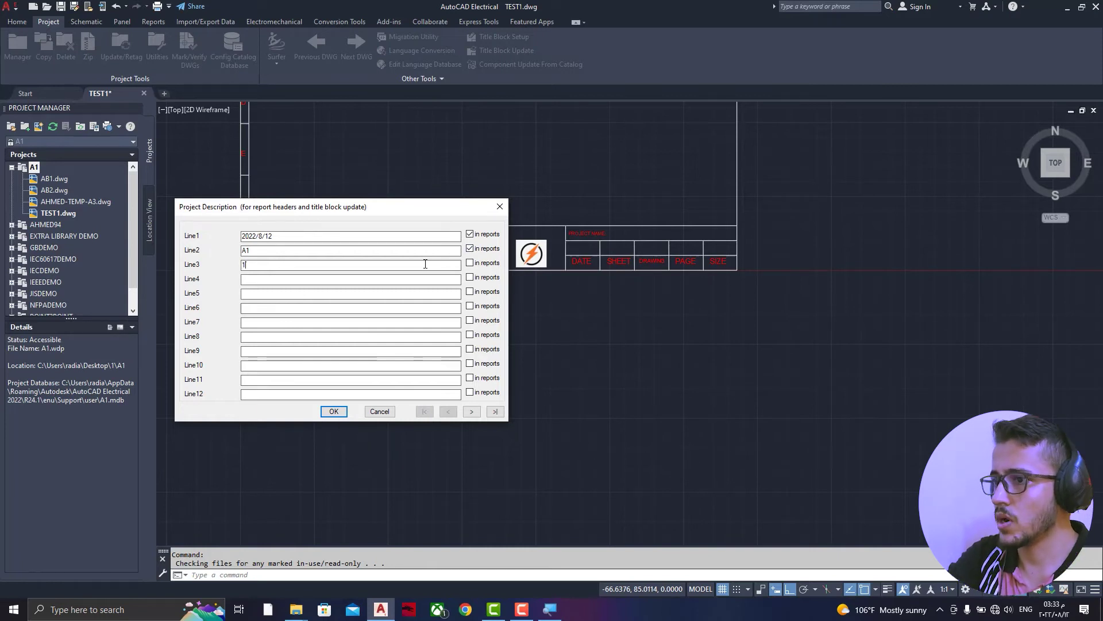
{"action": "left_click", "coordinate": [286, 279]}
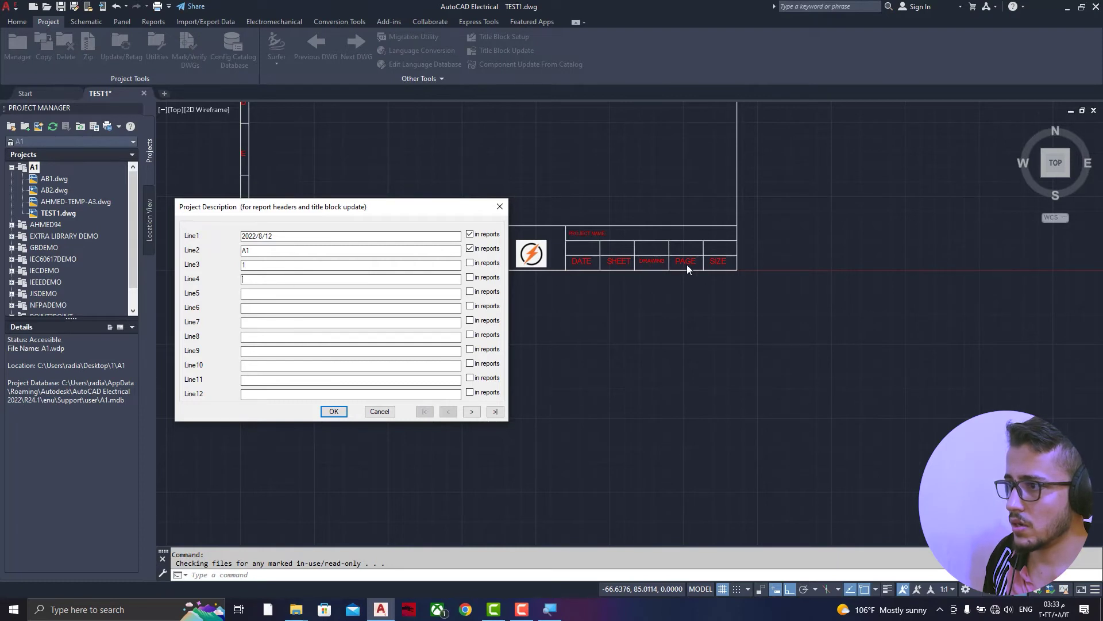
{"action": "type", "text": "1"}
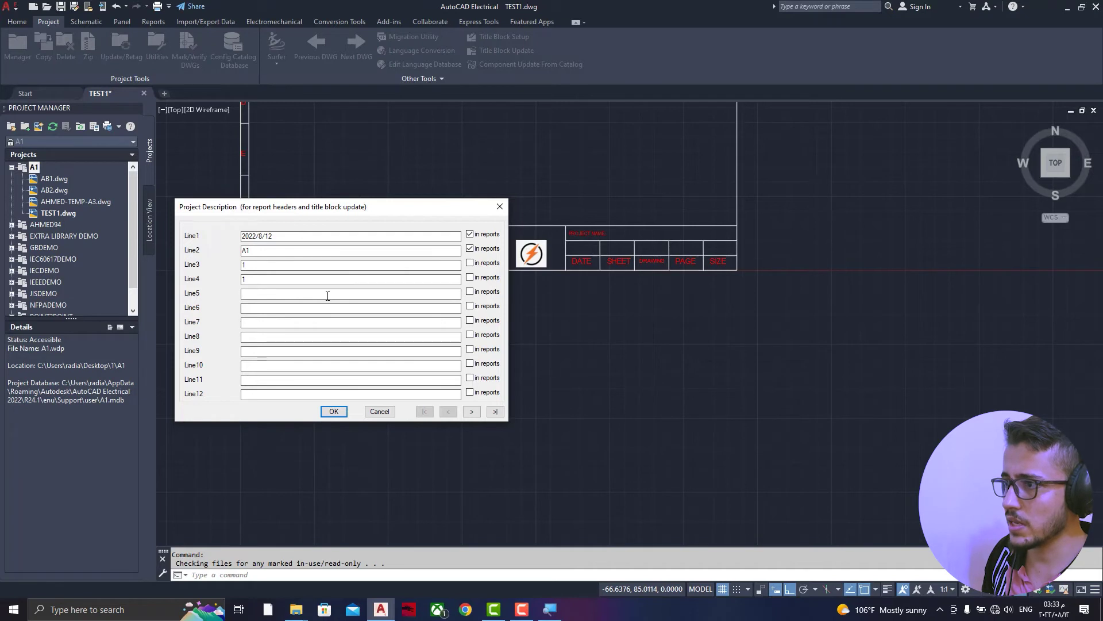
{"action": "type", "text": "A3"}
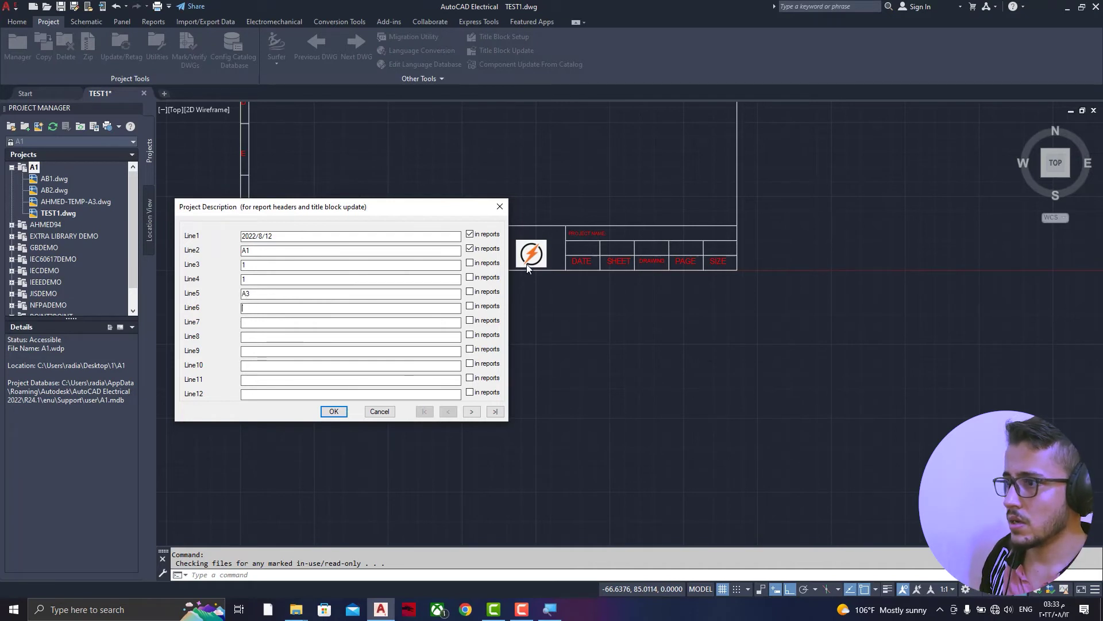
{"action": "type", "text": "ON"}
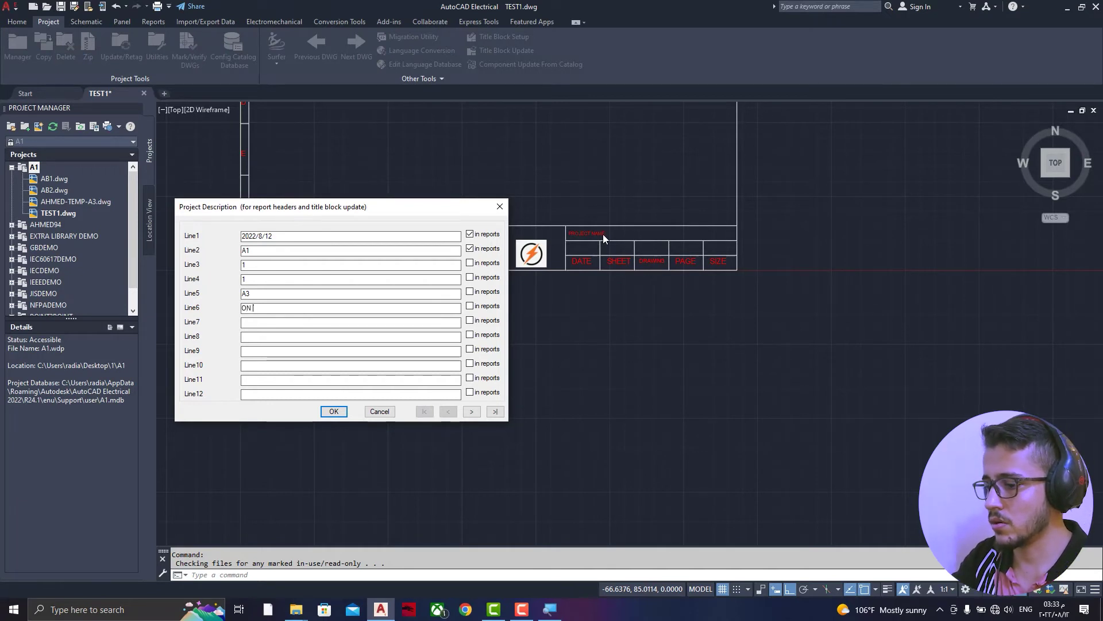
{"action": "type", "text": " OFF MO"}
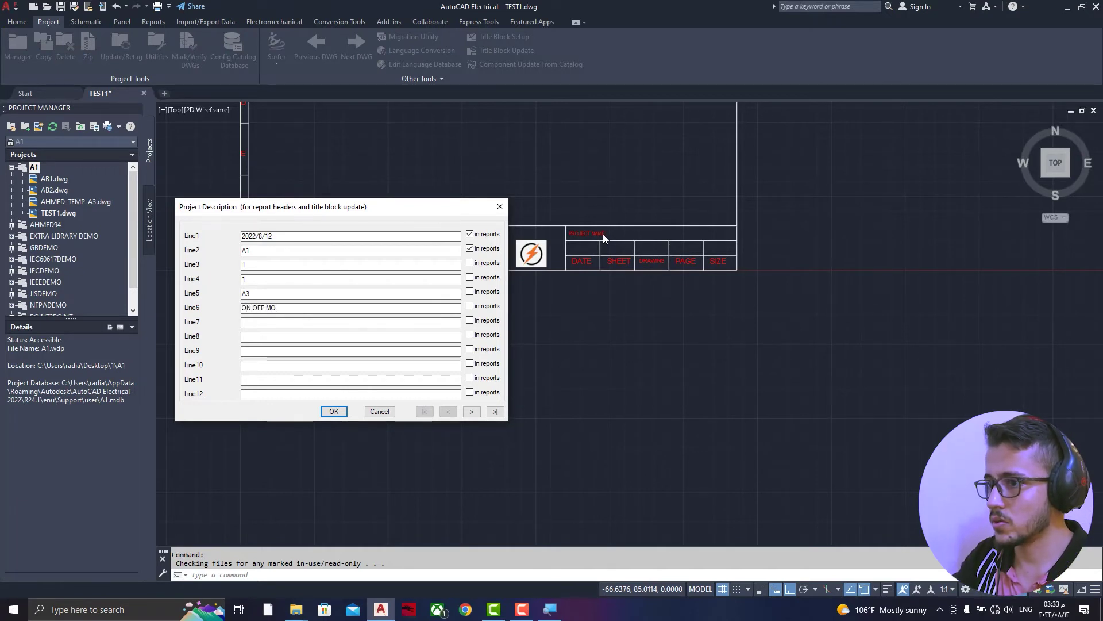
{"action": "type", "text": "TOR"}
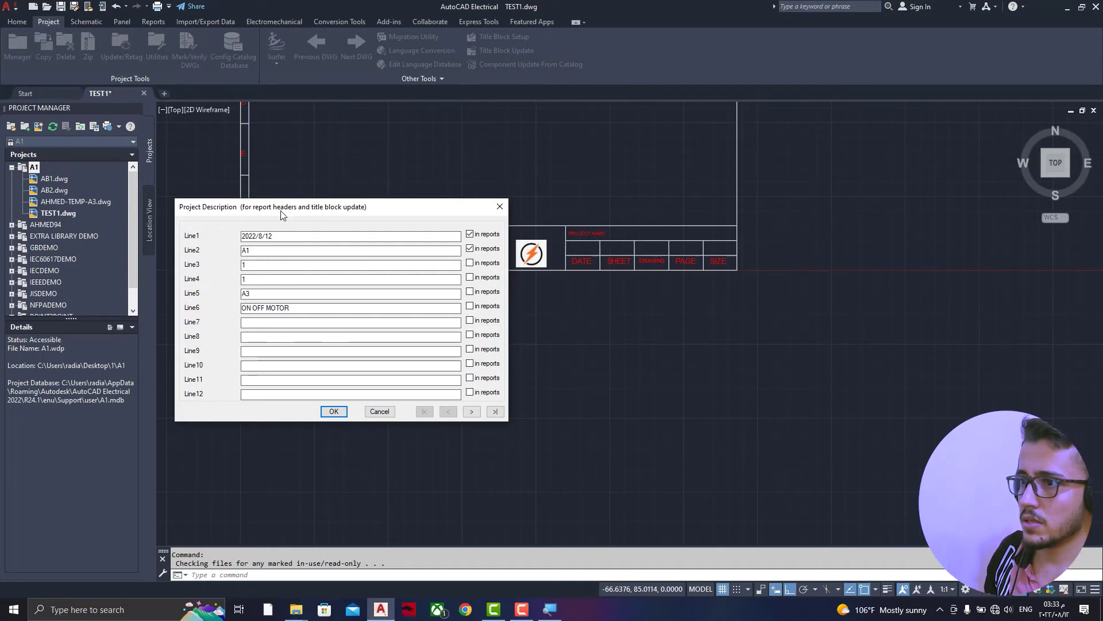
- Enter the people's names on the remaining description lines through Line9
{"action": "left_click_drag", "start_coordinate": [282, 212], "coordinate": [629, 206]}
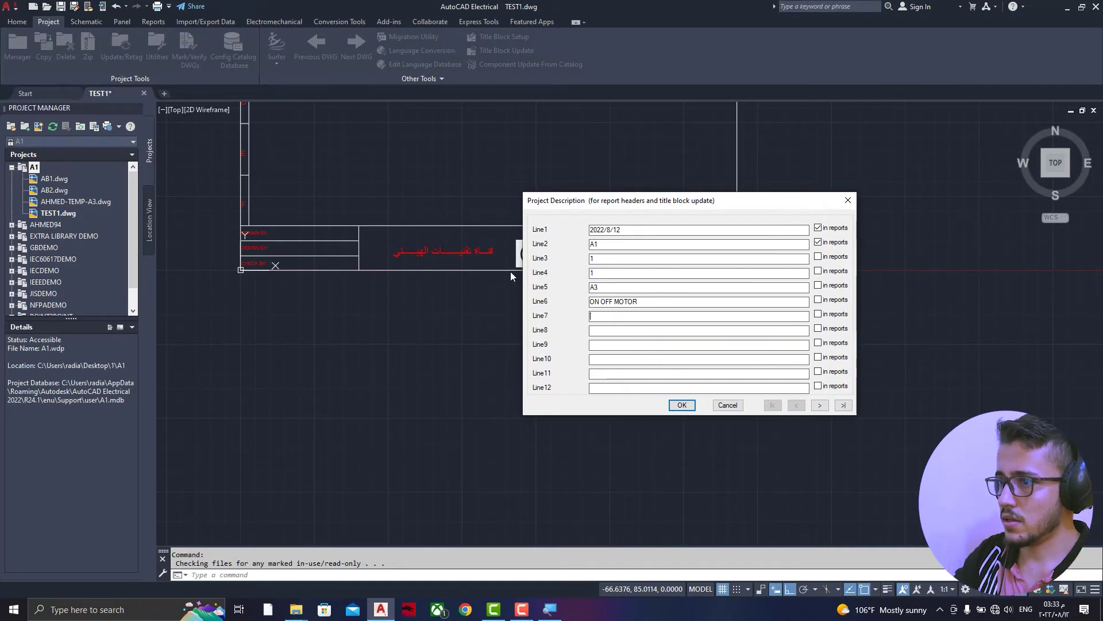
{"action": "type", "text": "AHME"}
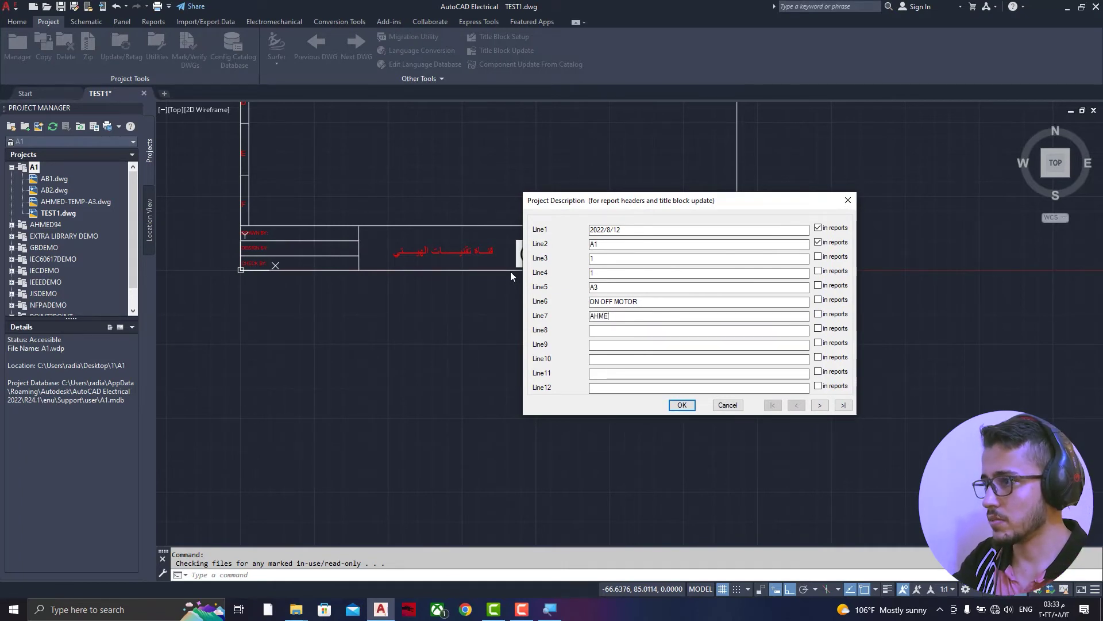
{"action": "type", "text": "D"}
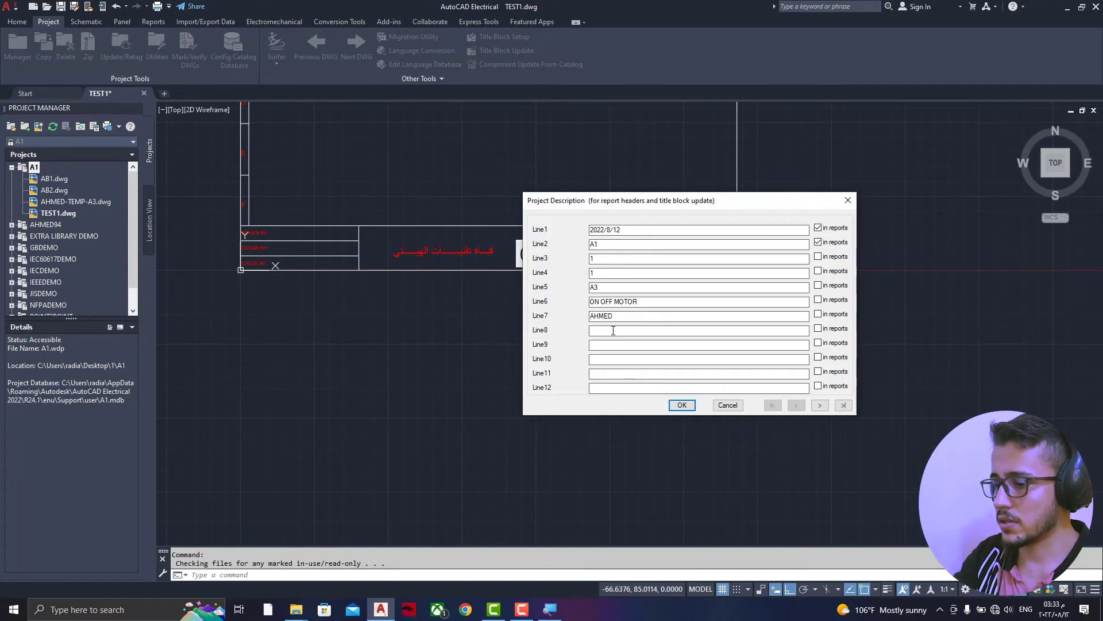
{"action": "type", "text": "ALI"}
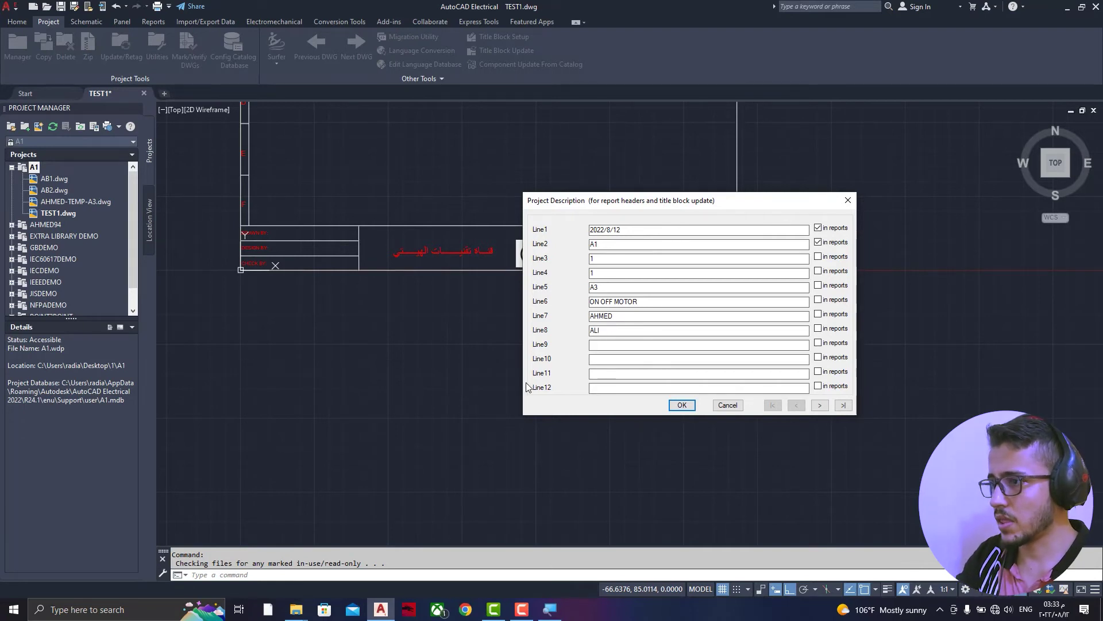
{"action": "key", "text": "Tab"}
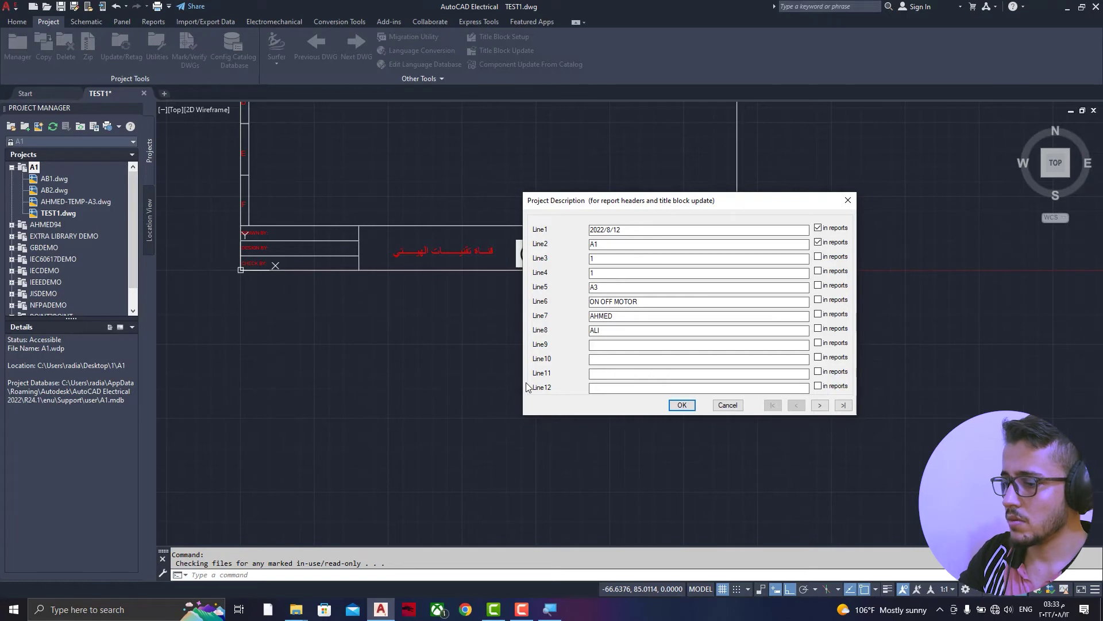
{"action": "type", "text": "SAN"}
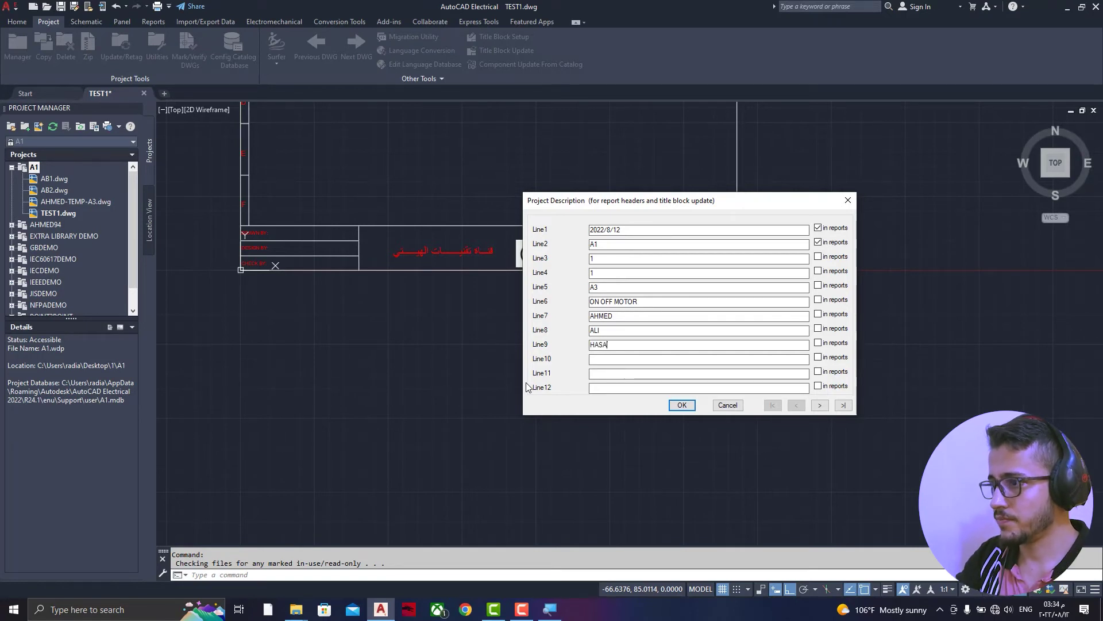
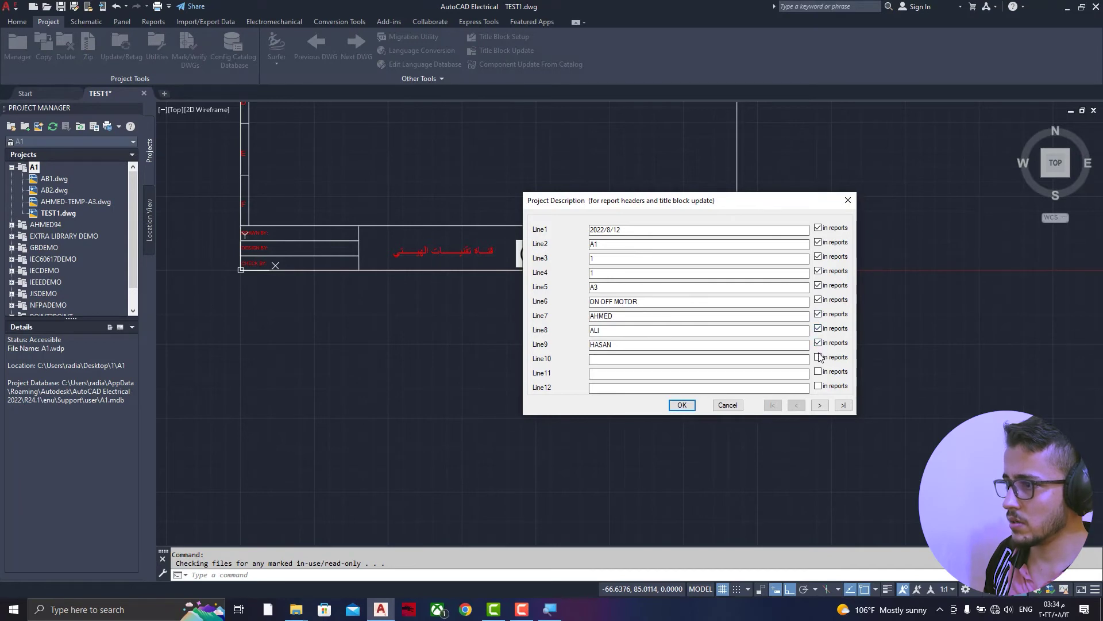
- Confirm the nine project description lines, including 2022/8/12, A1, A3 and ON OFF MOTOR
{"action": "left_click", "coordinate": [685, 406]}
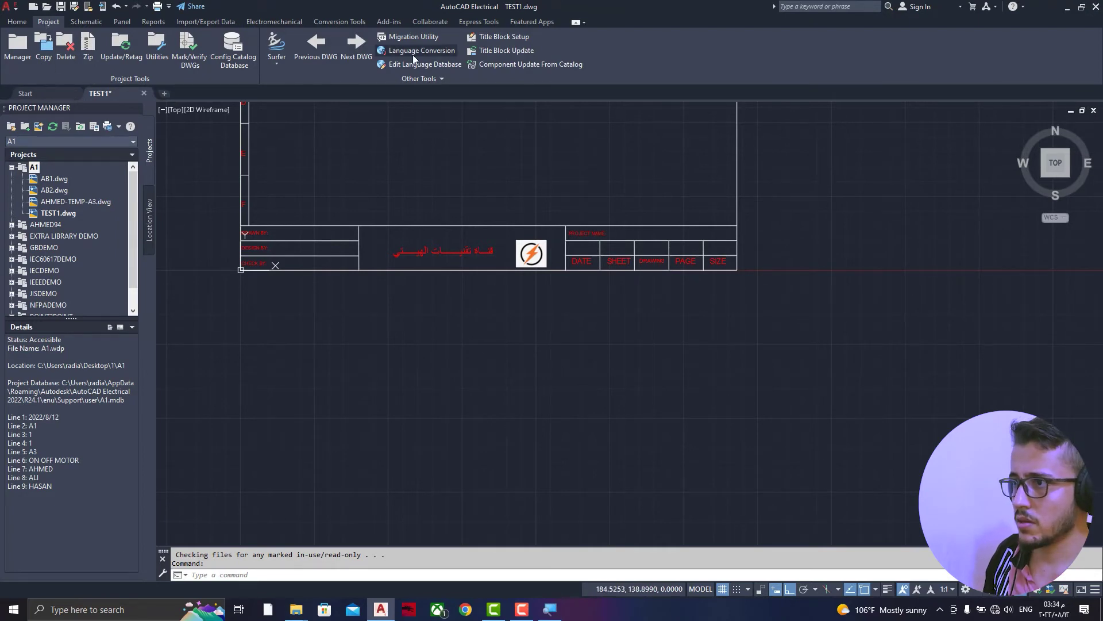
- Update TEST1.dwg's title block with every project description line, LINE1 included
{"action": "left_click", "coordinate": [516, 53]}
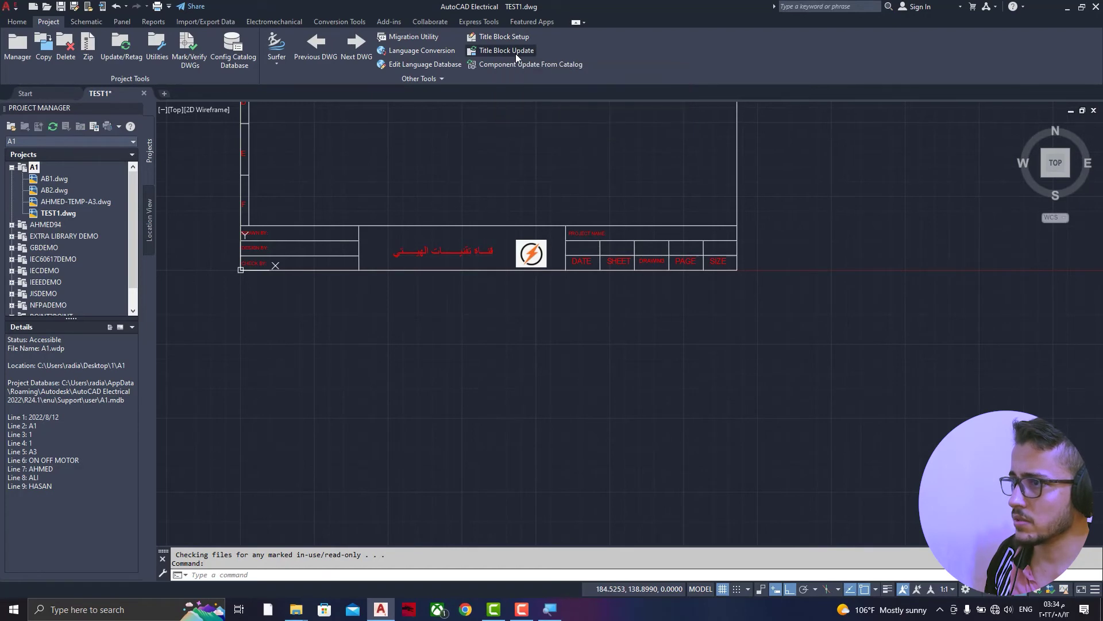
{"action": "left_click_drag", "start_coordinate": [434, 155], "coordinate": [531, 113]}
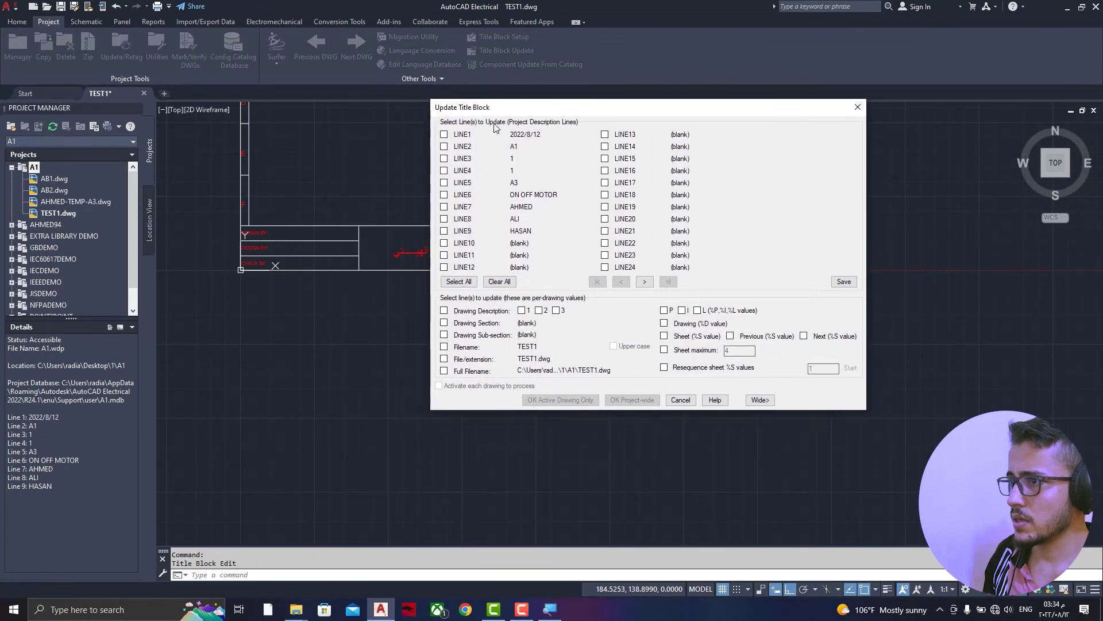
{"action": "left_click", "coordinate": [445, 134]}
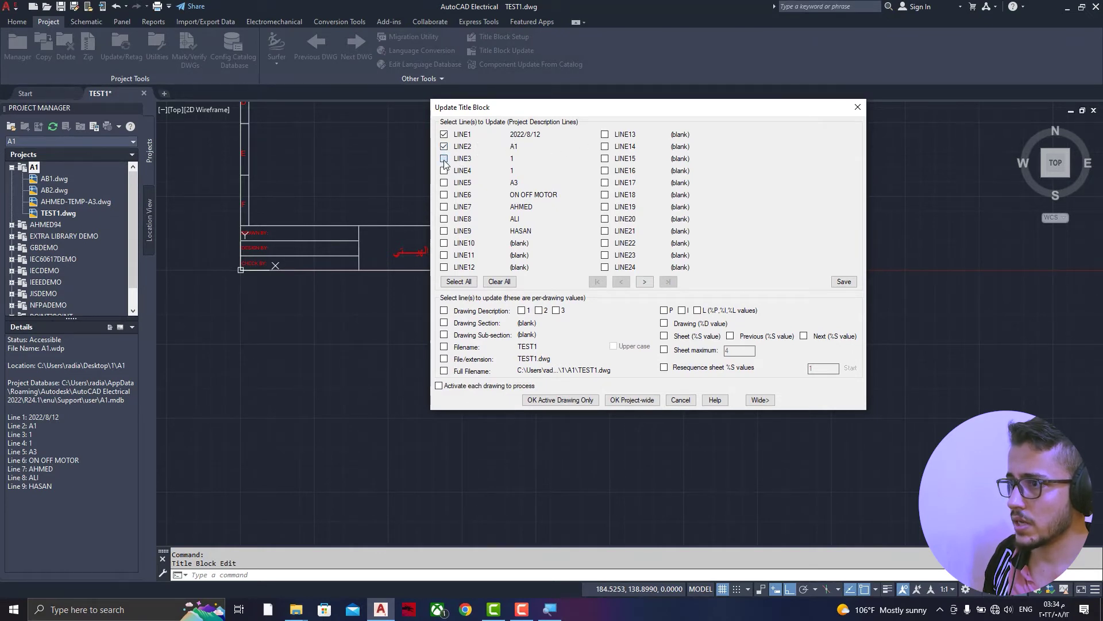
{"action": "left_click", "coordinate": [459, 281]}
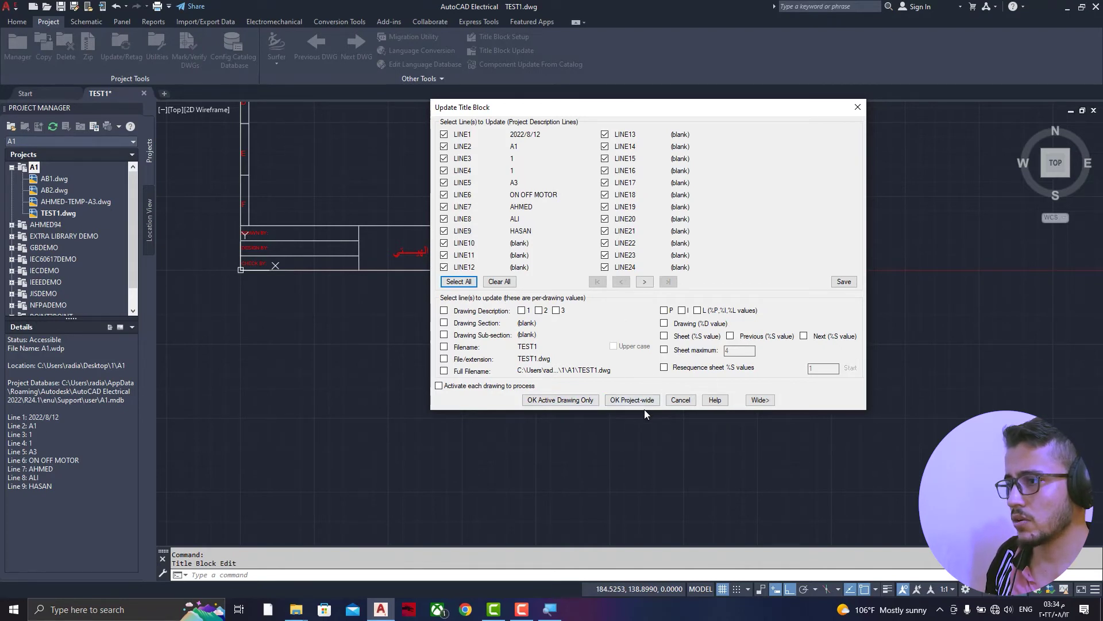
{"action": "left_click", "coordinate": [568, 400]}
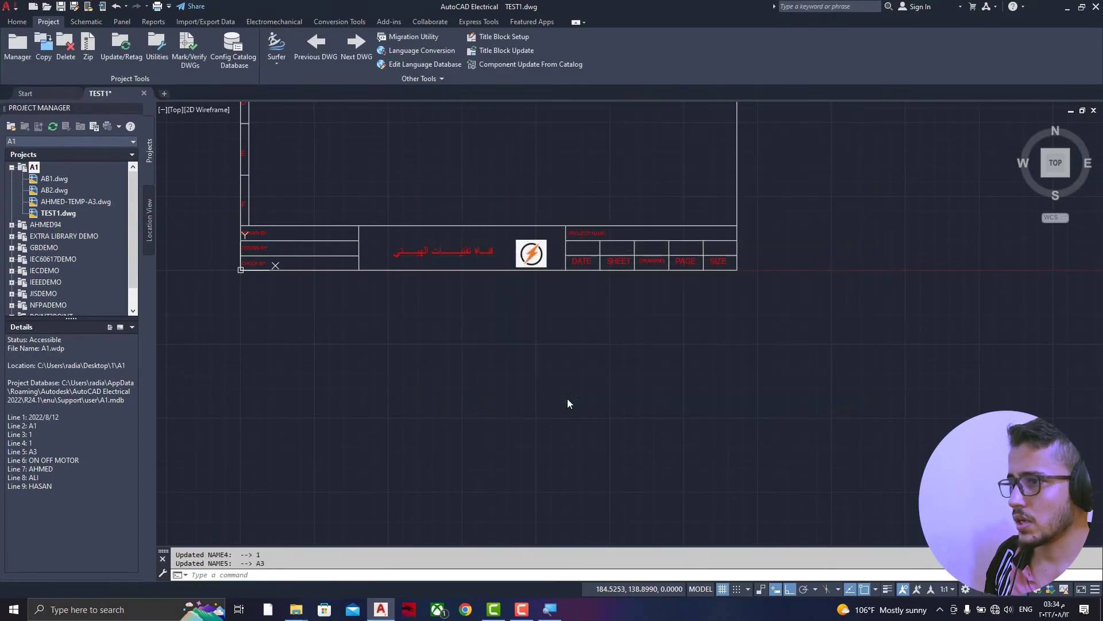
{"action": "scroll", "coordinate": [629, 261], "scroll_direction": "up", "scroll_amount": 2}
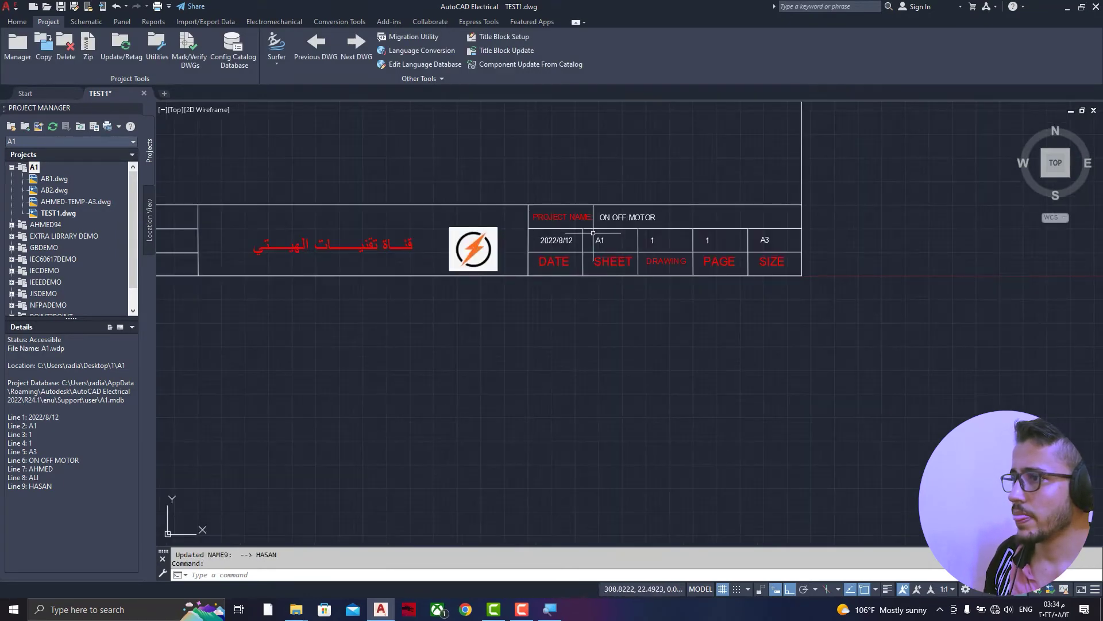
{"action": "scroll", "coordinate": [862, 239], "scroll_direction": "up", "scroll_amount": 1}
{"action": "scroll", "coordinate": [856, 241], "scroll_direction": "up", "scroll_amount": 1}
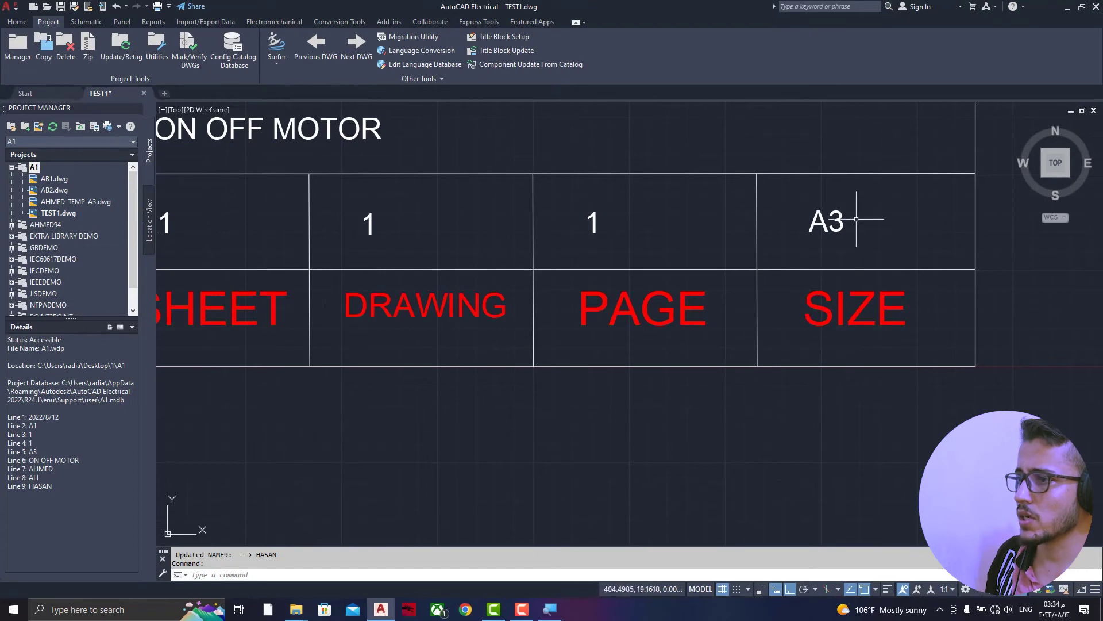
{"action": "scroll", "coordinate": [856, 219], "scroll_direction": "down", "scroll_amount": 2}
{"action": "scroll", "coordinate": [632, 248], "scroll_direction": "down", "scroll_amount": 1}
{"action": "scroll", "coordinate": [244, 214], "scroll_direction": "up", "scroll_amount": 1}
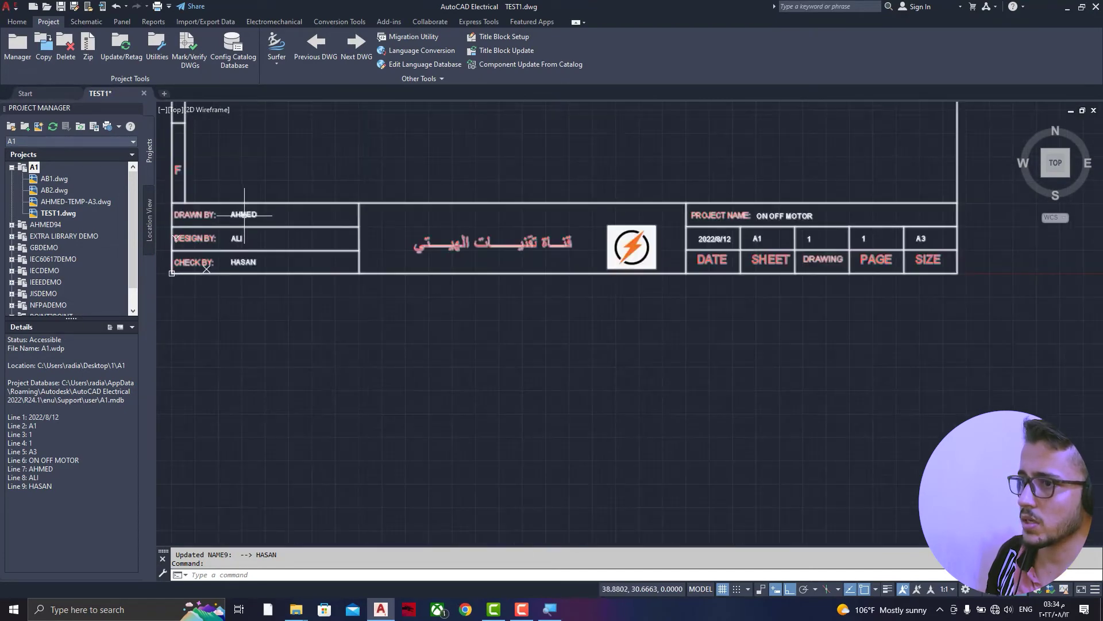
{"action": "scroll", "coordinate": [244, 214], "scroll_direction": "up", "scroll_amount": 2}
{"action": "scroll", "coordinate": [218, 201], "scroll_direction": "down", "scroll_amount": 1}
{"action": "scroll", "coordinate": [259, 269], "scroll_direction": "down", "scroll_amount": 1}
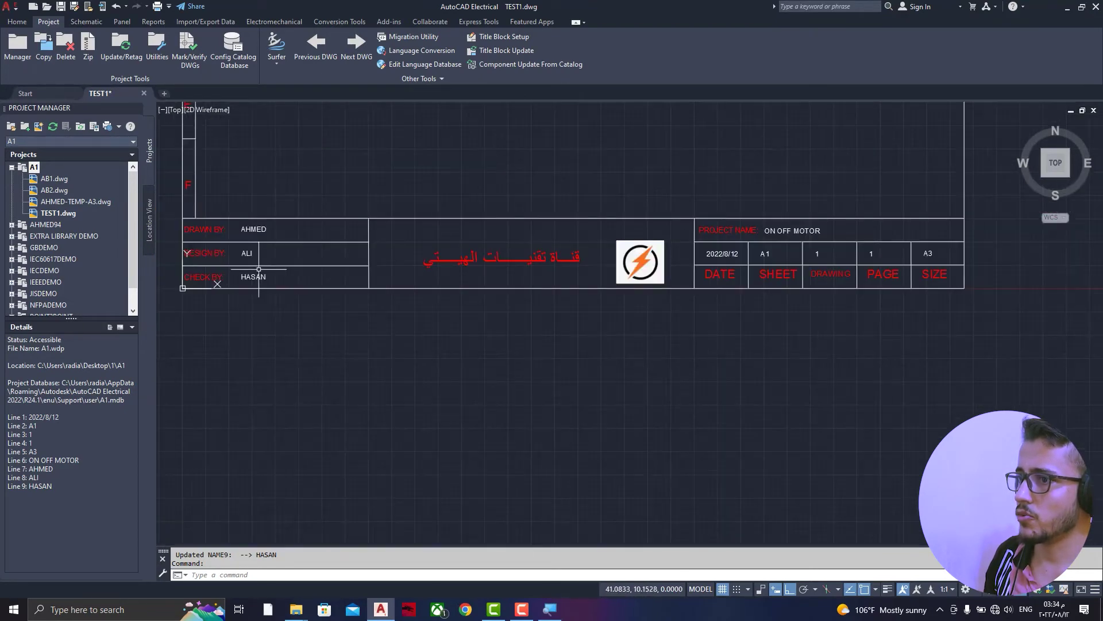
{"action": "scroll", "coordinate": [871, 244], "scroll_direction": "up", "scroll_amount": 1}
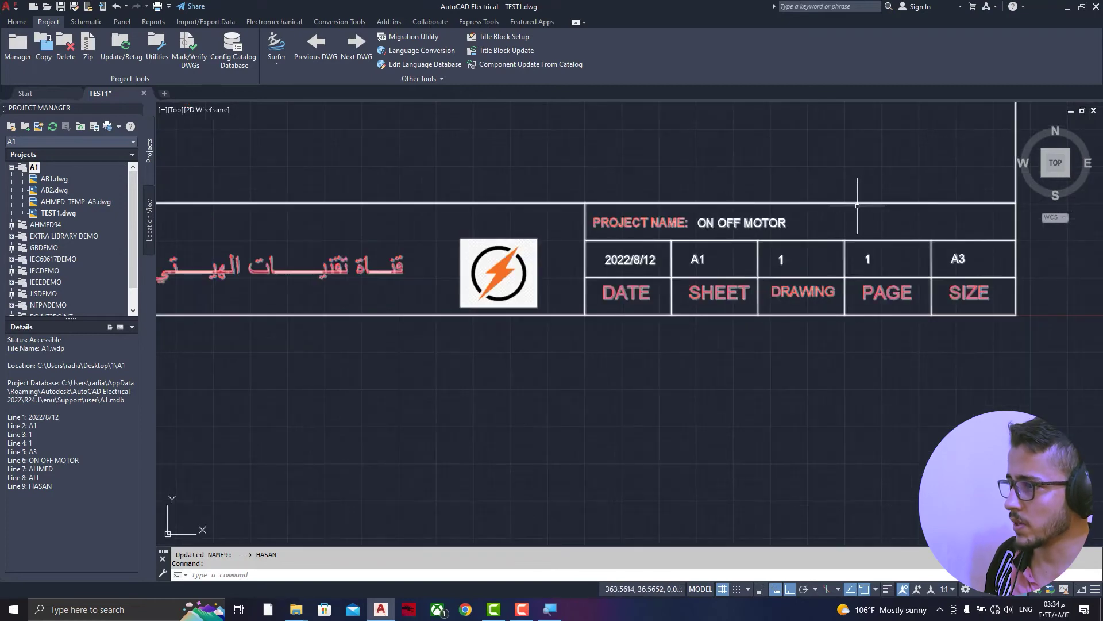
{"action": "scroll", "coordinate": [839, 216], "scroll_direction": "down", "scroll_amount": 2}
{"action": "scroll", "coordinate": [709, 270], "scroll_direction": "down", "scroll_amount": 2}
{"action": "scroll", "coordinate": [647, 285], "scroll_direction": "down", "scroll_amount": 2}
{"action": "scroll", "coordinate": [704, 129], "scroll_direction": "up", "scroll_amount": 2}
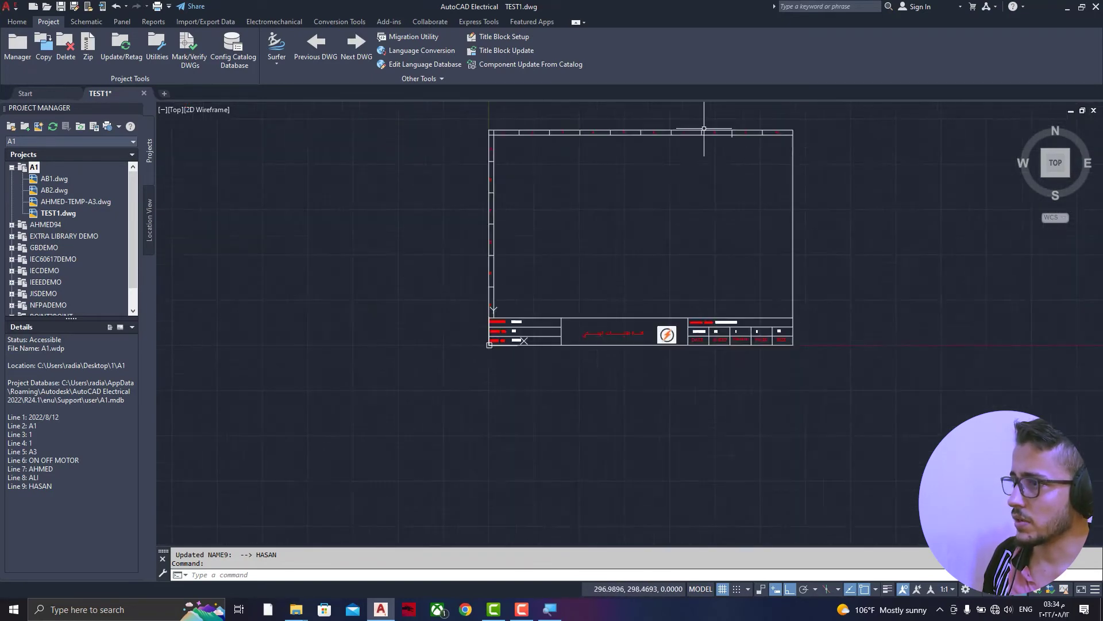
{"action": "scroll", "coordinate": [704, 129], "scroll_direction": "up", "scroll_amount": 2}
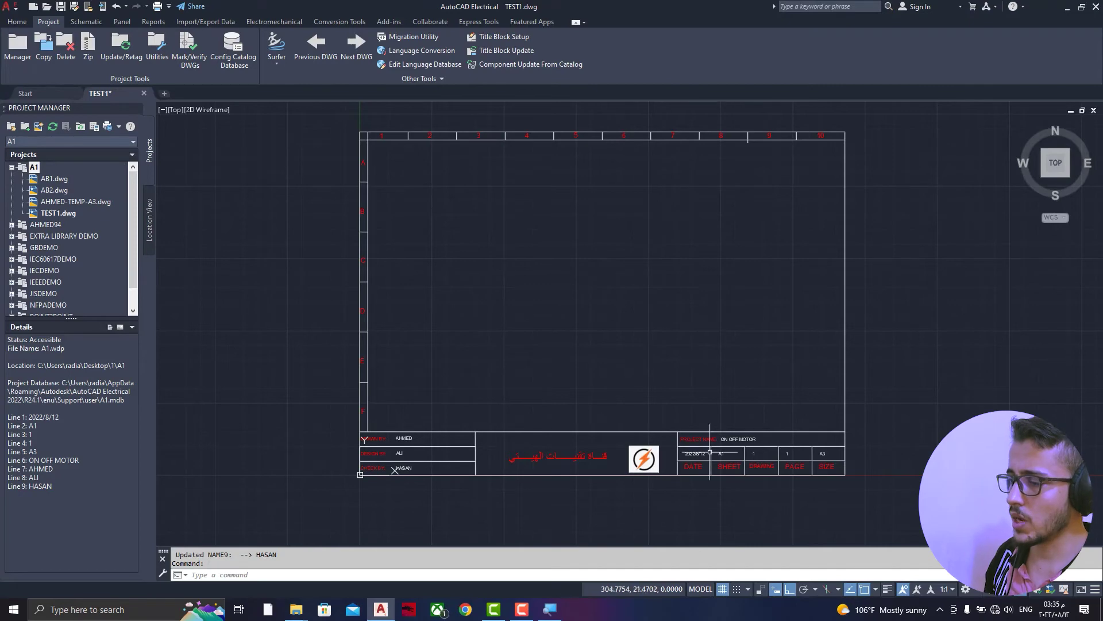
{"action": "scroll", "coordinate": [736, 455], "scroll_direction": "up", "scroll_amount": 4}
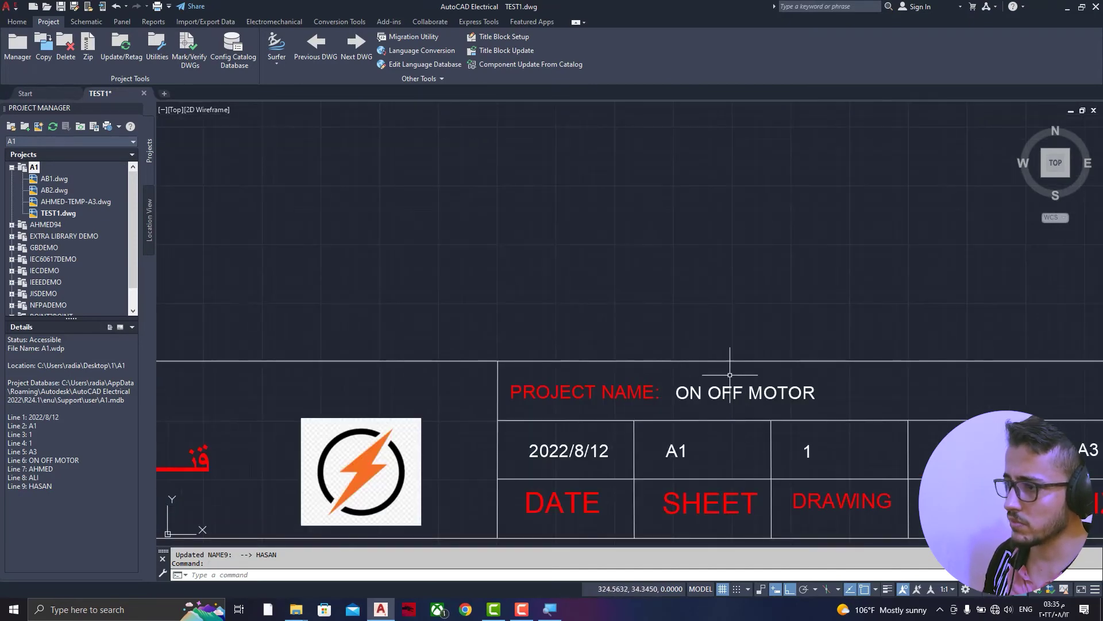
{"action": "scroll", "coordinate": [666, 371], "scroll_direction": "down", "scroll_amount": 4}
{"action": "scroll", "coordinate": [667, 410], "scroll_direction": "up", "scroll_amount": 4}
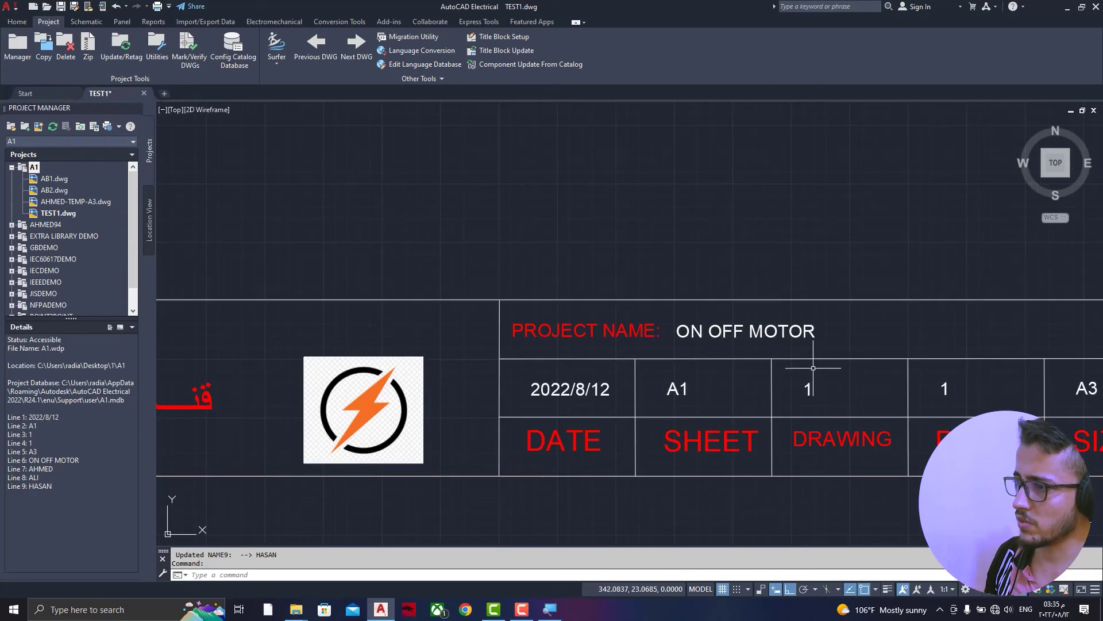
- Start a new project drawing based on the temp-A3.dwt template
{"action": "left_click", "coordinate": [39, 127]}
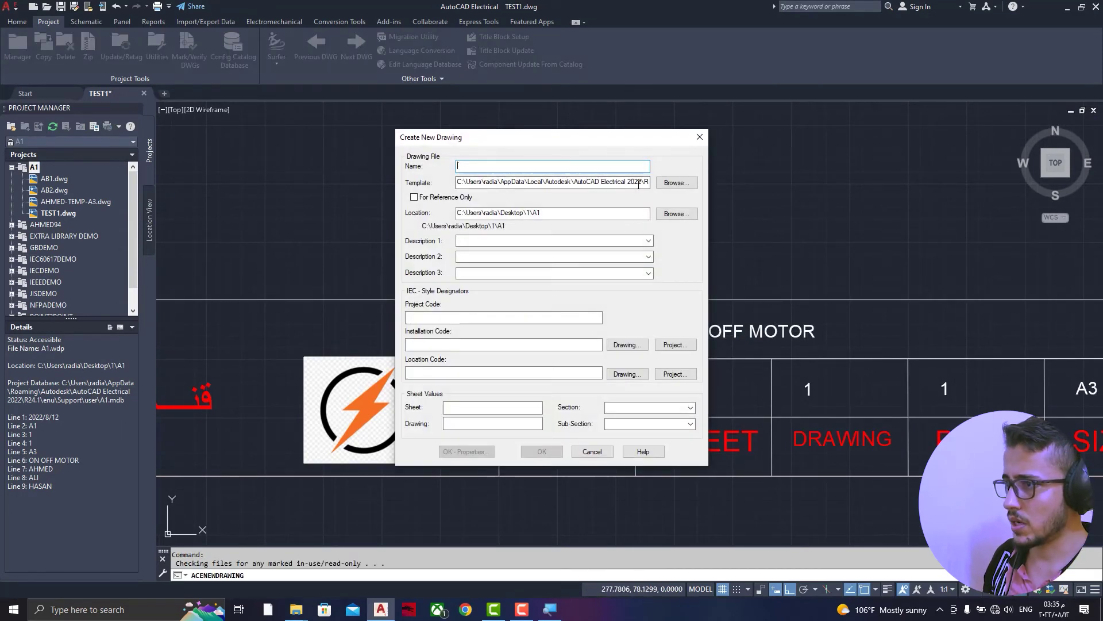
{"action": "left_click", "coordinate": [676, 182]}
{"action": "scroll", "coordinate": [495, 322], "scroll_direction": "down", "scroll_amount": 5}
{"action": "scroll", "coordinate": [493, 368], "scroll_direction": "down", "scroll_amount": 5}
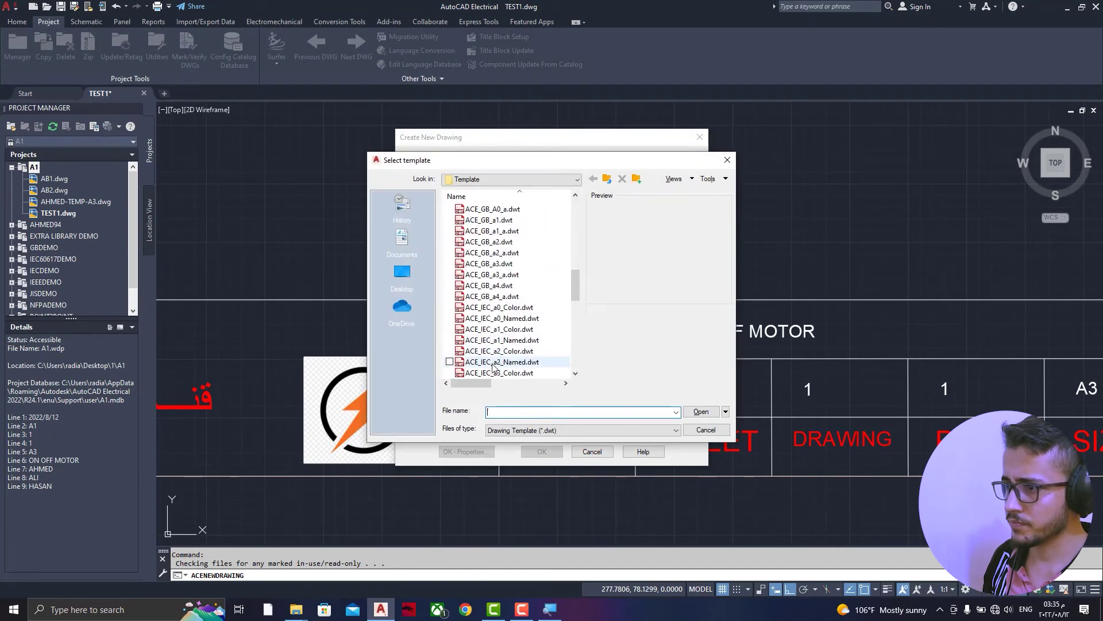
{"action": "scroll", "coordinate": [492, 357], "scroll_direction": "down", "scroll_amount": 4}
{"action": "scroll", "coordinate": [494, 345], "scroll_direction": "down", "scroll_amount": 3}
{"action": "scroll", "coordinate": [497, 337], "scroll_direction": "down", "scroll_amount": 2}
{"action": "left_click", "coordinate": [497, 329]}
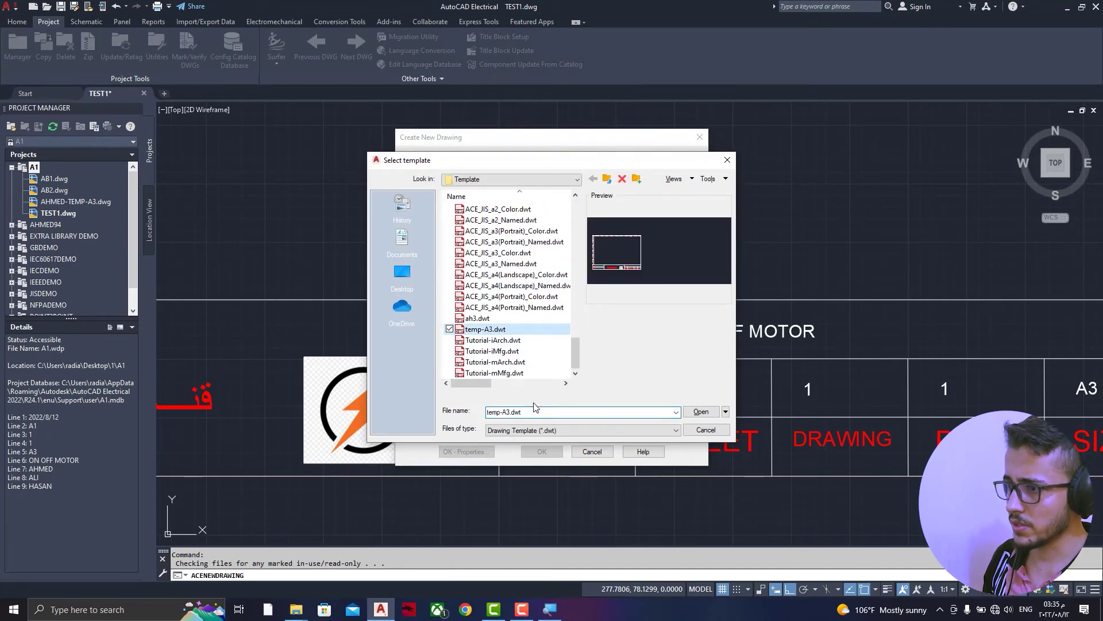
{"action": "left_click", "coordinate": [701, 411]}
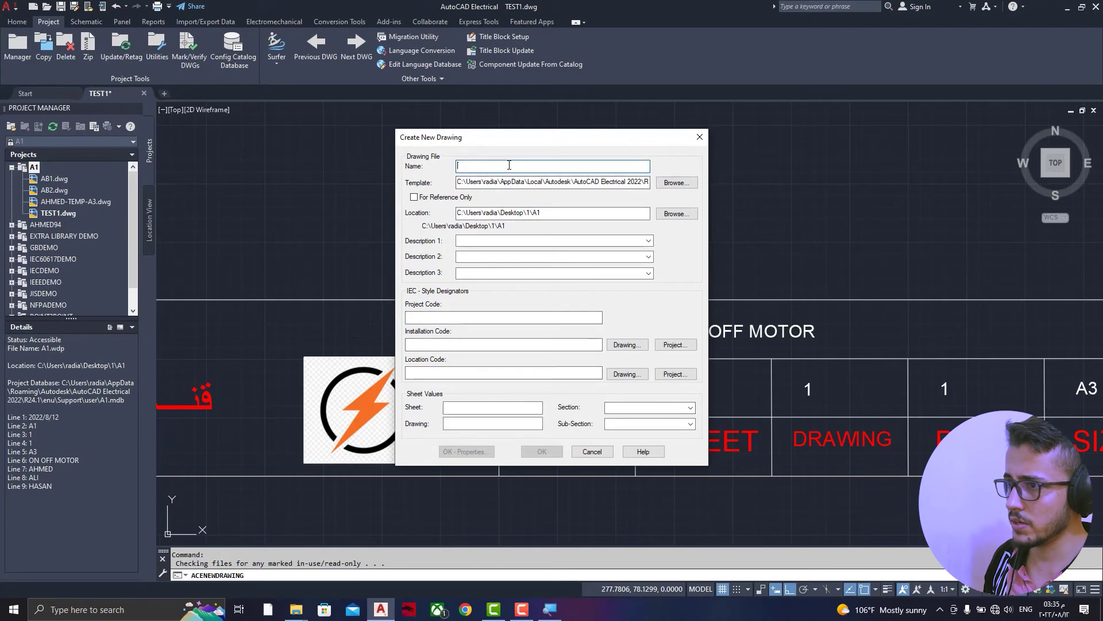
- Name the new drawing TEST2, create it, and accept the project default values
{"action": "type", "text": "TES"}
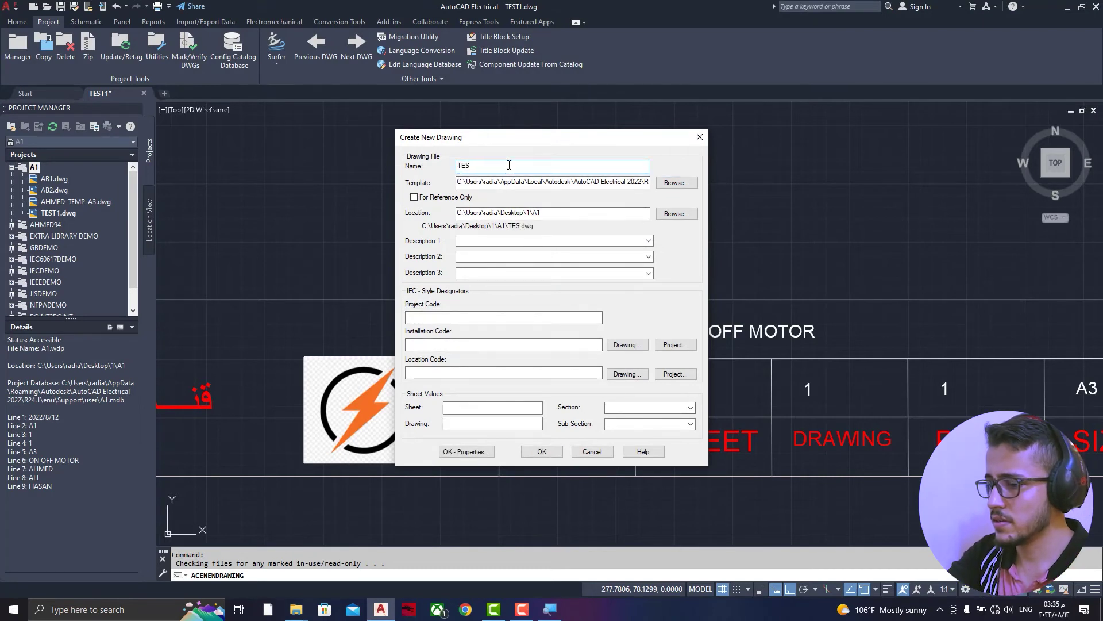
{"action": "type", "text": "T2"}
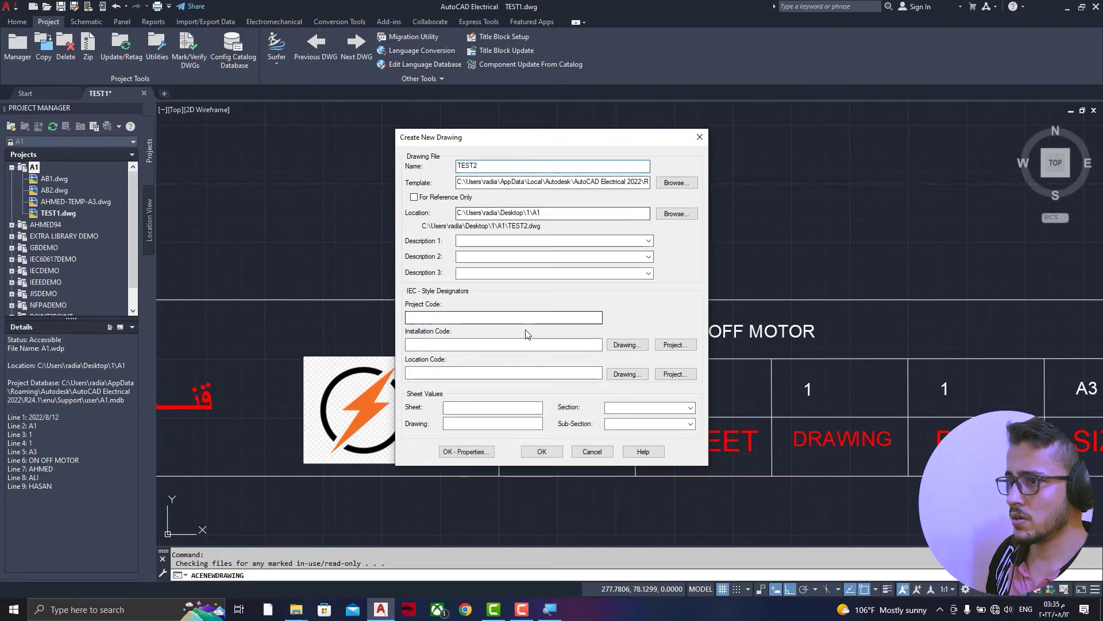
{"action": "left_click", "coordinate": [539, 452]}
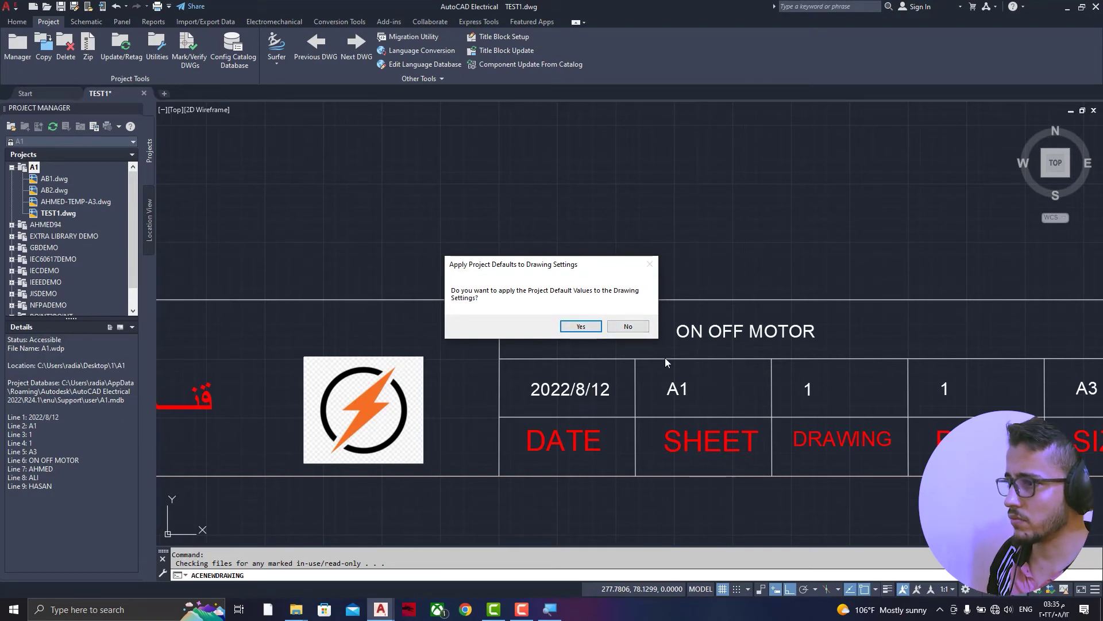
{"action": "left_click", "coordinate": [644, 329]}
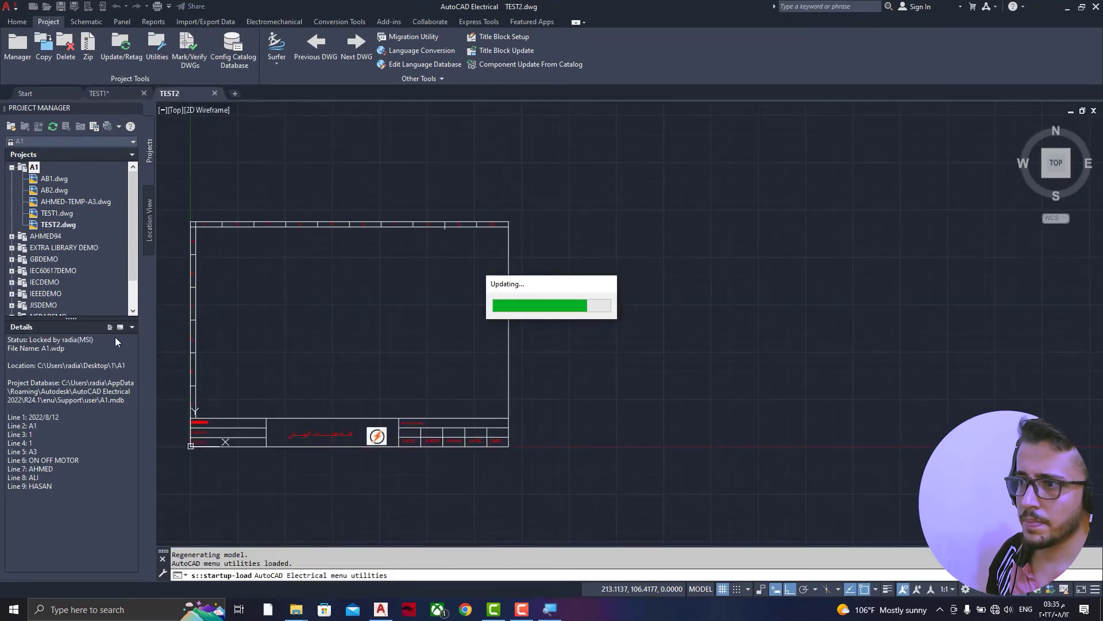
- Change project A1's description to CONTROL CIRCUIT with sheet A2, drawing 2, page 2
{"action": "right_click", "coordinate": [34, 169]}
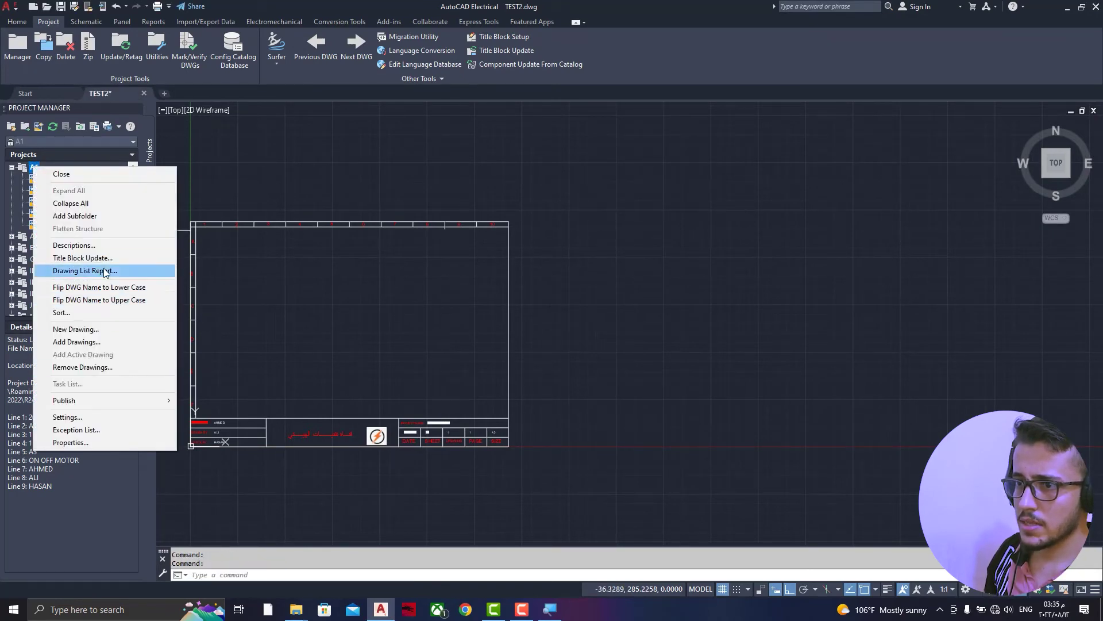
{"action": "left_click", "coordinate": [75, 245]}
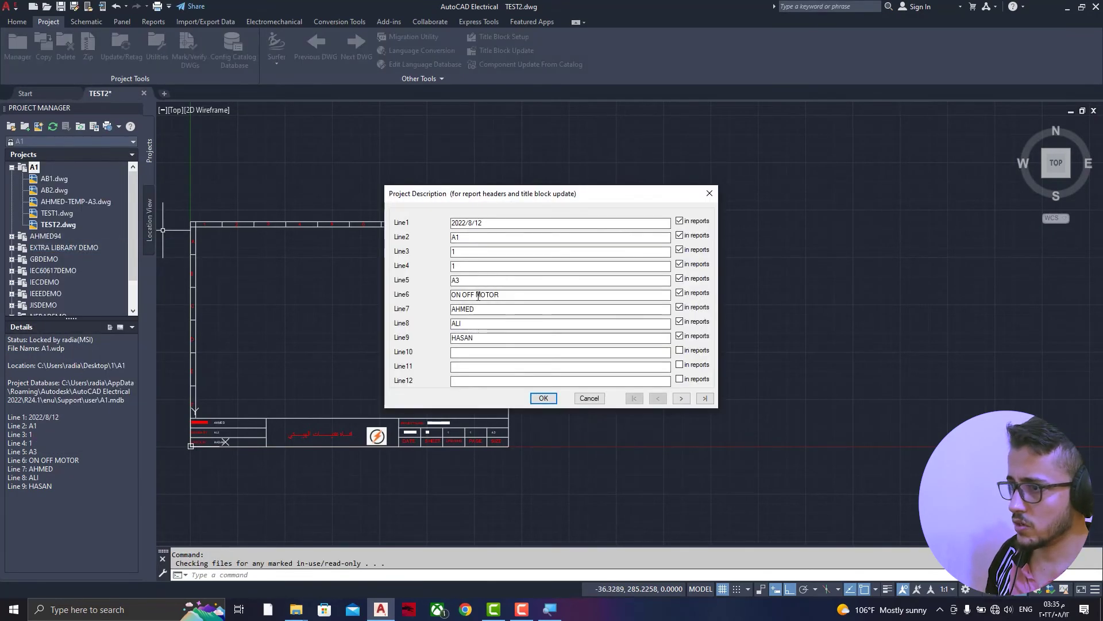
{"action": "left_click_drag", "start_coordinate": [503, 296], "coordinate": [432, 308]}
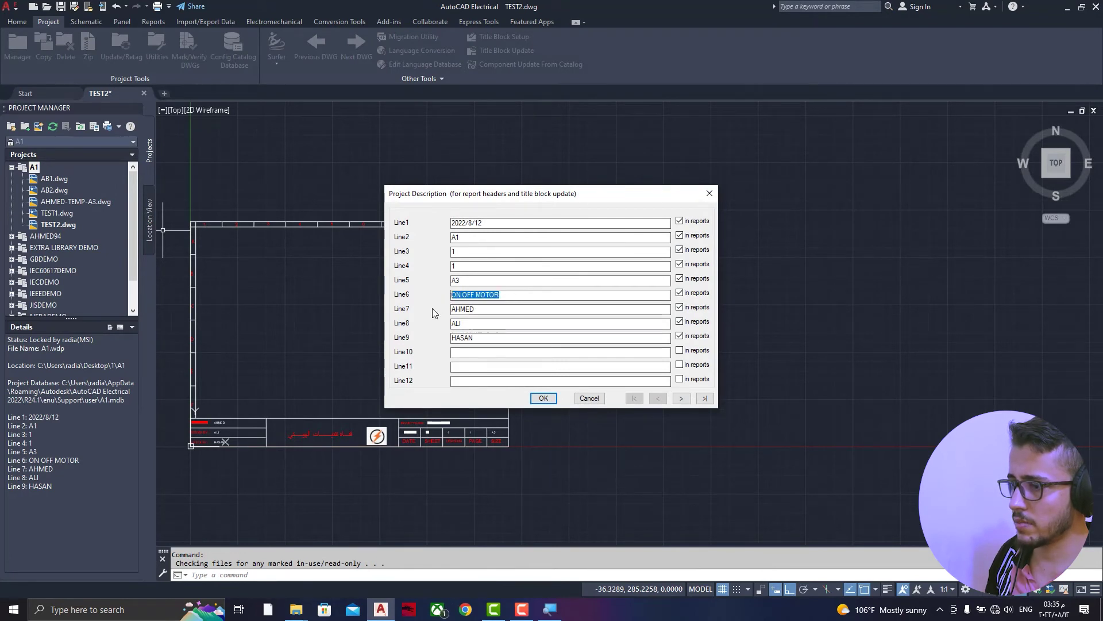
{"action": "type", "text": "COR"}
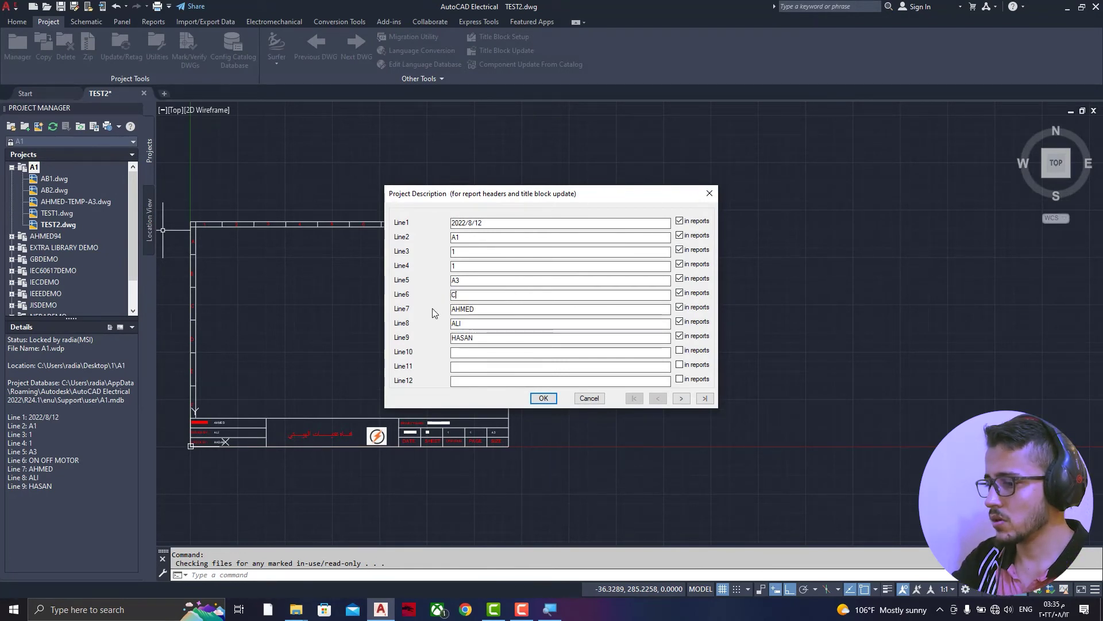
{"action": "key", "text": "BackSpace"}
{"action": "type", "text": "N"}
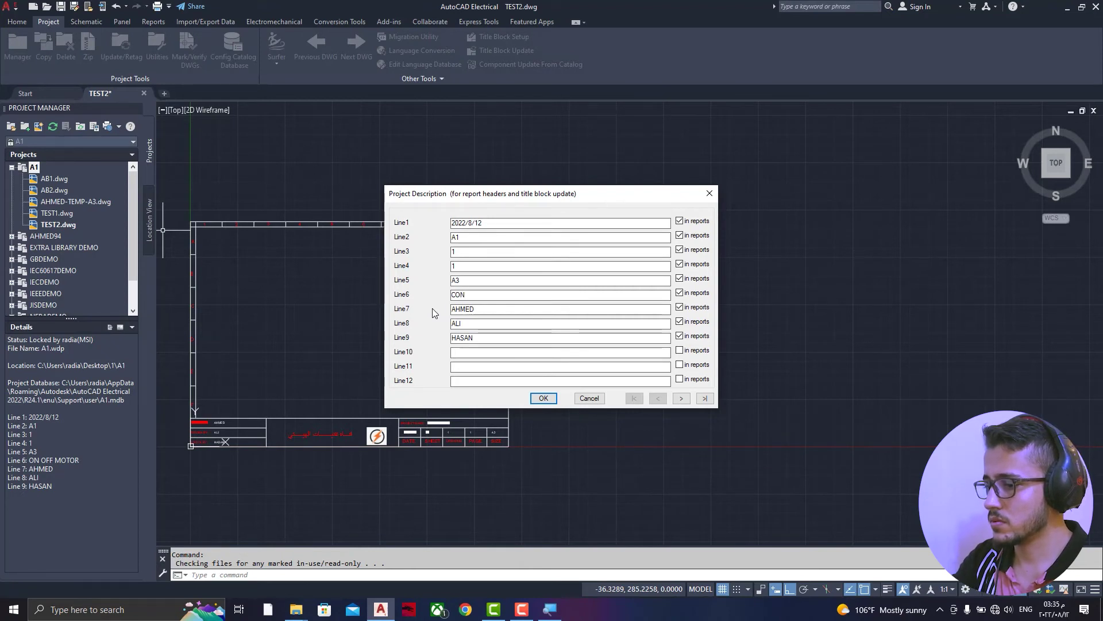
{"action": "type", "text": "TROL"}
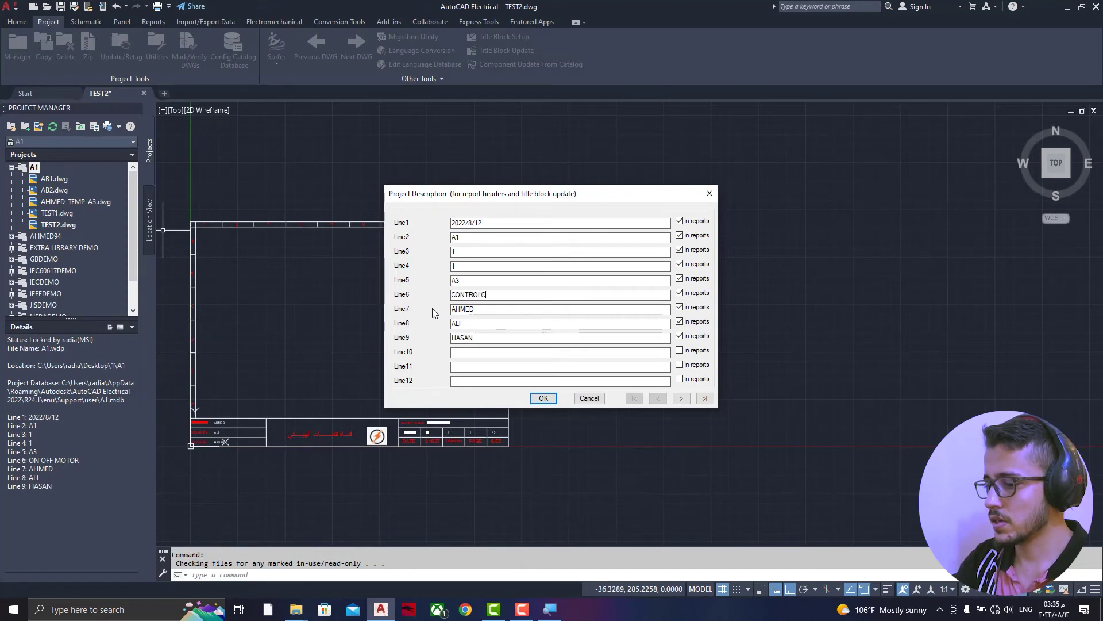
{"action": "type", "text": "CIRCU"}
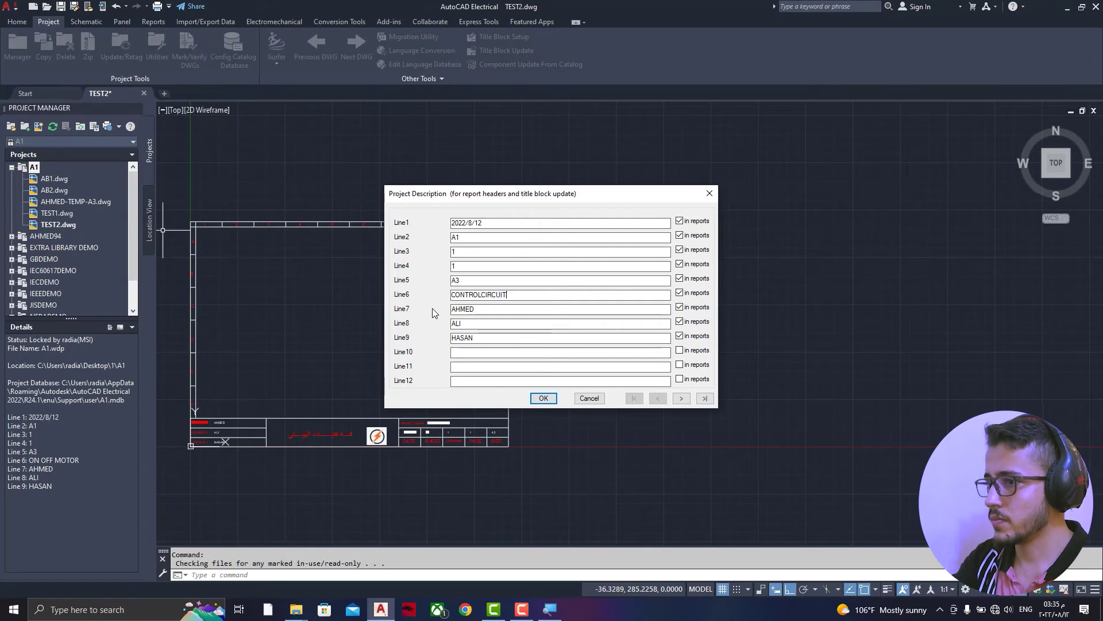
{"action": "type", "text": "IT"}
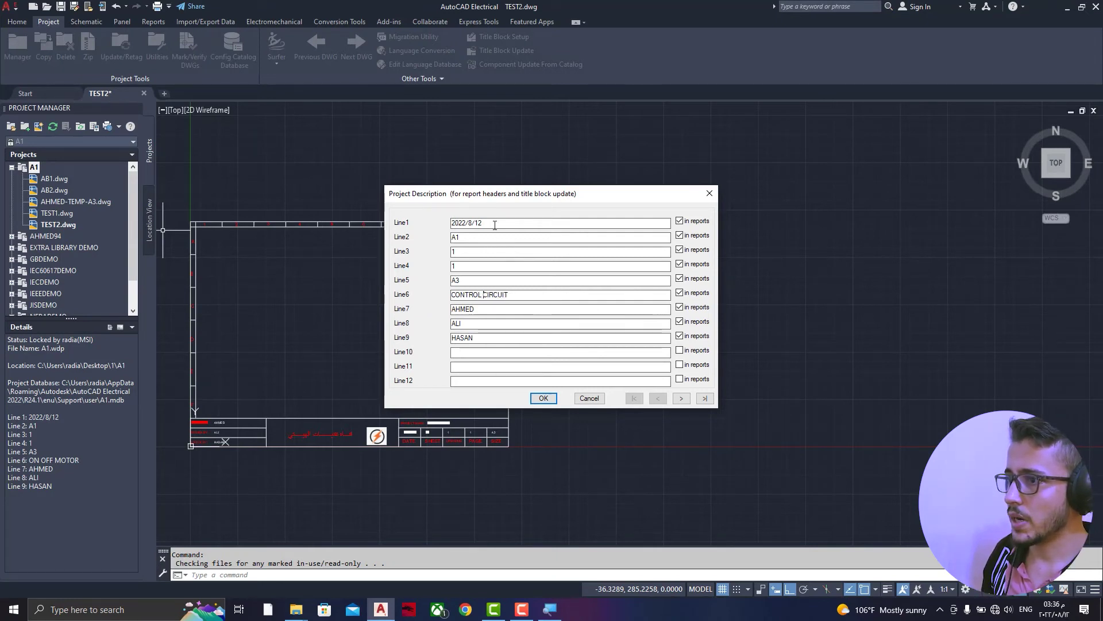
{"action": "left_click", "coordinate": [473, 242]}
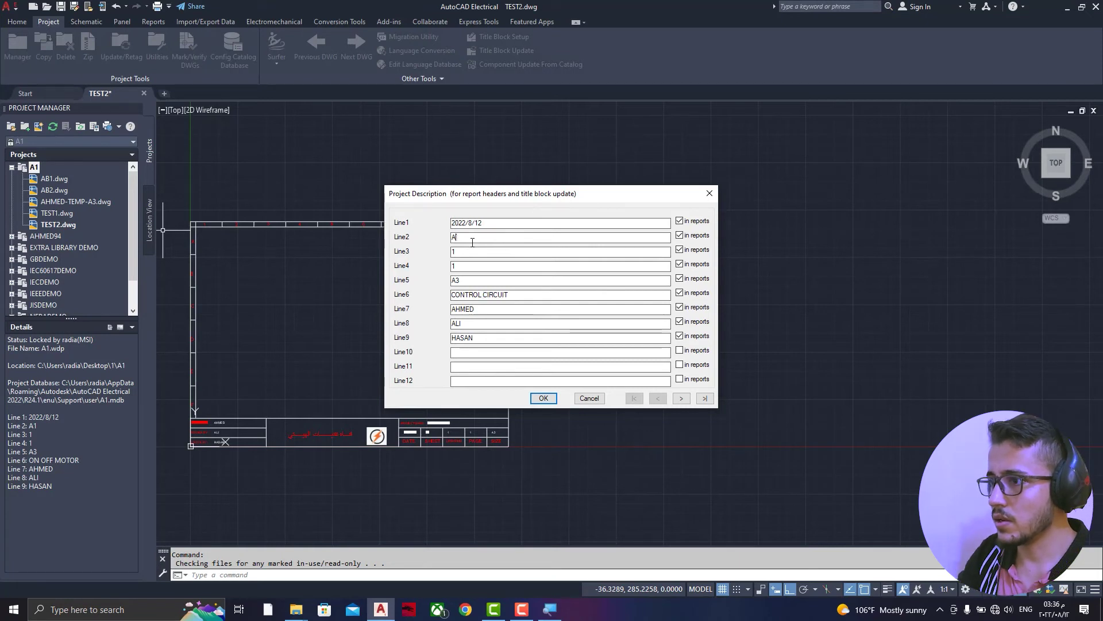
{"action": "key", "text": "BackSpace"}
{"action": "type", "text": "2"}
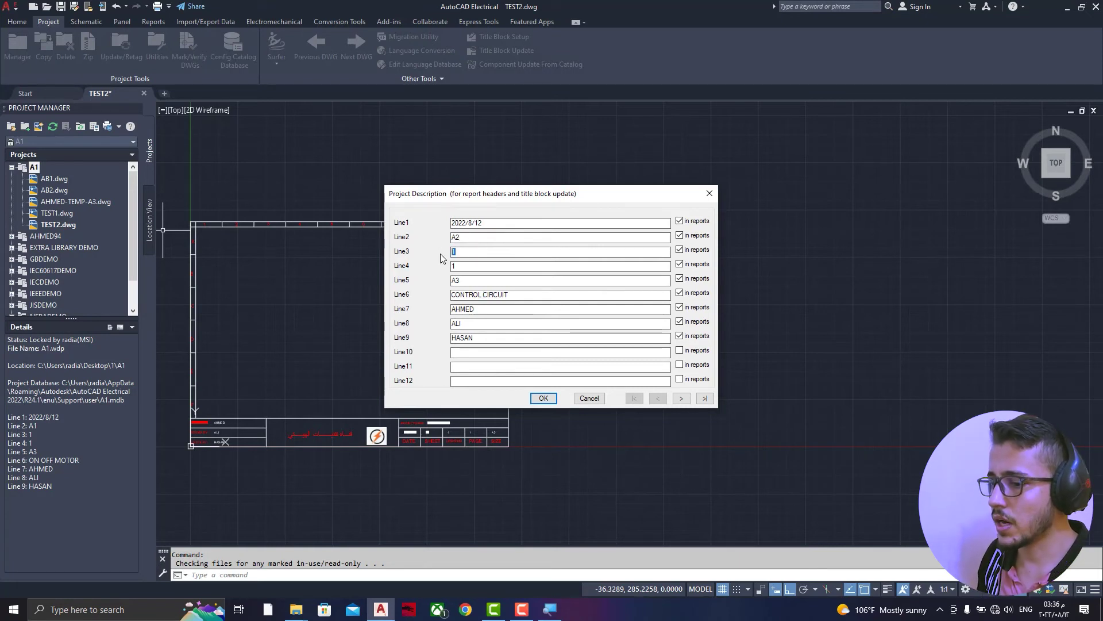
{"action": "type", "text": "22"}
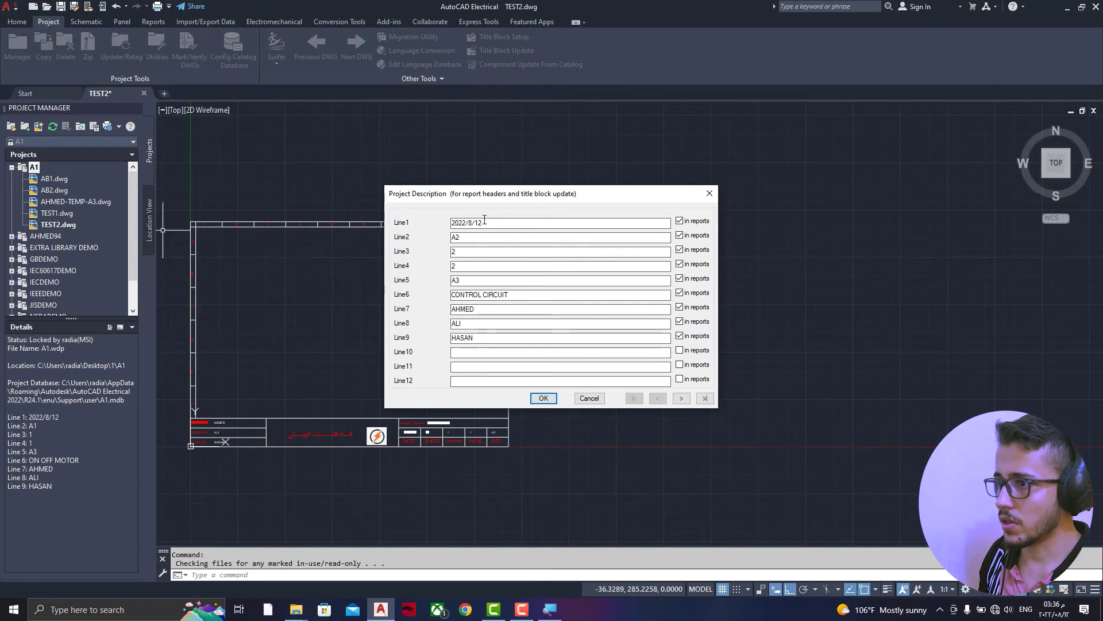
{"action": "left_click", "coordinate": [554, 400]}
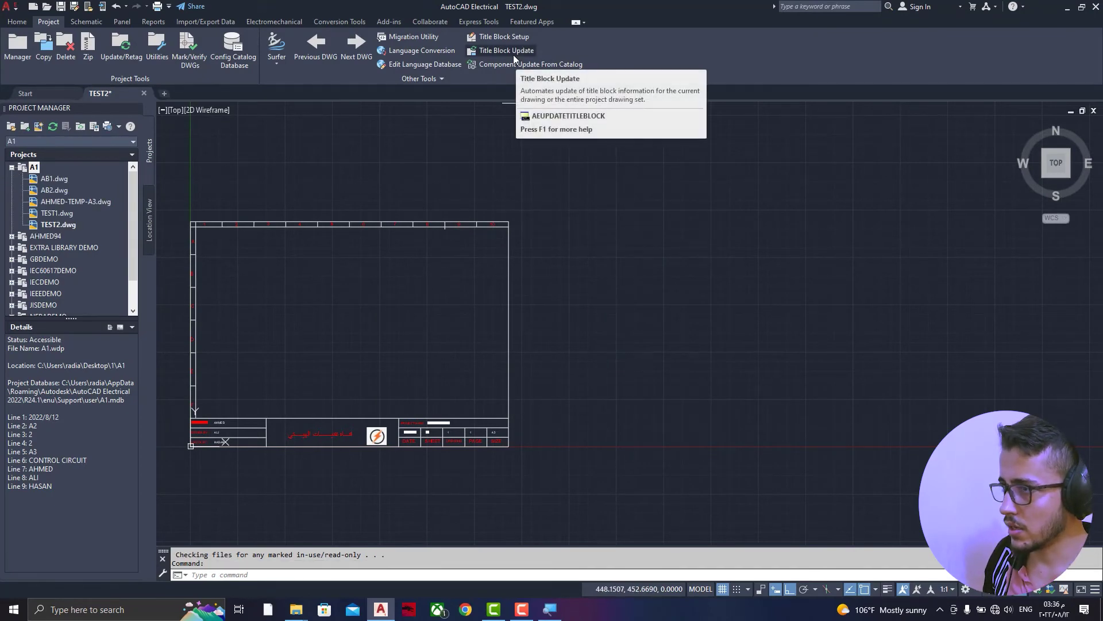
- Update only TEST2's title block with all description lines
{"action": "left_click", "coordinate": [513, 54]}
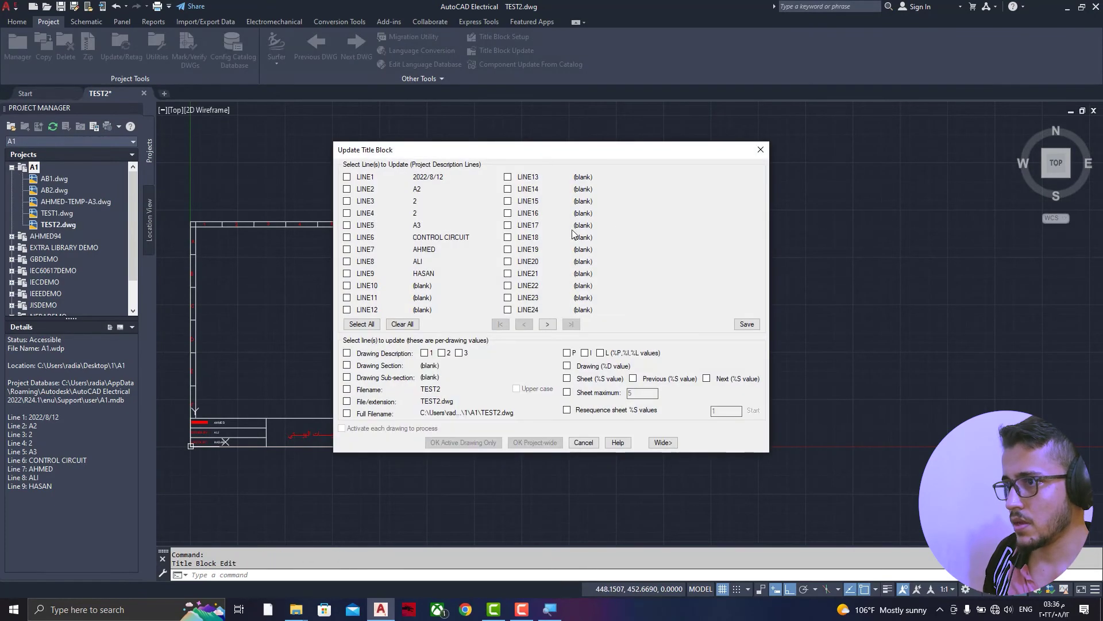
{"action": "left_click", "coordinate": [358, 326]}
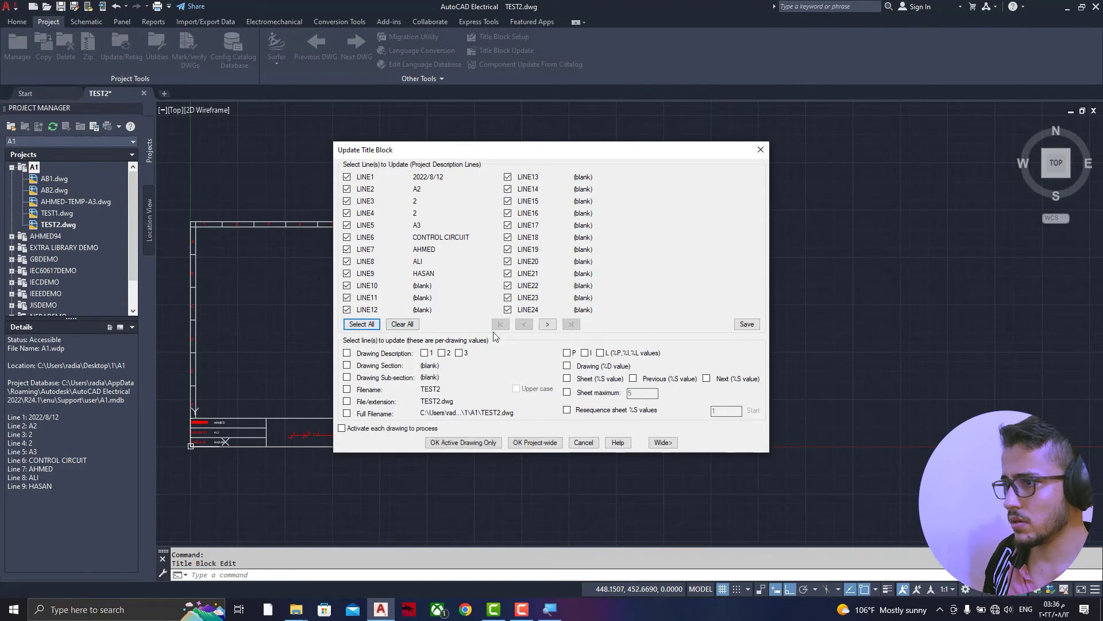
{"action": "left_click", "coordinate": [463, 446]}
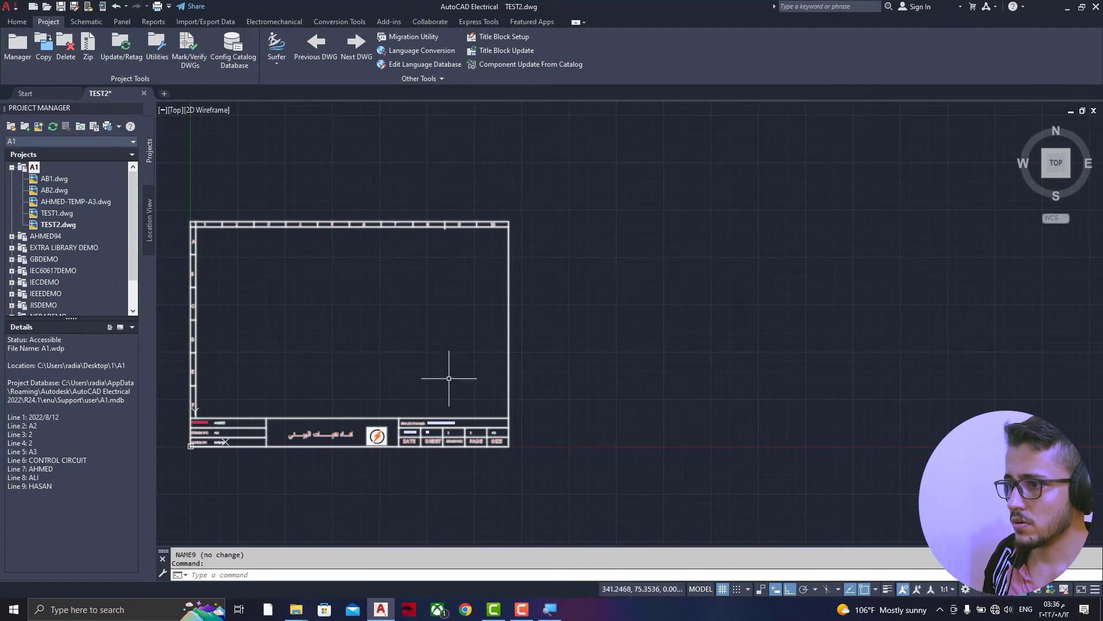
- Open TEST1.dwg from the project and zoom to its title block
{"action": "scroll", "coordinate": [494, 286], "scroll_direction": "down", "scroll_amount": 3}
{"action": "scroll", "coordinate": [467, 341], "scroll_direction": "up", "scroll_amount": 5}
{"action": "scroll", "coordinate": [467, 341], "scroll_direction": "up", "scroll_amount": 3}
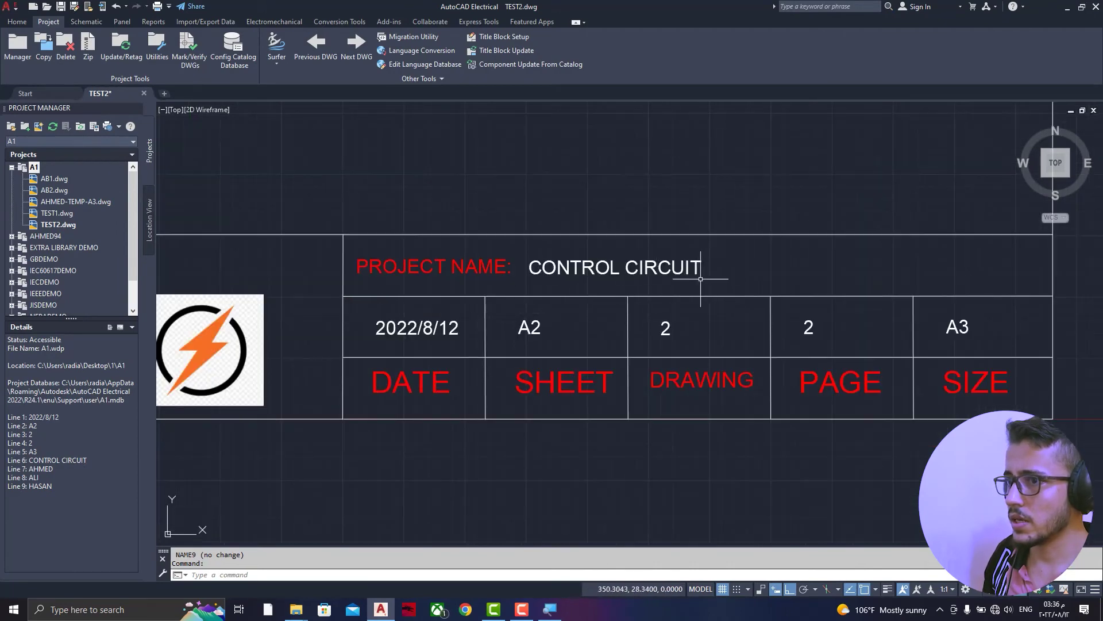
{"action": "double_click", "coordinate": [57, 213]}
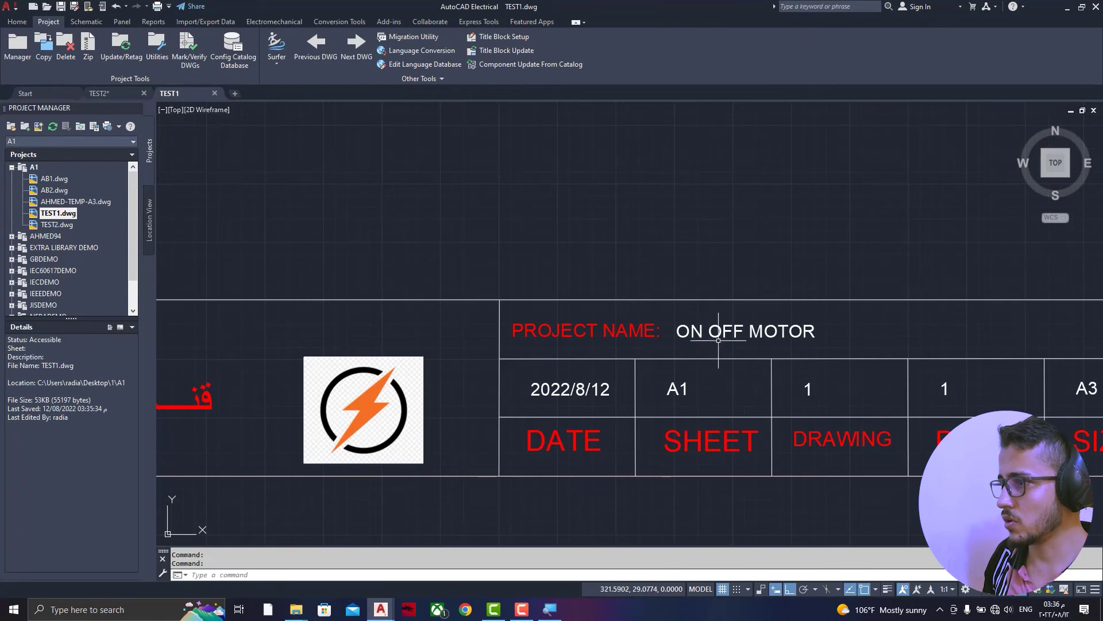
{"action": "scroll", "coordinate": [775, 344], "scroll_direction": "down", "scroll_amount": 4}
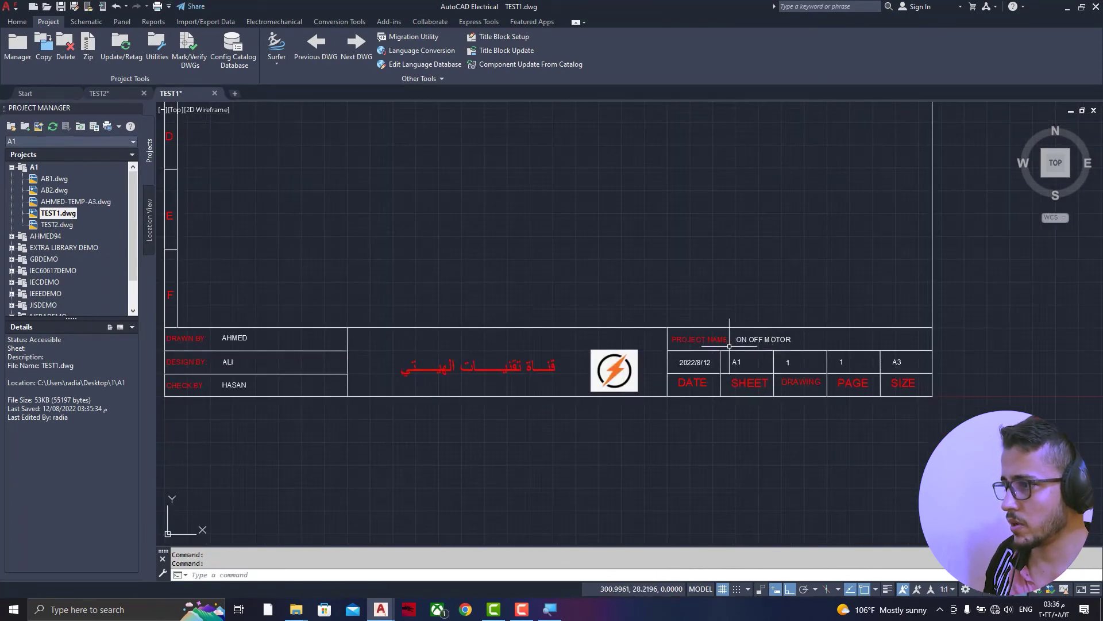
{"action": "scroll", "coordinate": [798, 345], "scroll_direction": "down", "scroll_amount": 2}
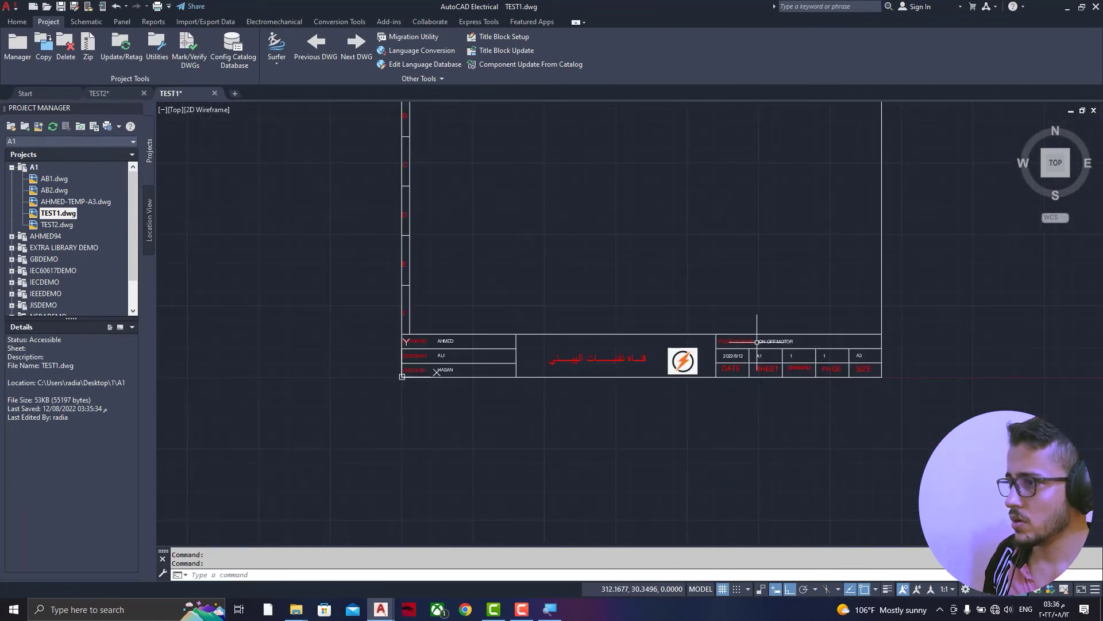
- Return to TEST2 and inspect its title block reading CONTROL CIRCUIT, A2
{"action": "left_click", "coordinate": [131, 94]}
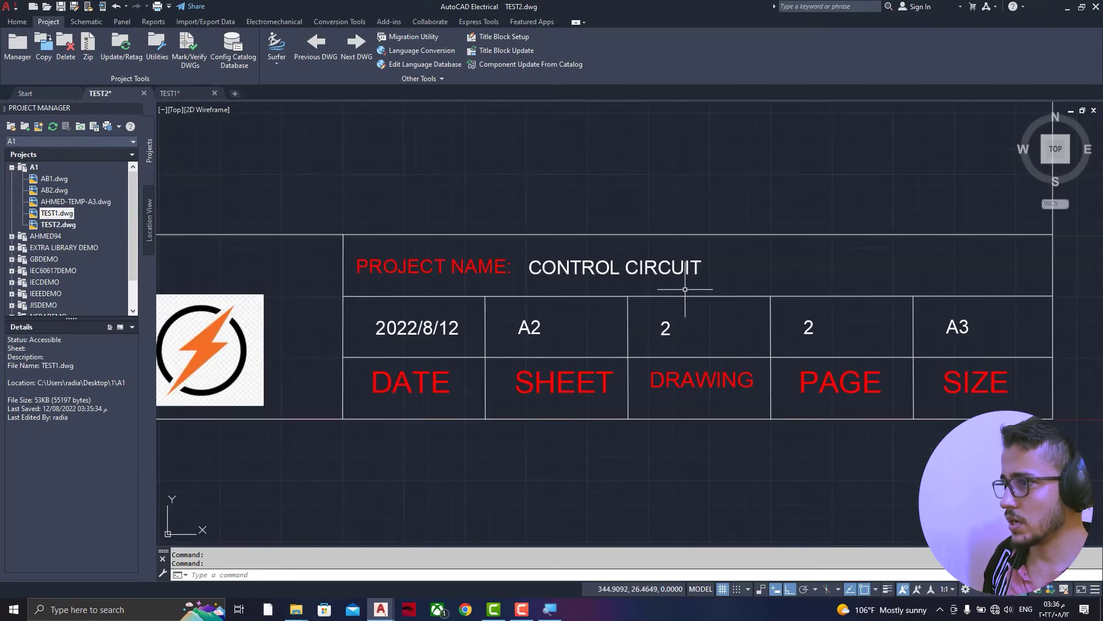
{"action": "scroll", "coordinate": [785, 289], "scroll_direction": "up", "scroll_amount": 1}
{"action": "scroll", "coordinate": [805, 296], "scroll_direction": "up", "scroll_amount": 3}
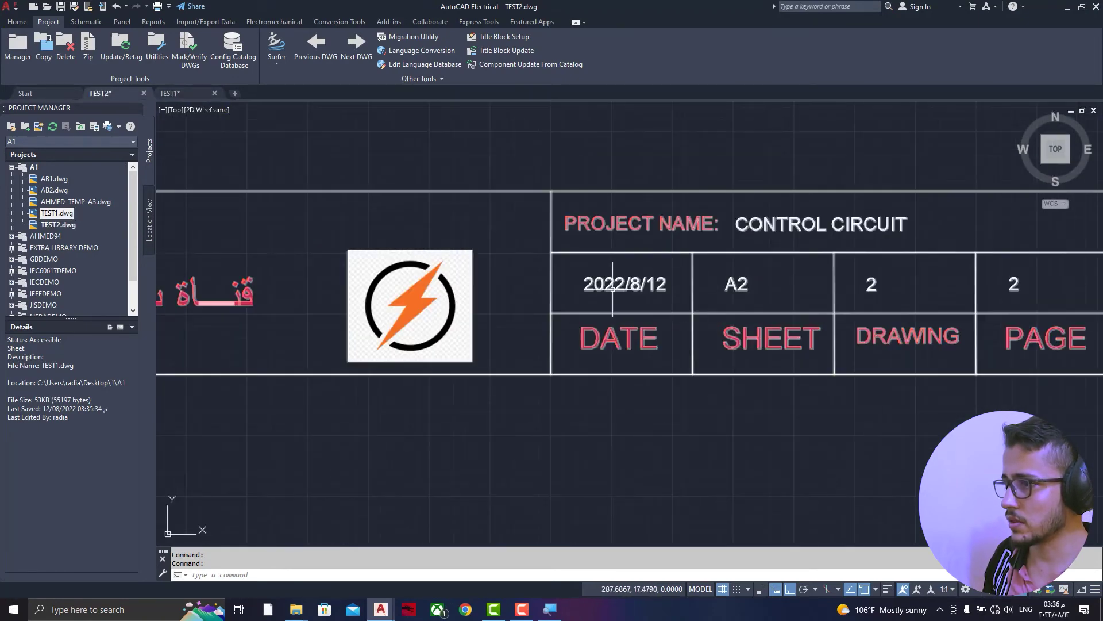
{"action": "scroll", "coordinate": [825, 308], "scroll_direction": "up", "scroll_amount": 3}
{"action": "scroll", "coordinate": [862, 302], "scroll_direction": "down", "scroll_amount": 3}
{"action": "scroll", "coordinate": [862, 303], "scroll_direction": "down", "scroll_amount": 2}
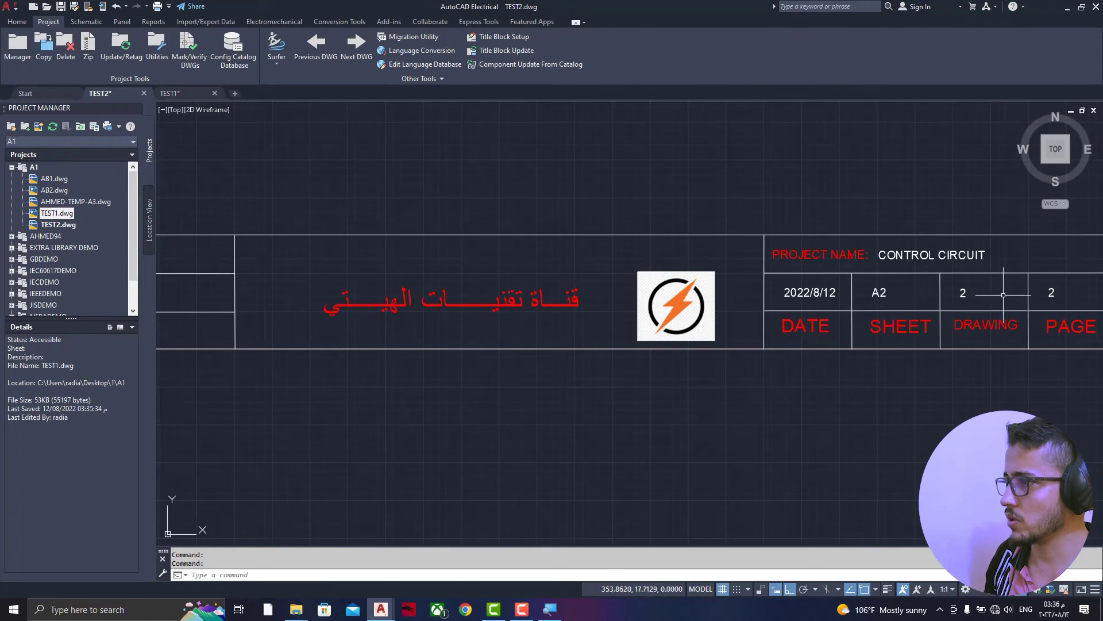
{"action": "scroll", "coordinate": [1016, 299], "scroll_direction": "down", "scroll_amount": 2}
{"action": "scroll", "coordinate": [1016, 299], "scroll_direction": "up", "scroll_amount": 2}
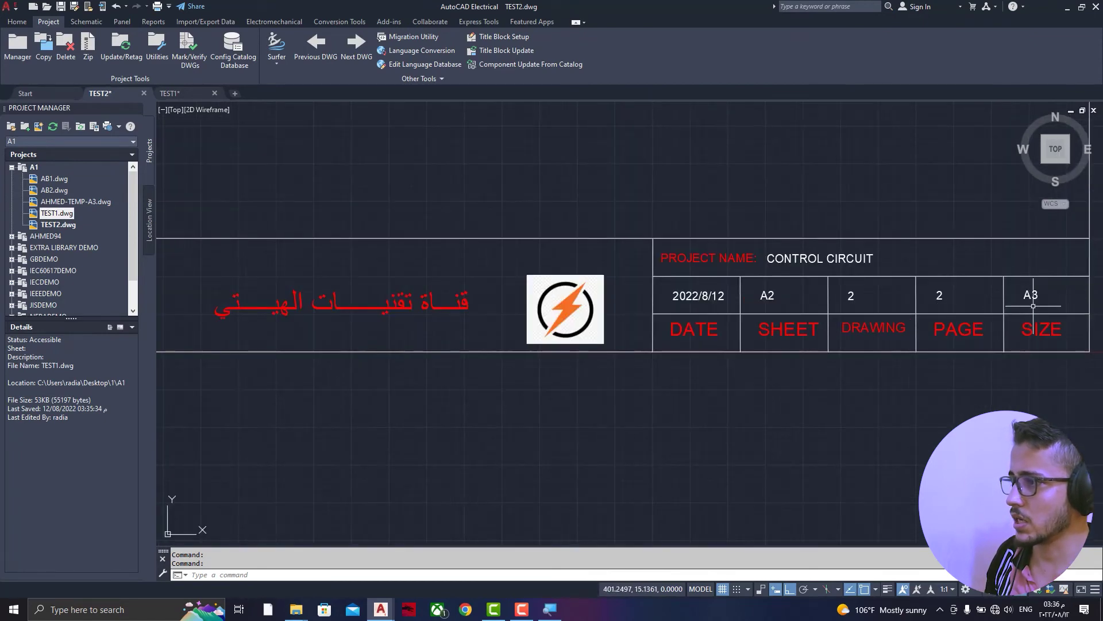
{"action": "scroll", "coordinate": [1054, 304], "scroll_direction": "down", "scroll_amount": 3}
{"action": "scroll", "coordinate": [580, 368], "scroll_direction": "down", "scroll_amount": 6}
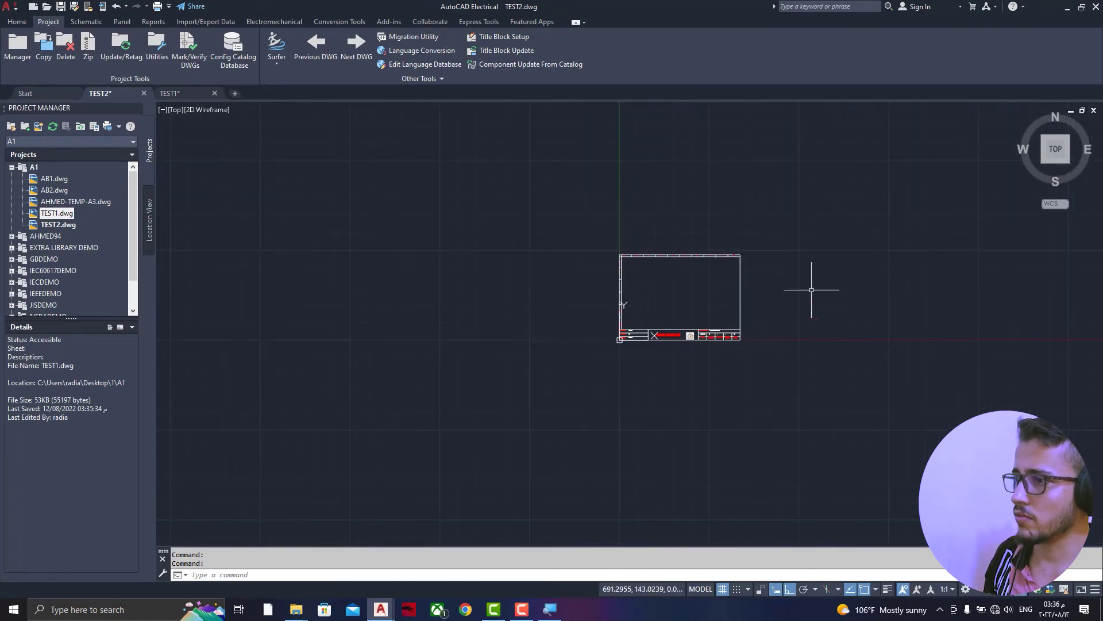
{"action": "scroll", "coordinate": [718, 276], "scroll_direction": "up", "scroll_amount": 8}
{"action": "scroll", "coordinate": [590, 190], "scroll_direction": "down", "scroll_amount": 5}
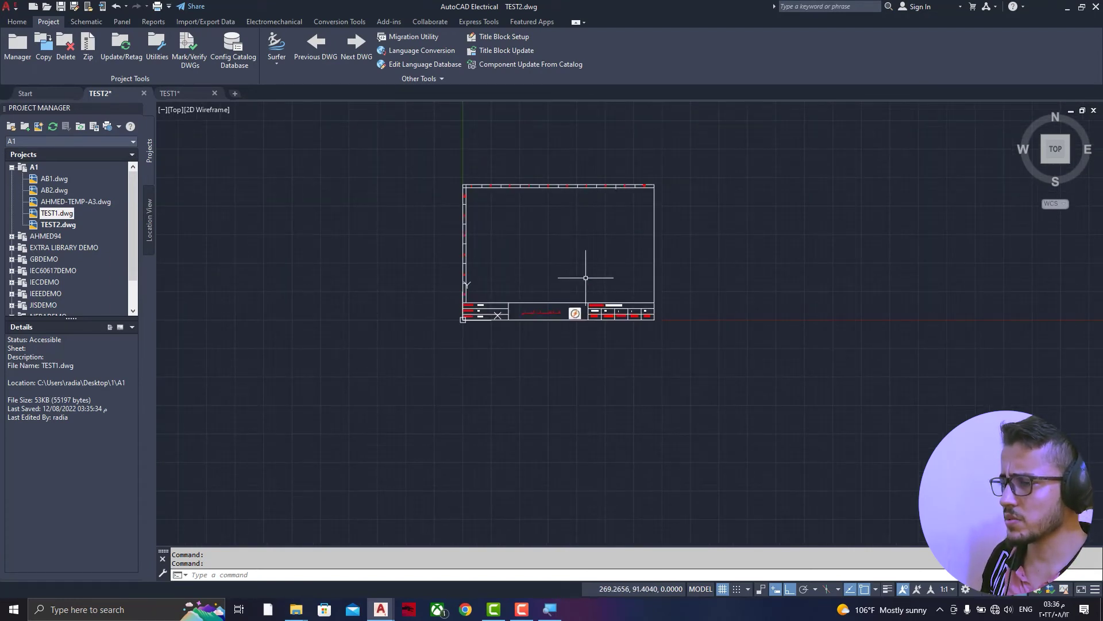
{"action": "scroll", "coordinate": [527, 273], "scroll_direction": "up", "scroll_amount": 2}
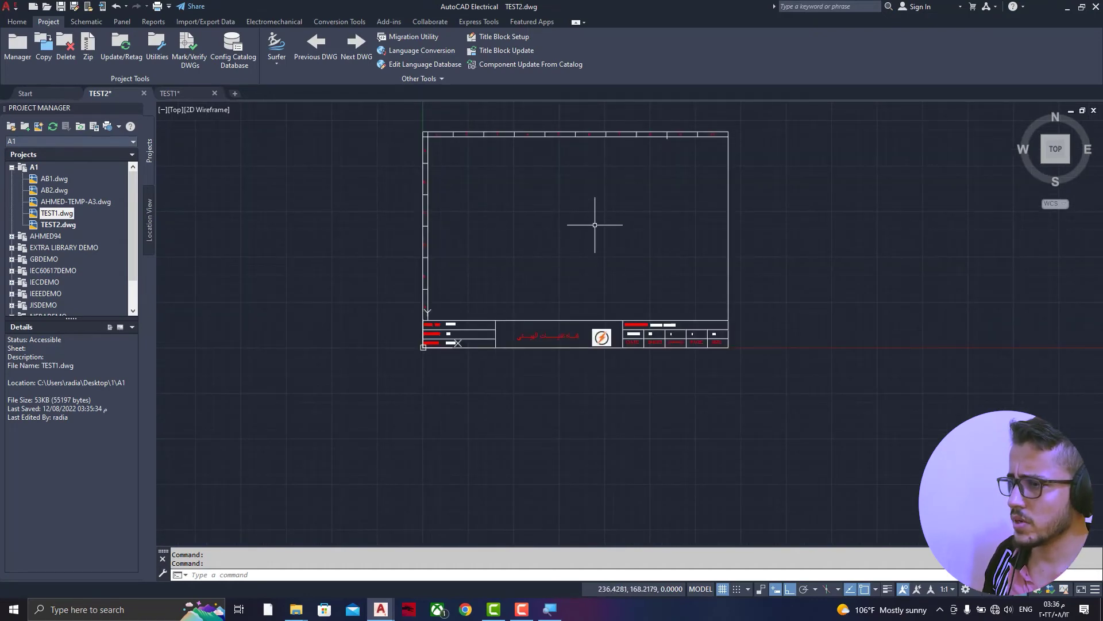
{"action": "scroll", "coordinate": [496, 239], "scroll_direction": "up", "scroll_amount": 2}
{"action": "scroll", "coordinate": [518, 240], "scroll_direction": "down", "scroll_amount": 4}
{"action": "scroll", "coordinate": [540, 230], "scroll_direction": "up", "scroll_amount": 2}
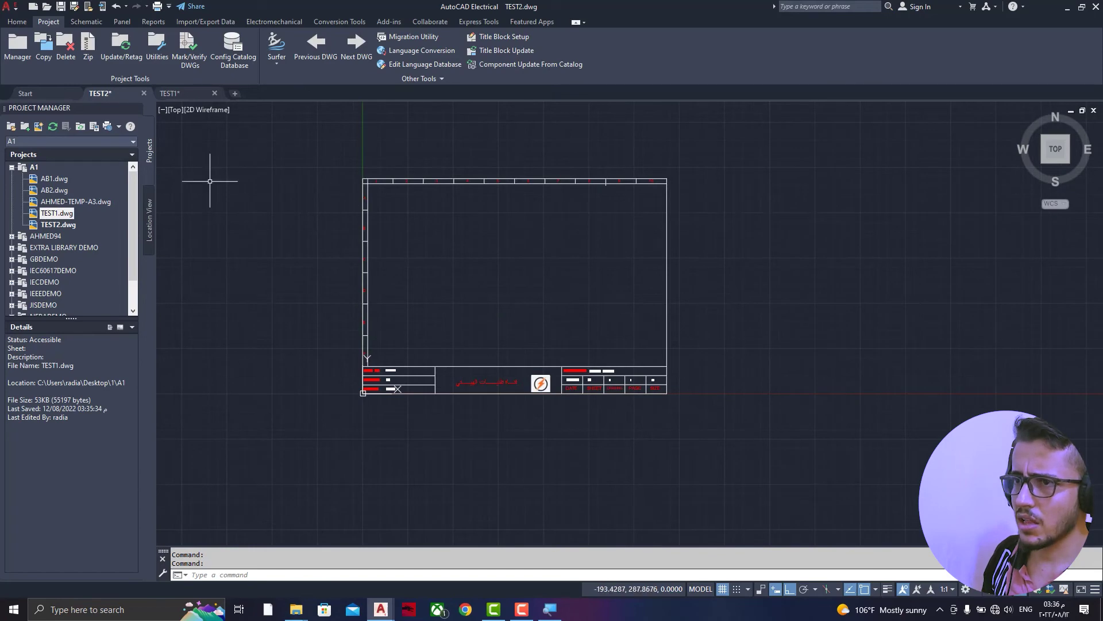
{"action": "left_click", "coordinate": [87, 22]}
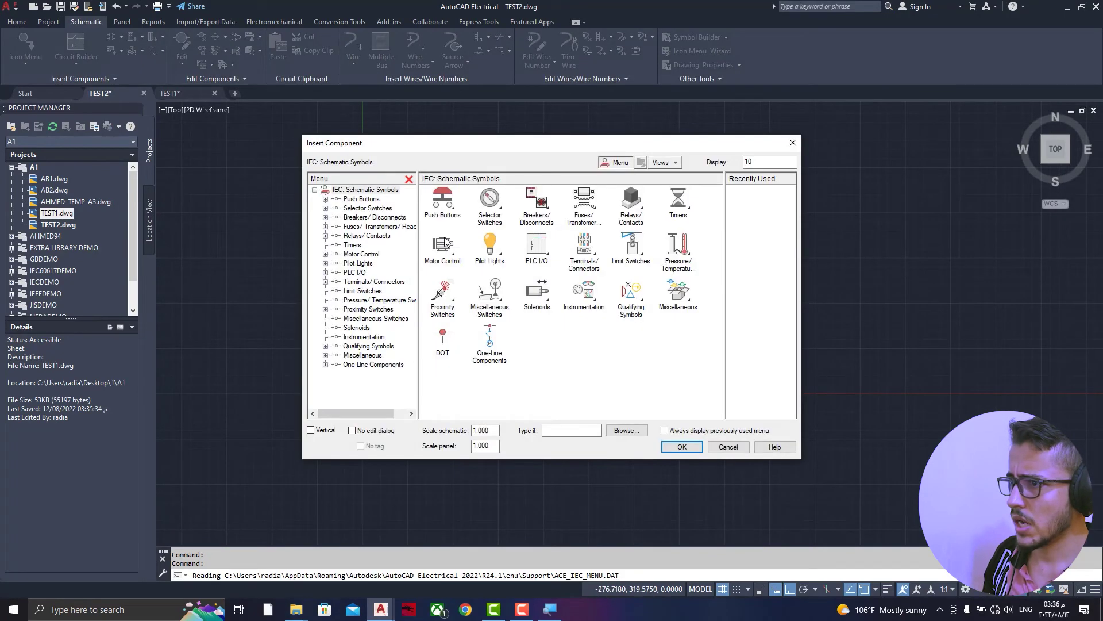
{"action": "left_click", "coordinate": [444, 244]}
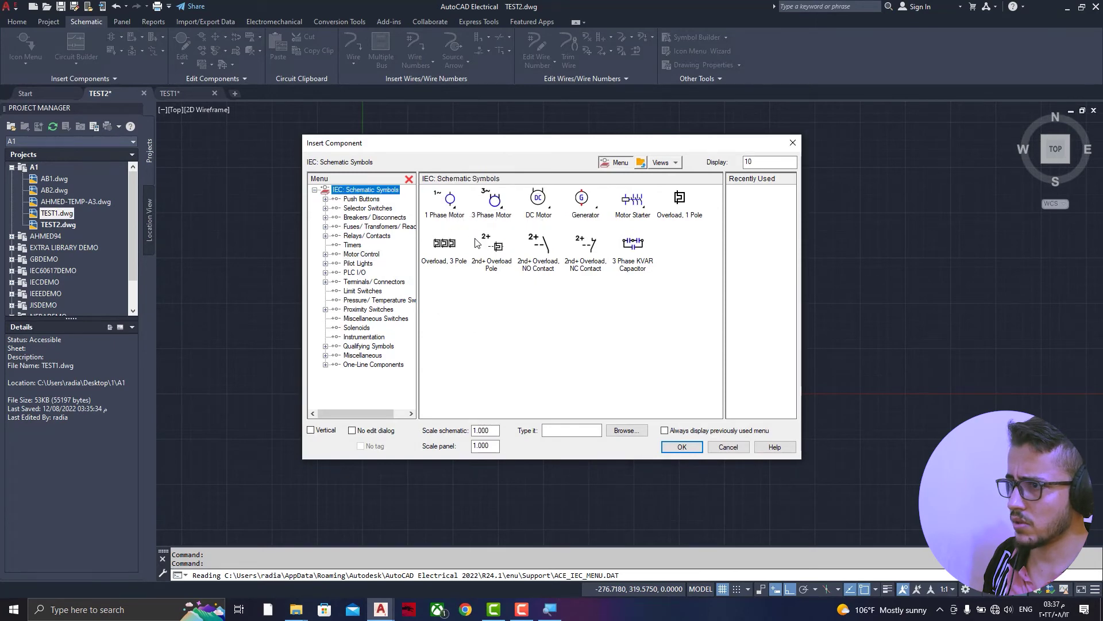
{"action": "left_click", "coordinate": [453, 207]}
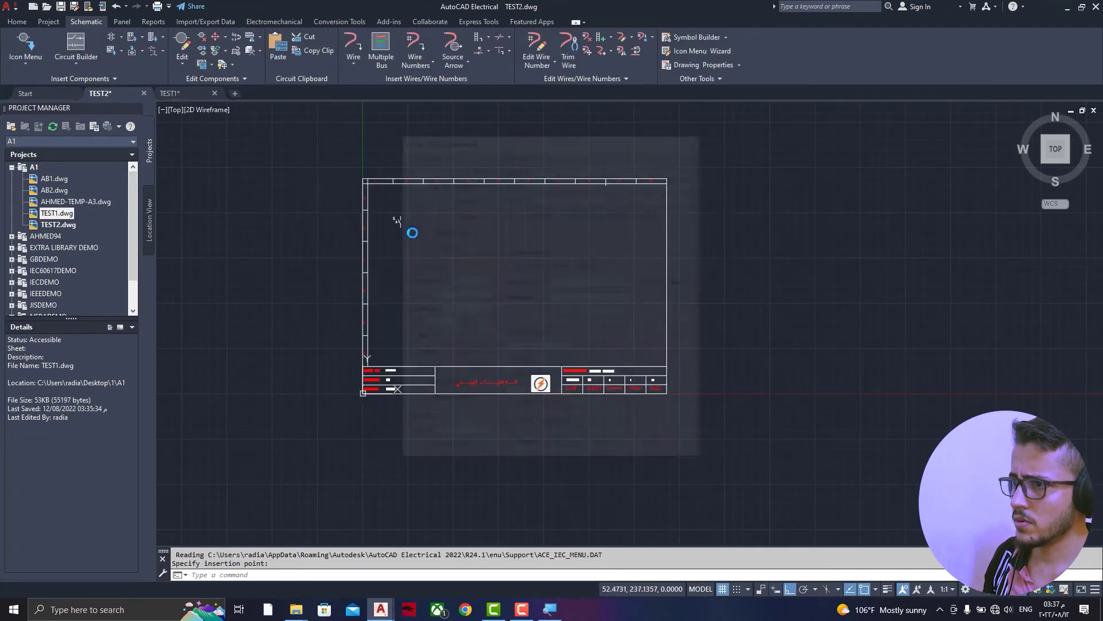
{"action": "left_click", "coordinate": [398, 221]}
{"action": "left_click", "coordinate": [569, 446]}
{"action": "scroll", "coordinate": [408, 237], "scroll_direction": "up", "scroll_amount": 5}
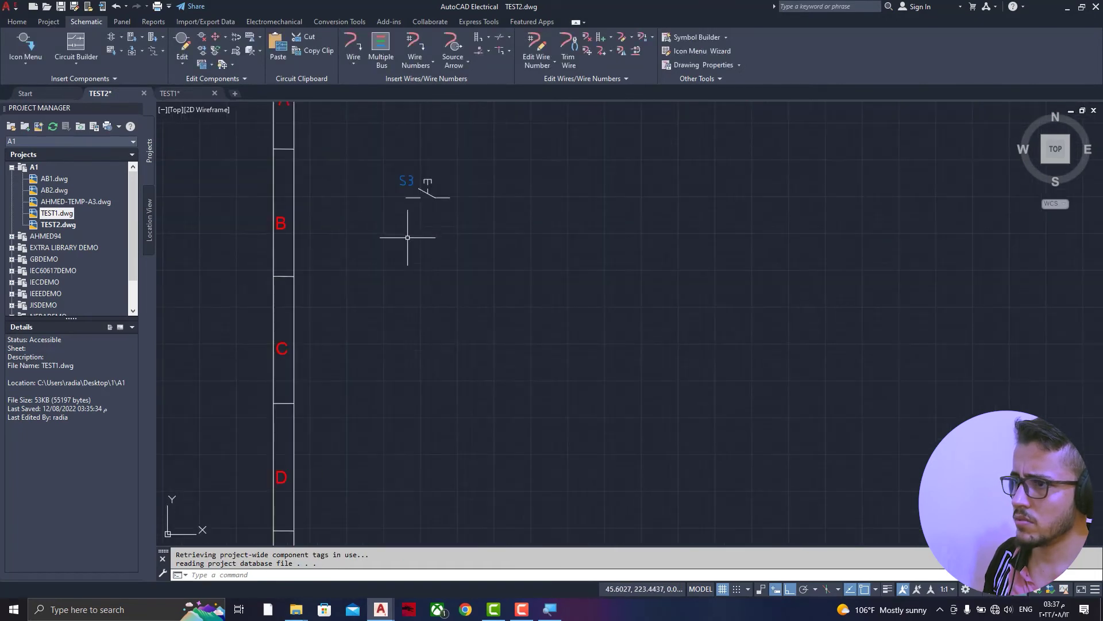
{"action": "scroll", "coordinate": [407, 237], "scroll_direction": "down", "scroll_amount": 2}
{"action": "scroll", "coordinate": [408, 238], "scroll_direction": "down", "scroll_amount": 2}
{"action": "scroll", "coordinate": [407, 238], "scroll_direction": "down", "scroll_amount": 3}
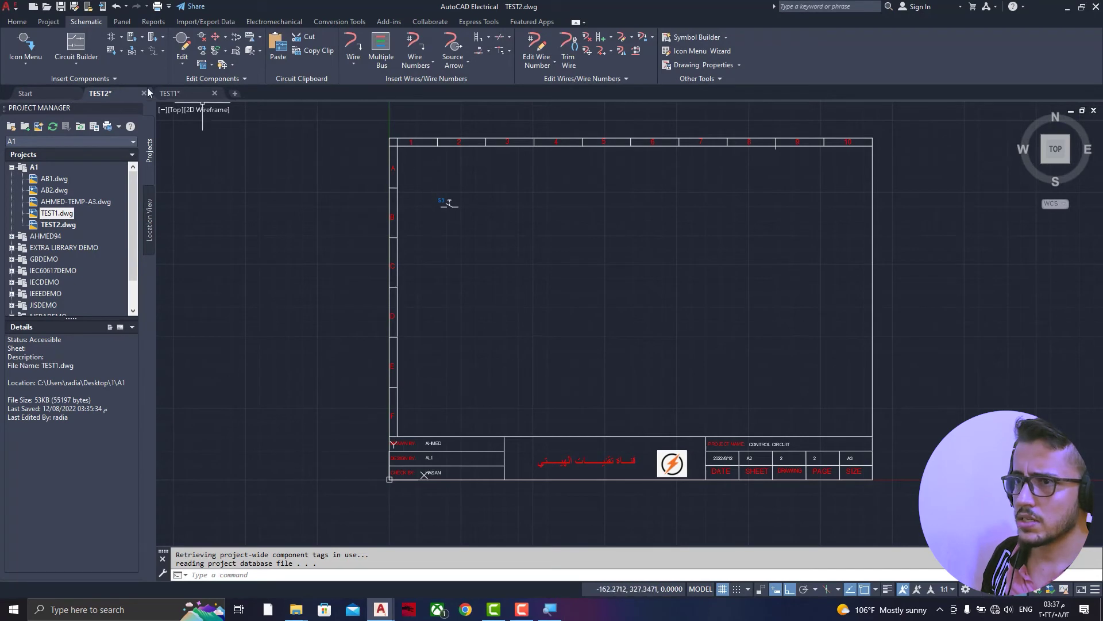
{"action": "left_click", "coordinate": [540, 171]}
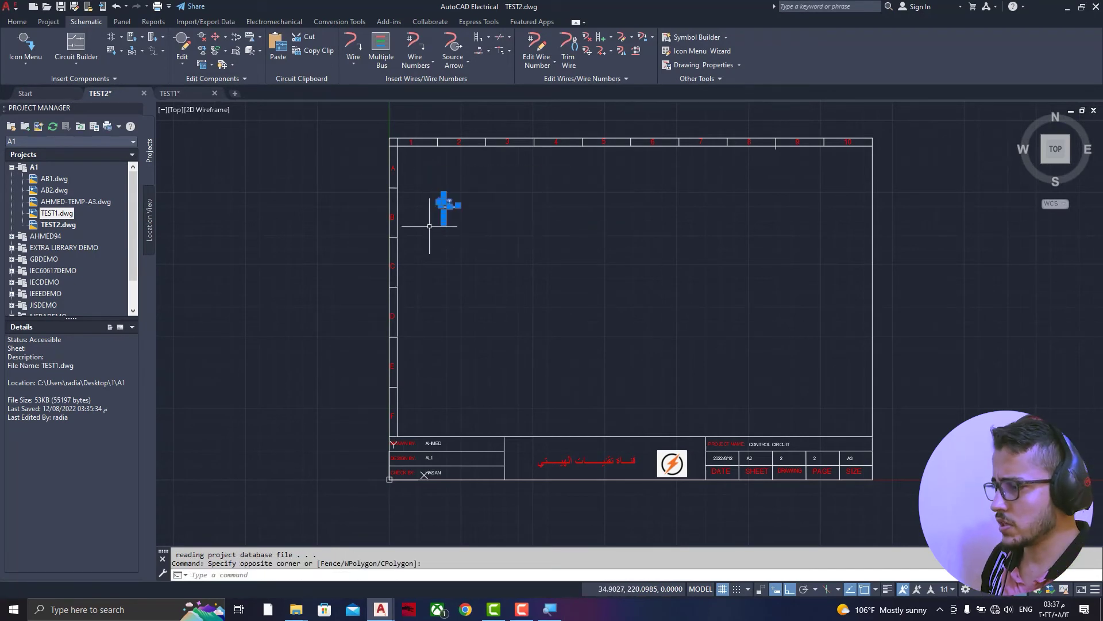
{"action": "key", "text": "Delete"}
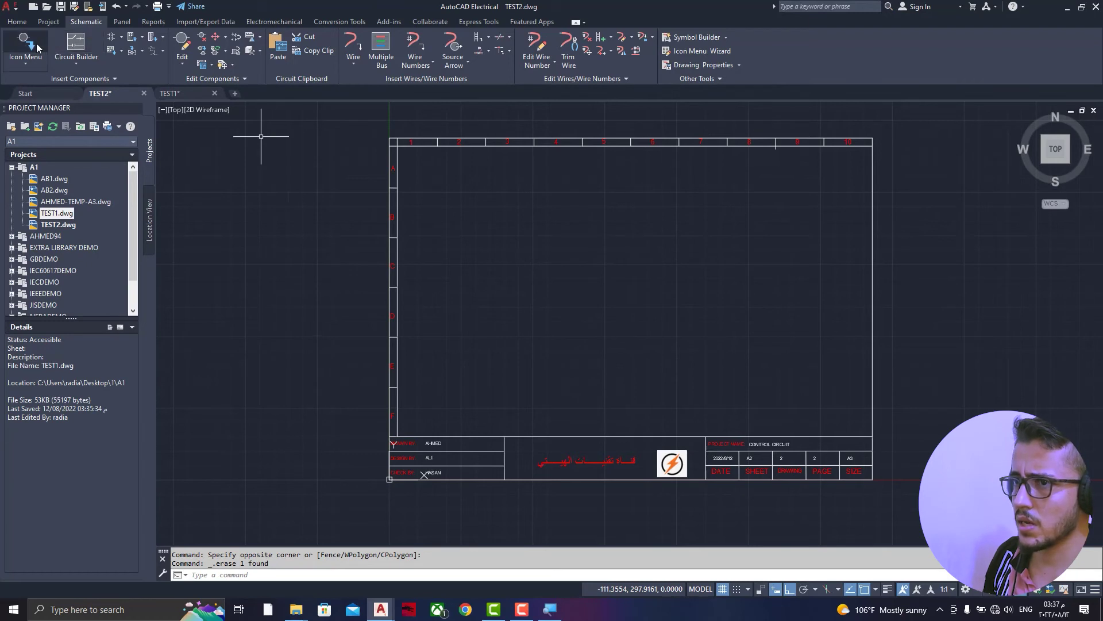
- Draw a three-wire horizontal bus across the top of the sheet
{"action": "left_click", "coordinate": [379, 48]}
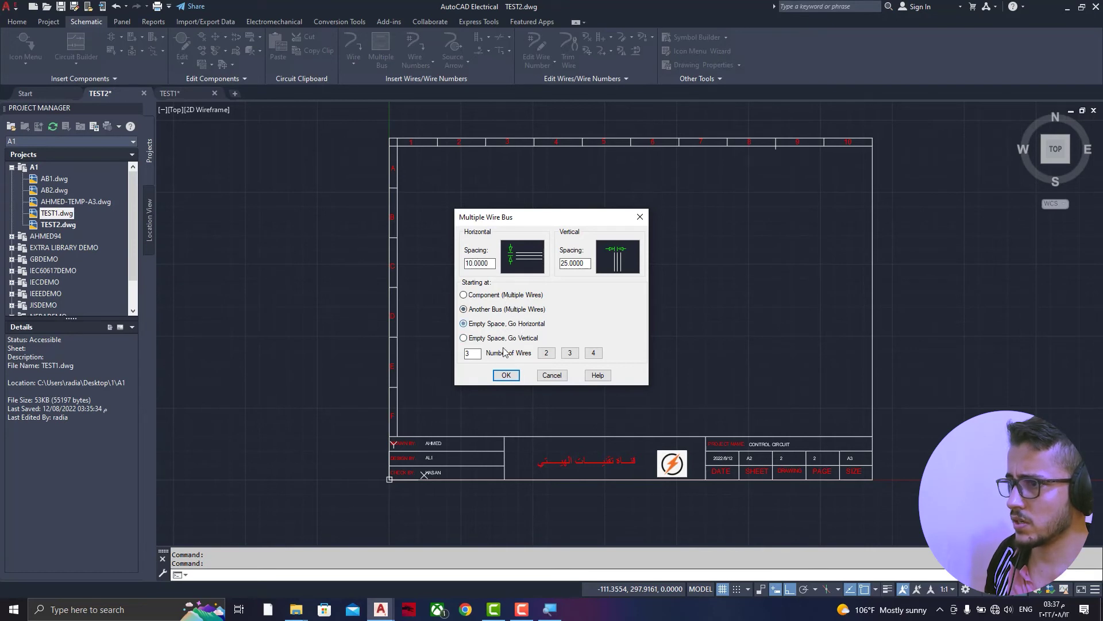
{"action": "left_click", "coordinate": [504, 375]}
{"action": "left_click", "coordinate": [418, 180]}
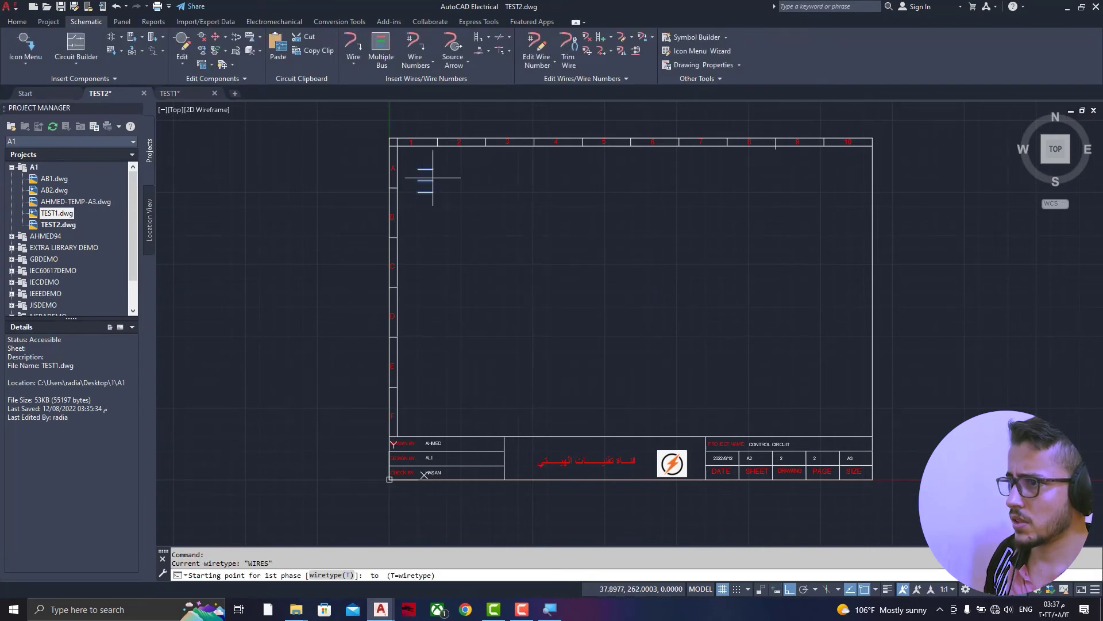
{"action": "left_click", "coordinate": [850, 185]}
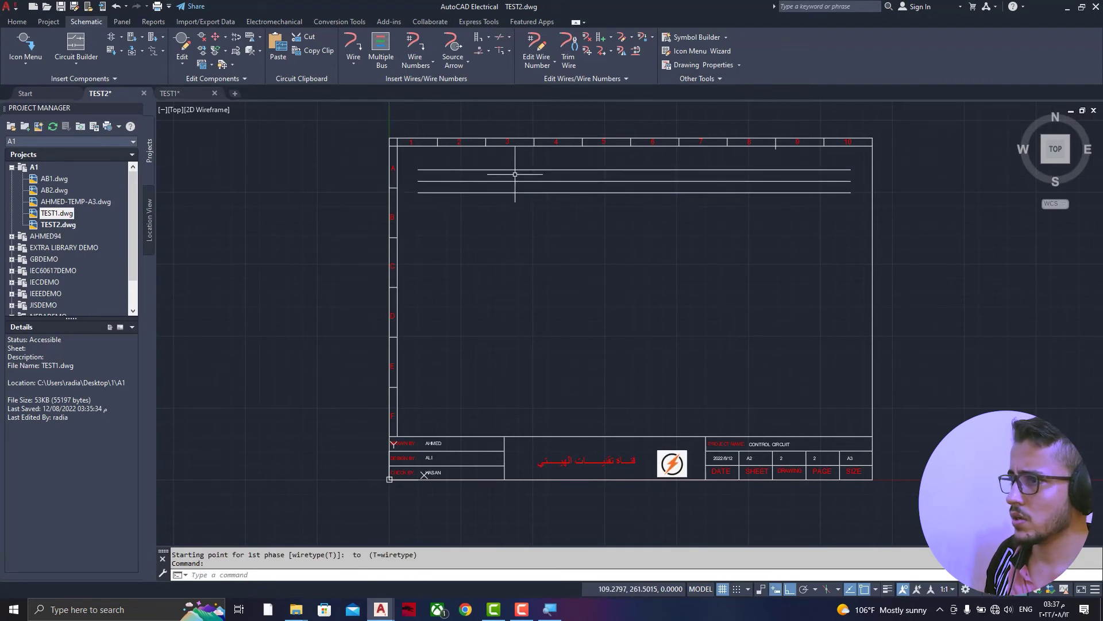
- Move the three horizontal bus wires onto the red DESCCHILD layer
{"action": "left_click", "coordinate": [518, 233]}
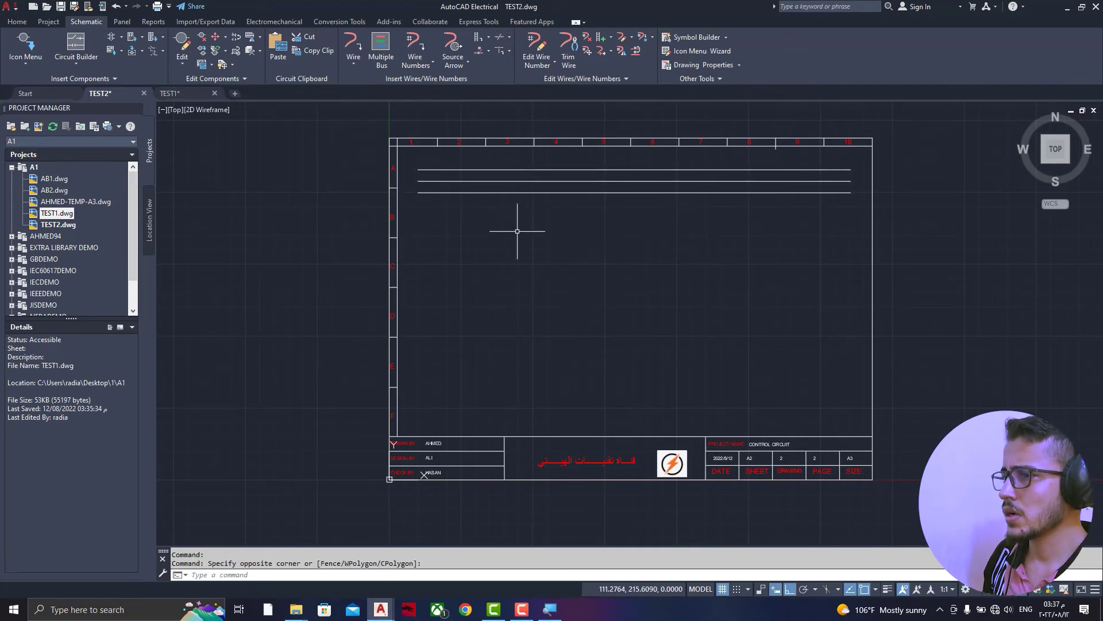
{"action": "left_click", "coordinate": [486, 164]}
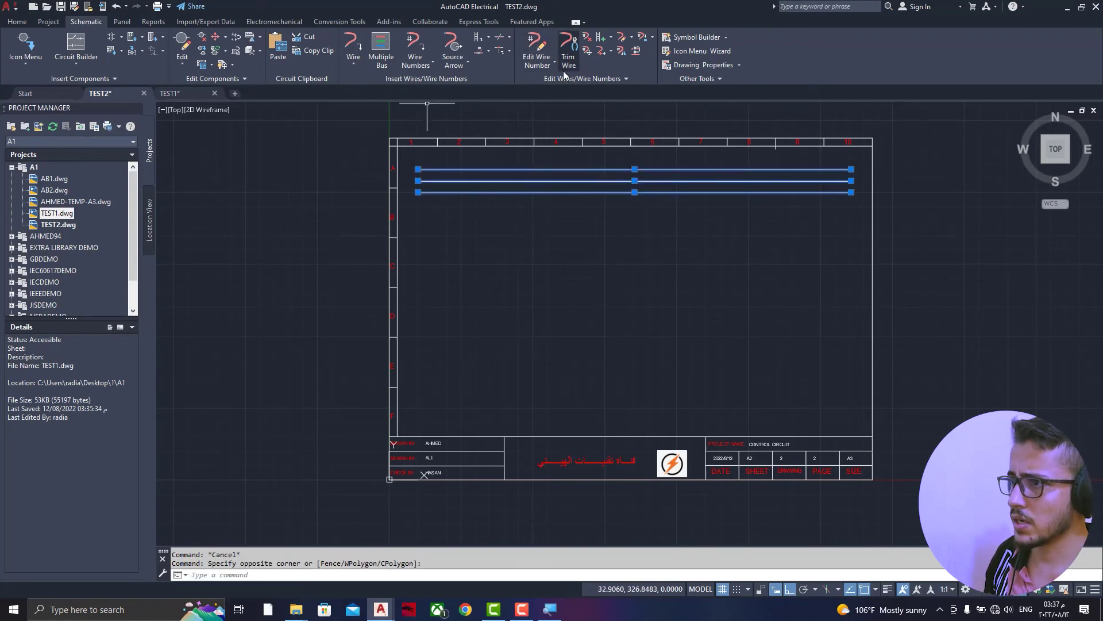
{"action": "left_click", "coordinate": [16, 22]}
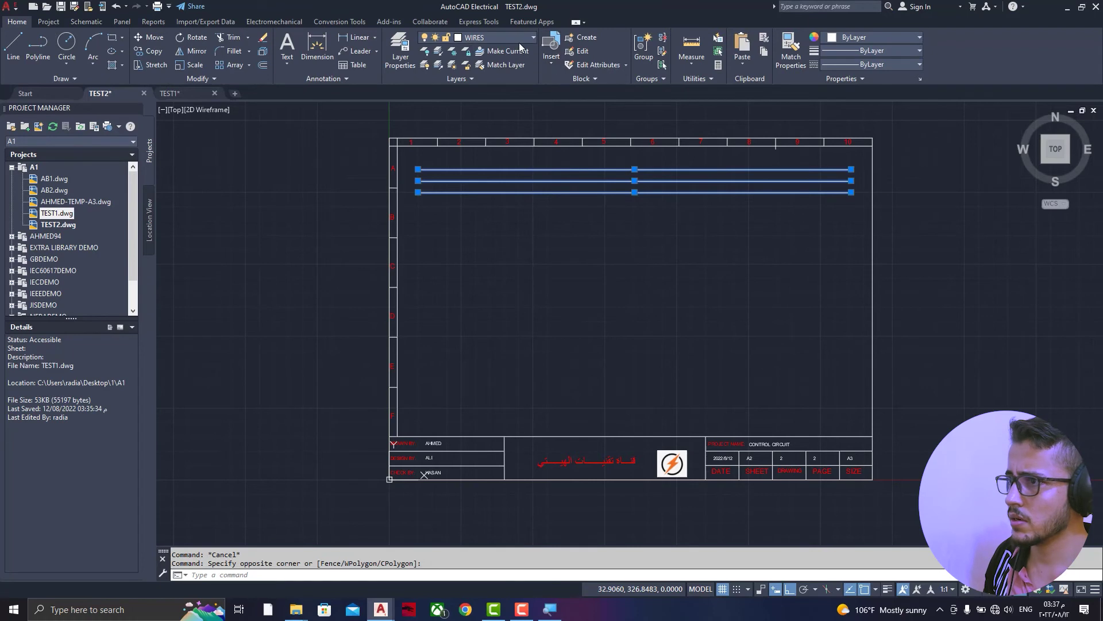
{"action": "left_click", "coordinate": [519, 42]}
{"action": "left_click", "coordinate": [484, 120]}
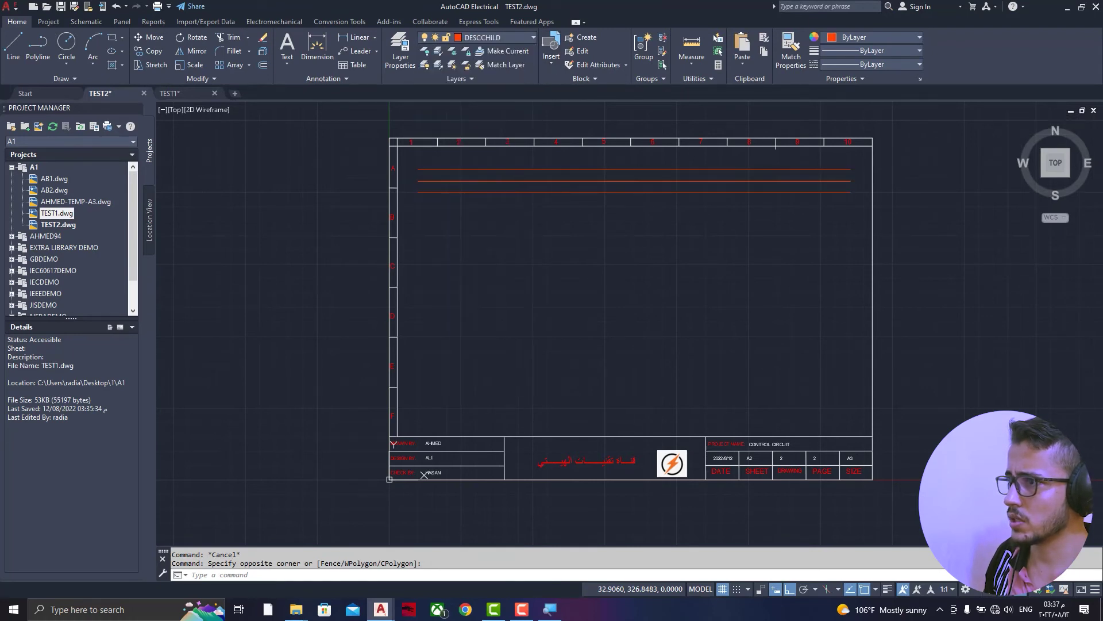
{"action": "key", "text": "Escape"}
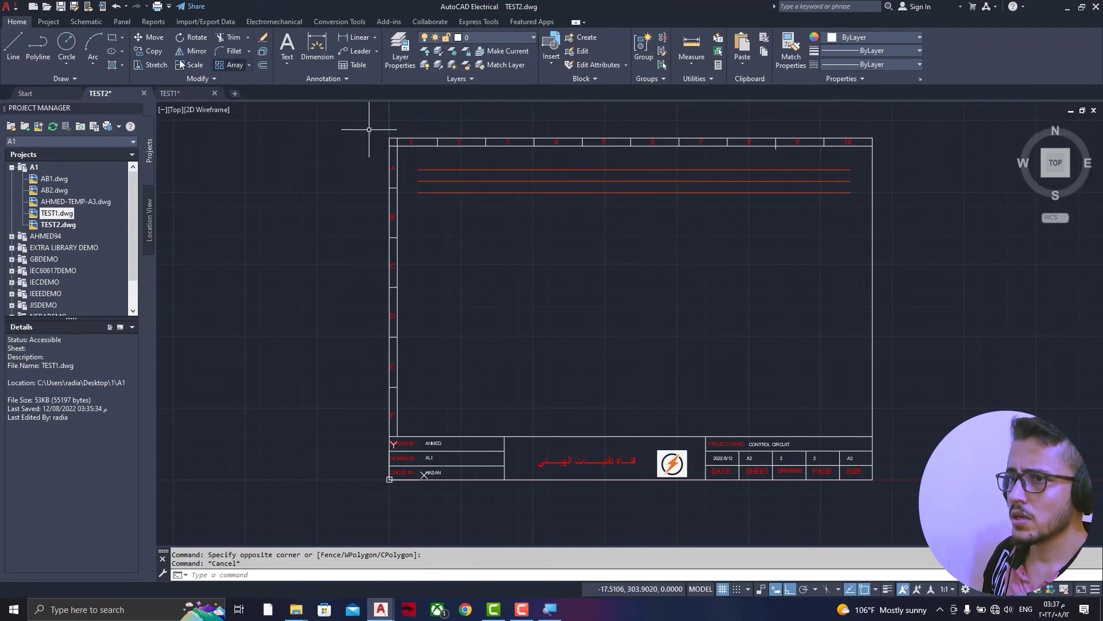
- Branch three vertical wires down from the top horizontal bus wire
{"action": "left_click", "coordinate": [86, 21]}
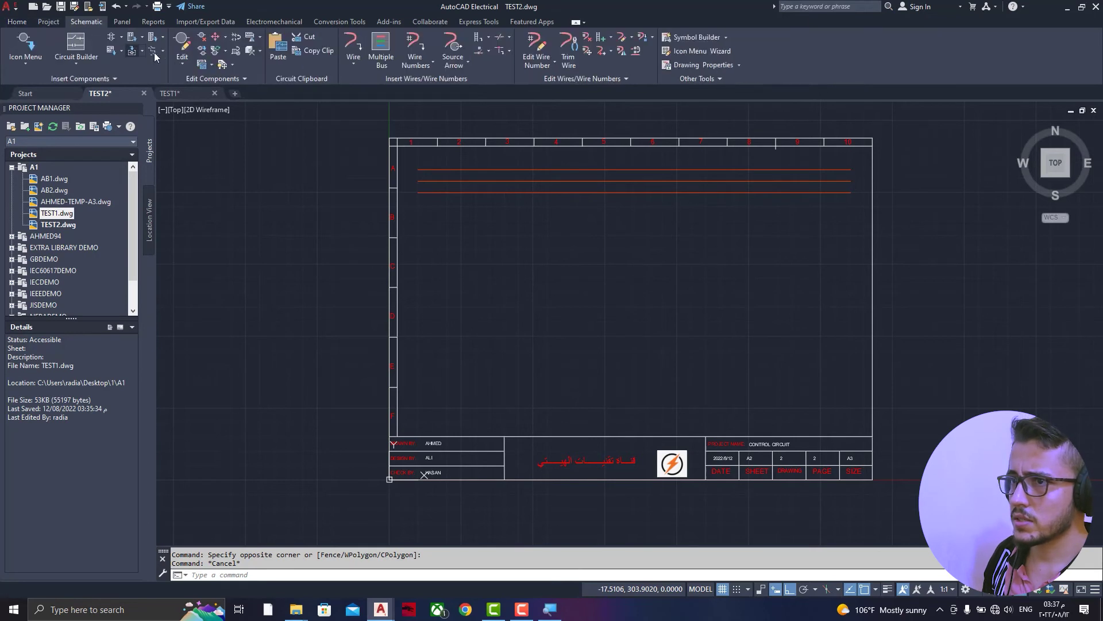
{"action": "left_click", "coordinate": [381, 49]}
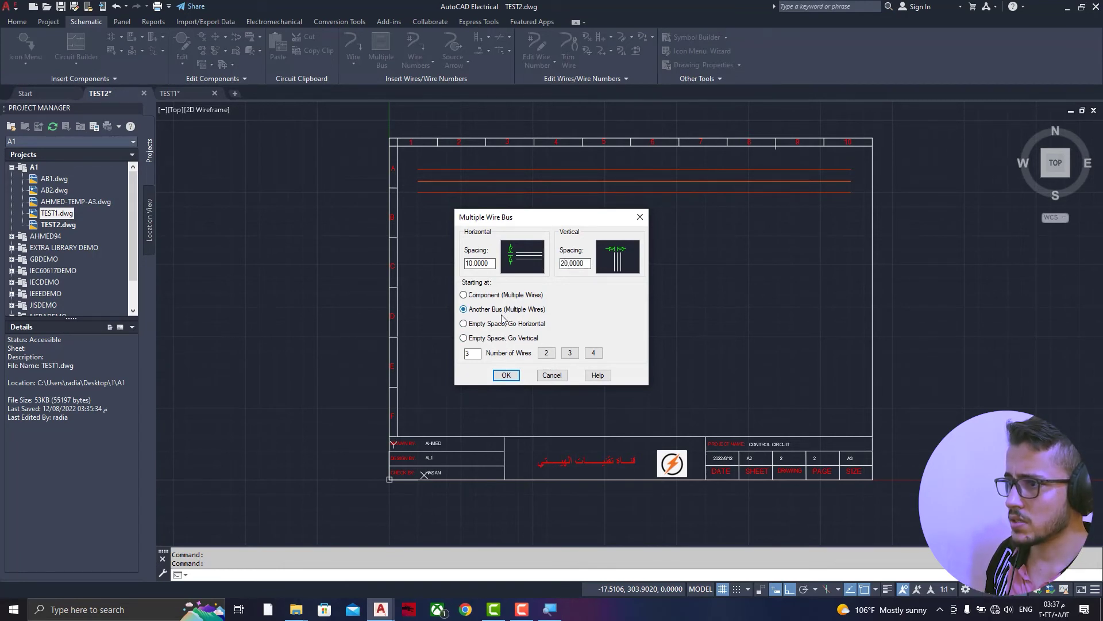
{"action": "left_click", "coordinate": [508, 381]}
{"action": "scroll", "coordinate": [448, 170], "scroll_direction": "up", "scroll_amount": 2}
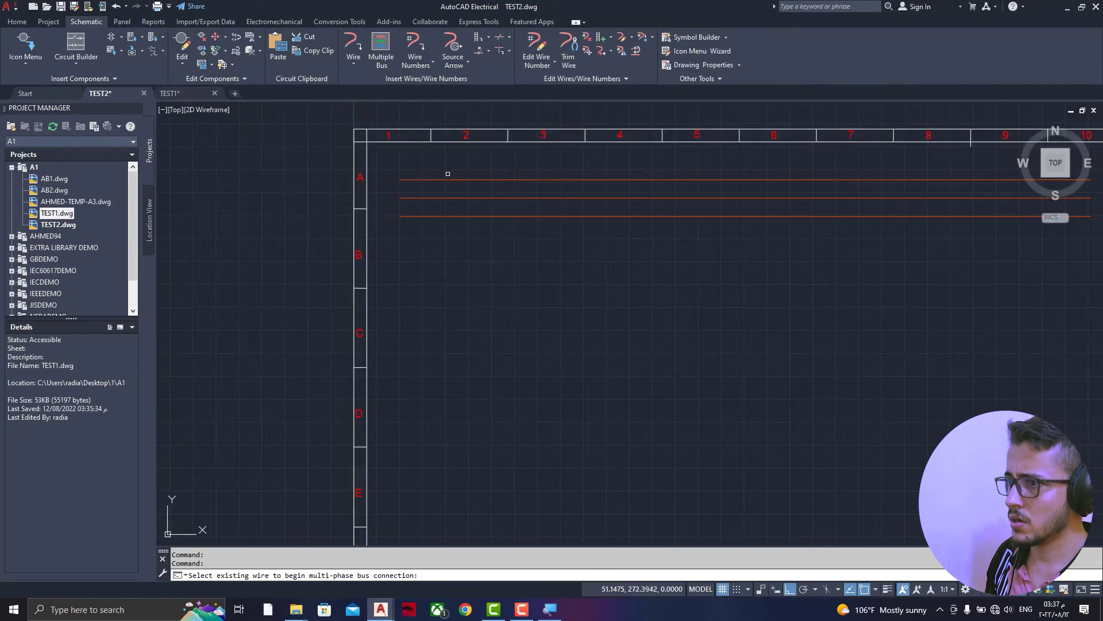
{"action": "left_click", "coordinate": [448, 179]}
{"action": "scroll", "coordinate": [454, 363], "scroll_direction": "down", "scroll_amount": 2}
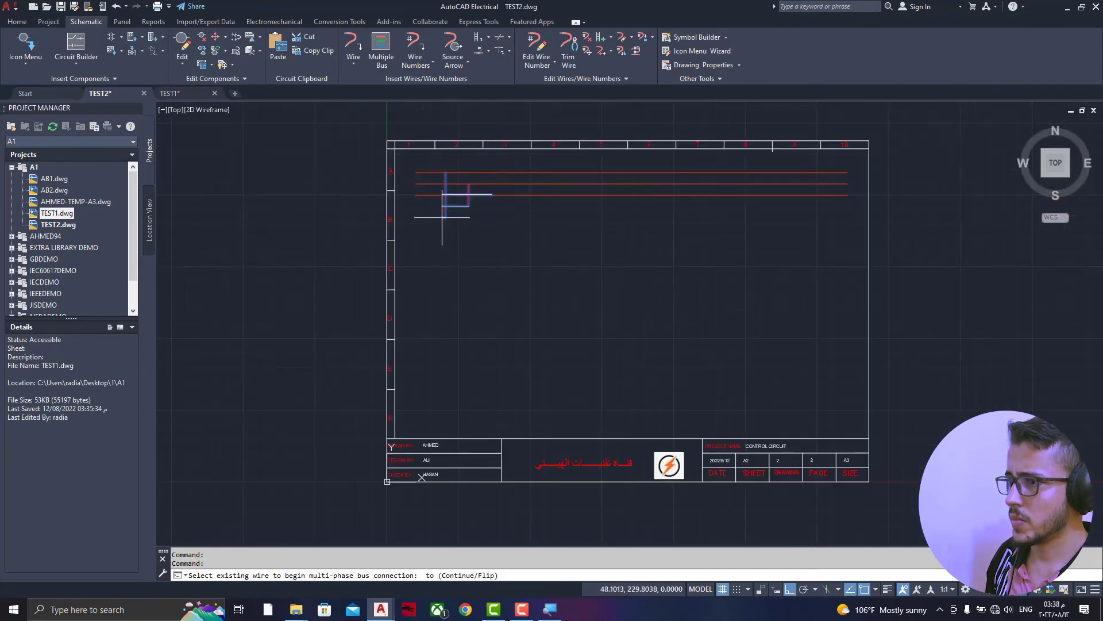
{"action": "left_click", "coordinate": [467, 362]}
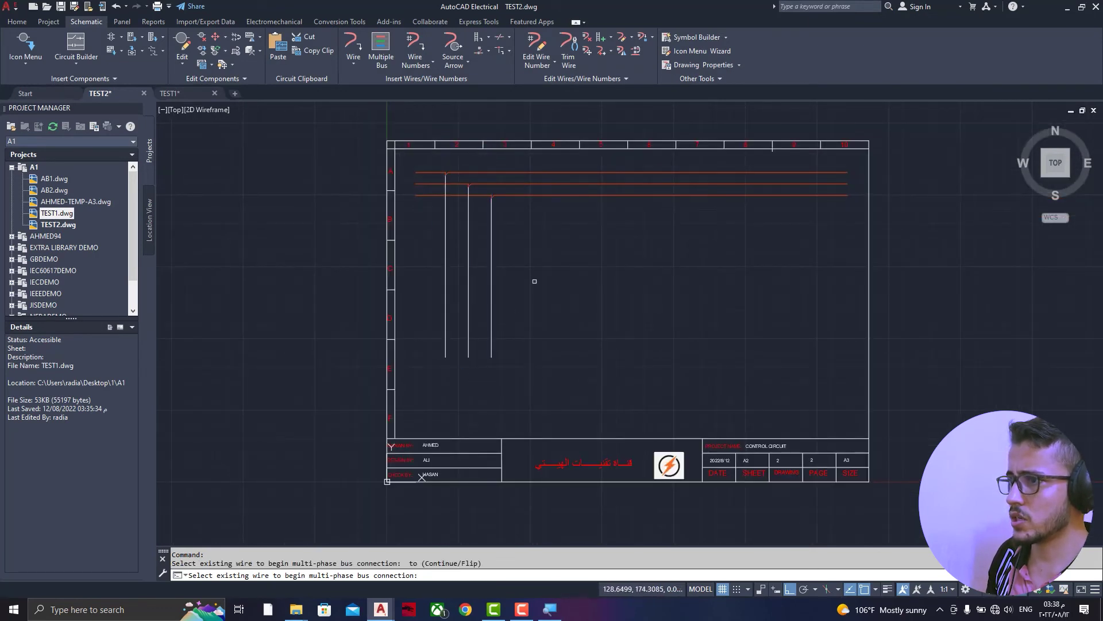
{"action": "key", "text": "Escape"}
- Put the three vertical wires on the DESCCHILD layer
{"action": "left_click", "coordinate": [551, 265]}
{"action": "left_click", "coordinate": [432, 338]}
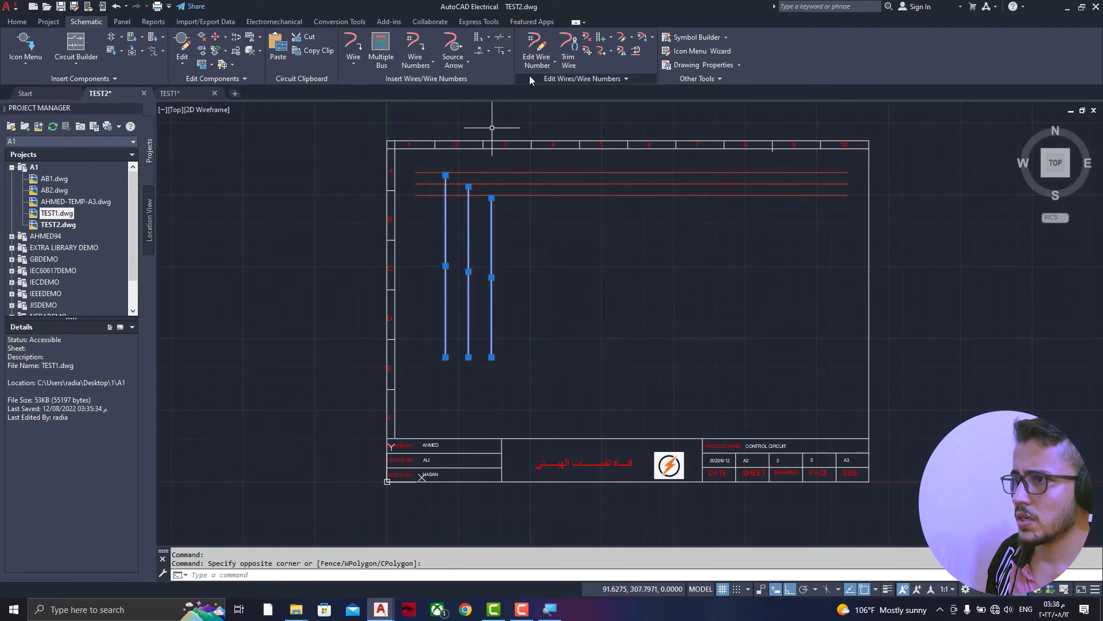
{"action": "left_click", "coordinate": [16, 21]}
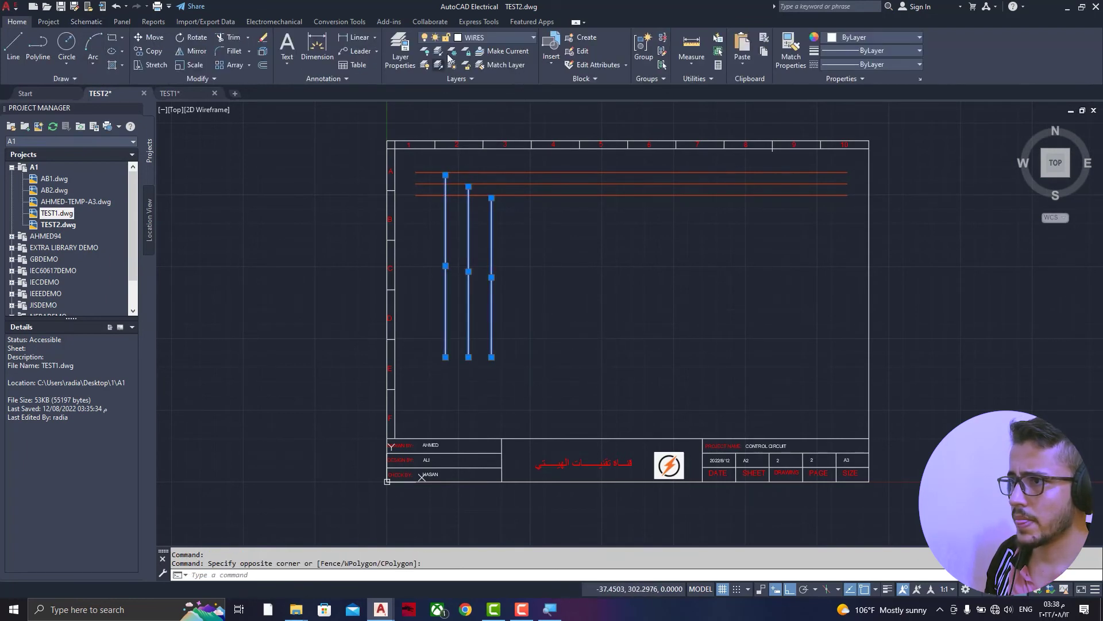
{"action": "left_click", "coordinate": [466, 38]}
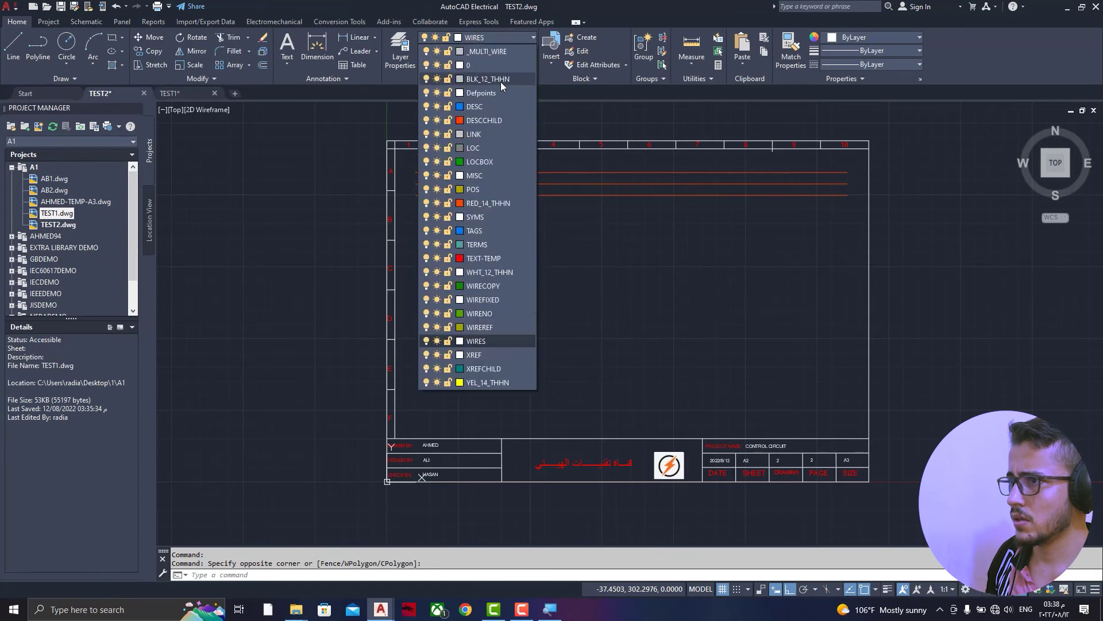
{"action": "left_click", "coordinate": [492, 118]}
{"action": "key", "text": "Escape"}
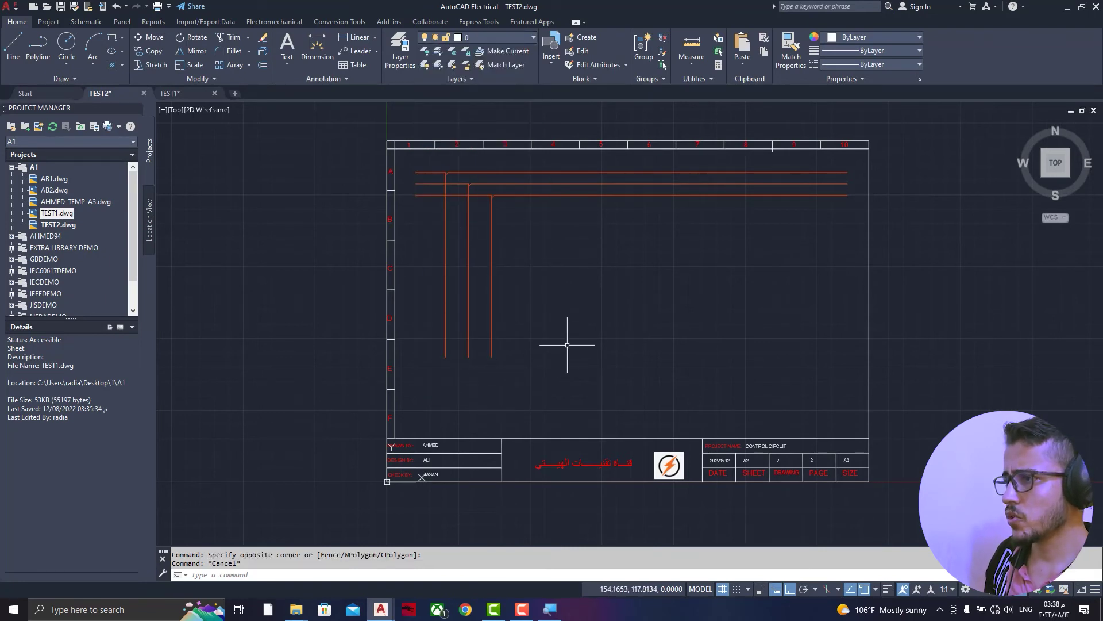
{"action": "scroll", "coordinate": [512, 302], "scroll_direction": "up", "scroll_amount": 2}
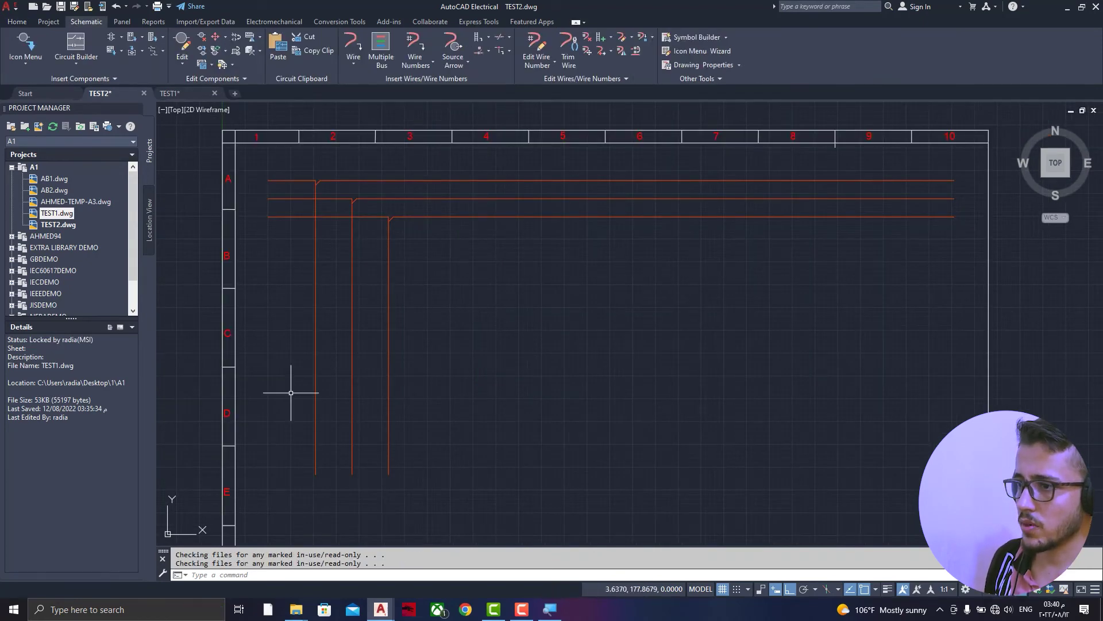
{"action": "right_click", "coordinate": [61, 226]}
{"action": "mouse_move", "coordinate": [96, 319]}
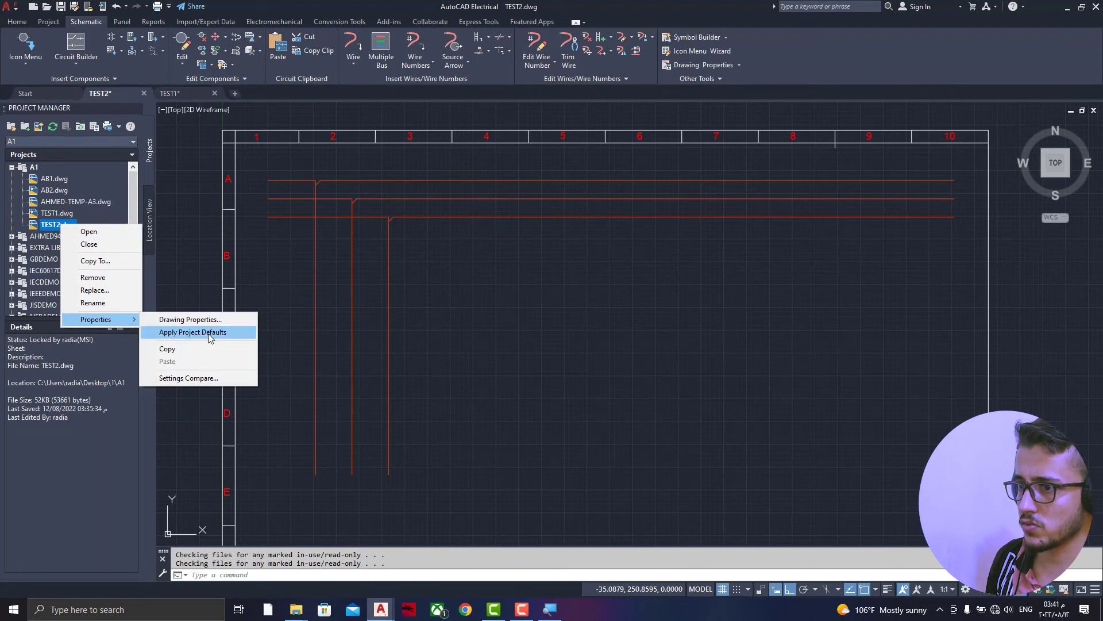
{"action": "left_click", "coordinate": [190, 320]}
{"action": "left_click", "coordinate": [638, 155]}
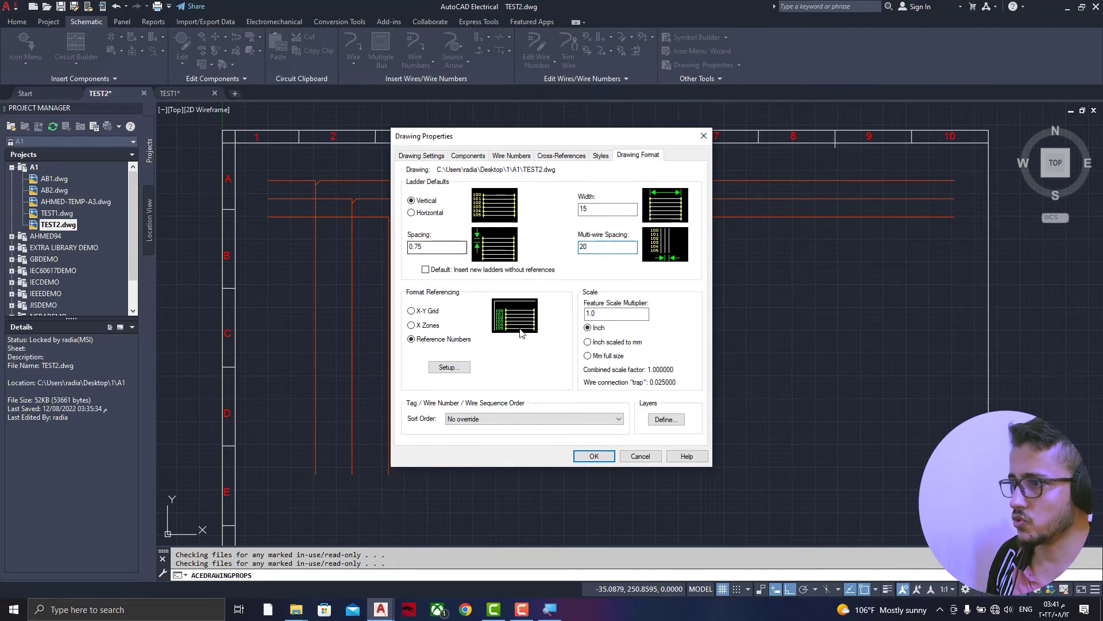
{"action": "left_click", "coordinate": [609, 457]}
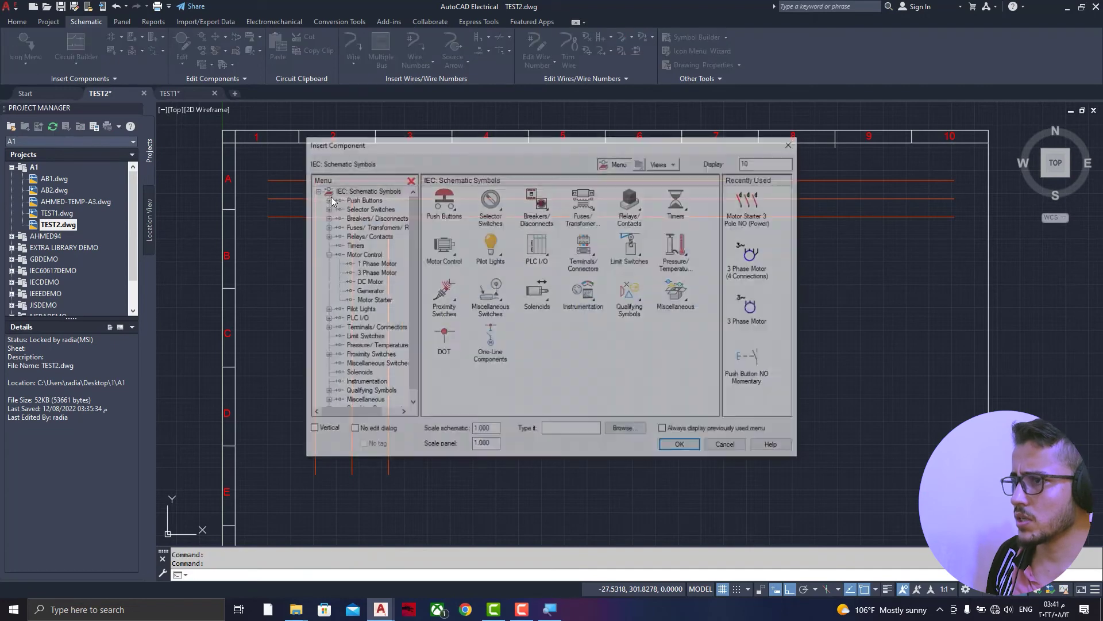
- Insert a three-pole switch Q on the left wire, with contacts extending right
{"action": "left_click", "coordinate": [751, 362]}
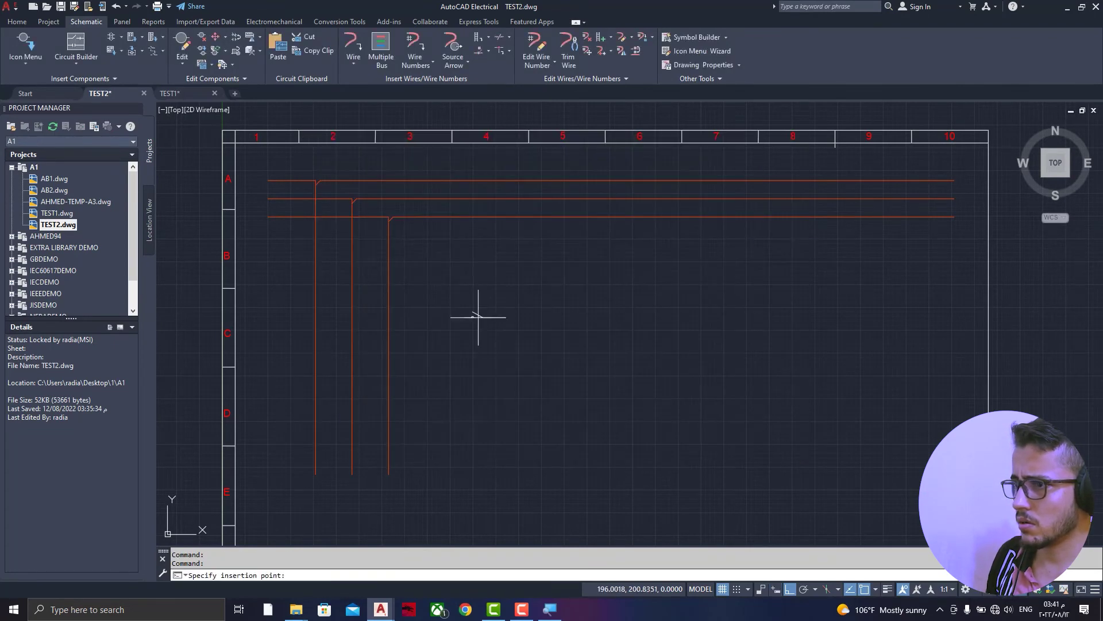
{"action": "left_click", "coordinate": [314, 305]}
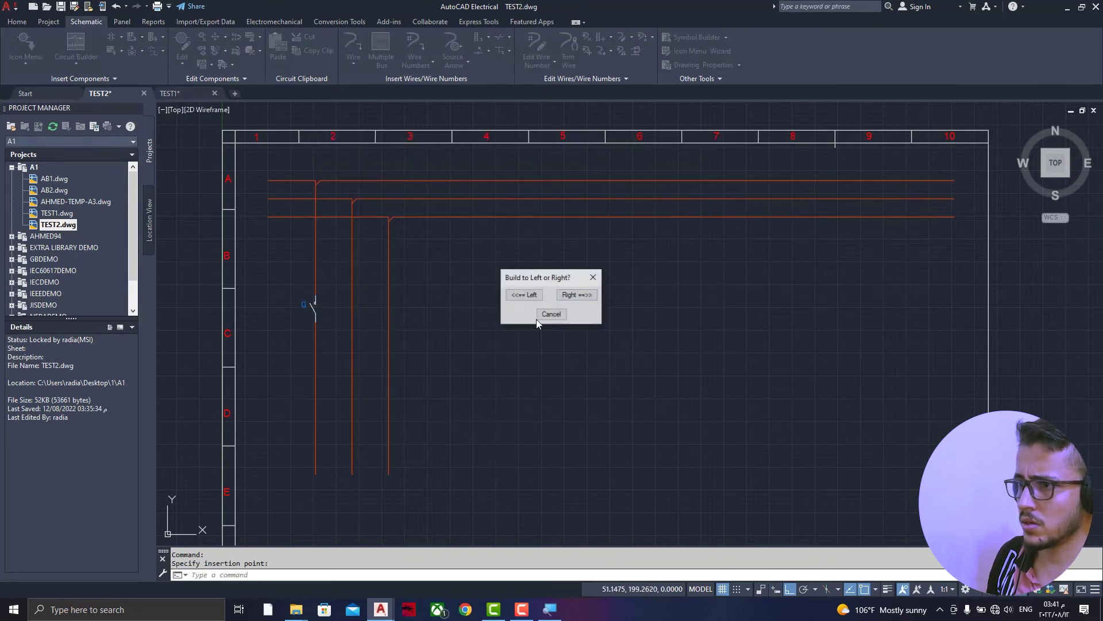
{"action": "left_click", "coordinate": [581, 296]}
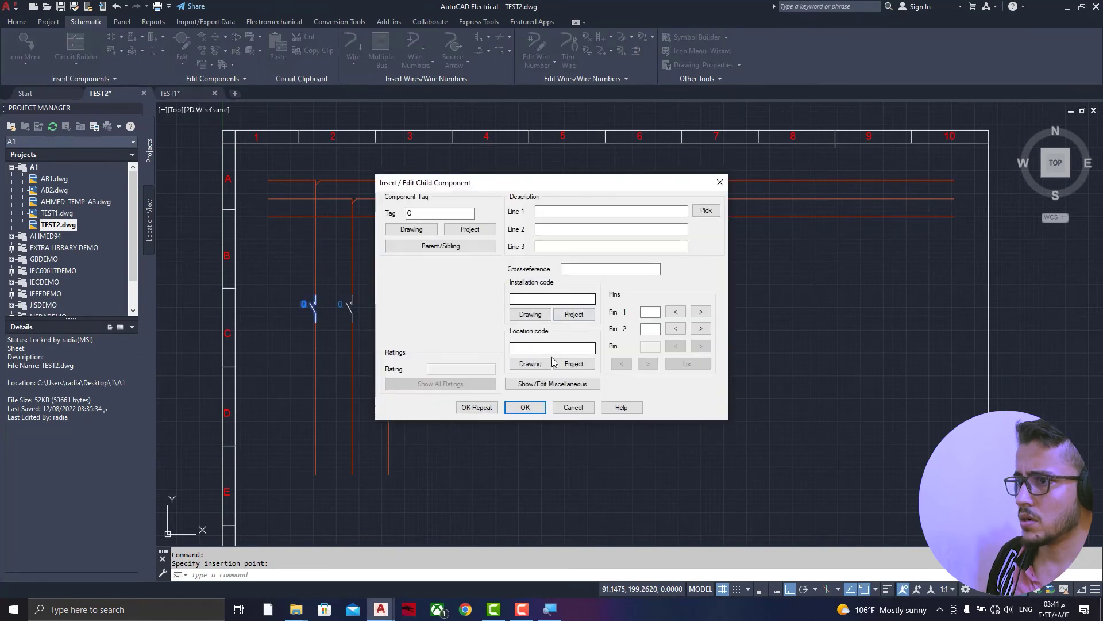
{"action": "left_click", "coordinate": [525, 404]}
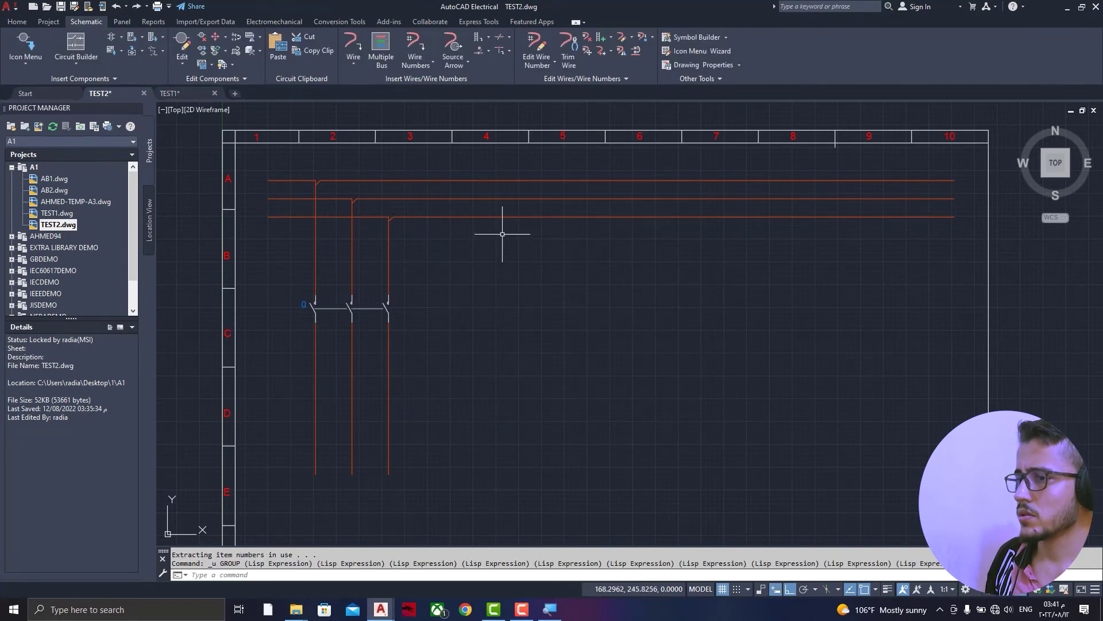
{"action": "scroll", "coordinate": [416, 199], "scroll_direction": "down", "scroll_amount": 2}
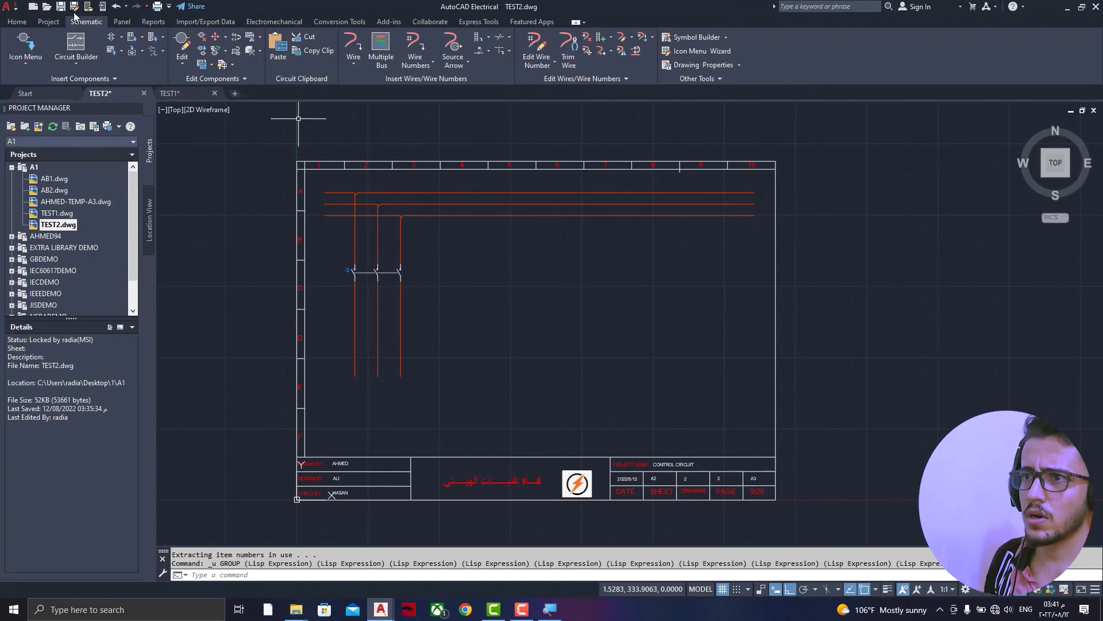
- Set the plotter to Microsoft Print To PDF with A3 paper
{"action": "key", "text": "ctrl+p"}
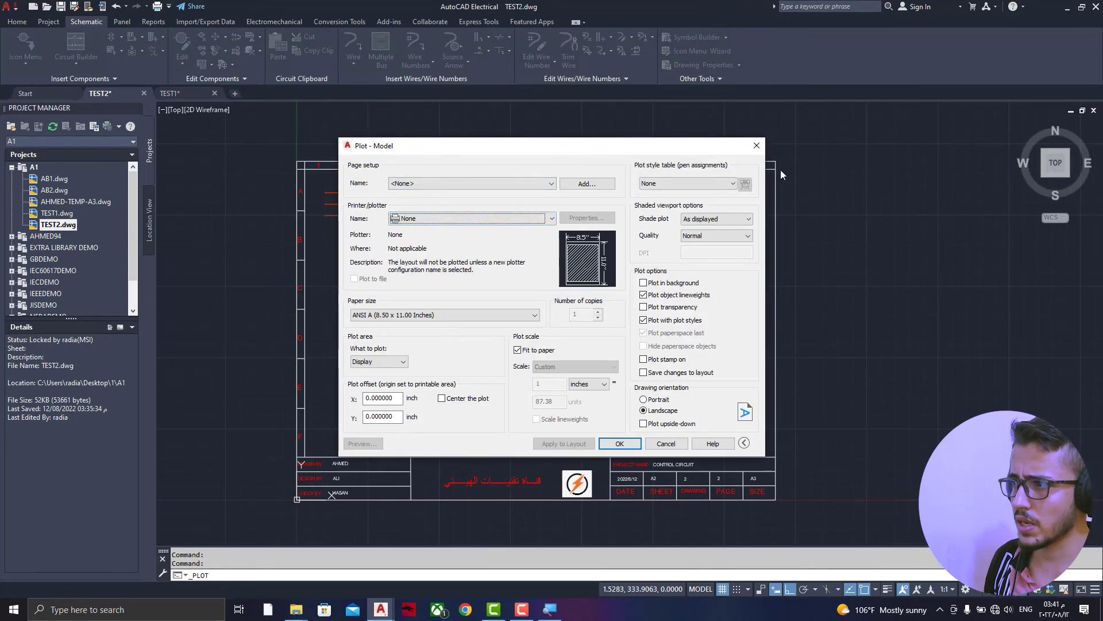
{"action": "left_click", "coordinate": [757, 145]}
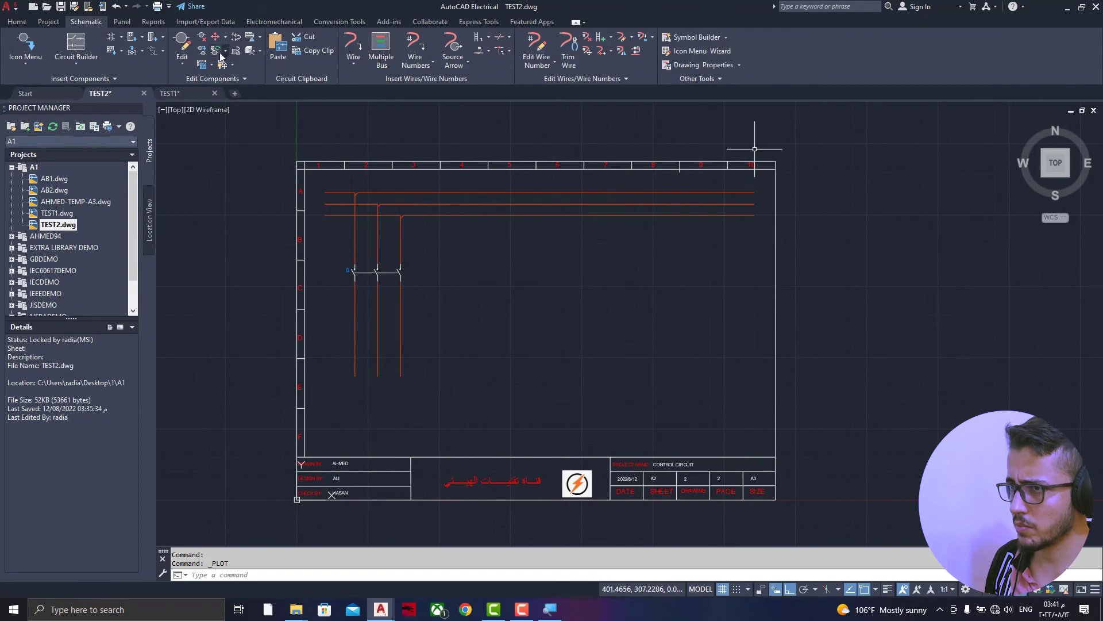
{"action": "left_click", "coordinate": [157, 7]}
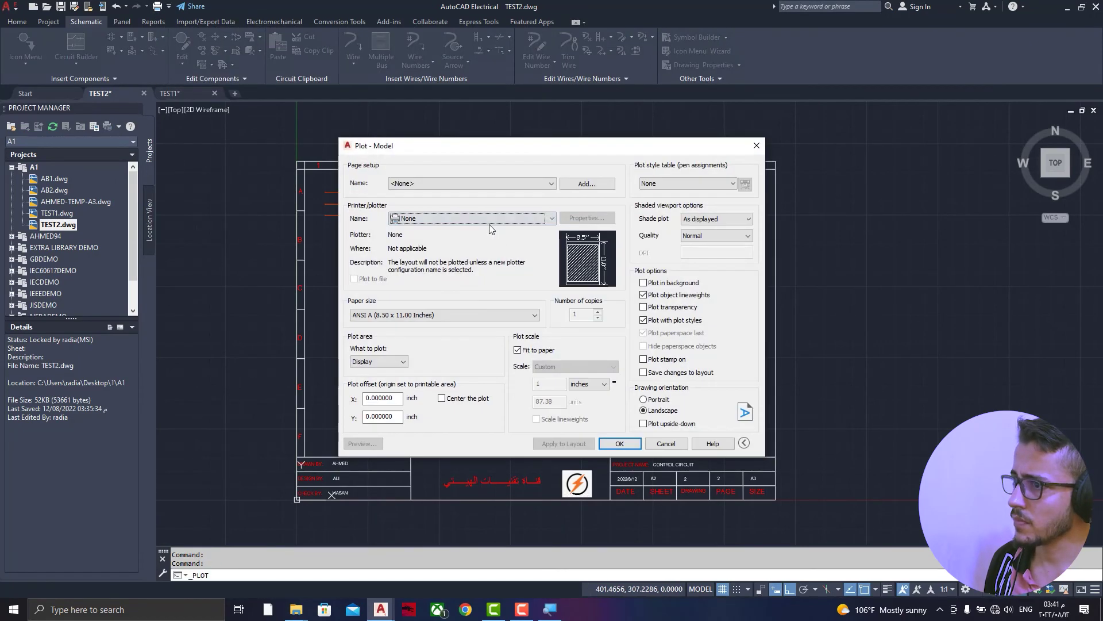
{"action": "left_click", "coordinate": [492, 218]}
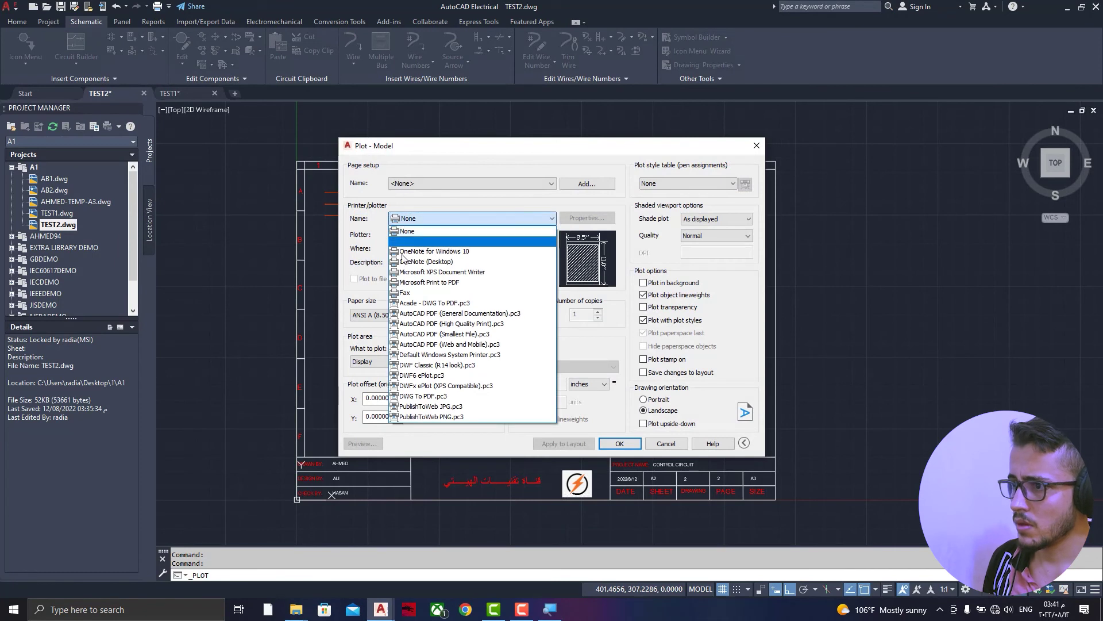
{"action": "left_click", "coordinate": [449, 284]}
{"action": "left_click", "coordinate": [474, 315]}
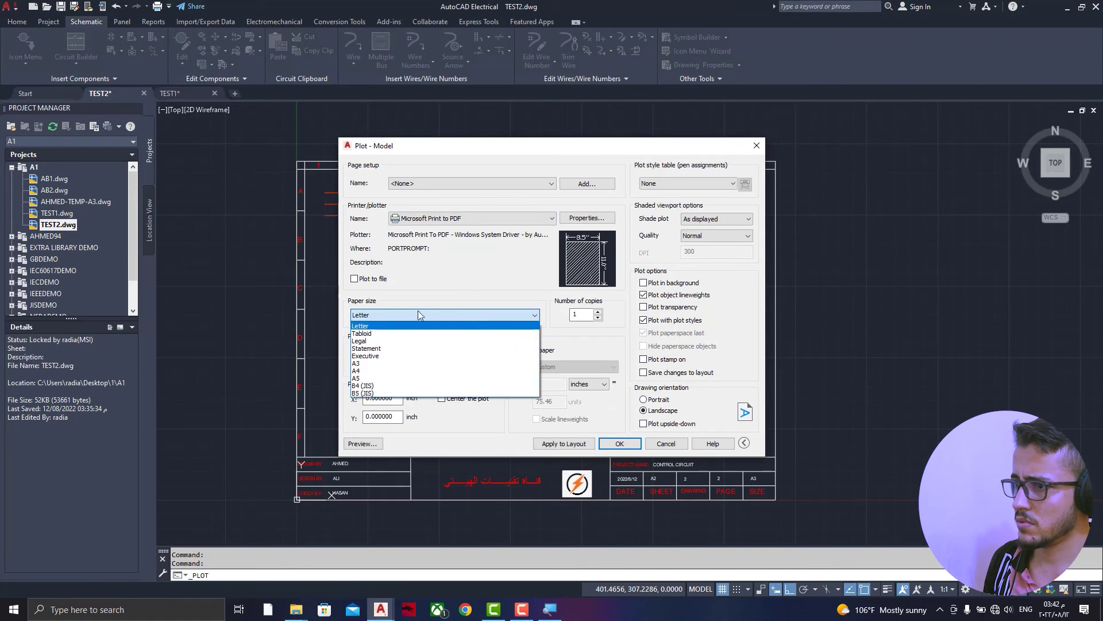
{"action": "left_click", "coordinate": [377, 363]}
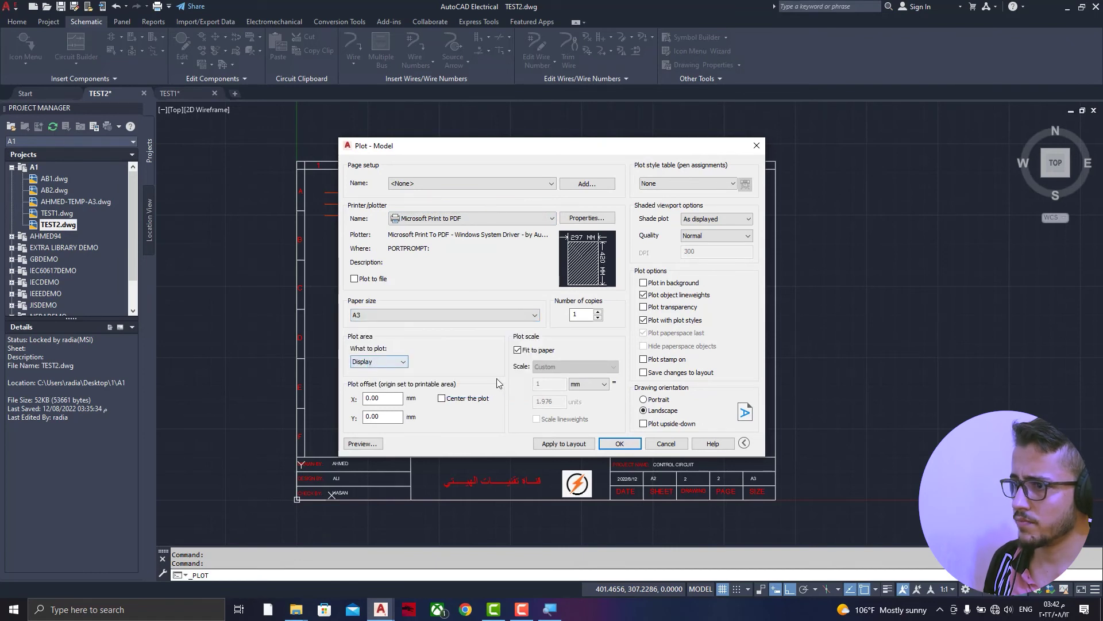
- Set the plot area to a window from the title block's top-left to bottom-right corner
{"action": "left_click", "coordinate": [403, 363]}
{"action": "left_click", "coordinate": [366, 395]}
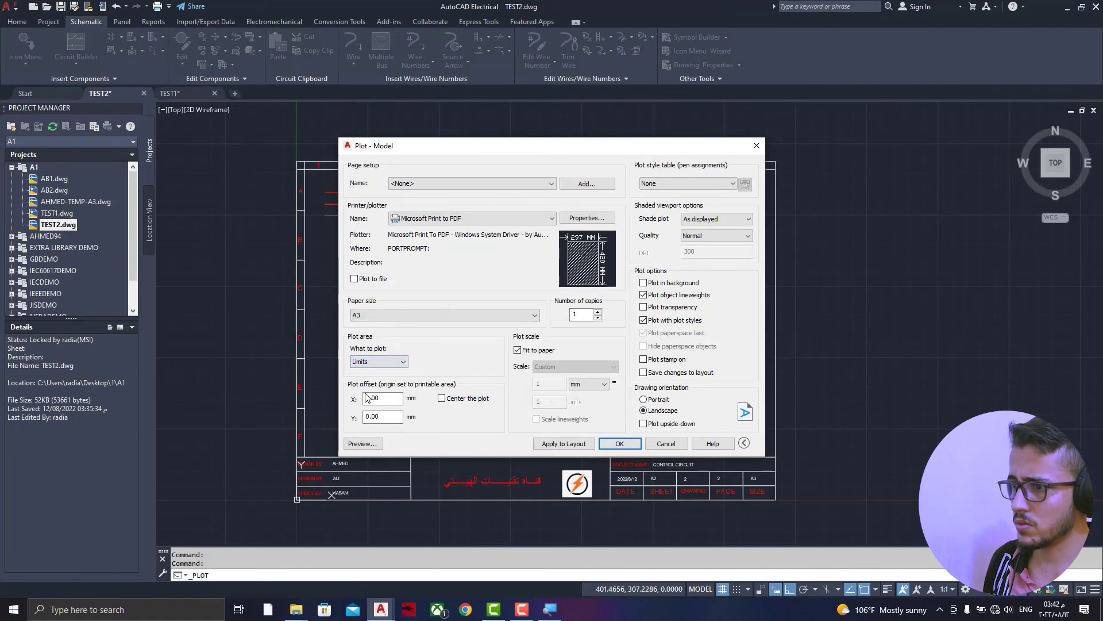
{"action": "left_click", "coordinate": [378, 363]}
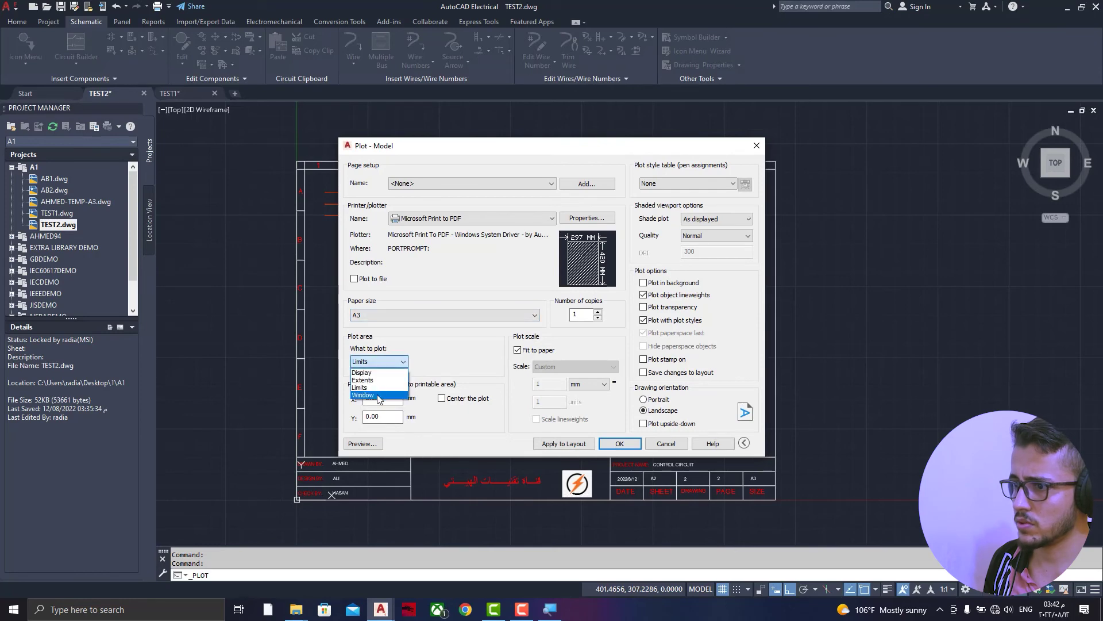
{"action": "left_click", "coordinate": [378, 398]}
{"action": "scroll", "coordinate": [311, 196], "scroll_direction": "up", "scroll_amount": 4}
{"action": "scroll", "coordinate": [287, 164], "scroll_direction": "up", "scroll_amount": 3}
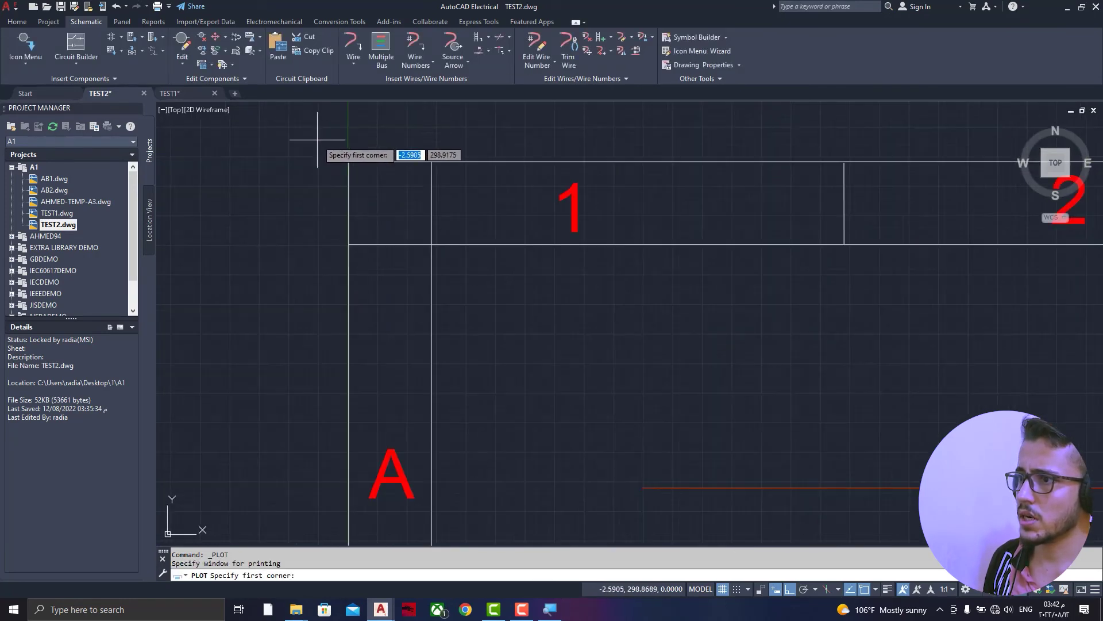
{"action": "scroll", "coordinate": [368, 172], "scroll_direction": "up", "scroll_amount": 2}
{"action": "scroll", "coordinate": [399, 187], "scroll_direction": "up", "scroll_amount": 2}
{"action": "scroll", "coordinate": [516, 311], "scroll_direction": "up", "scroll_amount": 2}
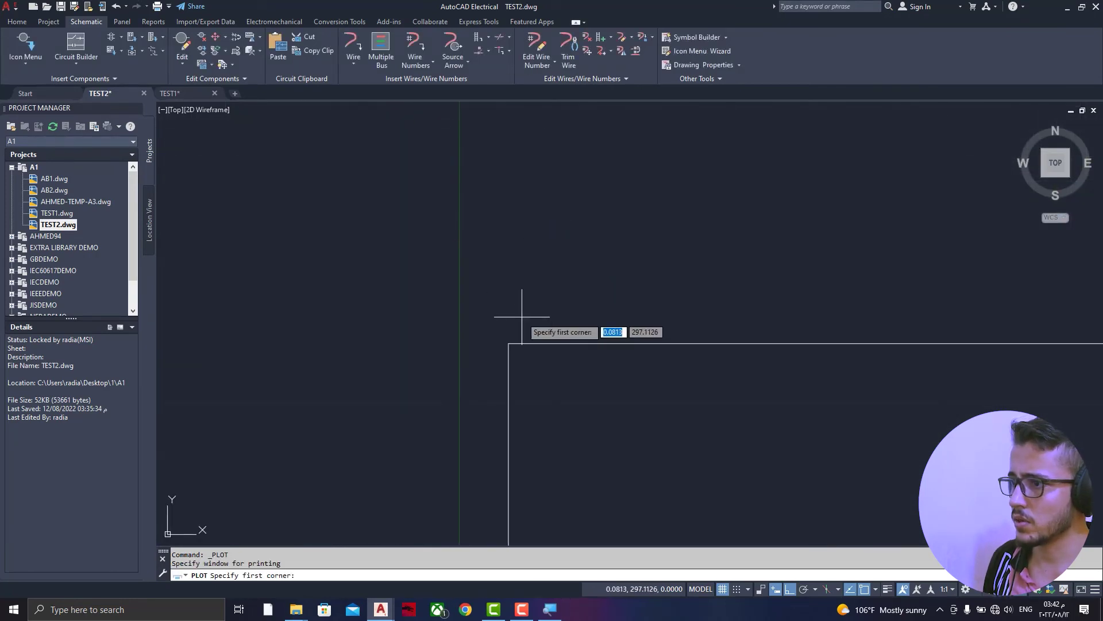
{"action": "left_click", "coordinate": [508, 343]}
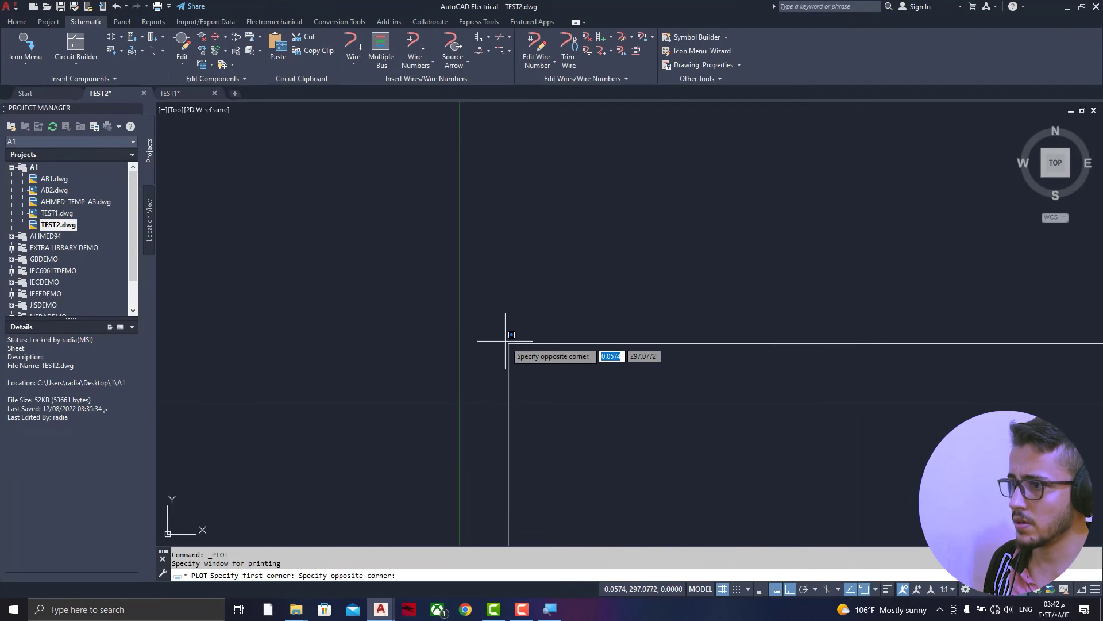
{"action": "scroll", "coordinate": [372, 256], "scroll_direction": "down", "scroll_amount": 3}
{"action": "scroll", "coordinate": [402, 253], "scroll_direction": "down", "scroll_amount": 2}
{"action": "scroll", "coordinate": [536, 246], "scroll_direction": "down", "scroll_amount": 3}
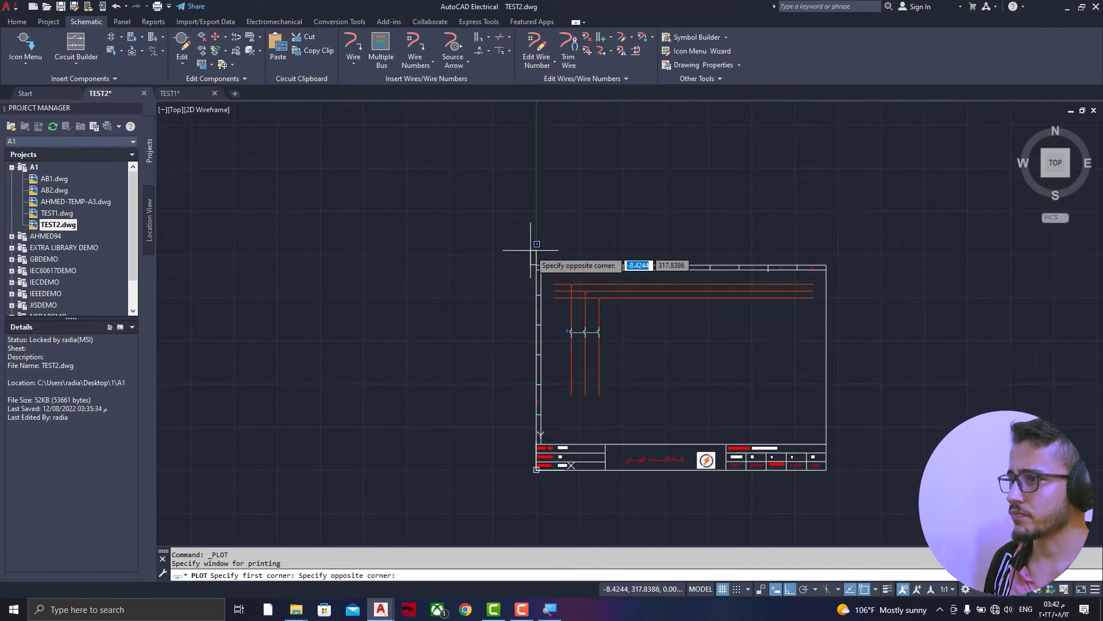
{"action": "scroll", "coordinate": [825, 410], "scroll_direction": "up", "scroll_amount": 3}
{"action": "scroll", "coordinate": [402, 248], "scroll_direction": "up", "scroll_amount": 3}
{"action": "scroll", "coordinate": [304, 218], "scroll_direction": "up", "scroll_amount": 2}
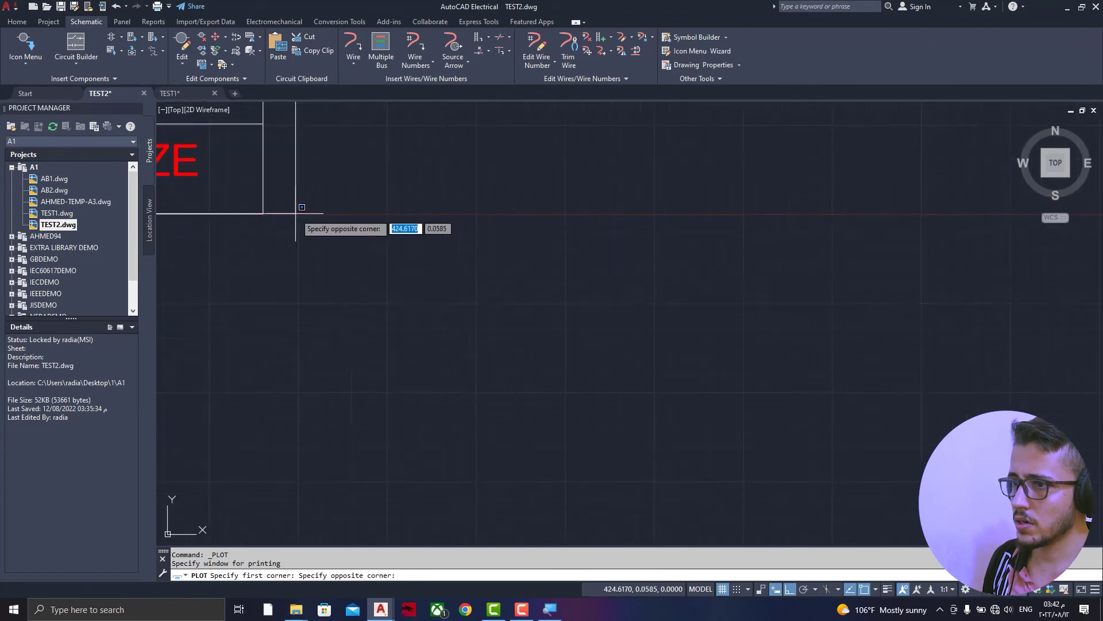
{"action": "scroll", "coordinate": [310, 247], "scroll_direction": "up", "scroll_amount": 2}
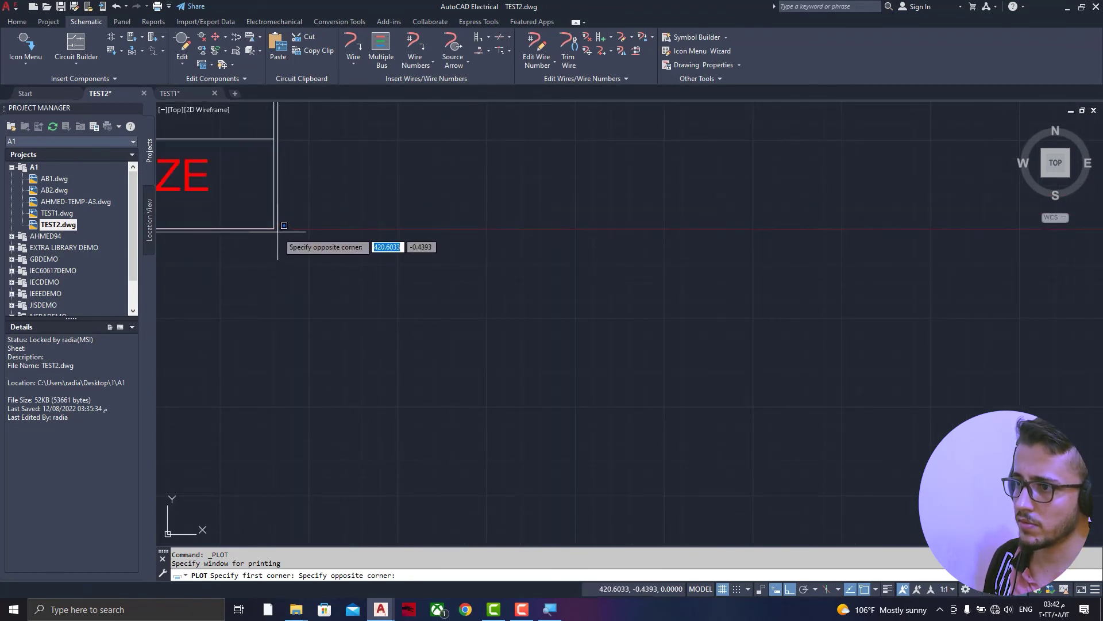
{"action": "left_click", "coordinate": [278, 231]}
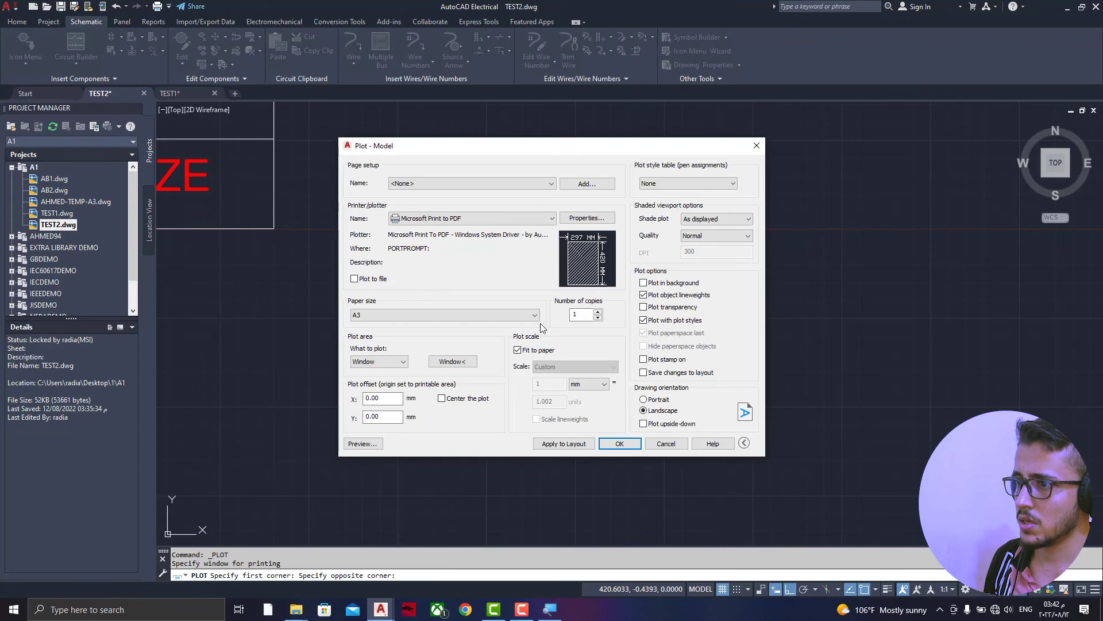
- Preview the A3 plot, then start plotting and cancel the PDF save
{"action": "left_click", "coordinate": [377, 445]}
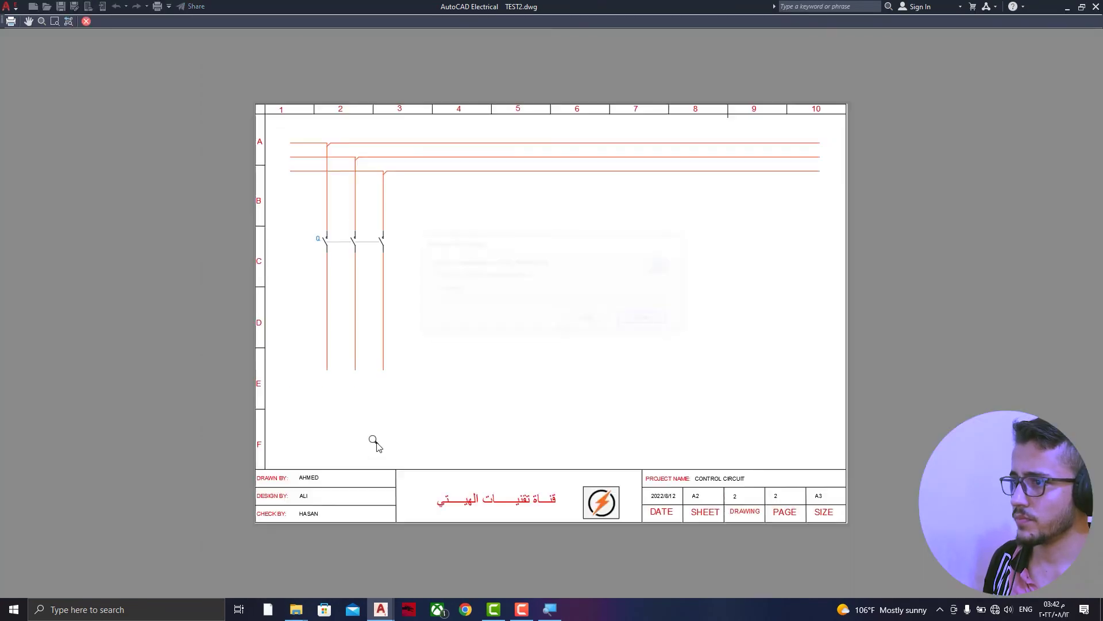
{"action": "scroll", "coordinate": [579, 301], "scroll_direction": "up", "scroll_amount": 2}
{"action": "scroll", "coordinate": [579, 301], "scroll_direction": "down", "scroll_amount": 2}
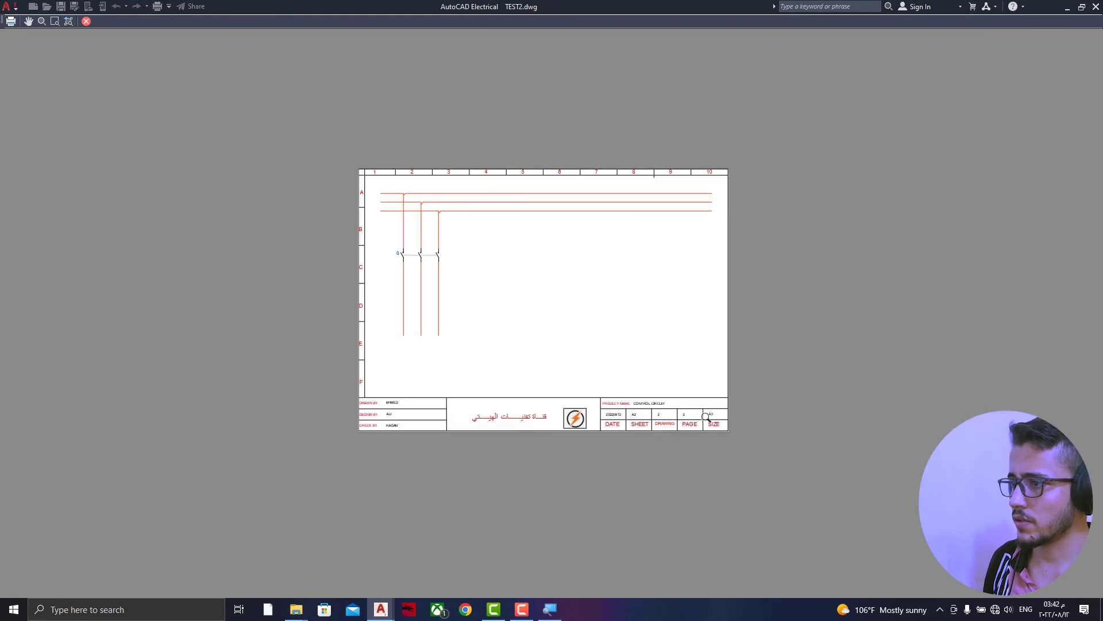
{"action": "scroll", "coordinate": [705, 416], "scroll_direction": "up", "scroll_amount": 2}
{"action": "scroll", "coordinate": [713, 402], "scroll_direction": "up", "scroll_amount": 1}
{"action": "scroll", "coordinate": [715, 396], "scroll_direction": "down", "scroll_amount": 3}
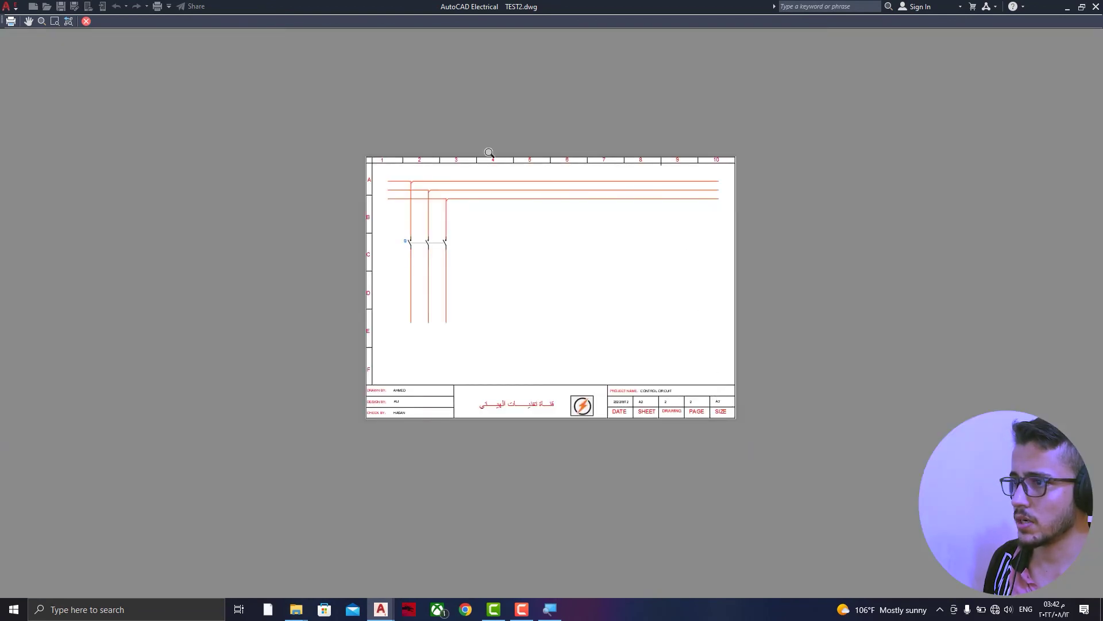
{"action": "scroll", "coordinate": [365, 394], "scroll_direction": "up", "scroll_amount": 2}
{"action": "scroll", "coordinate": [394, 412], "scroll_direction": "up", "scroll_amount": 1}
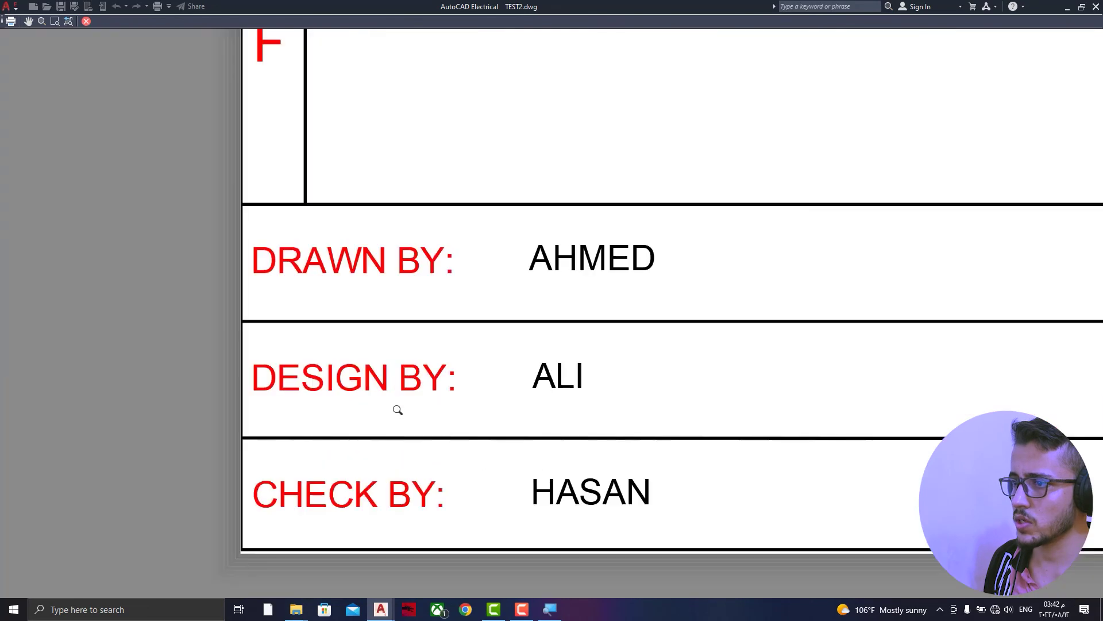
{"action": "scroll", "coordinate": [390, 410], "scroll_direction": "down", "scroll_amount": 1}
{"action": "scroll", "coordinate": [391, 410], "scroll_direction": "down", "scroll_amount": 2}
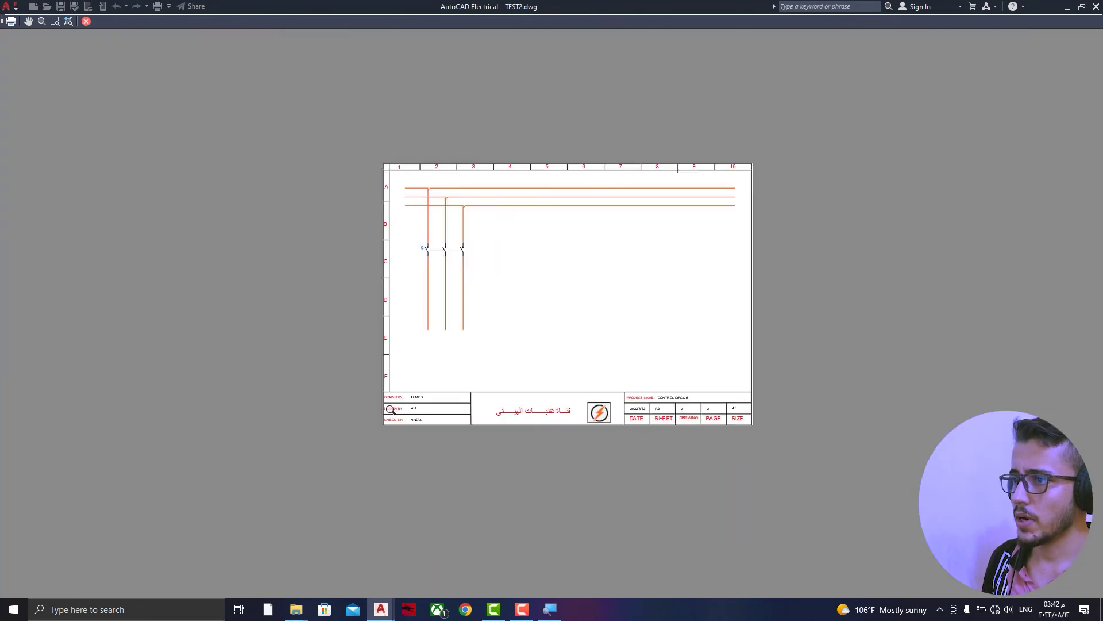
{"action": "left_click", "coordinate": [9, 24]}
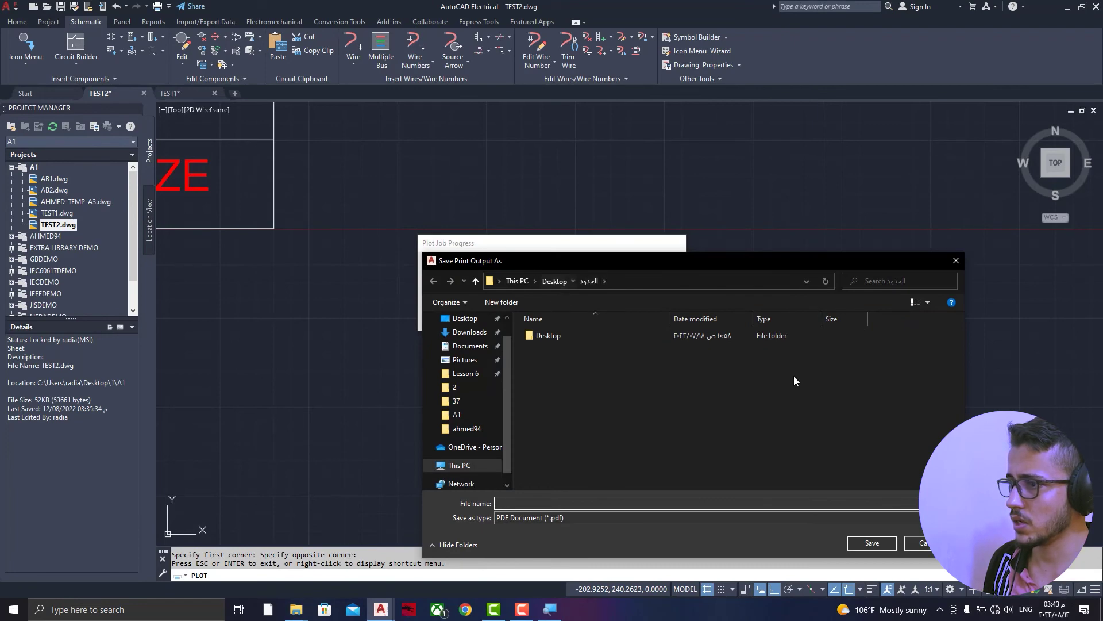
{"action": "left_click", "coordinate": [956, 261]}
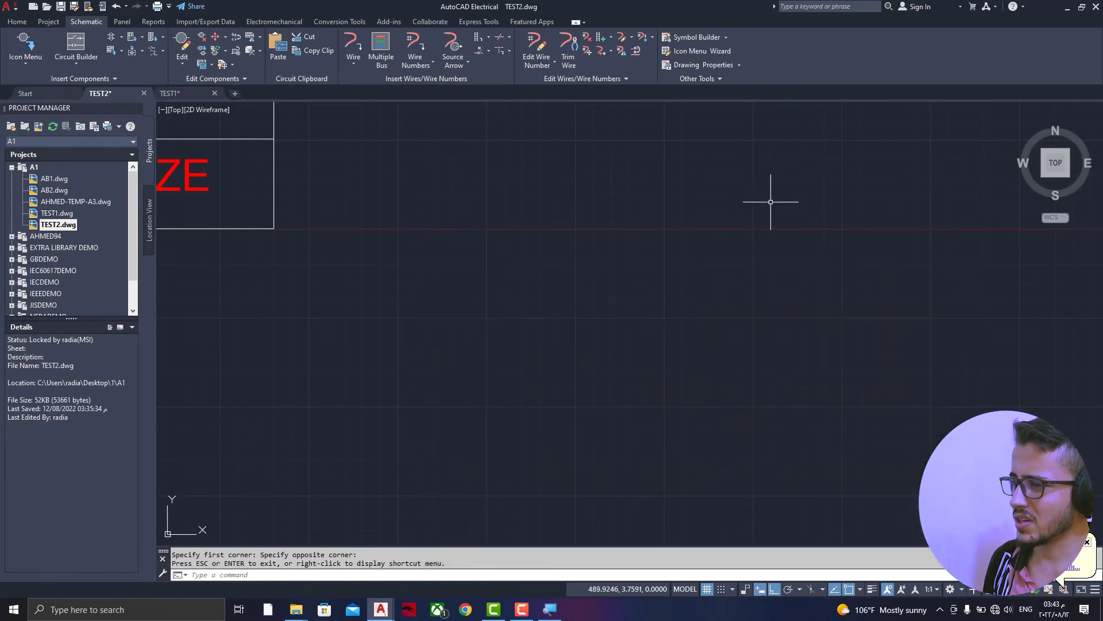
{"action": "scroll", "coordinate": [706, 363], "scroll_direction": "down", "scroll_amount": 3}
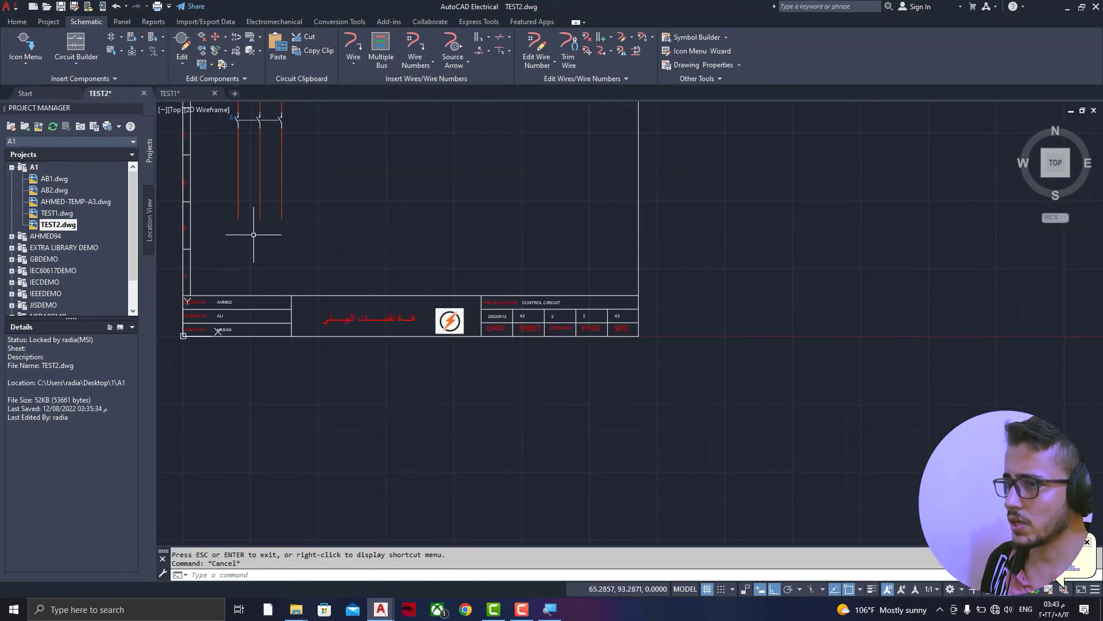
{"action": "scroll", "coordinate": [256, 244], "scroll_direction": "down", "scroll_amount": 2}
{"action": "scroll", "coordinate": [330, 185], "scroll_direction": "up", "scroll_amount": 1}
{"action": "scroll", "coordinate": [330, 185], "scroll_direction": "up", "scroll_amount": 5}
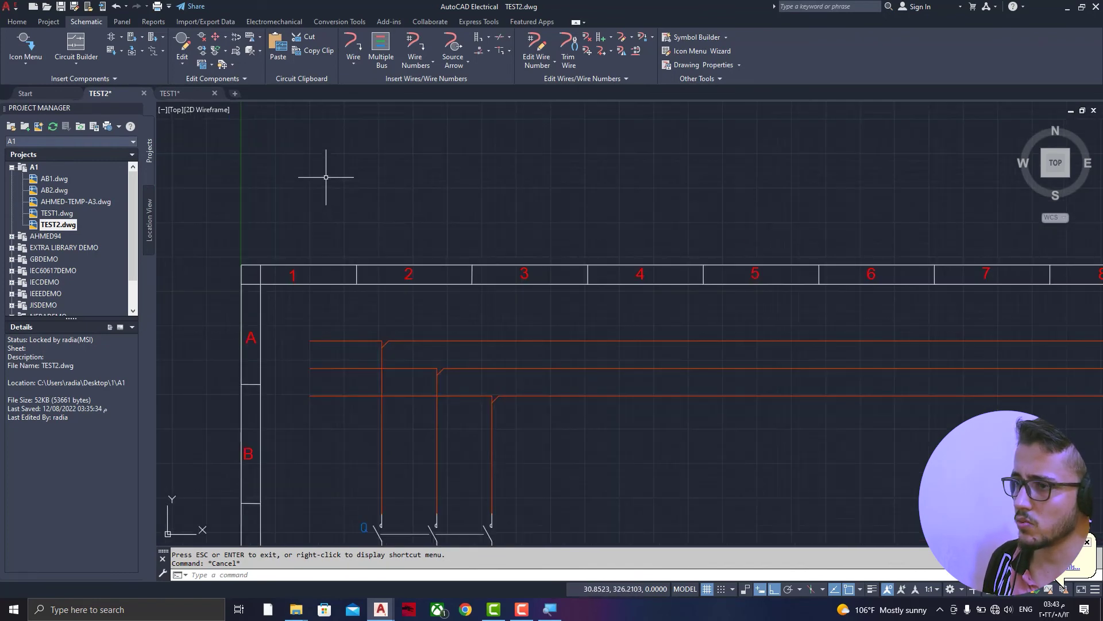
{"action": "scroll", "coordinate": [344, 190], "scroll_direction": "down", "scroll_amount": 5}
{"action": "scroll", "coordinate": [453, 425], "scroll_direction": "up", "scroll_amount": 2}
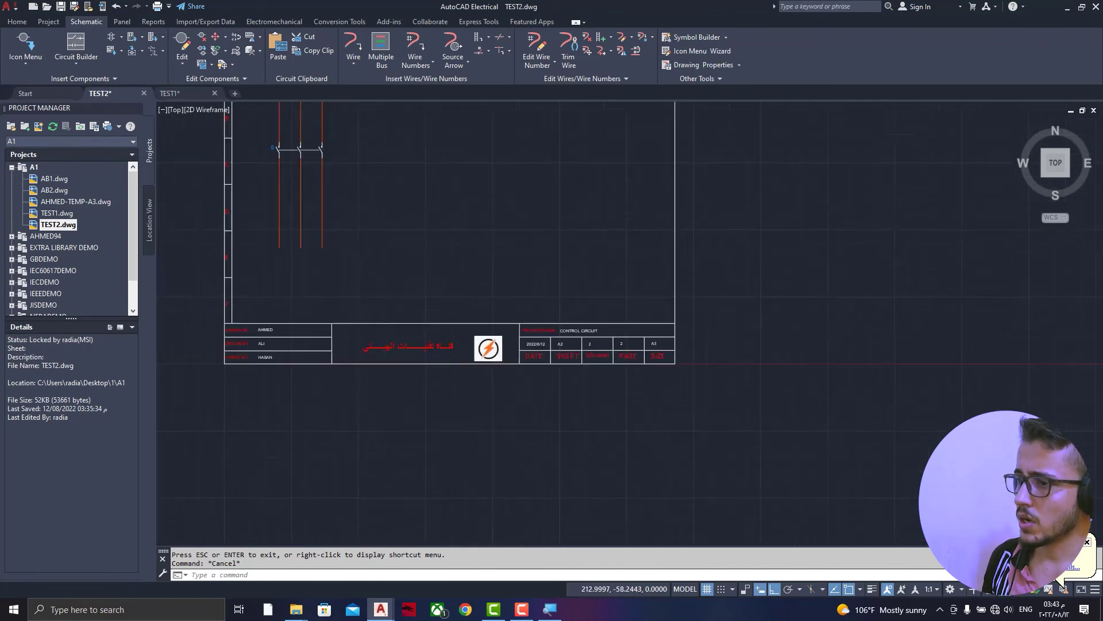
{"action": "scroll", "coordinate": [453, 425], "scroll_direction": "up", "scroll_amount": 2}
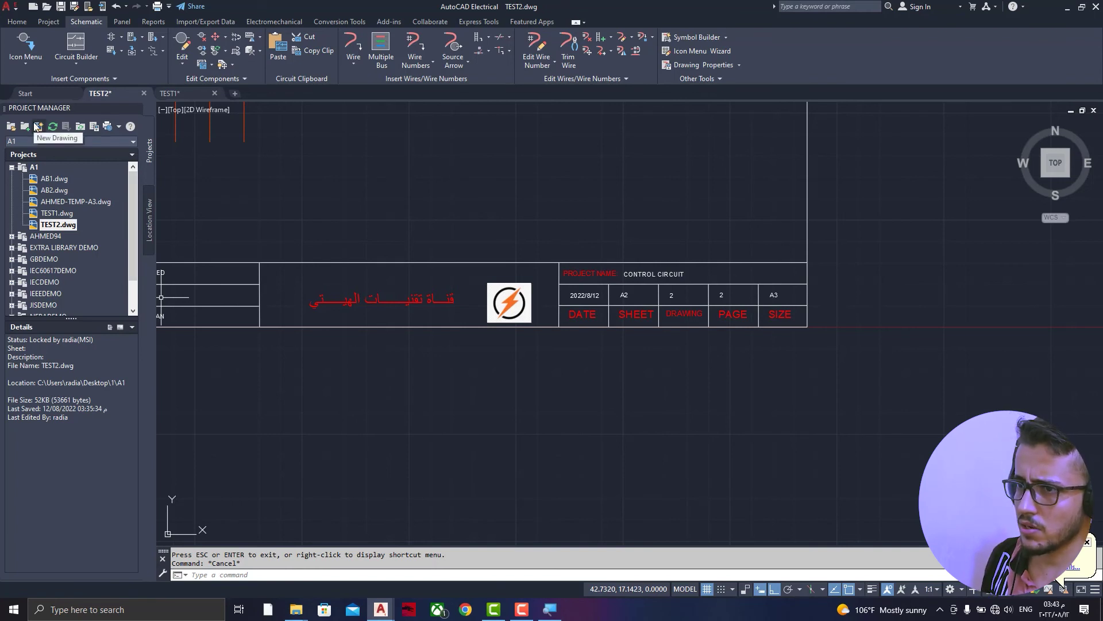
{"action": "left_click", "coordinate": [38, 127]}
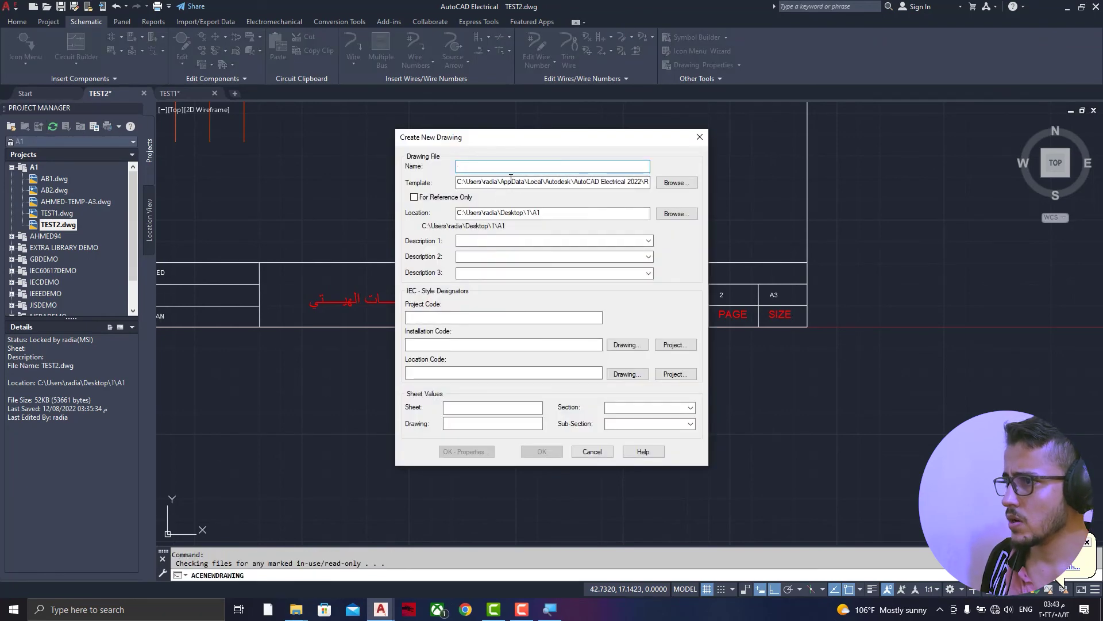
{"action": "double_click", "coordinate": [511, 181]}
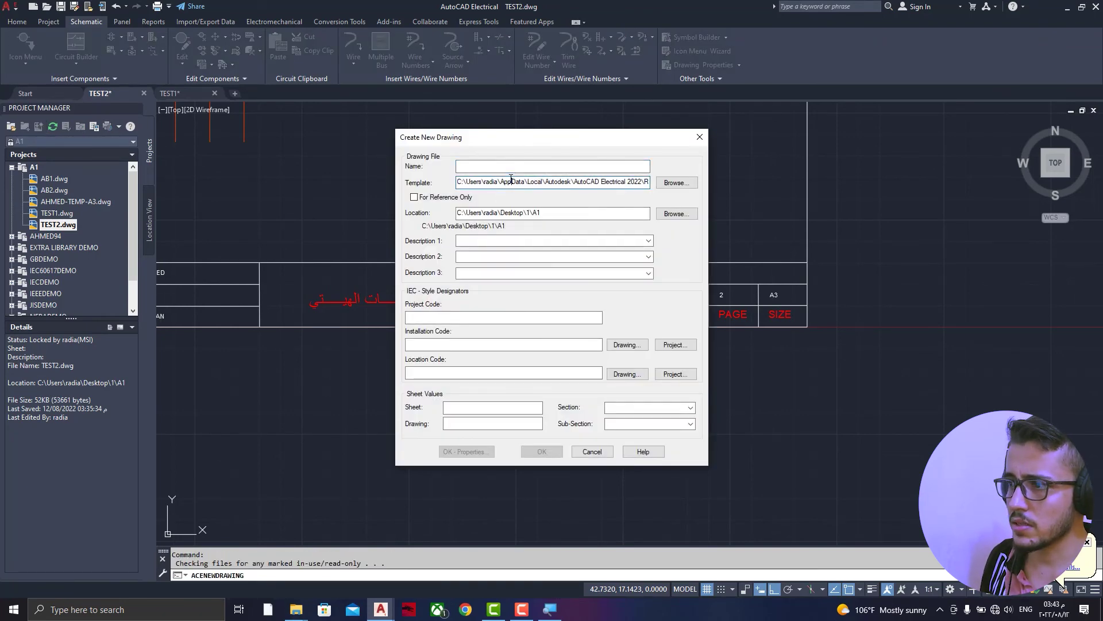
{"action": "triple_click", "coordinate": [511, 181]}
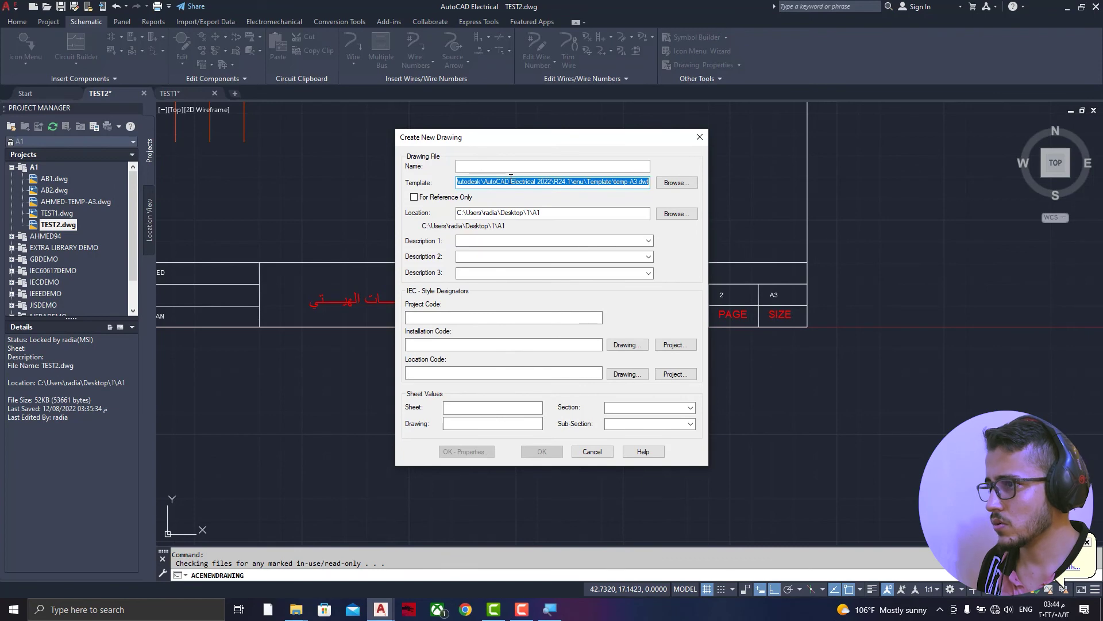
{"action": "left_click", "coordinate": [699, 137]}
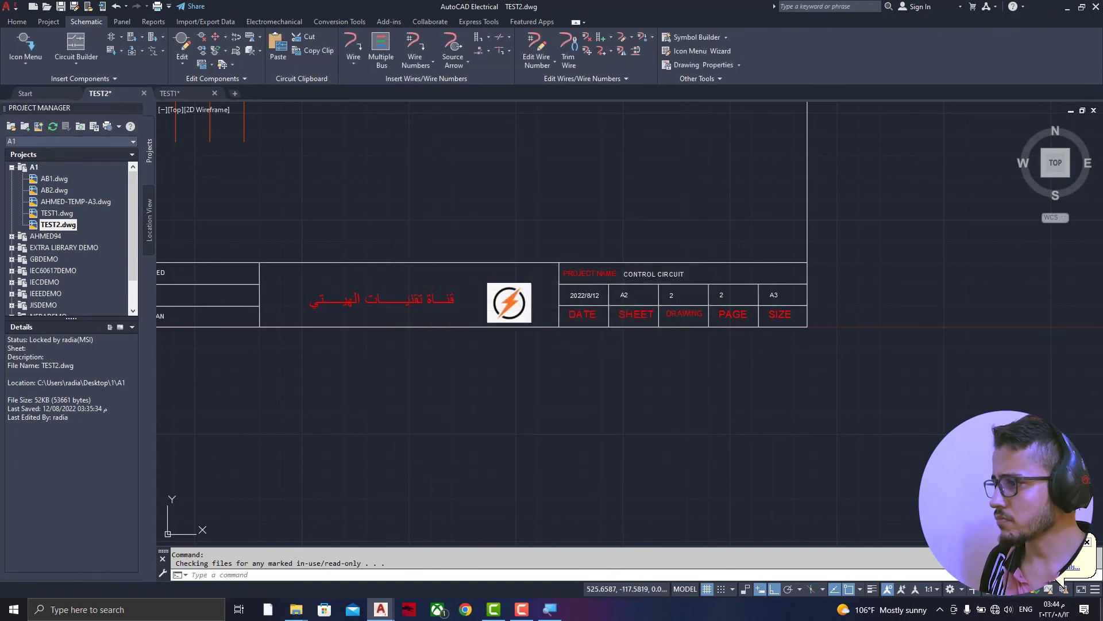
- In File Explorer, go to the AutoCAD Electrical Template folder by trimming the pasted template path
{"action": "left_click", "coordinate": [1100, 611]}
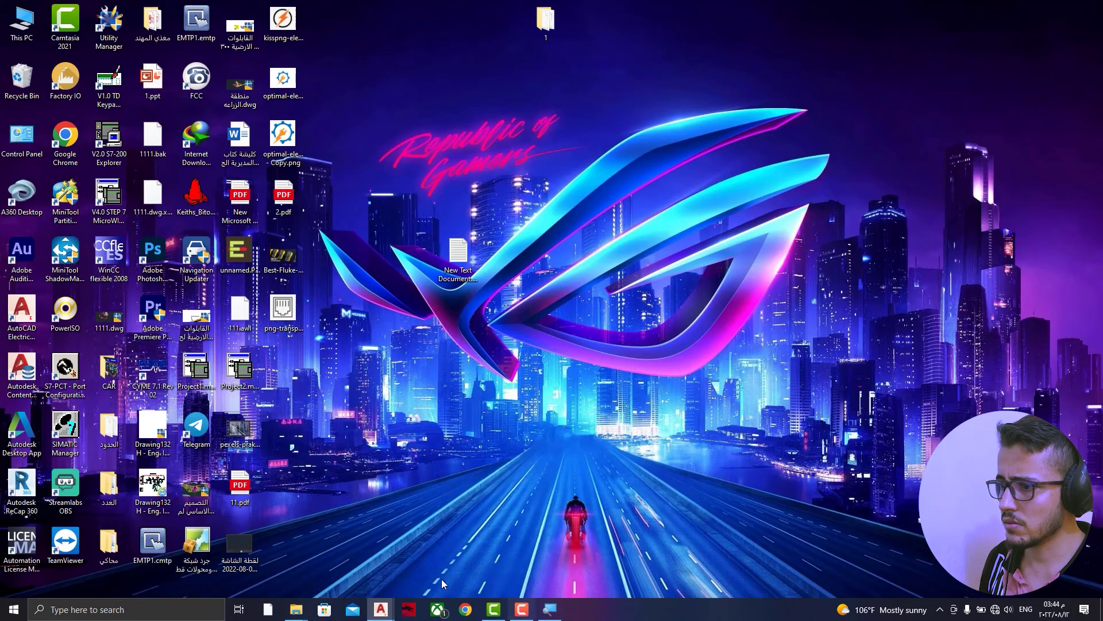
{"action": "double_click", "coordinate": [16, 37]}
{"action": "left_click", "coordinate": [345, 43]}
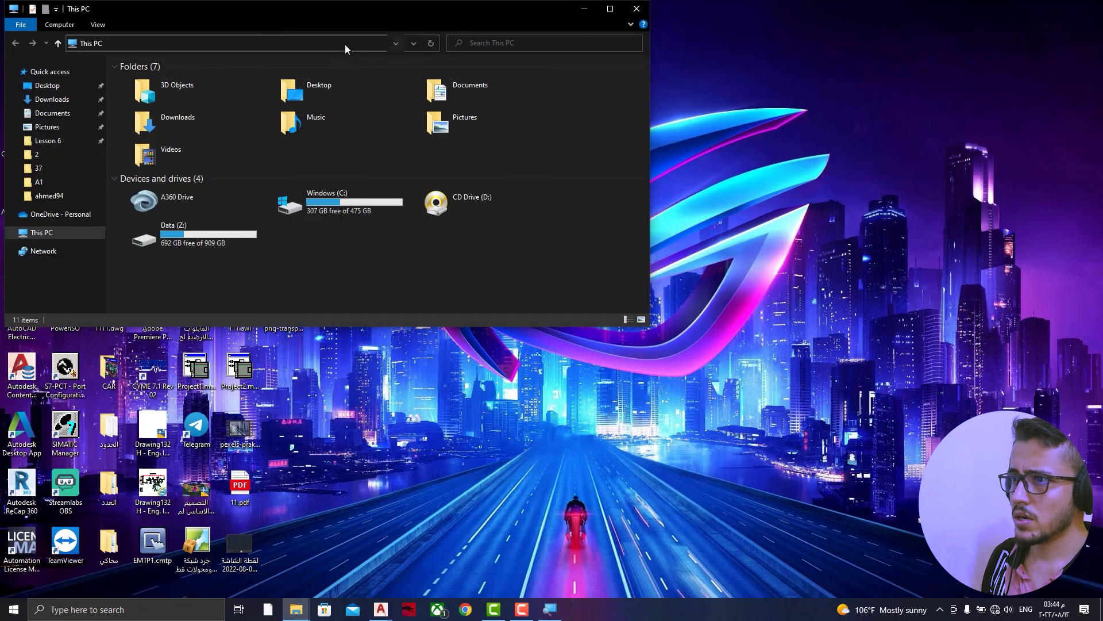
{"action": "type", "text": "C:\\Users\\radia\\AppData\\Local\\Autodesk\\AutoCAD Electrical 2022\\R24.1\\enu\\Template\\temp-A3.dwt"}
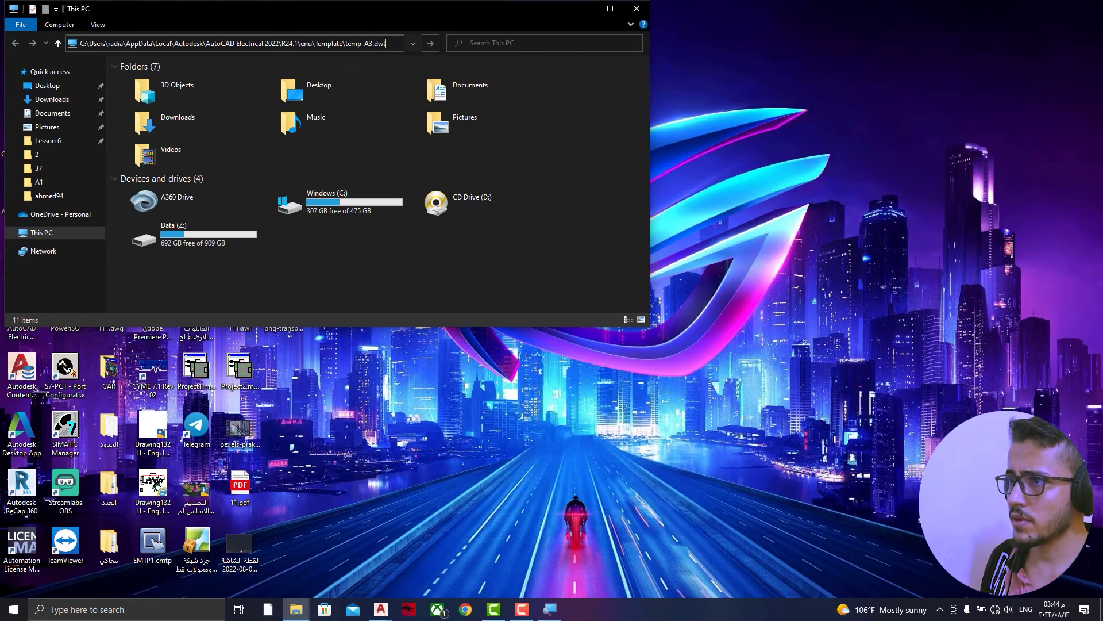
{"action": "left_click_drag", "start_coordinate": [343, 44], "coordinate": [378, 43]}
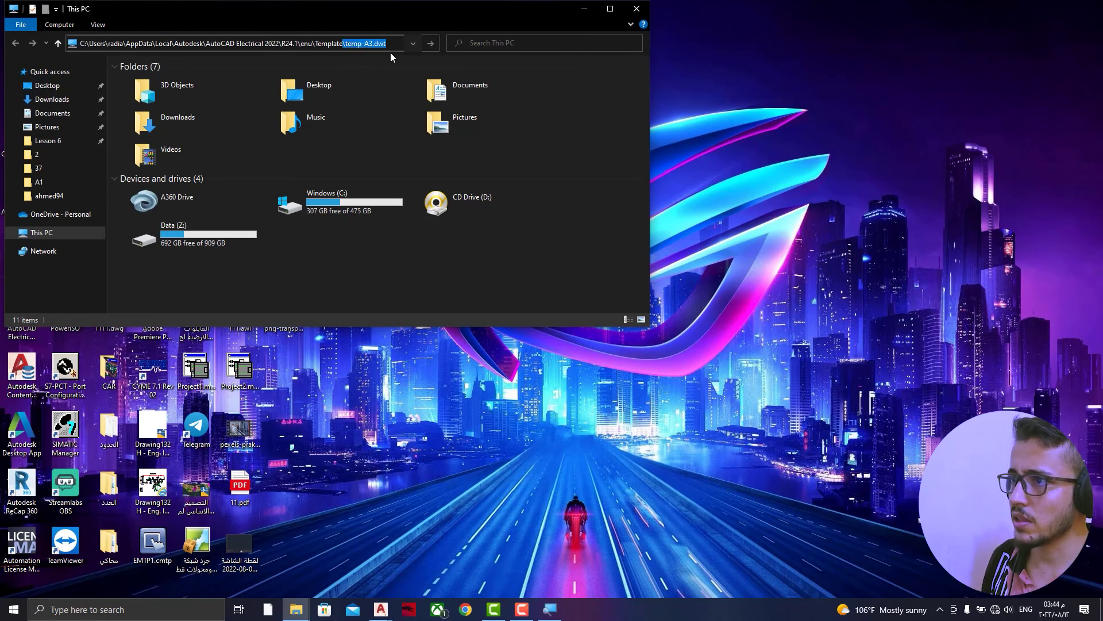
{"action": "left_click", "coordinate": [392, 45]}
{"action": "key", "text": "BackSpace"}
{"action": "key", "text": "BackSpace"}
{"action": "key", "text": "BackSpace"}
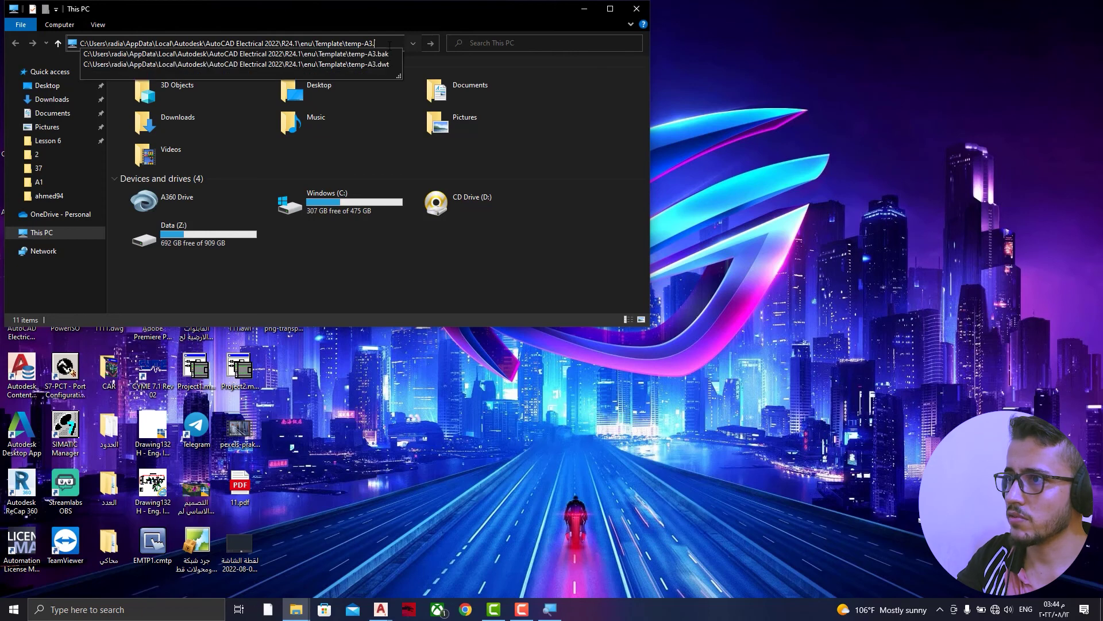
{"action": "key", "text": "BackSpace"}
{"action": "key", "text": "BackSpace"}
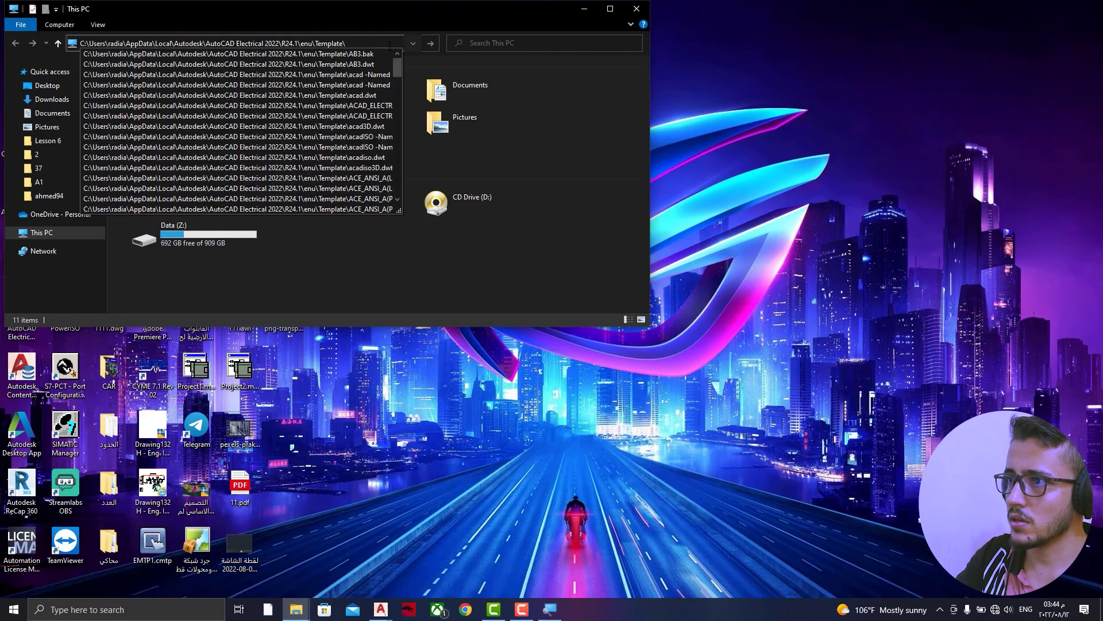
{"action": "key", "text": "BackSpace"}
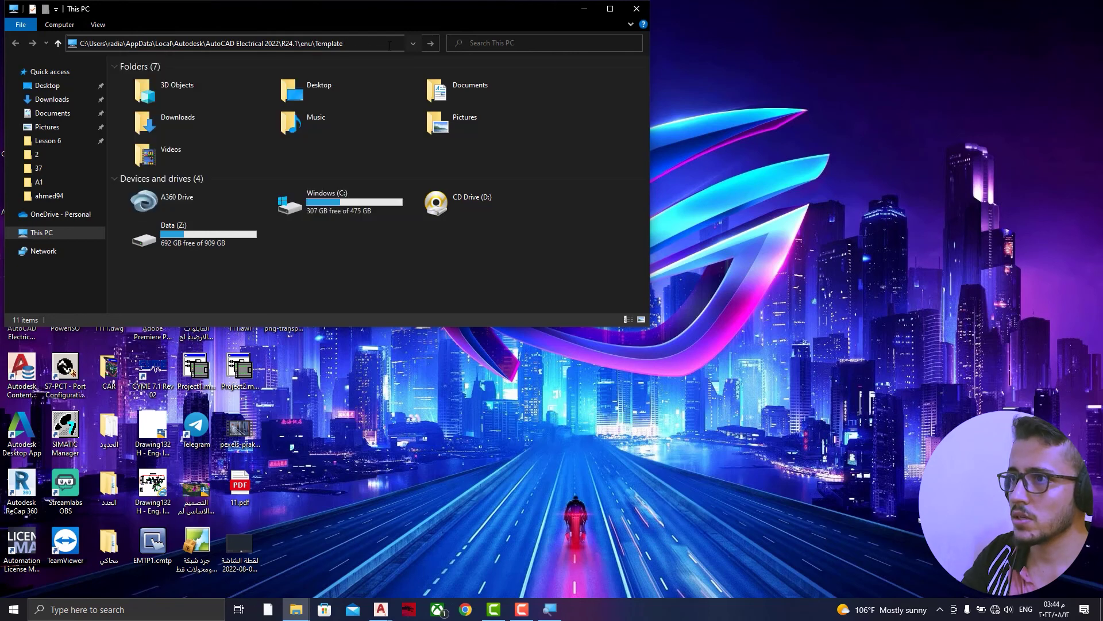
{"action": "key", "text": "Return"}
- Scroll through the 114 items to find temp-A3.bak and temp-A3.dwt
{"action": "scroll", "coordinate": [339, 230], "scroll_direction": "down", "scroll_amount": 3}
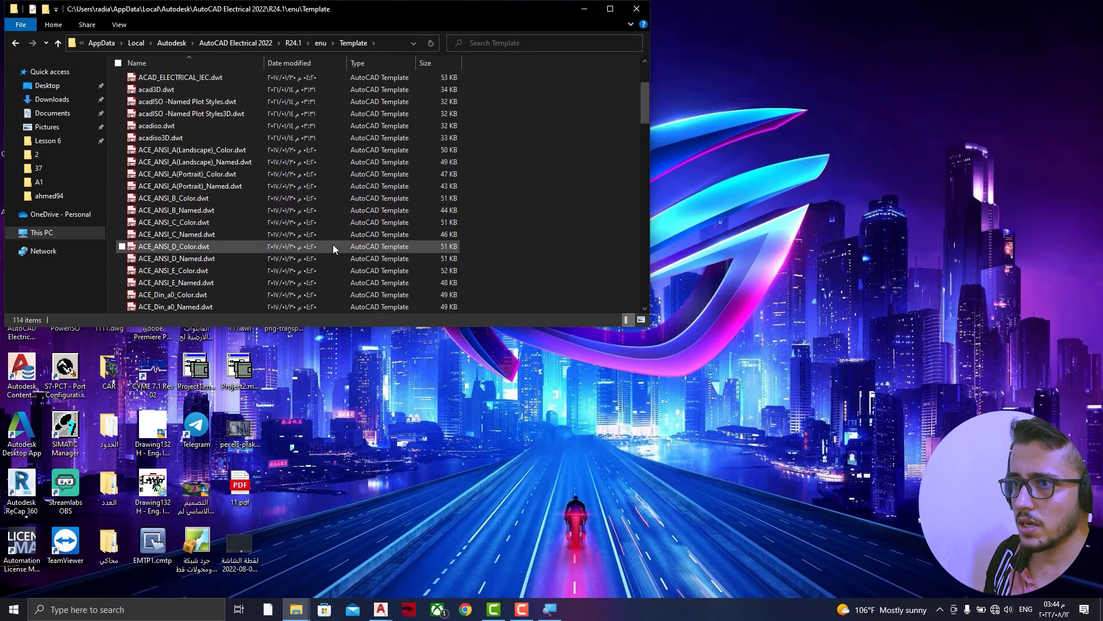
{"action": "scroll", "coordinate": [328, 230], "scroll_direction": "down", "scroll_amount": 5}
{"action": "scroll", "coordinate": [323, 221], "scroll_direction": "down", "scroll_amount": 6}
{"action": "scroll", "coordinate": [323, 224], "scroll_direction": "down", "scroll_amount": 4}
{"action": "scroll", "coordinate": [322, 227], "scroll_direction": "down", "scroll_amount": 6}
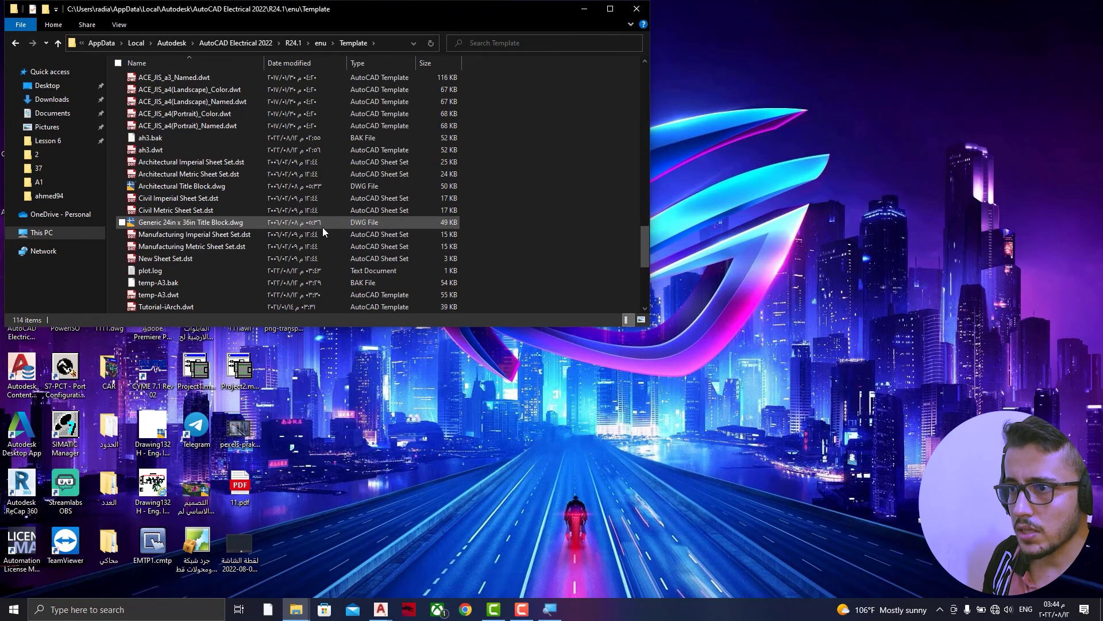
{"action": "scroll", "coordinate": [175, 148], "scroll_direction": "down", "scroll_amount": 2}
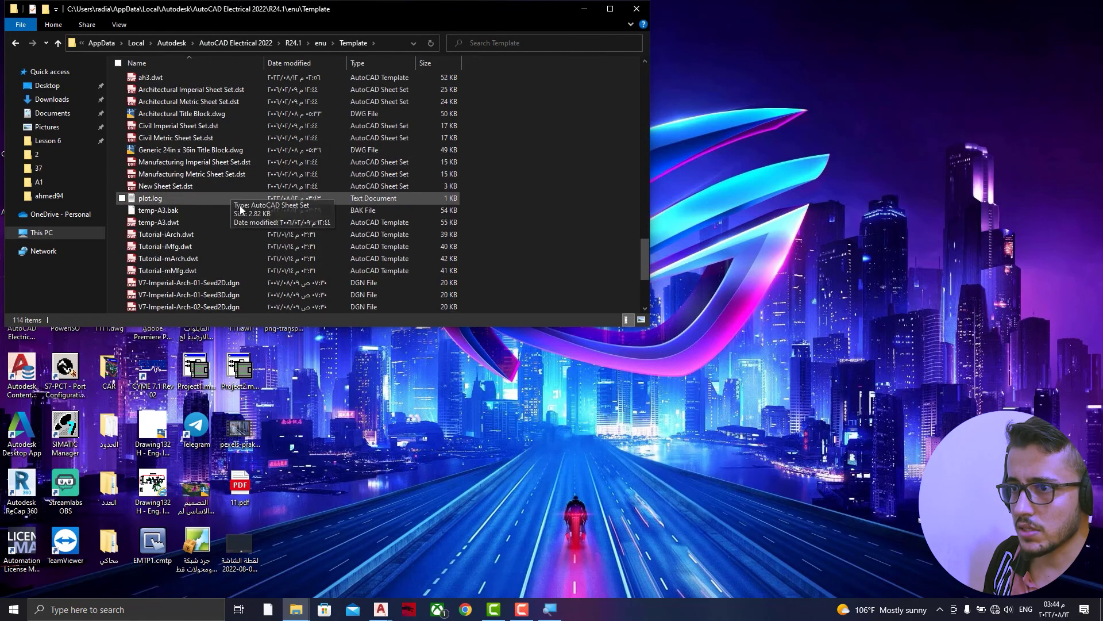
{"action": "scroll", "coordinate": [242, 196], "scroll_direction": "down", "scroll_amount": 2}
{"action": "scroll", "coordinate": [250, 214], "scroll_direction": "down", "scroll_amount": 2}
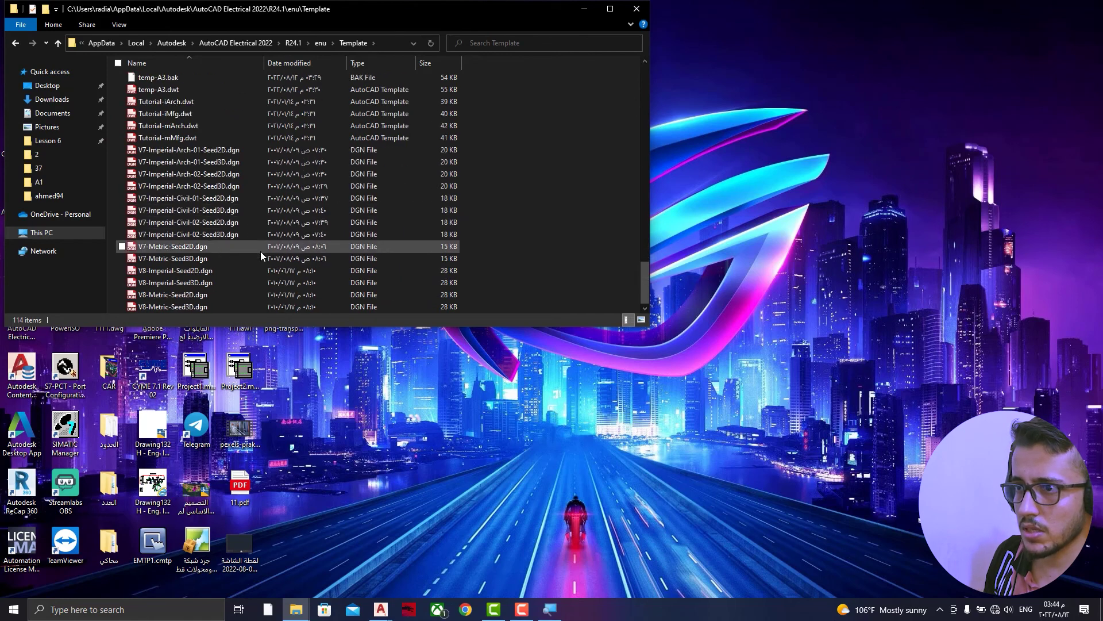
{"action": "scroll", "coordinate": [259, 236], "scroll_direction": "up", "scroll_amount": 1}
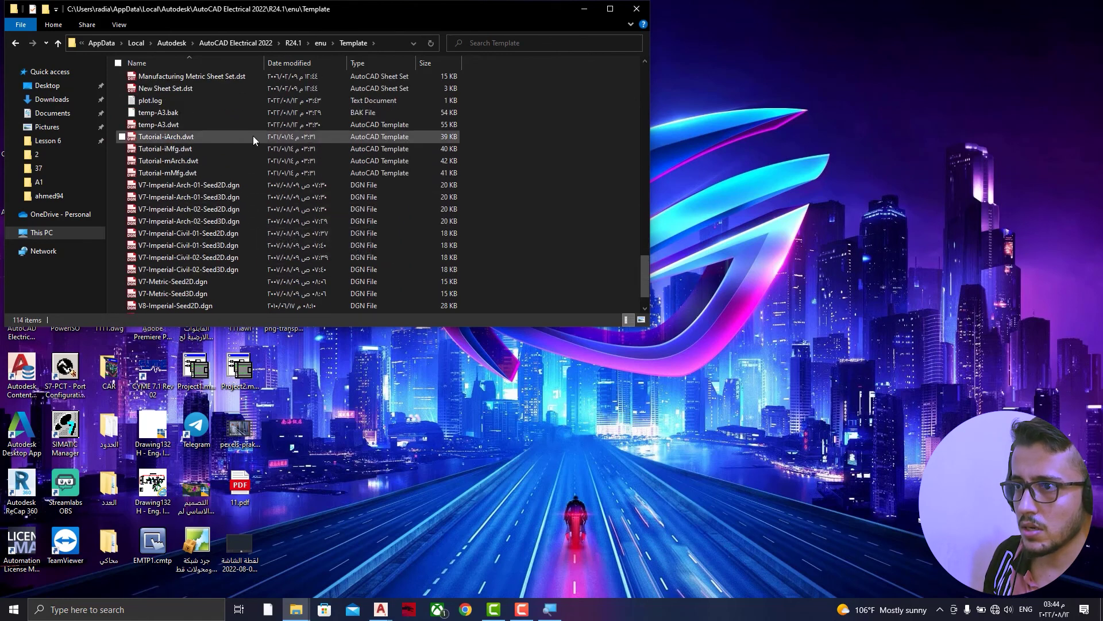
{"action": "left_click", "coordinate": [230, 116]}
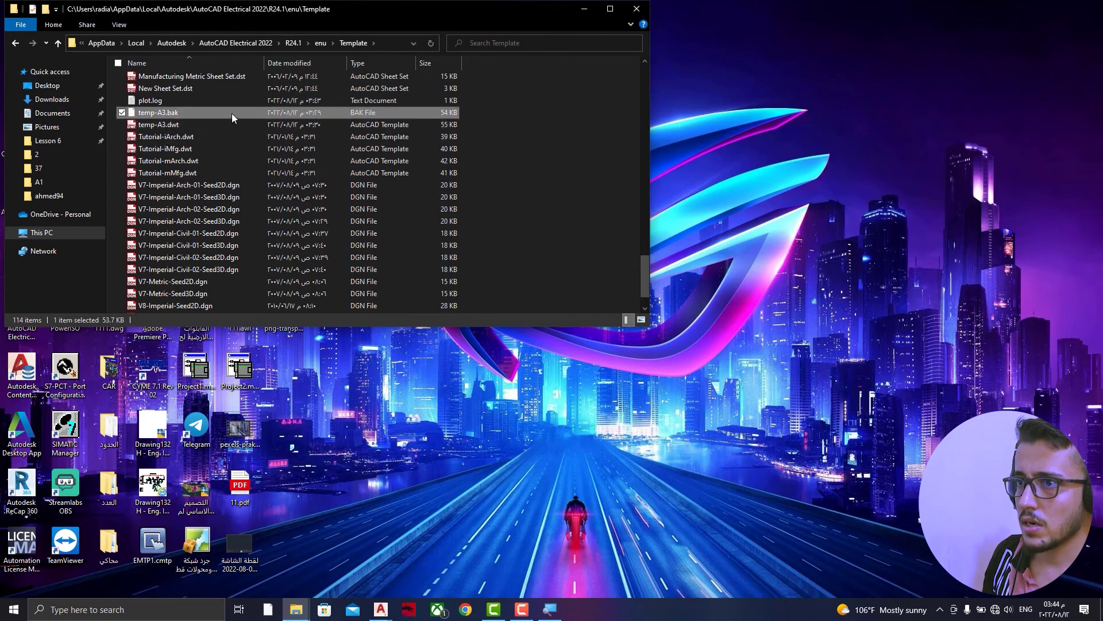
{"action": "left_click", "coordinate": [228, 114], "text": "ctrl"}
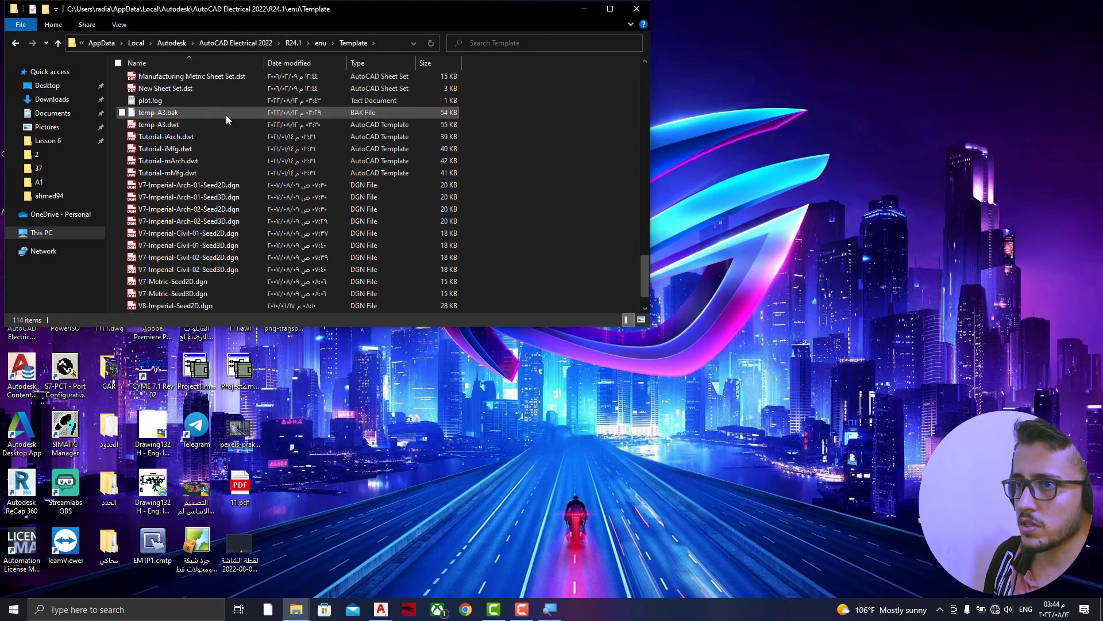
- Copy temp-A3.dwt and temp-A3.bak together, then return to This PC
{"action": "left_click", "coordinate": [209, 126]}
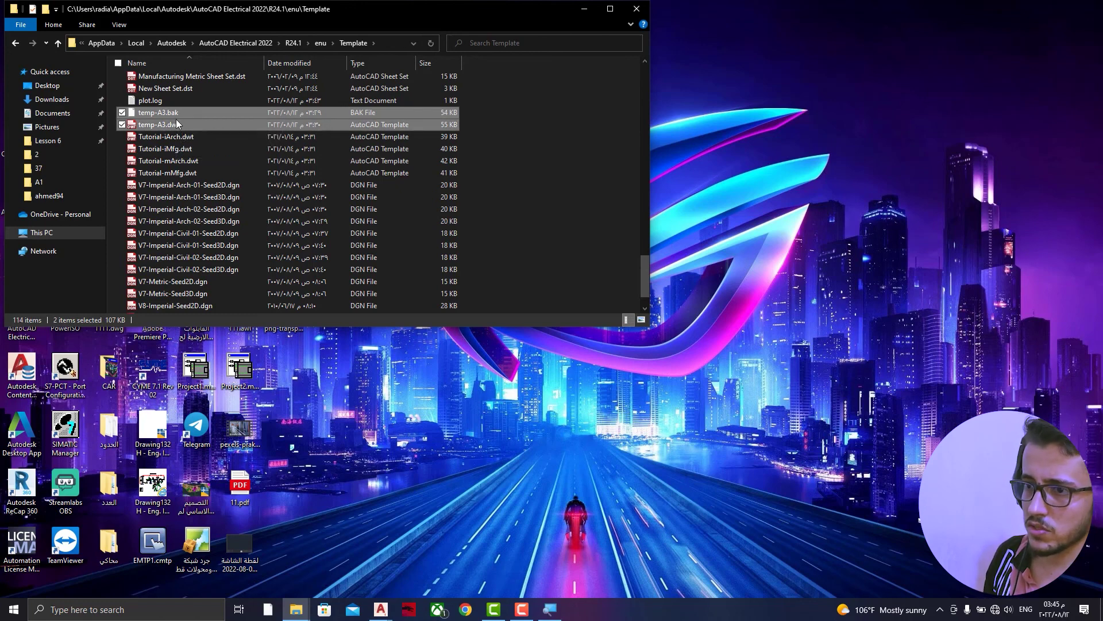
{"action": "left_click", "coordinate": [54, 236]}
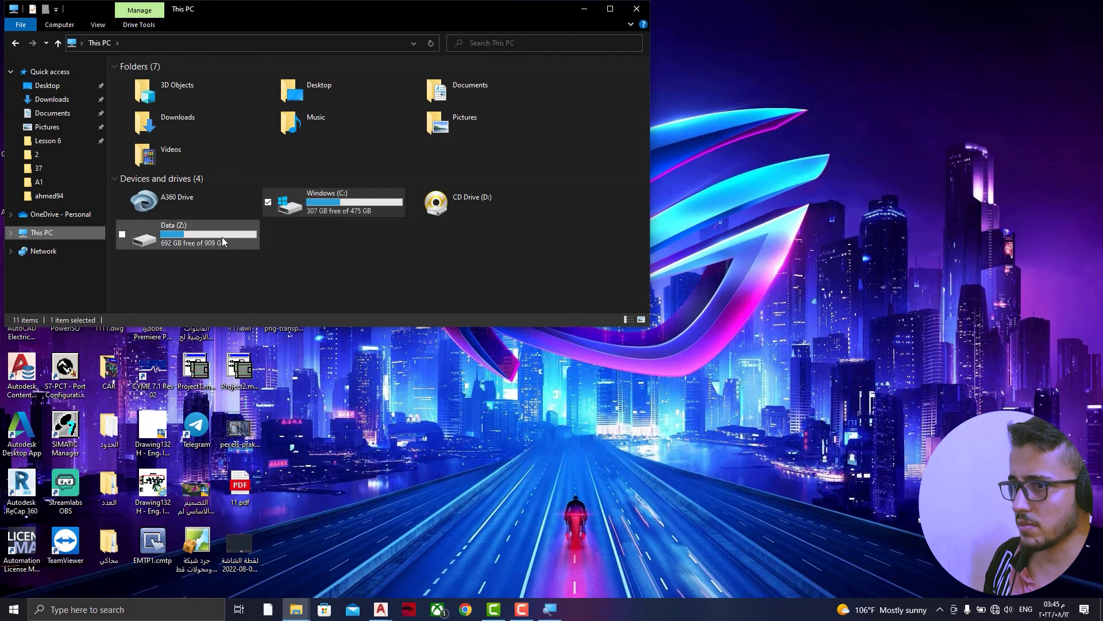
- Create an empty New folder (3) on Data (Z:), declining the TEMP merge, then close Explorer
{"action": "double_click", "coordinate": [207, 240]}
{"action": "right_click", "coordinate": [482, 184]}
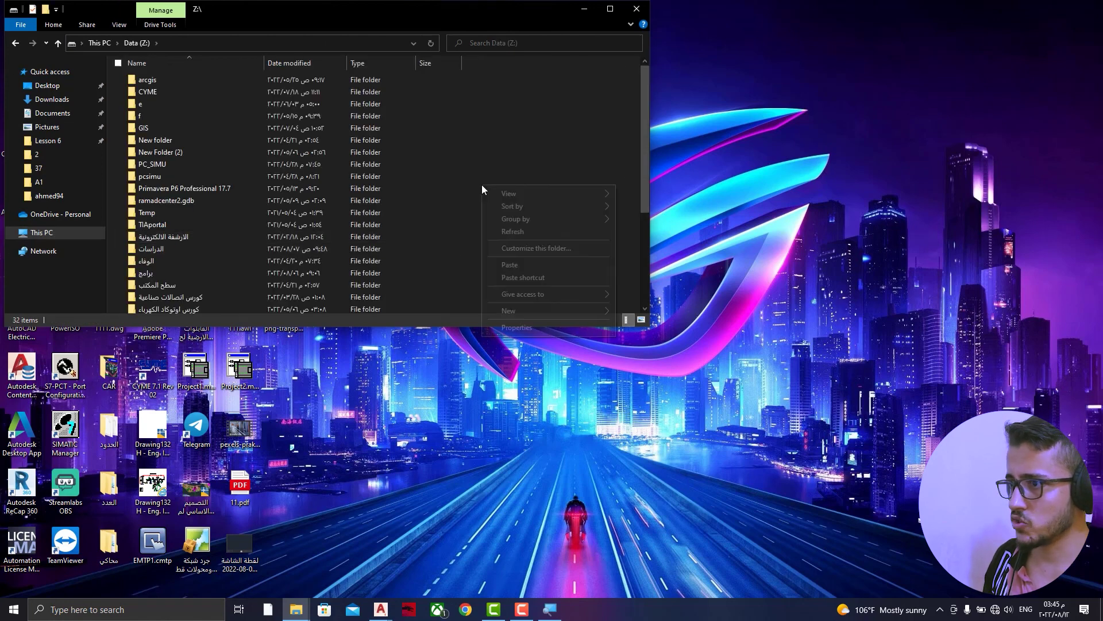
{"action": "mouse_move", "coordinate": [508, 311]}
{"action": "left_click", "coordinate": [625, 313]}
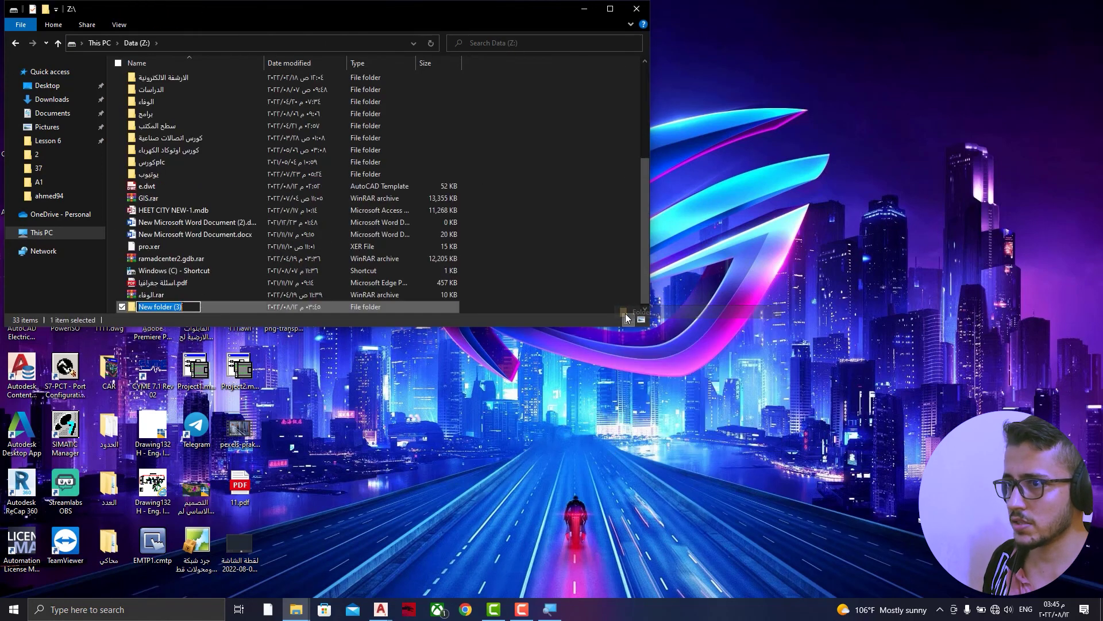
{"action": "type", "text": "TEMP"}
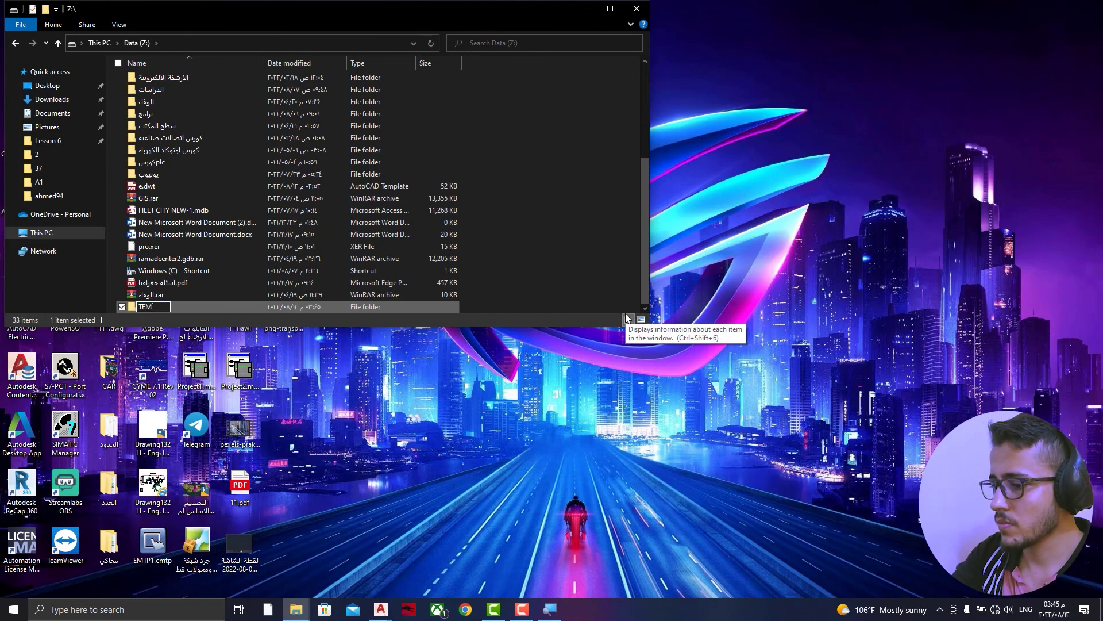
{"action": "key", "text": "Return"}
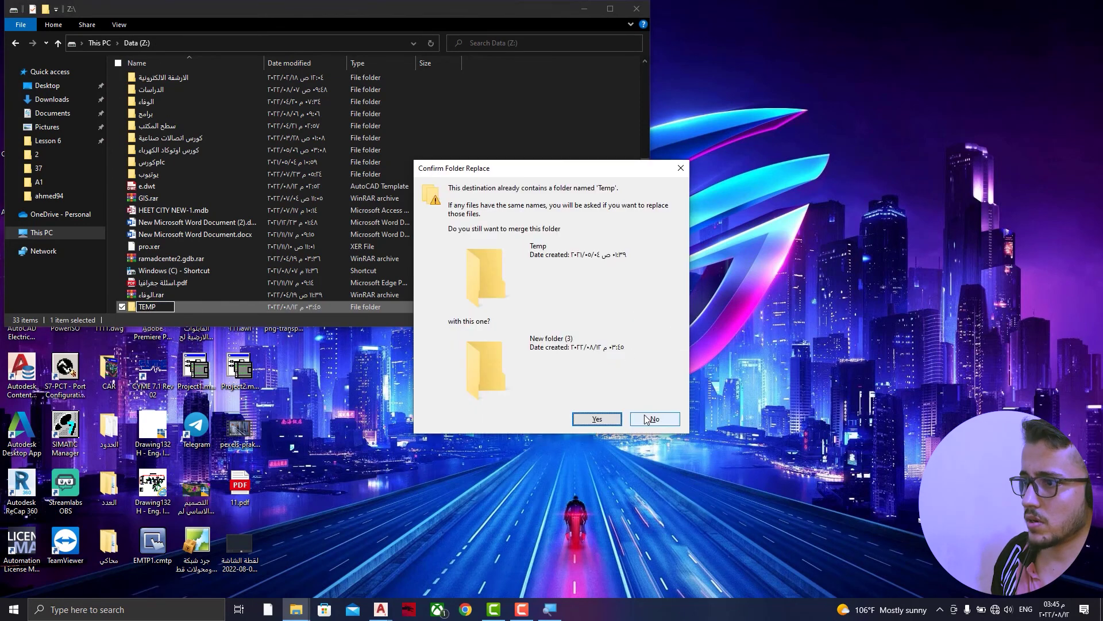
{"action": "left_click", "coordinate": [680, 168]}
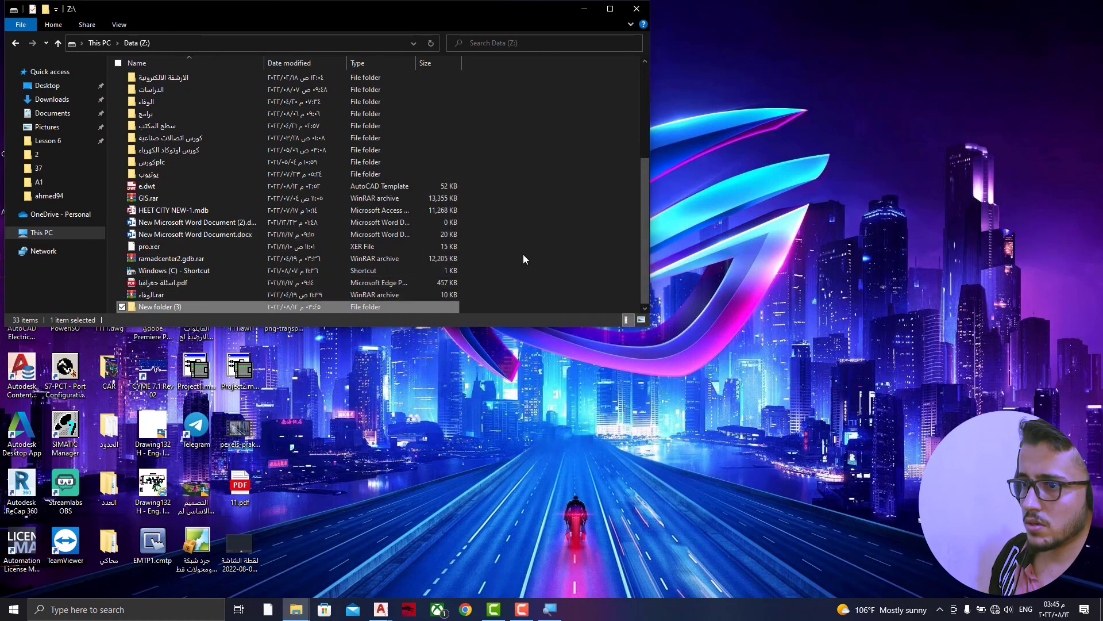
{"action": "double_click", "coordinate": [151, 308]}
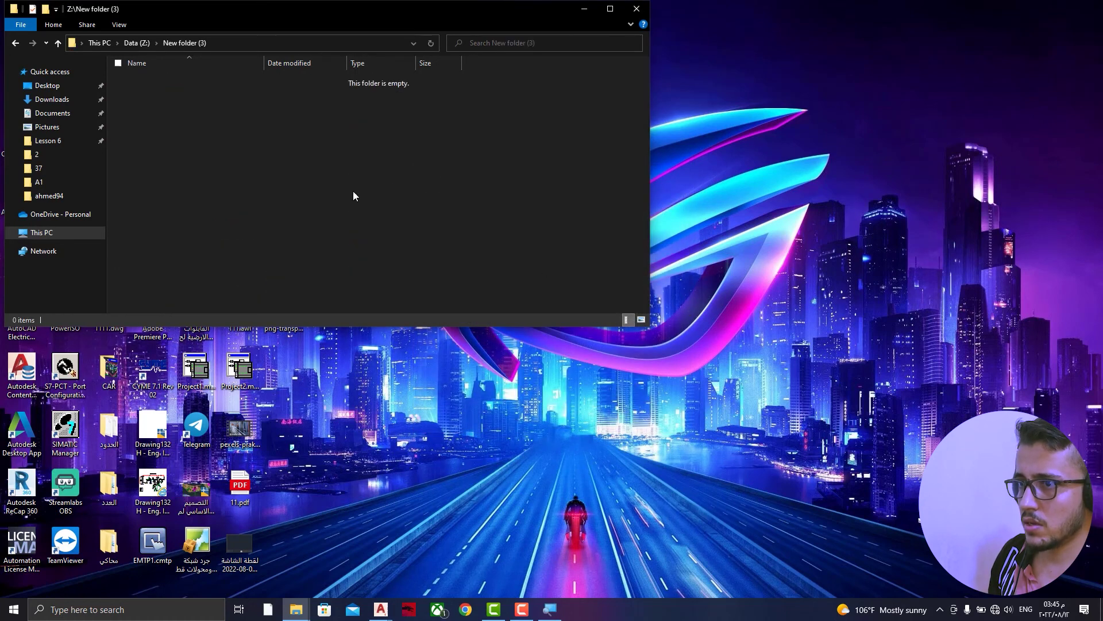
{"action": "left_click", "coordinate": [636, 8]}
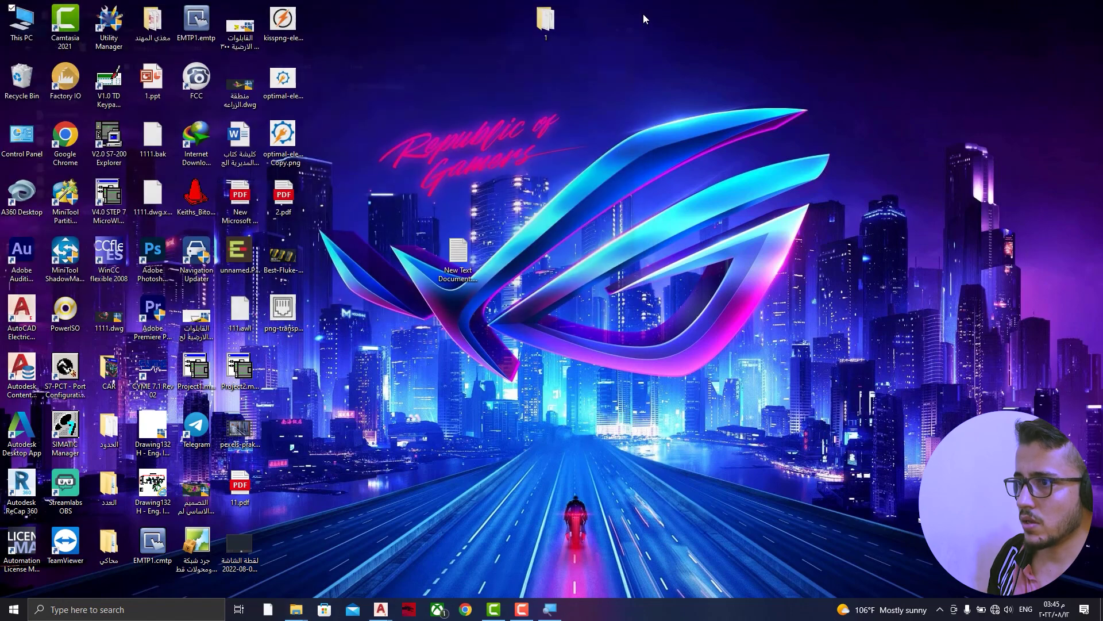
- Paste temp-A3.dwt and temp-A3.bak into Z:\New folder (3), then return to AutoCAD Electrical
{"action": "double_click", "coordinate": [26, 38]}
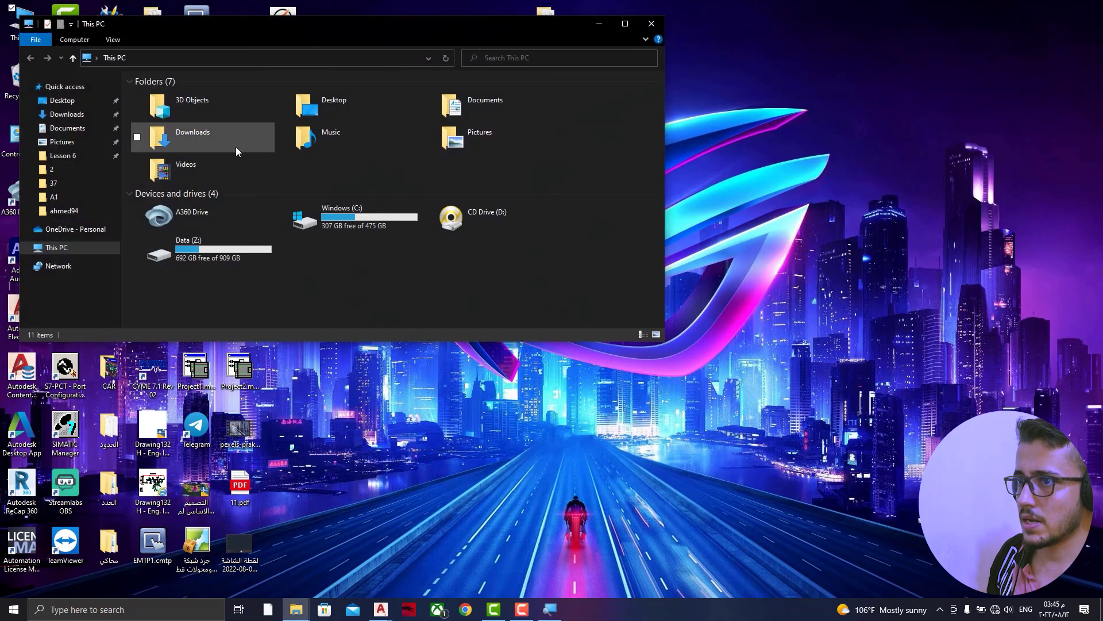
{"action": "double_click", "coordinate": [226, 246]}
{"action": "scroll", "coordinate": [218, 264], "scroll_direction": "down", "scroll_amount": 5}
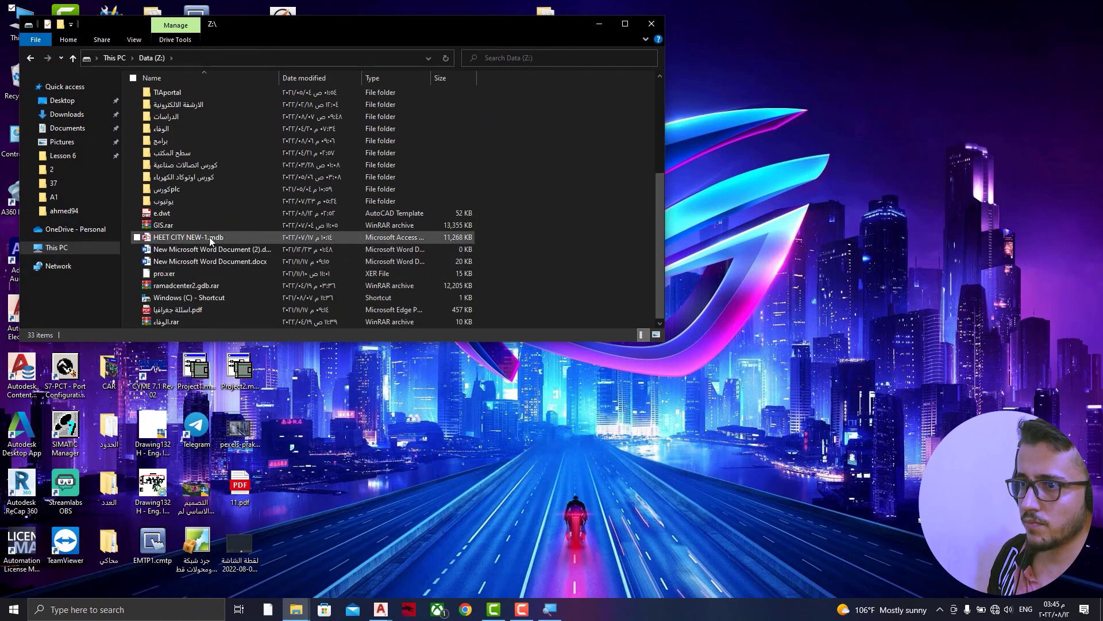
{"action": "scroll", "coordinate": [211, 229], "scroll_direction": "up", "scroll_amount": 3}
{"action": "scroll", "coordinate": [221, 183], "scroll_direction": "up", "scroll_amount": 2}
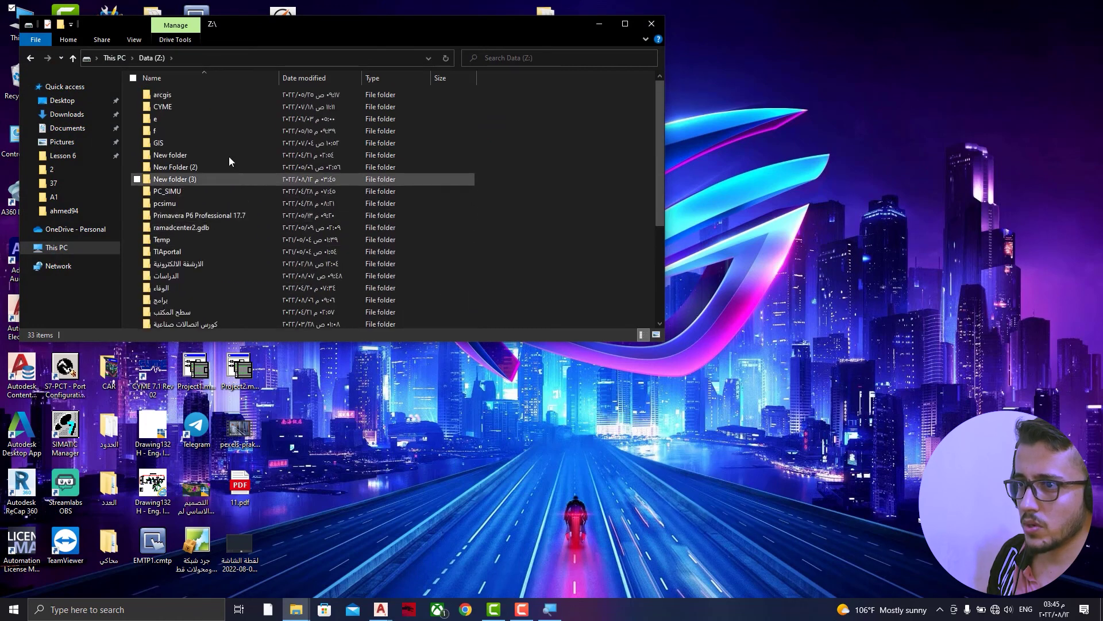
{"action": "double_click", "coordinate": [210, 180]}
{"action": "key", "text": "ctrl+v"}
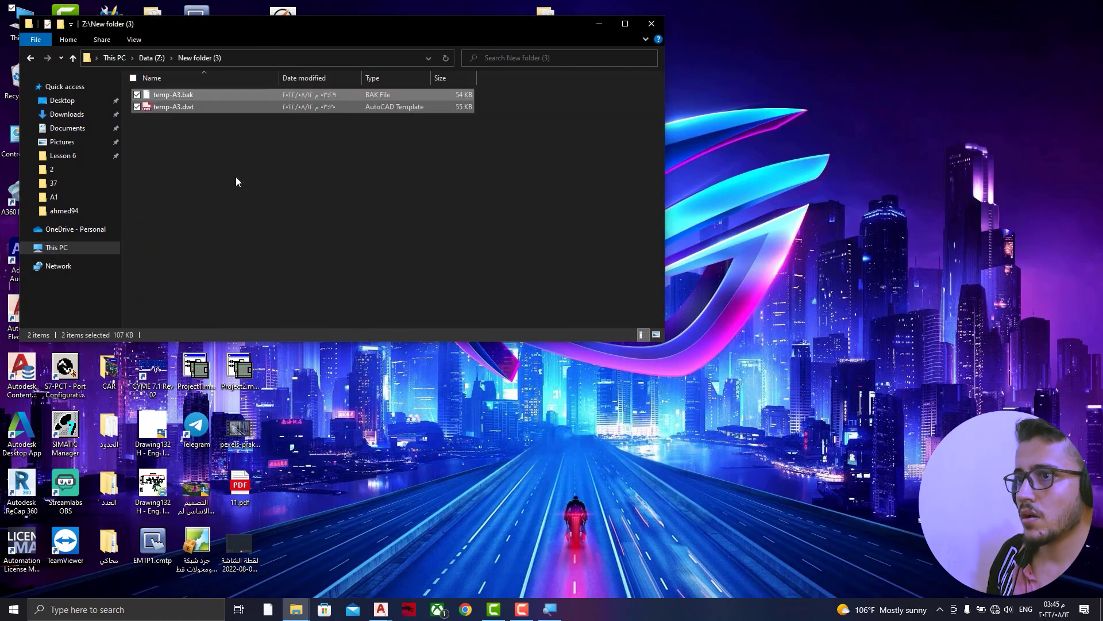
{"action": "mouse_move", "coordinate": [380, 609]}
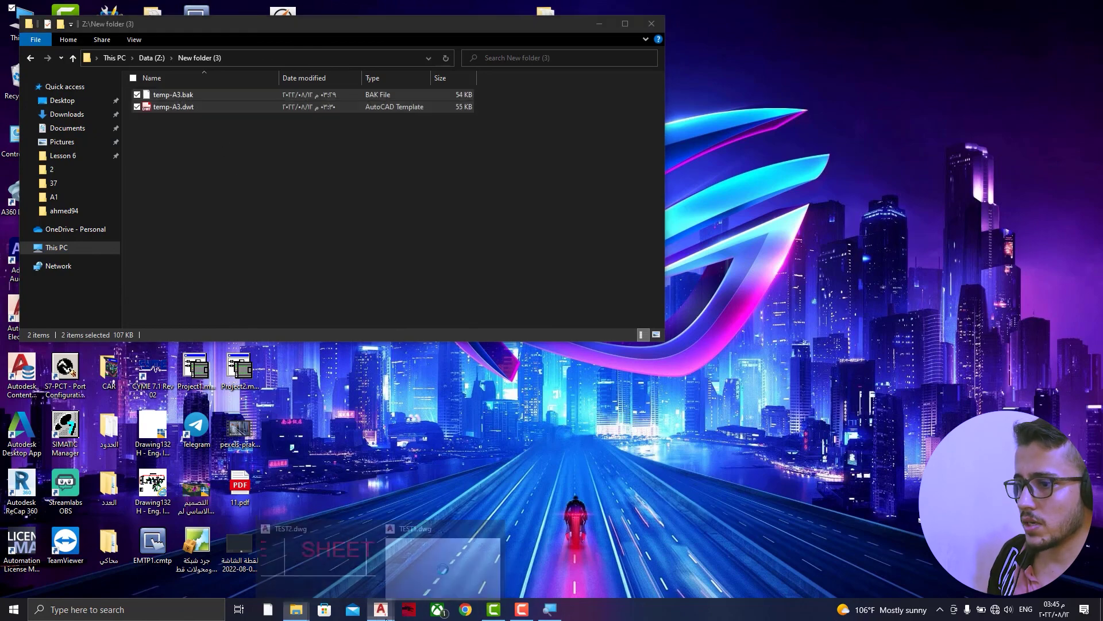
{"action": "left_click", "coordinate": [482, 562]}
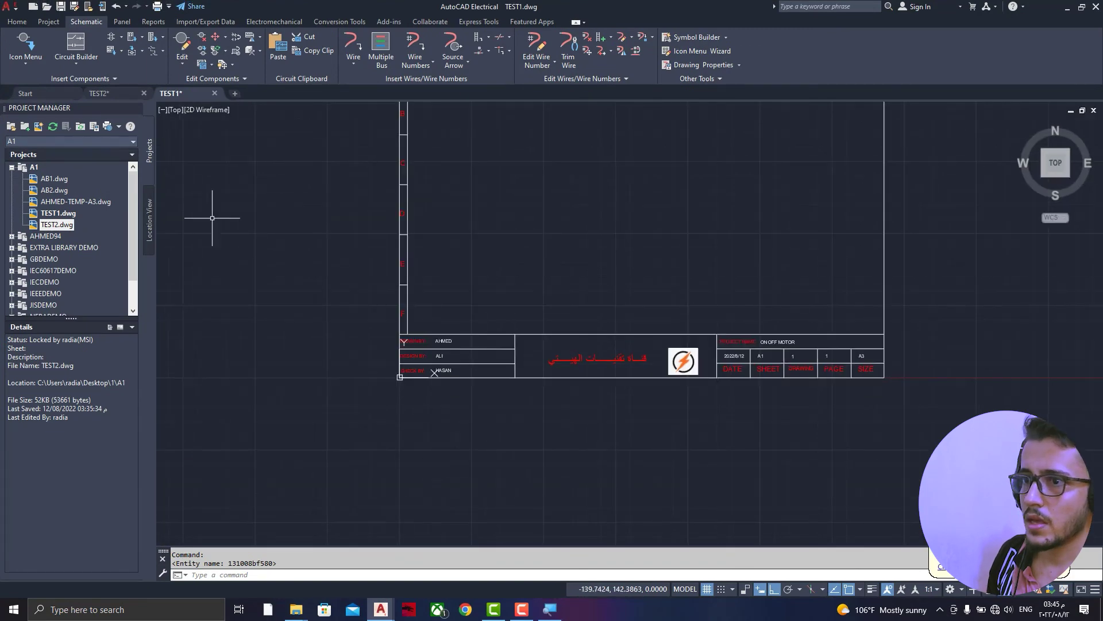
- Start a new project drawing using Z:\New folder (3)\temp-A3.dwt as its template
{"action": "left_click", "coordinate": [39, 123]}
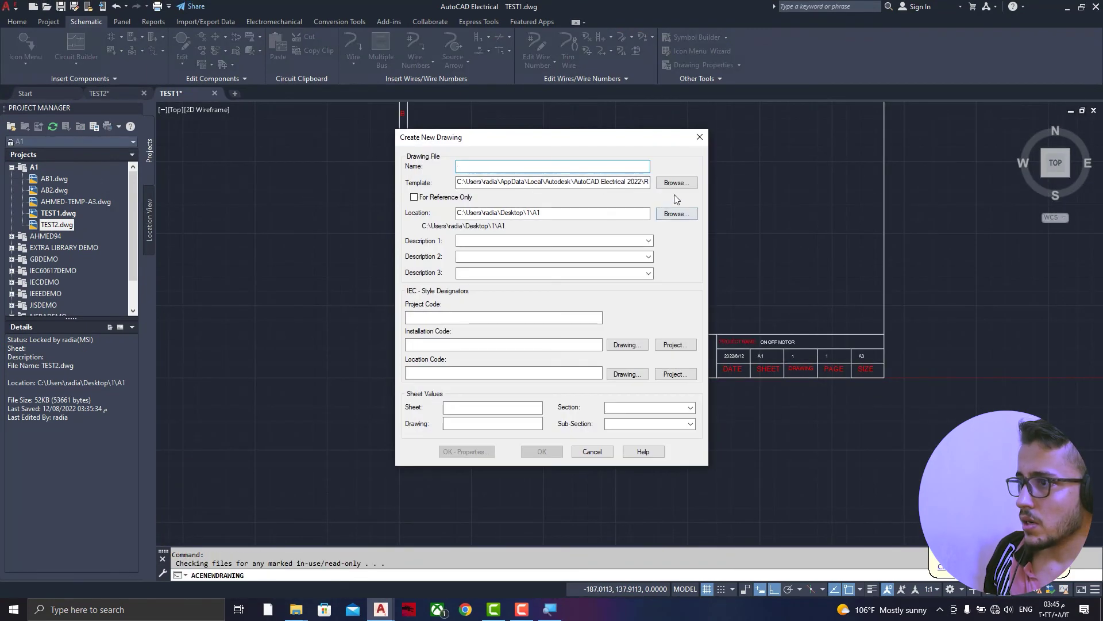
{"action": "left_click", "coordinate": [675, 184]}
{"action": "left_click", "coordinate": [403, 275]}
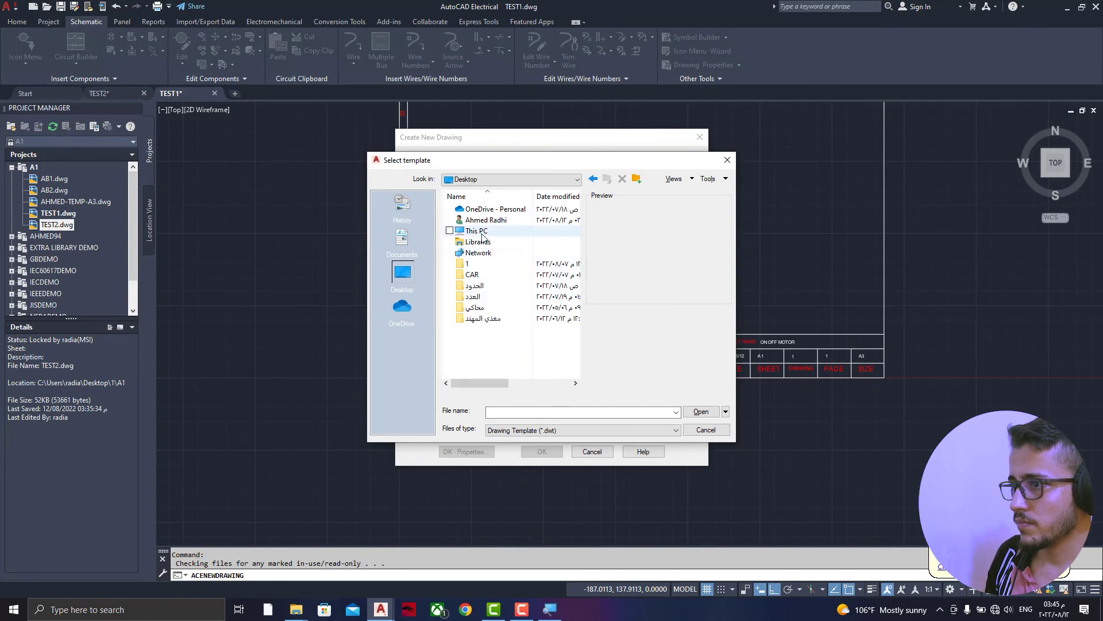
{"action": "double_click", "coordinate": [476, 230]}
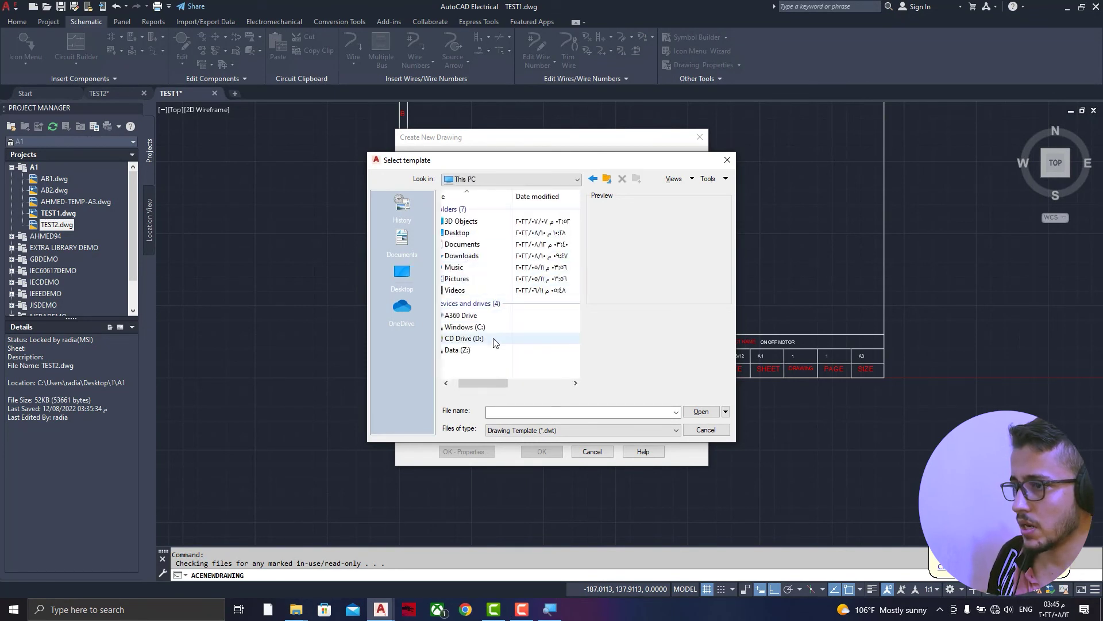
{"action": "double_click", "coordinate": [476, 349]}
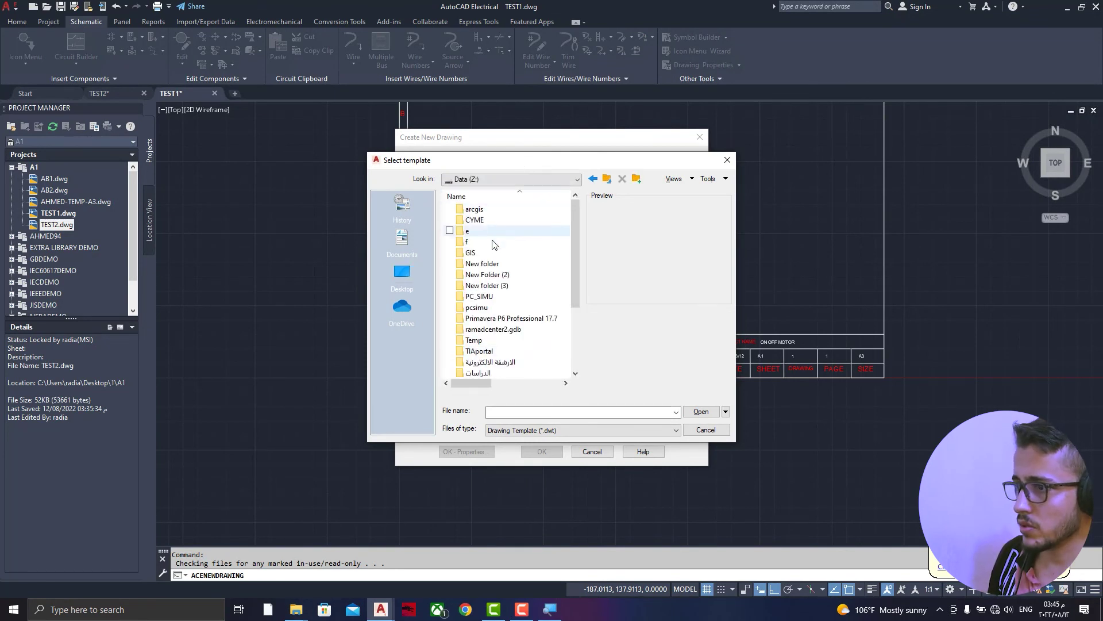
{"action": "double_click", "coordinate": [488, 285]}
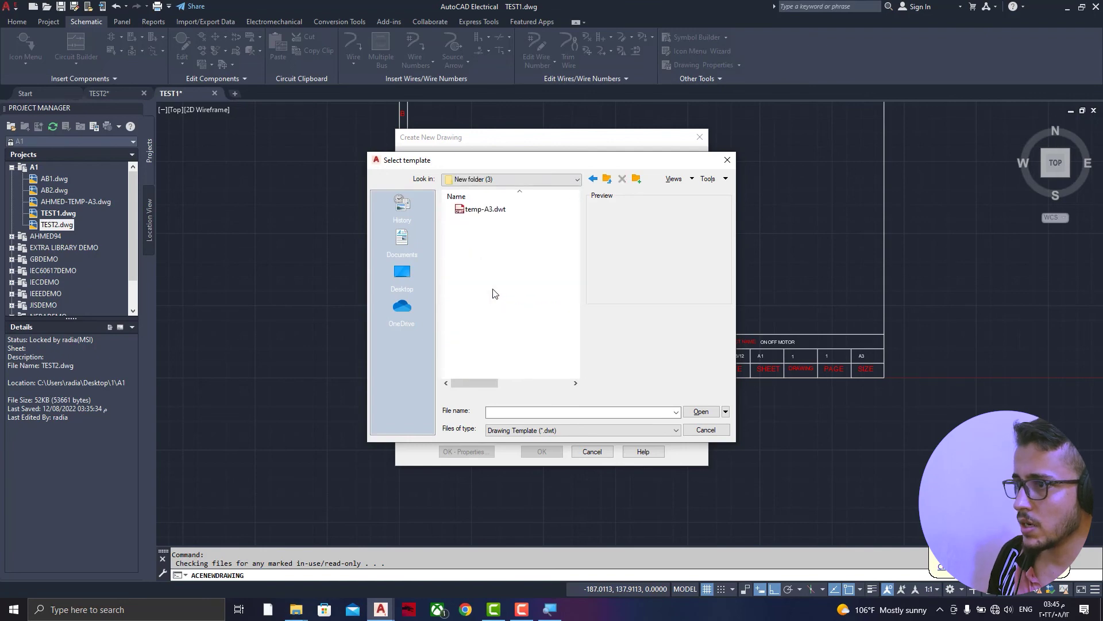
{"action": "double_click", "coordinate": [485, 209]}
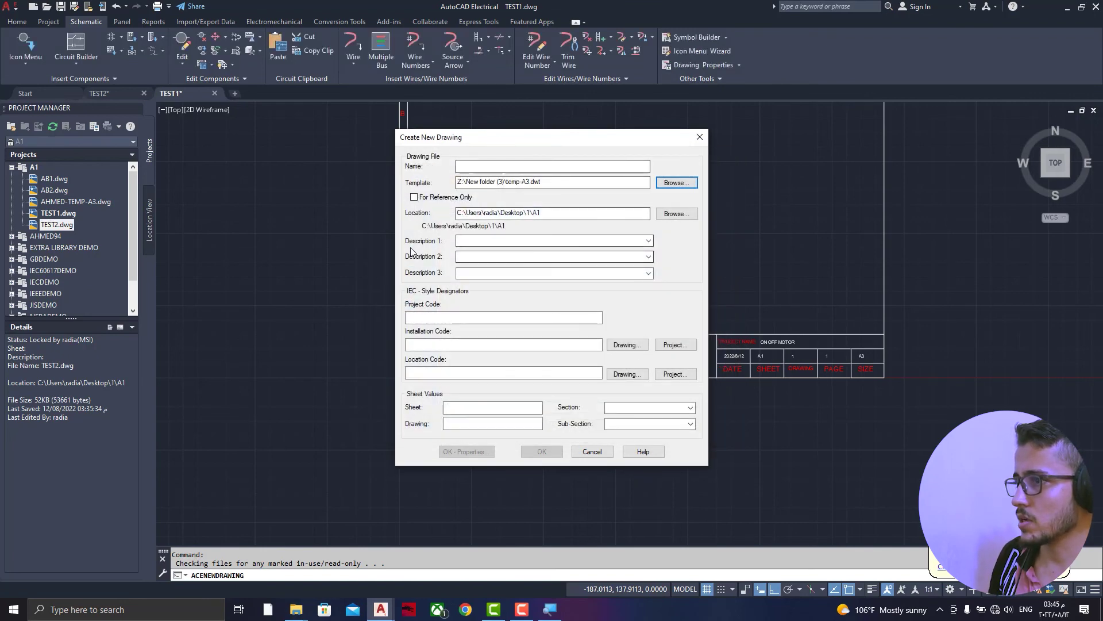